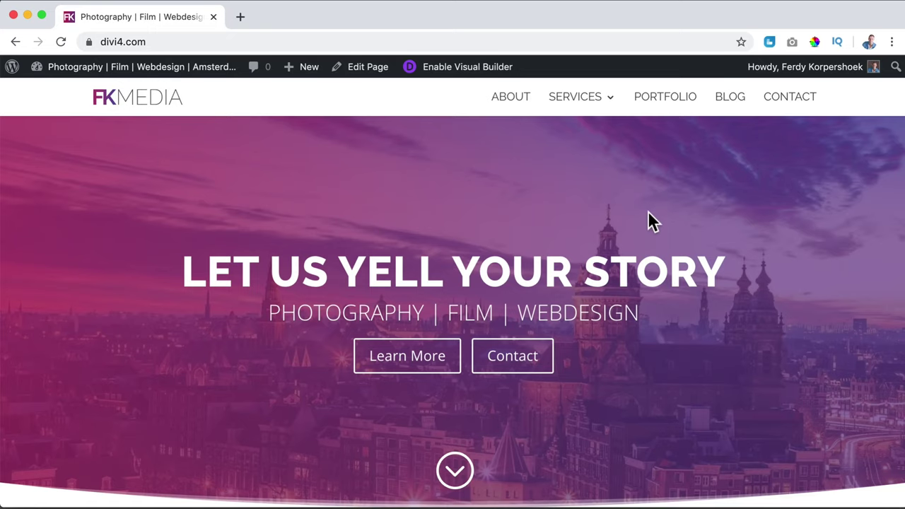
Step: Review all sections of the divi4.com homepage, from the hero banner down to the footer
scroll(648, 212, down, 10)
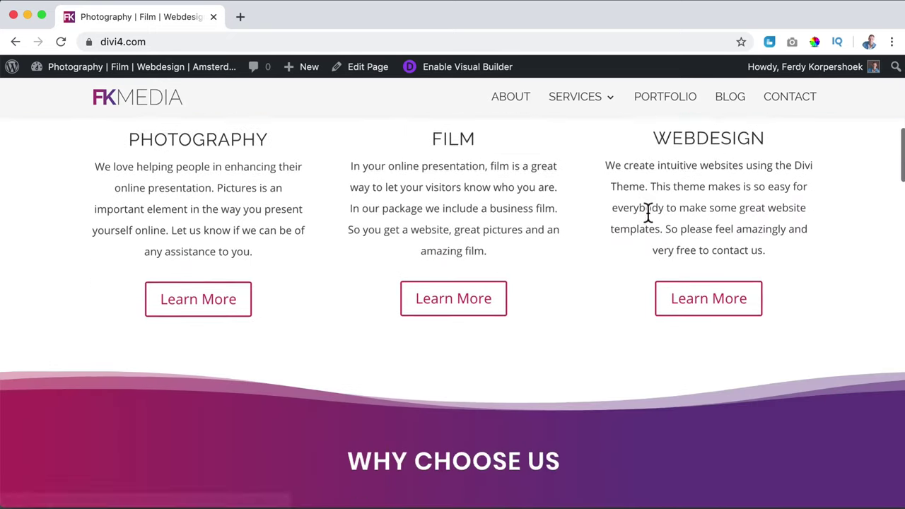
scroll(648, 212, down, 10)
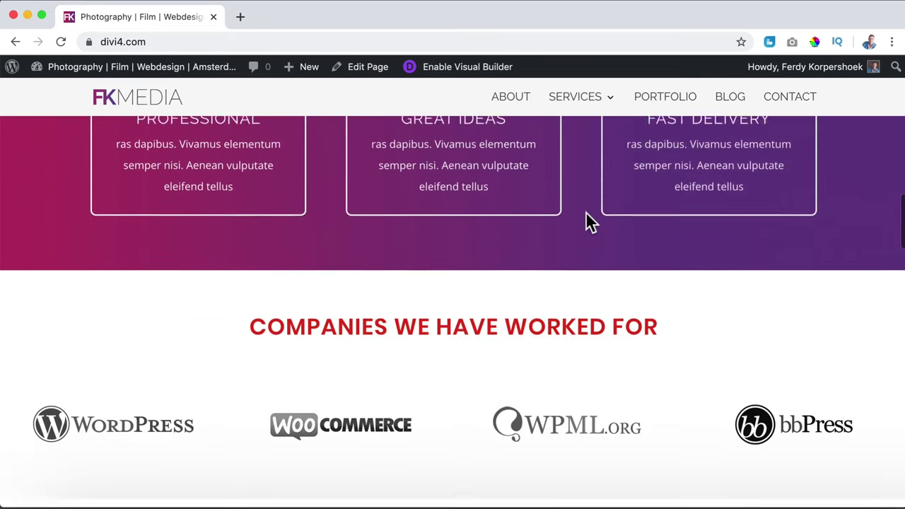
scroll(586, 214, down, 10)
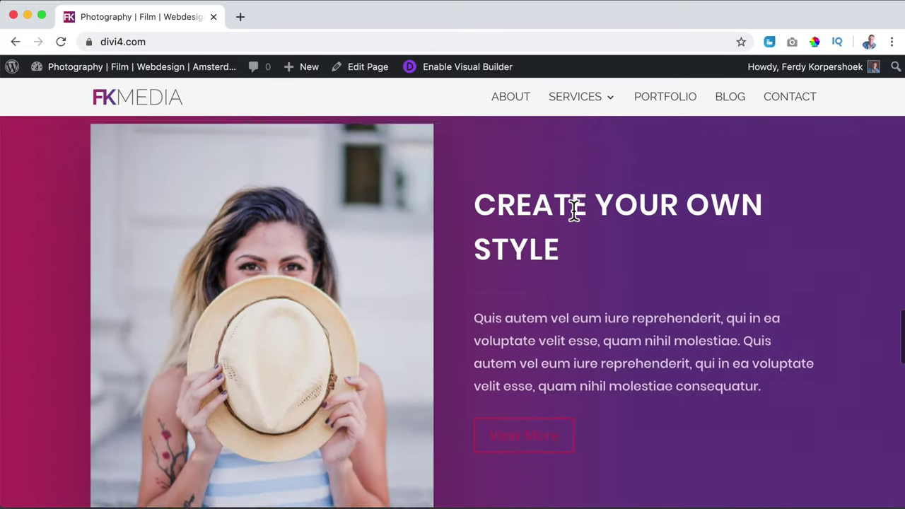
scroll(574, 212, down, 10)
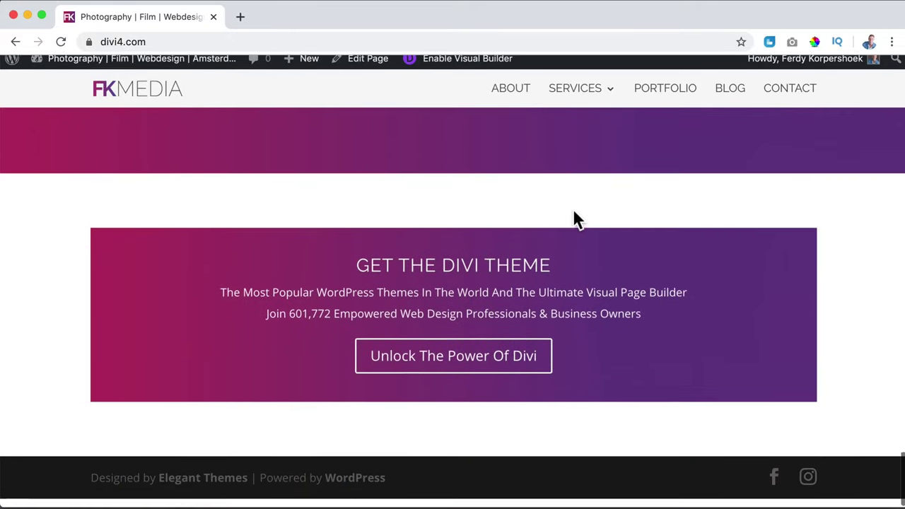
scroll(574, 213, up, 20)
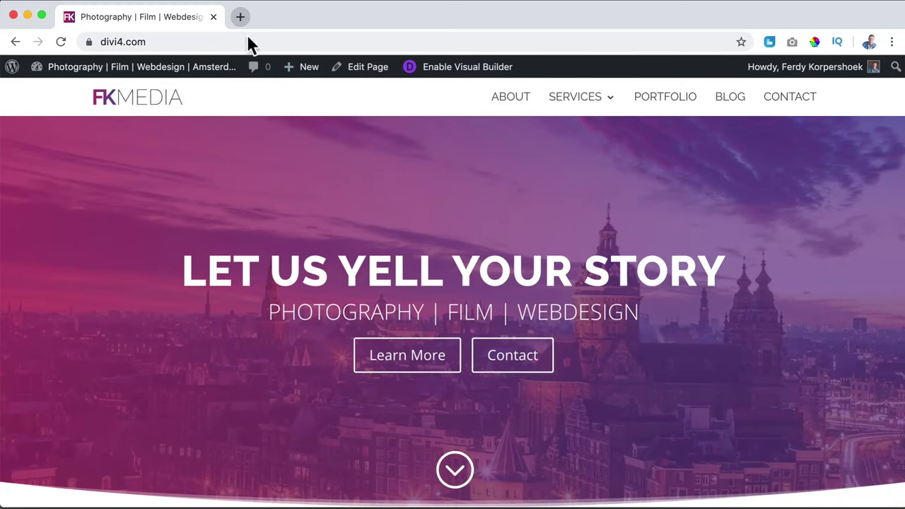
Step: Open ferdykorp.com in a new browser tab and go to its Divi theme tutorial
click(239, 17)
text(ferdykorp.com)
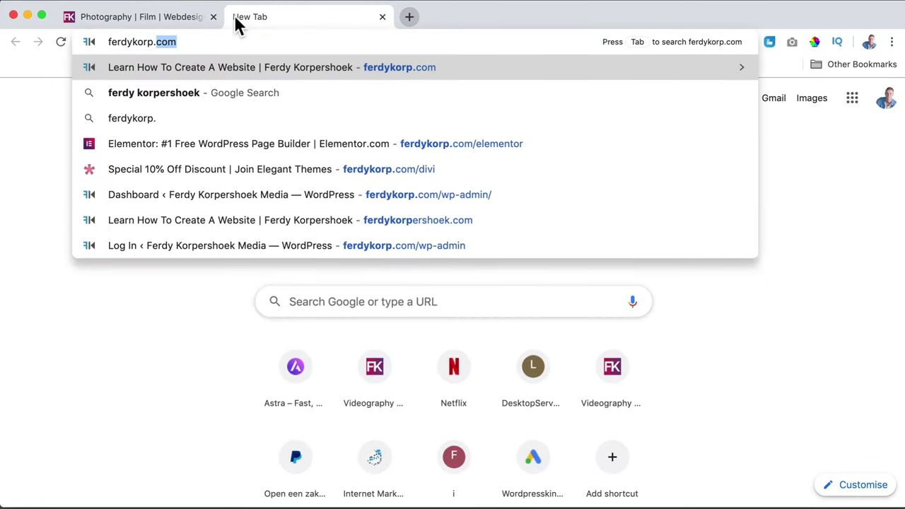
key(Return)
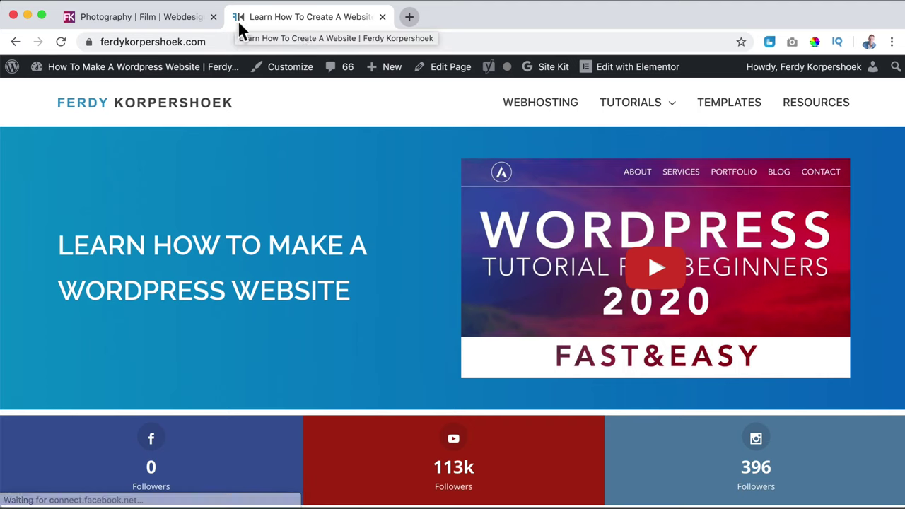
mouse_move(648, 107)
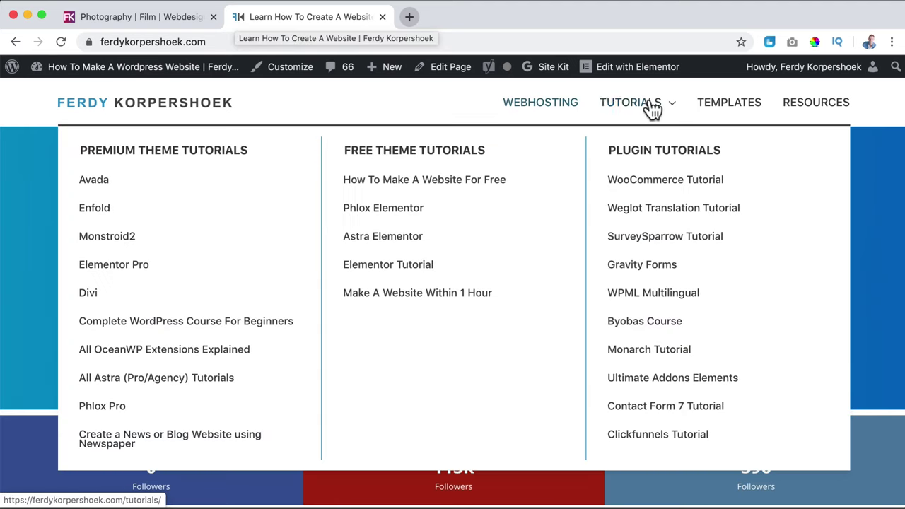
click(99, 303)
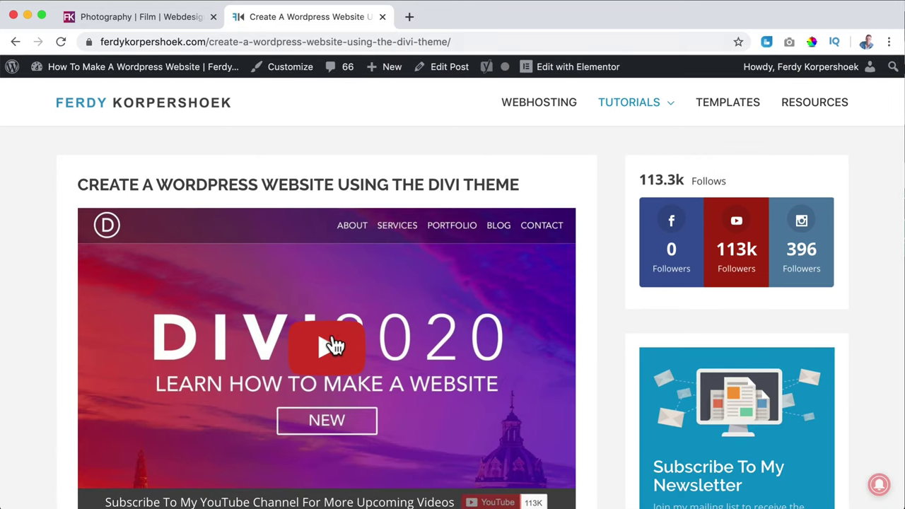
Step: Download the images used in the tutorial and open the downloaded ImagesTutorial.zip archive
scroll(323, 350, down, 10)
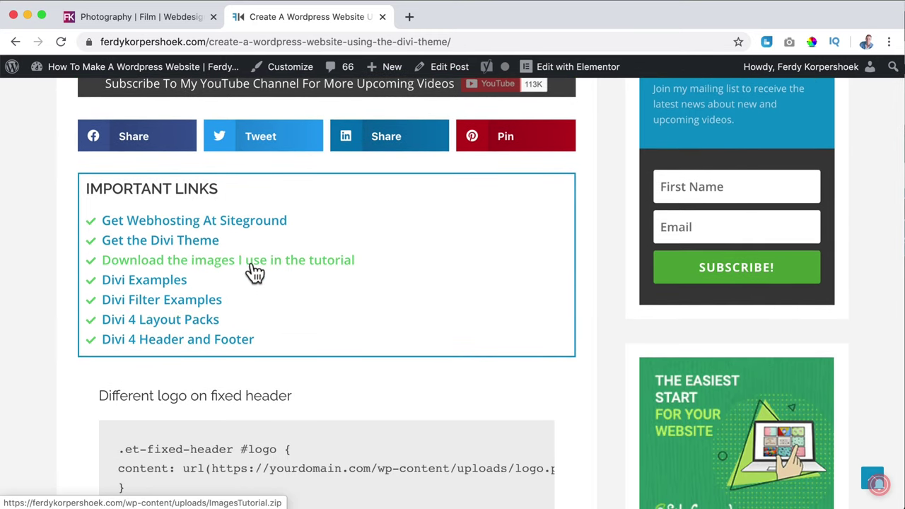
click(278, 270)
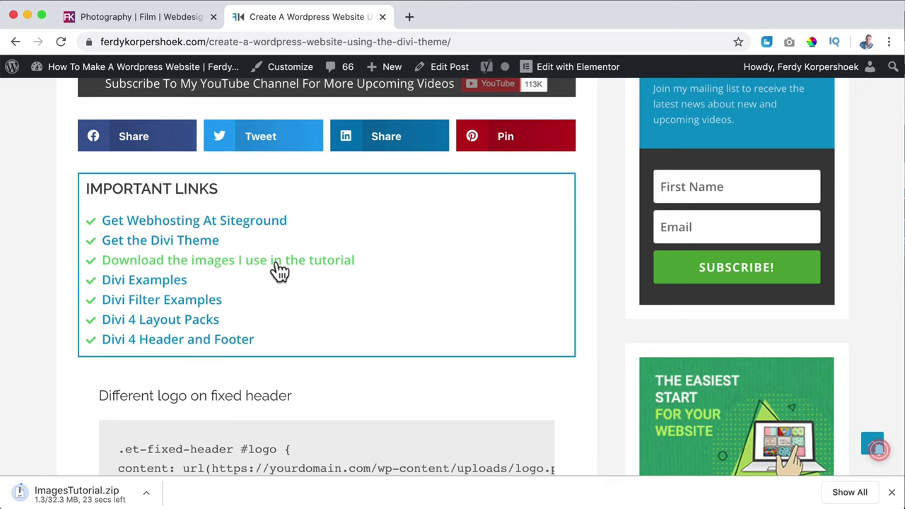
click(85, 493)
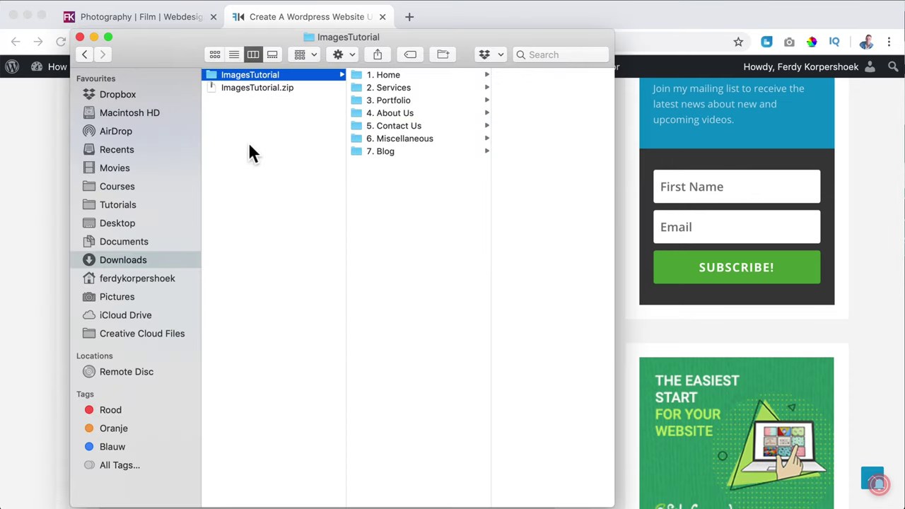
Step: Move the extracted ImagesTutorial folder to the Desktop and close the tutorial page in the browser
drag(240, 75, 115, 222)
click(634, 22)
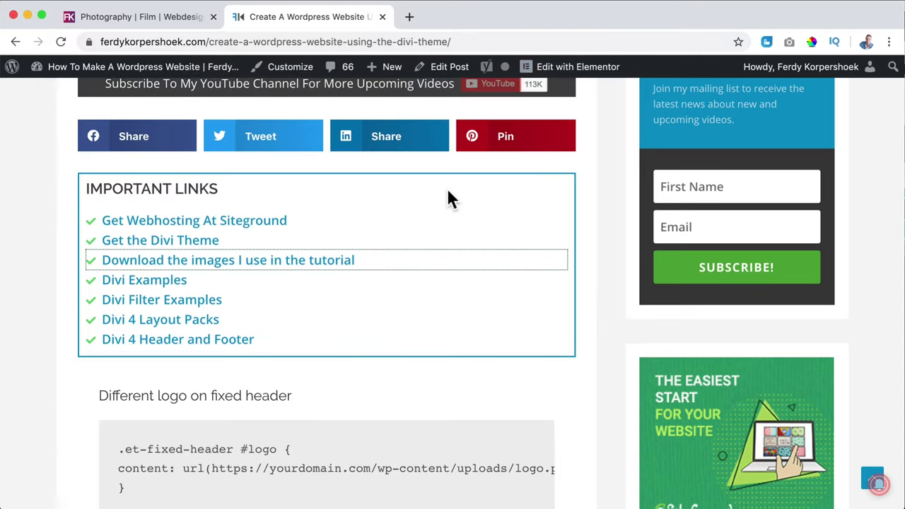
scroll(446, 188, up, 10)
click(382, 17)
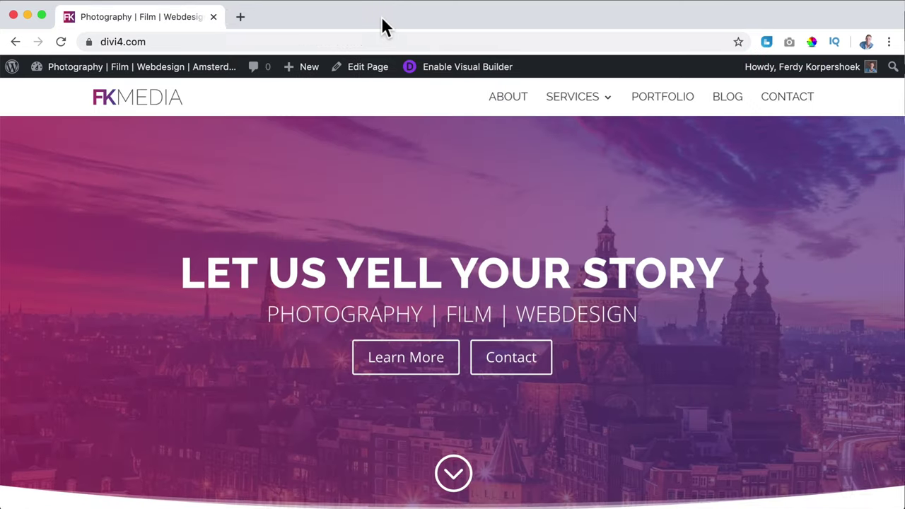
Step: Start a new WordPress page titled "Portfolio"
scroll(437, 212, down, 1)
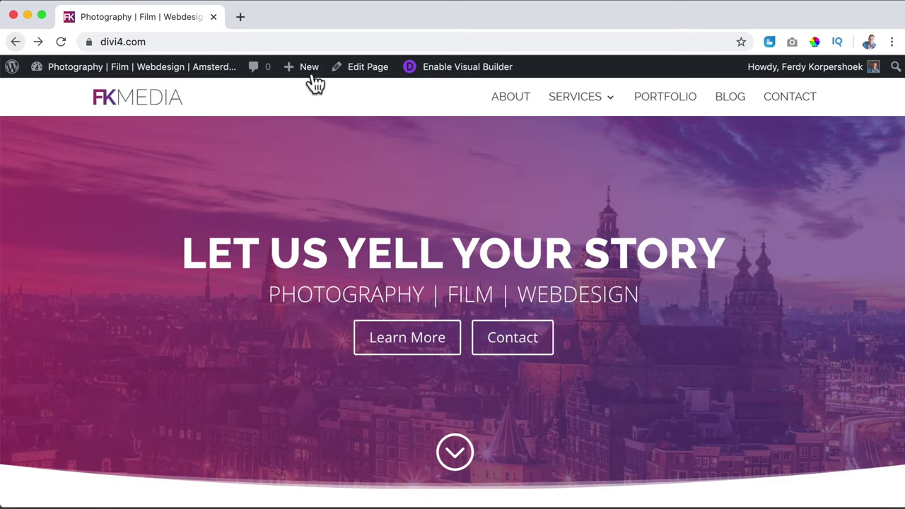
mouse_move(306, 71)
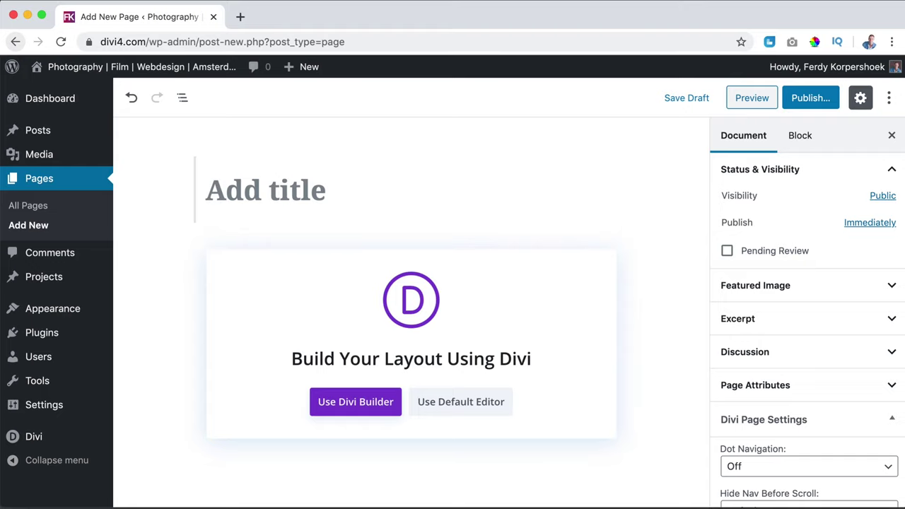
text(Portfolio)
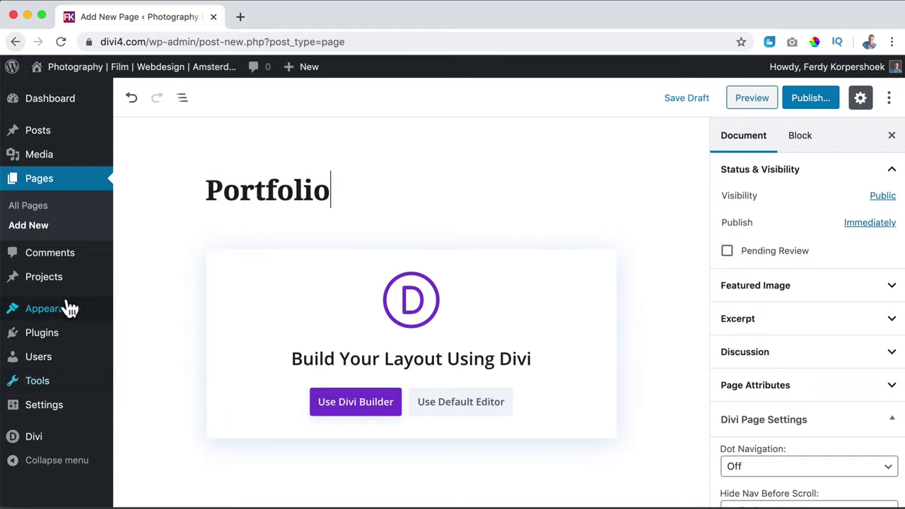
Step: Go to the site's menu editor, discarding the page draft, and add the Portfolio page to the Main Menu
mouse_move(75, 309)
click(135, 371)
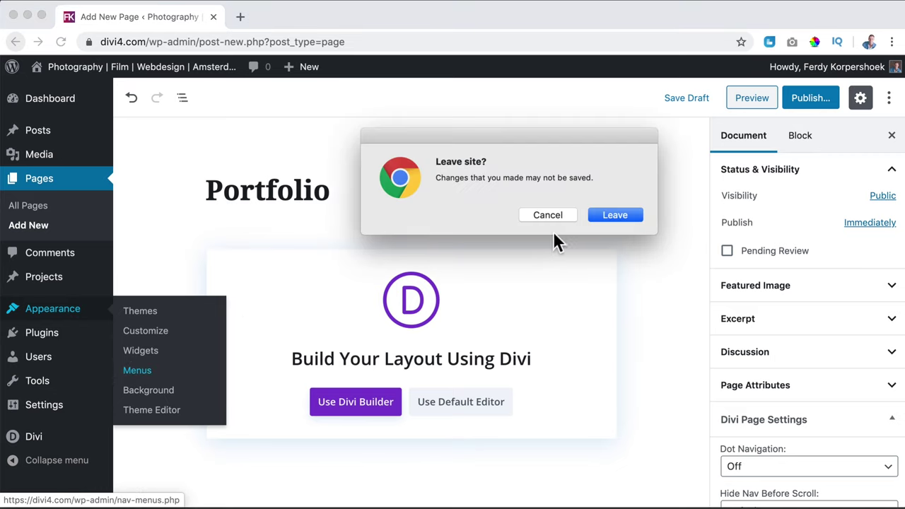
click(612, 215)
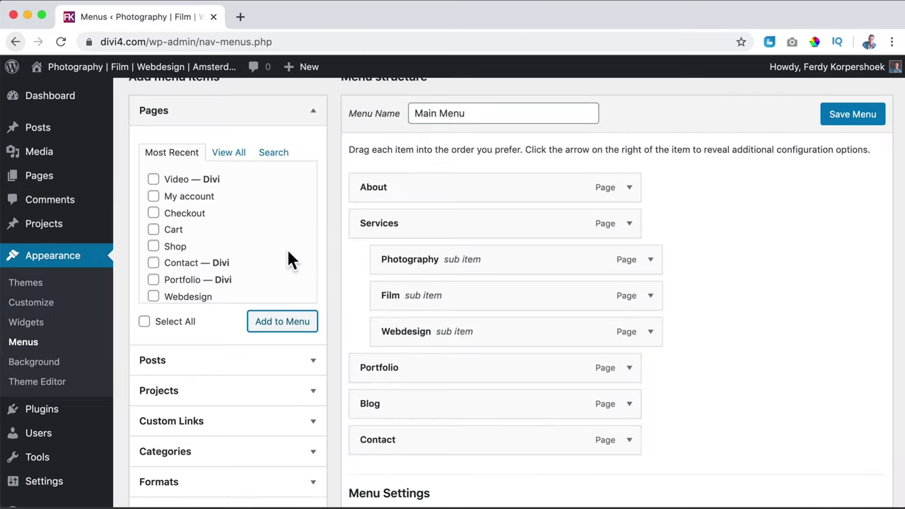
click(153, 279)
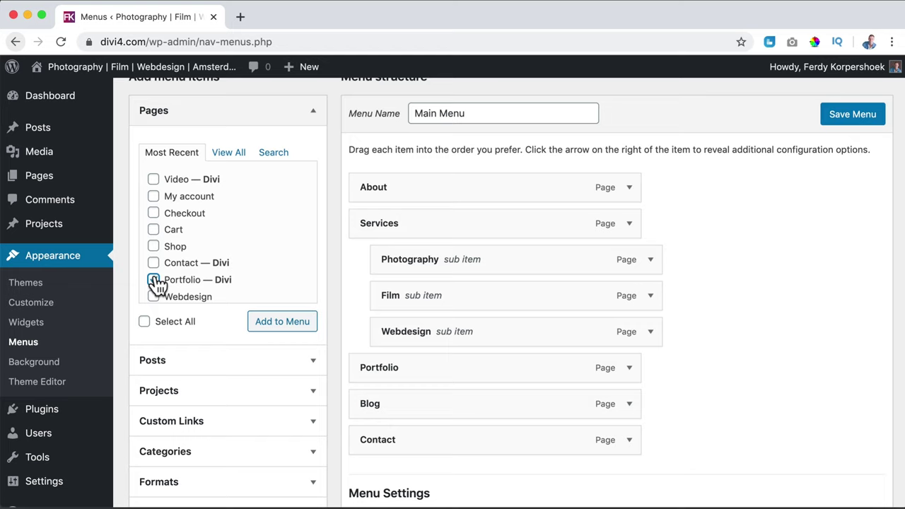
click(276, 322)
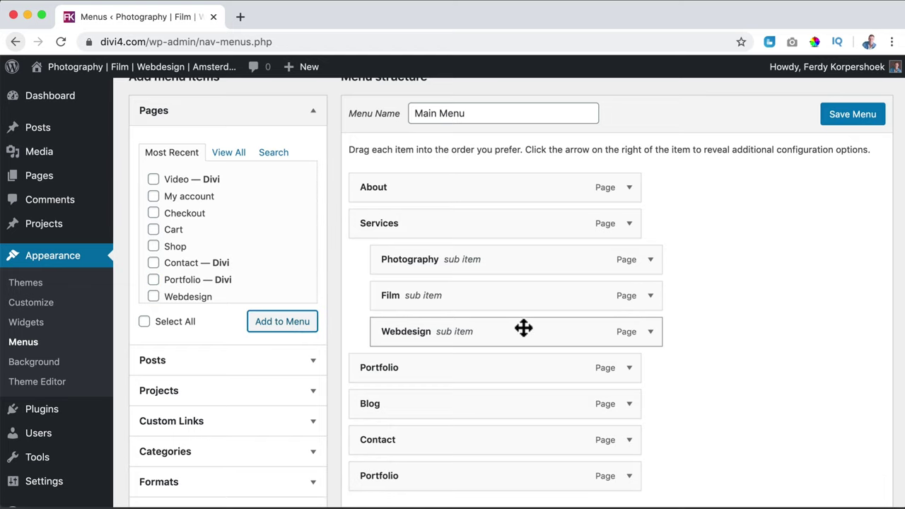
scroll(495, 339, down, 3)
scroll(712, 344, up, 4)
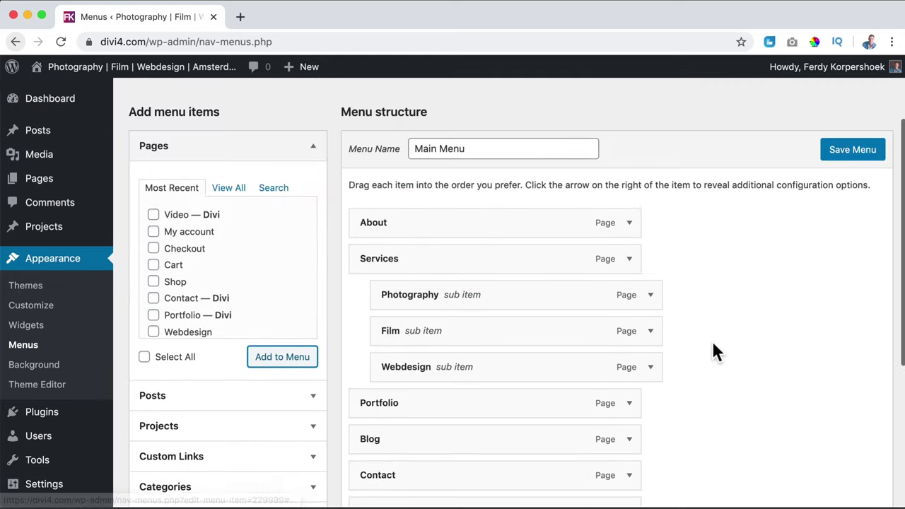
scroll(712, 341, up, 2)
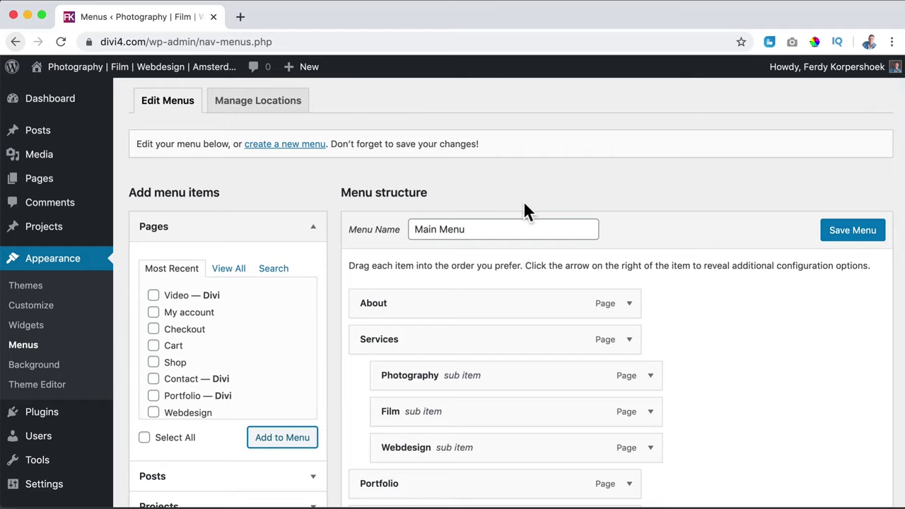
Step: Leave the menu editor without saving and open the Portfolio page on the live site
click(136, 67)
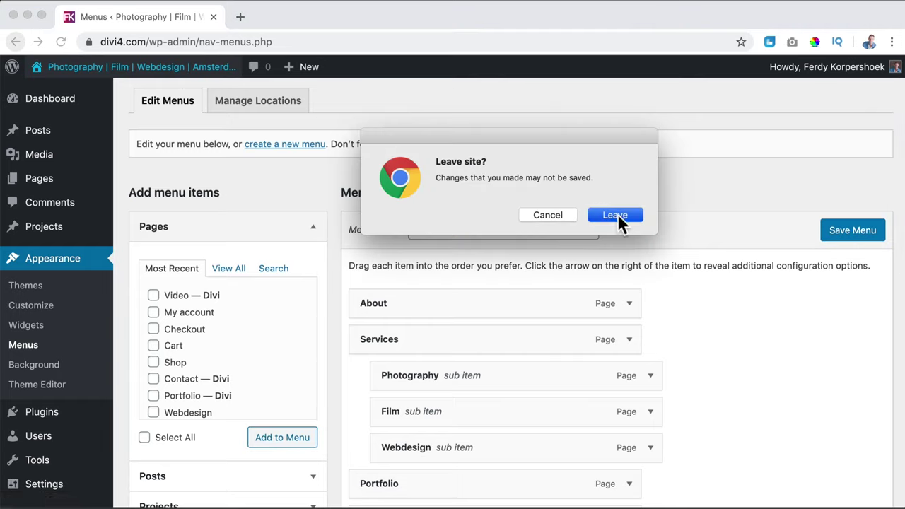
click(616, 214)
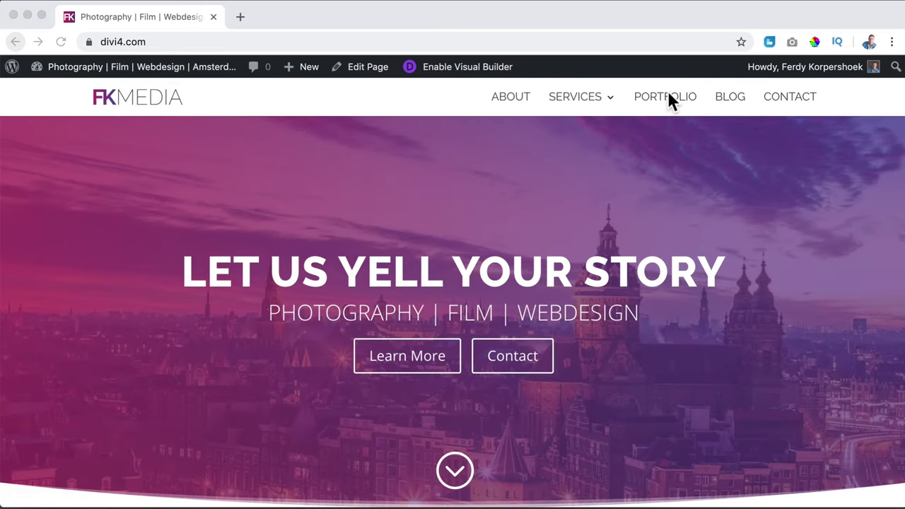
click(668, 94)
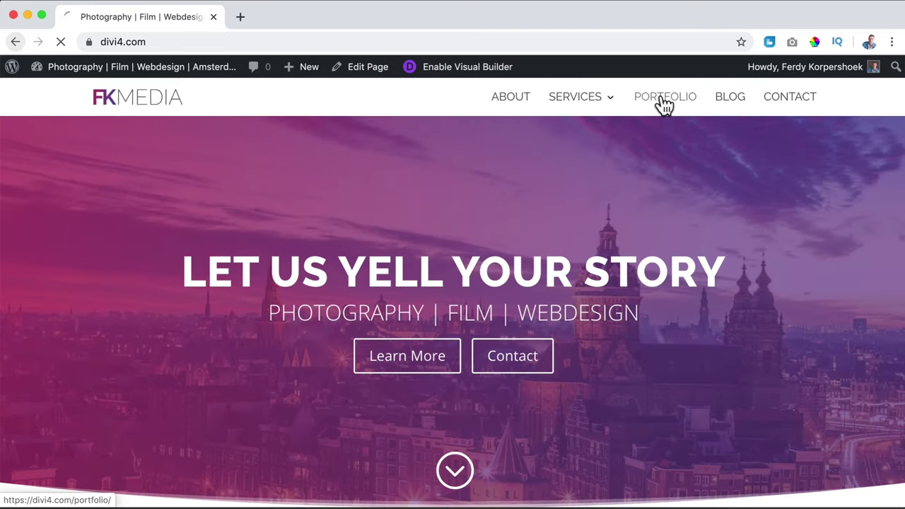
scroll(538, 159, up, 5)
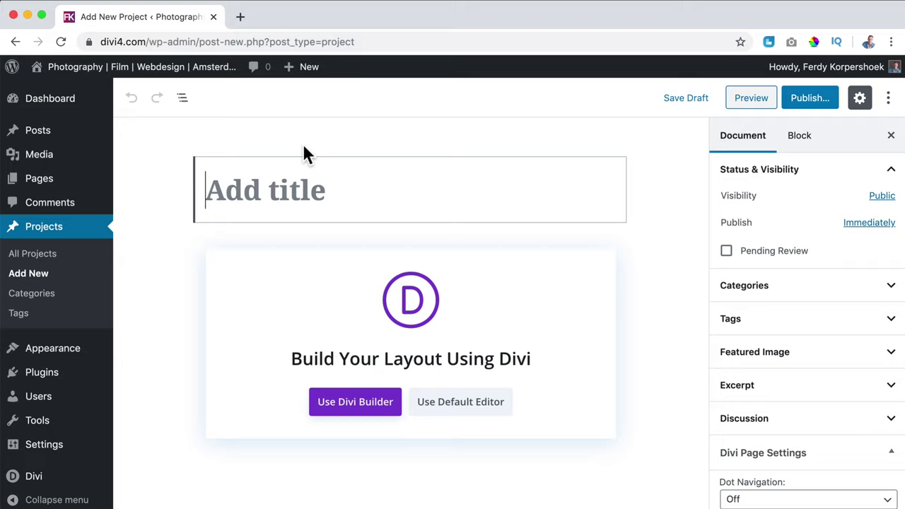
Step: Title the new project "Wedding" followed by the couple's first names, and publish it
text(We)
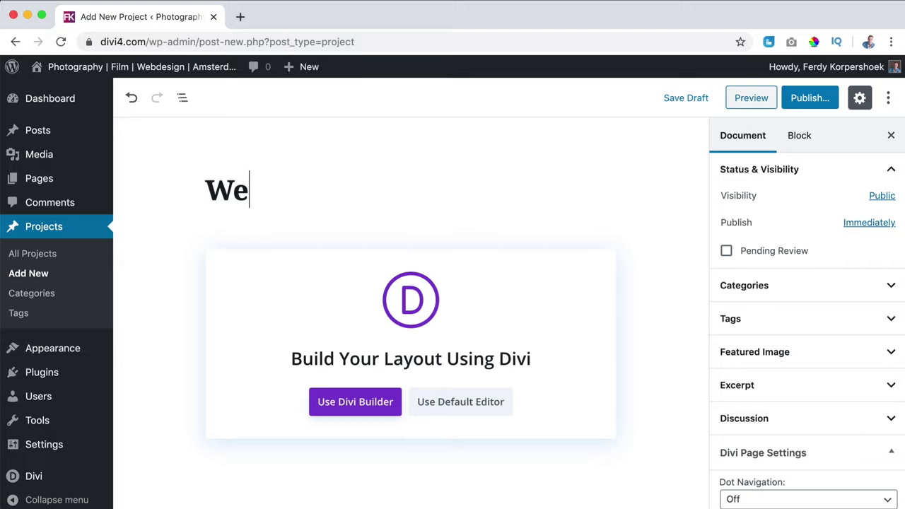
text(dding Daniel)
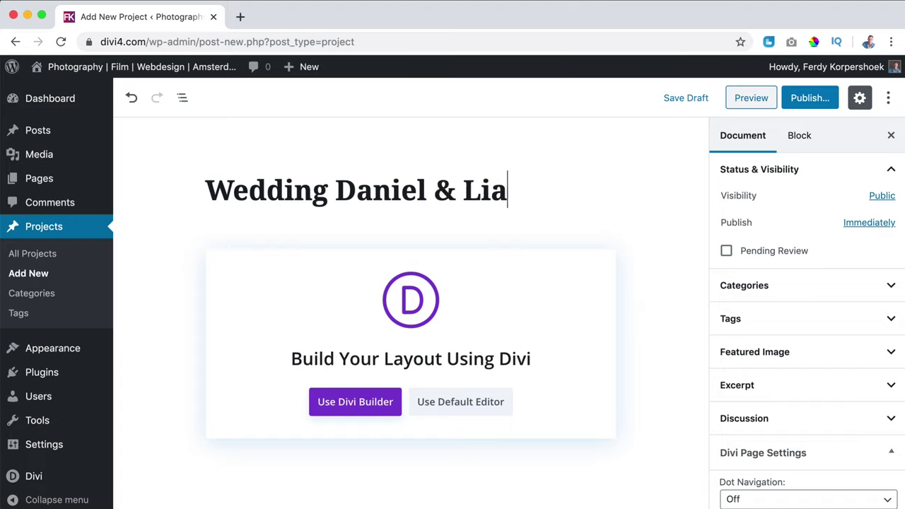
text( & Lia)
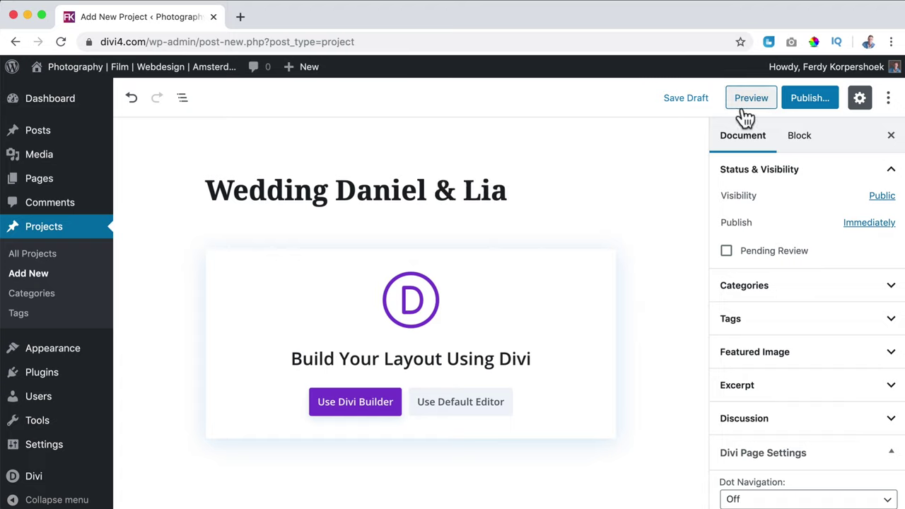
click(812, 101)
click(819, 103)
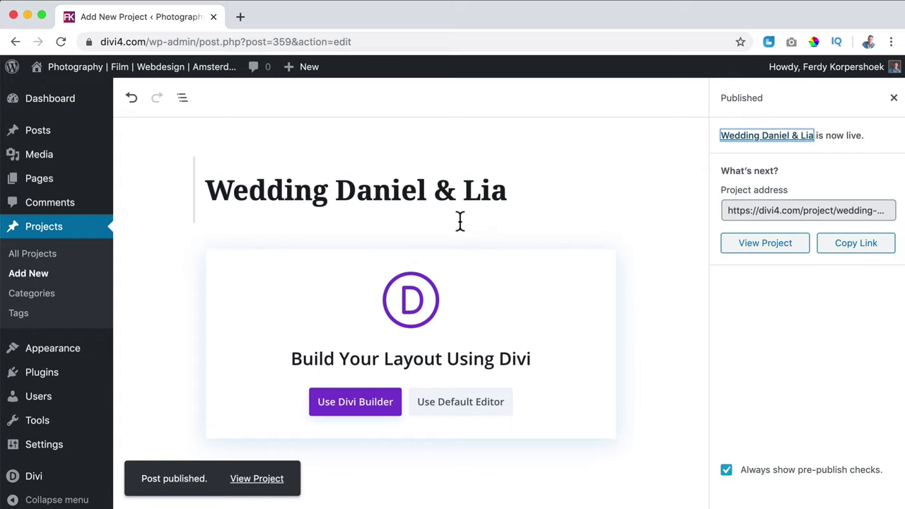
Step: View the published wedding project in a separate browser tab, then close that tab to return to the project editor
super+click(752, 247)
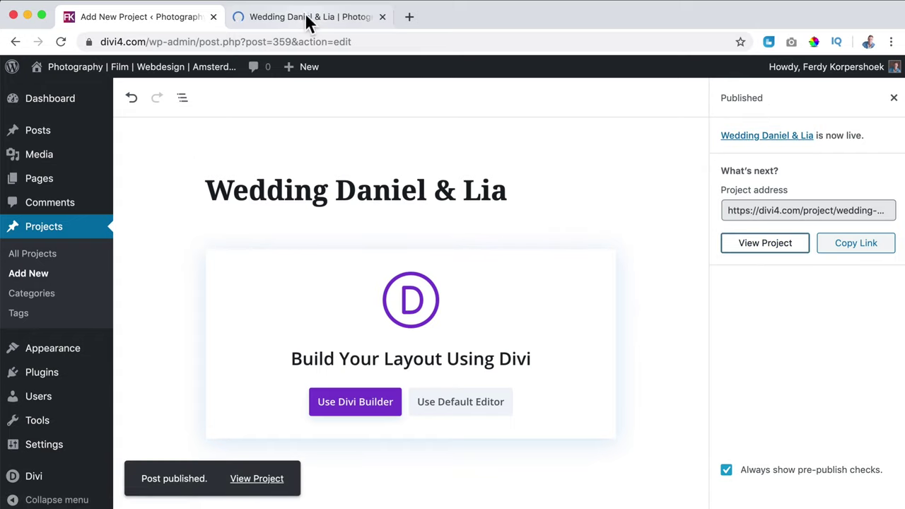
click(306, 17)
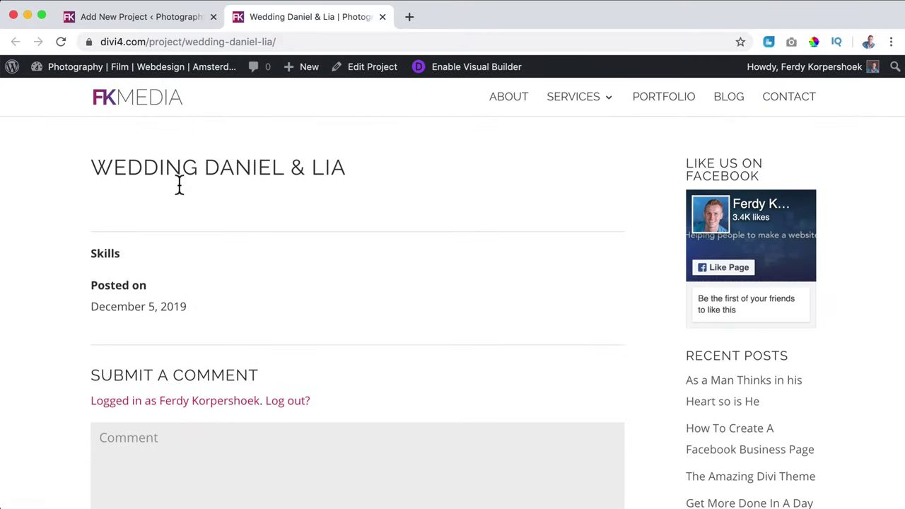
scroll(281, 191, down, 4)
scroll(280, 195, up, 4)
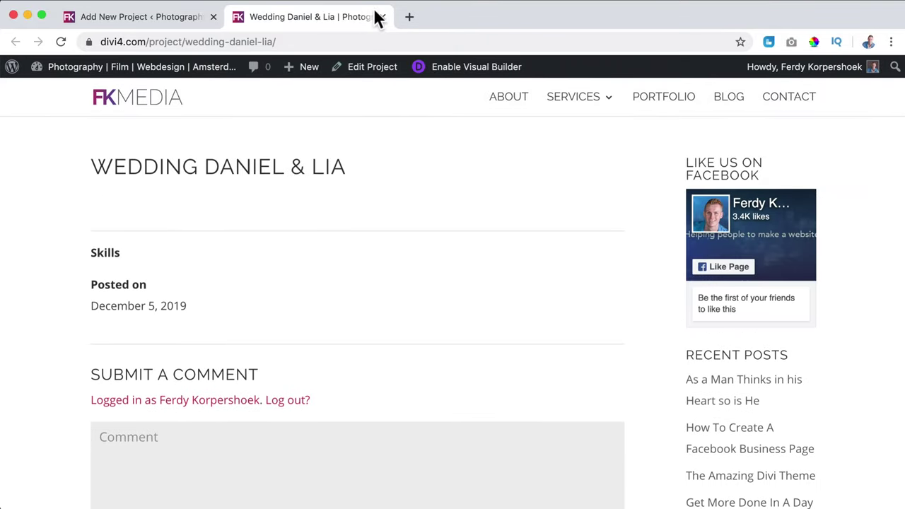
click(381, 17)
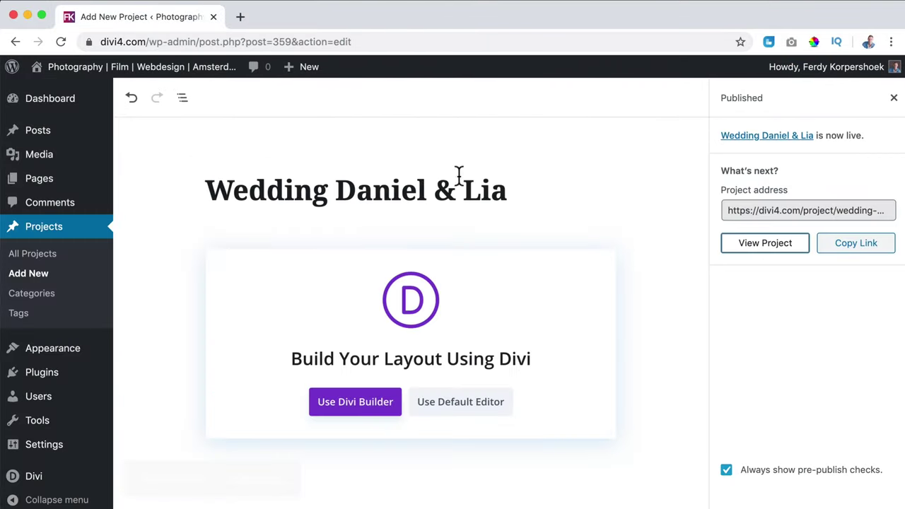
Step: Launch the Divi Builder on the wedding project and choose to build the page from scratch
click(359, 403)
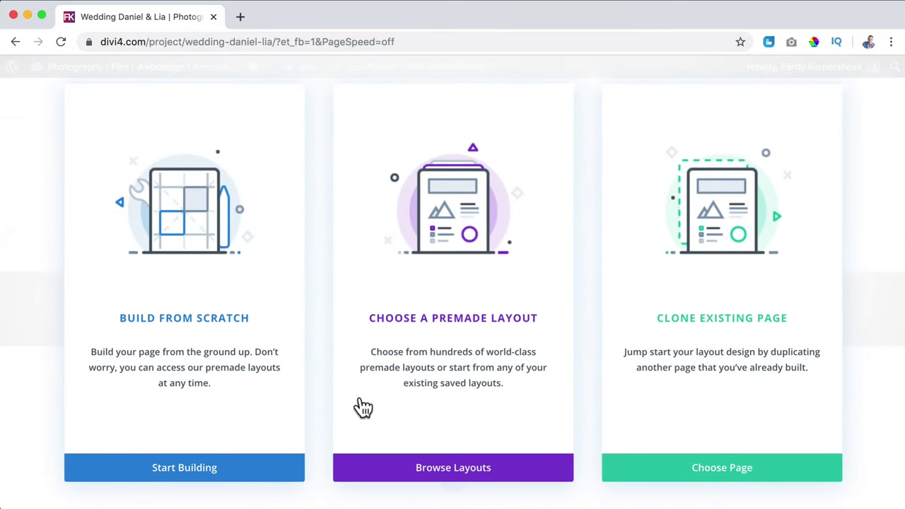
click(198, 251)
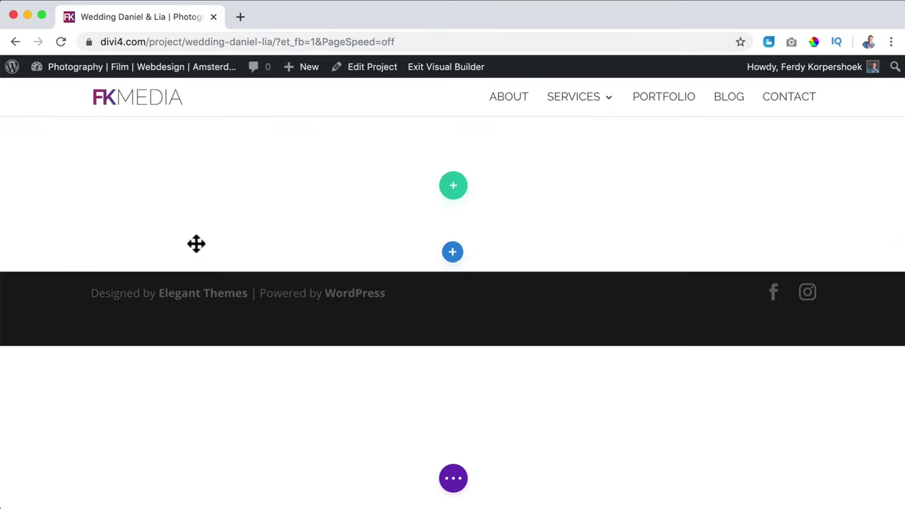
click(571, 217)
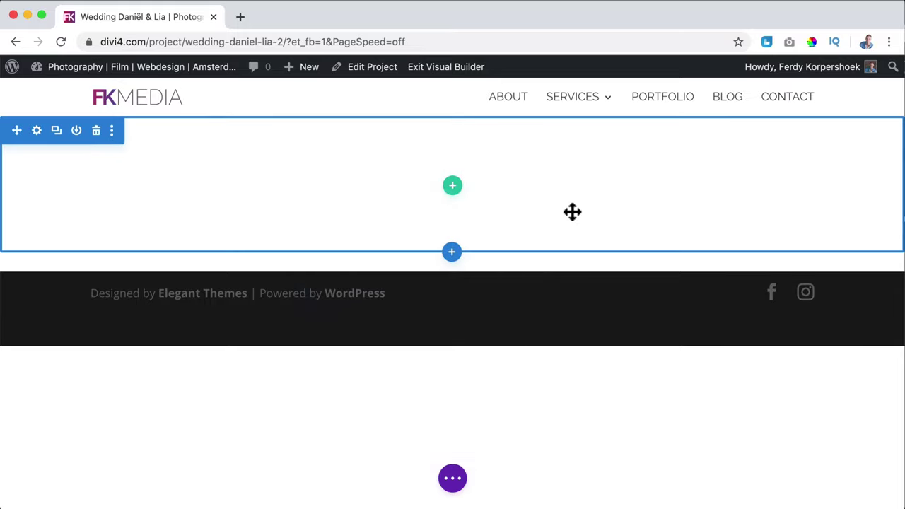
Step: Add a regular section below the empty one, with a single-column row holding a Text module
click(452, 252)
click(366, 366)
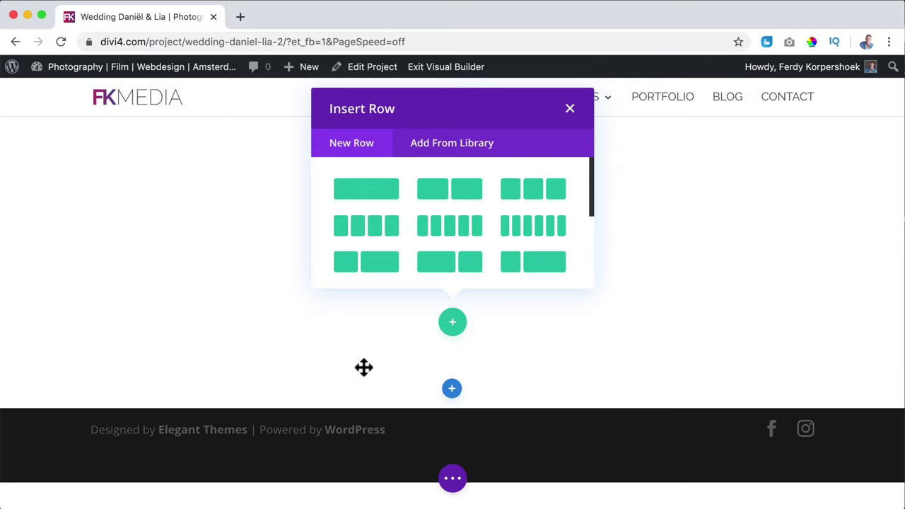
click(372, 189)
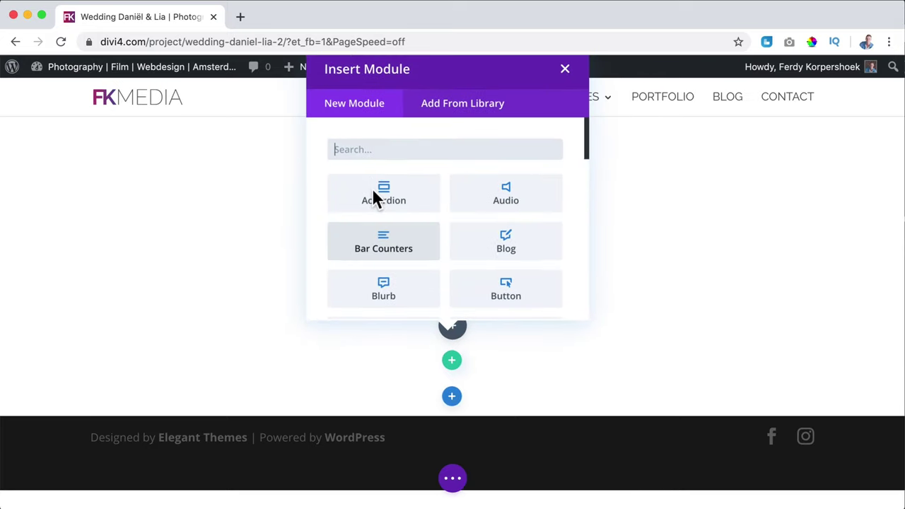
text(text)
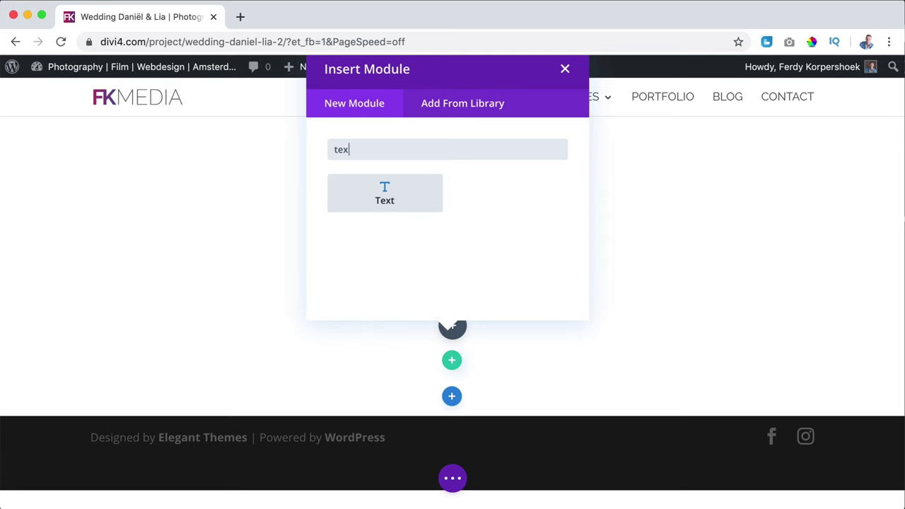
click(372, 190)
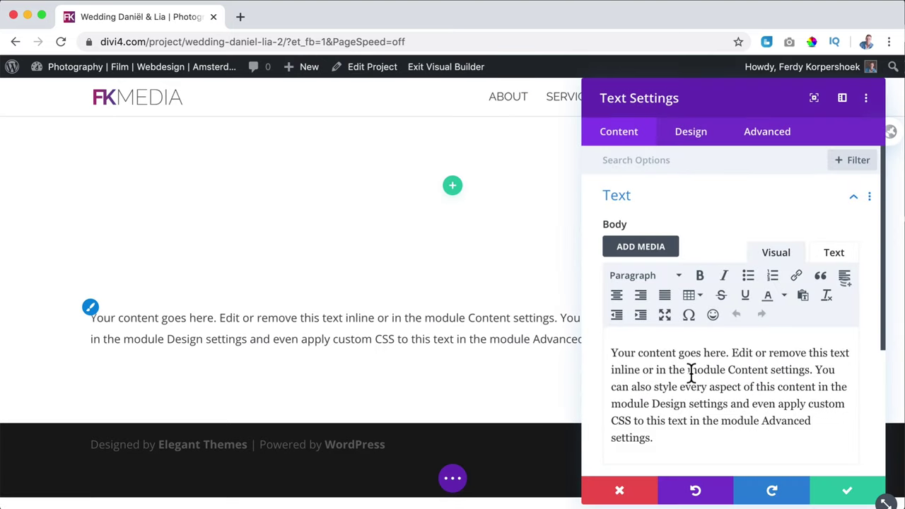
Step: Replace the placeholder text with "Wedding" followed by the couple's first names, and format it as Heading 1
triple_click(690, 372)
key(BackSpace)
text(Wedding Daniël & Lia)
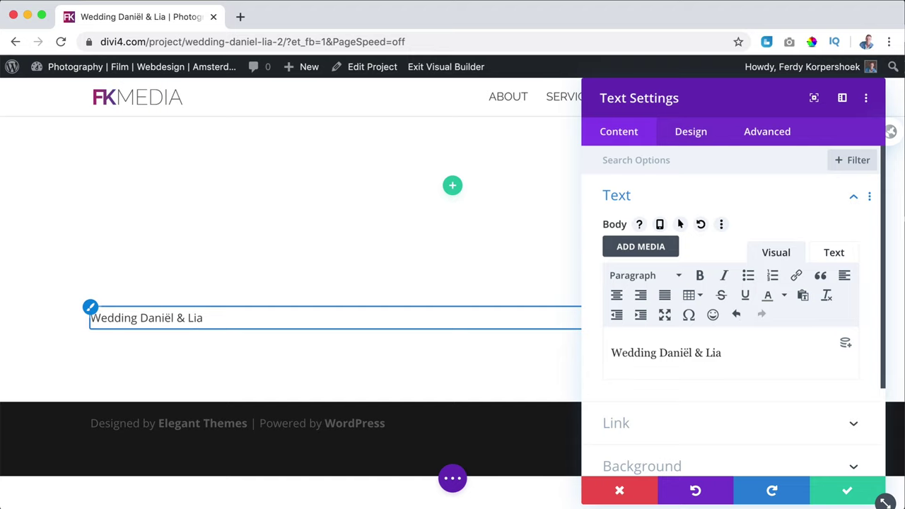
drag(736, 354, 604, 353)
click(636, 275)
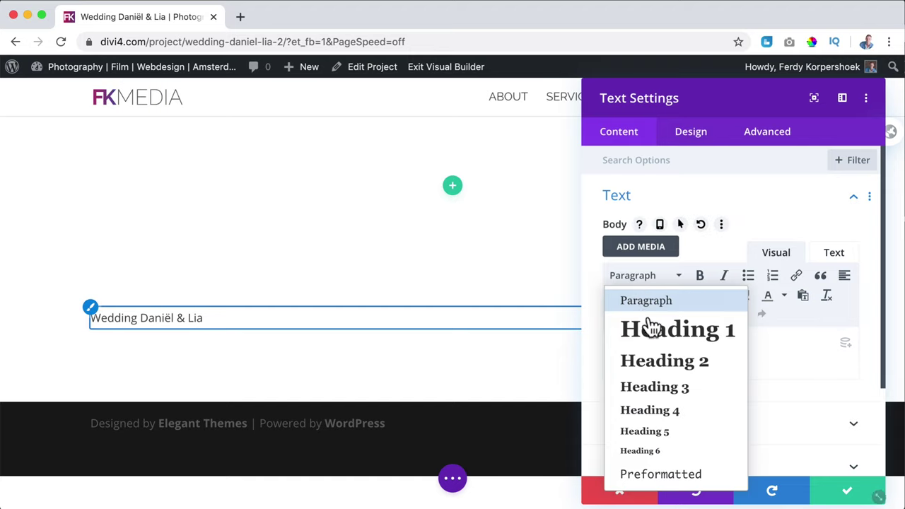
click(652, 332)
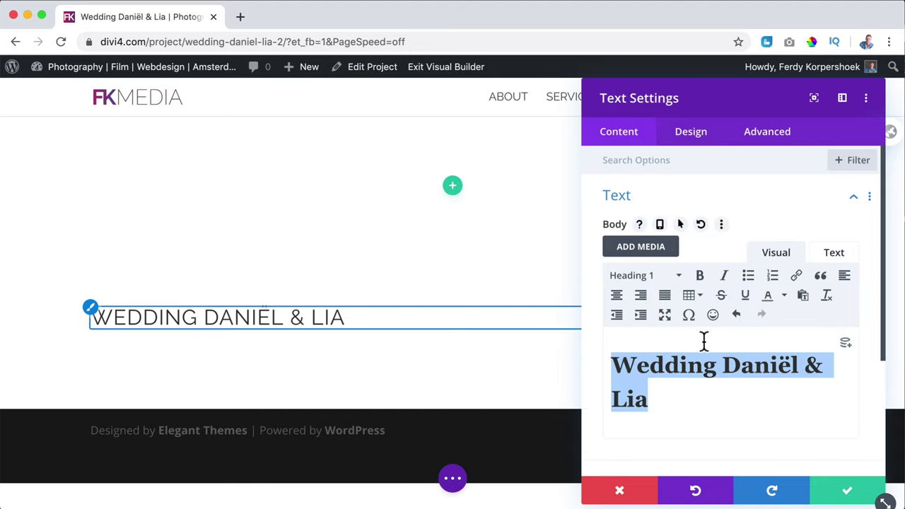
Step: Style the module's text as uppercase, centre-aligned and Light in color, and save the module settings
click(687, 141)
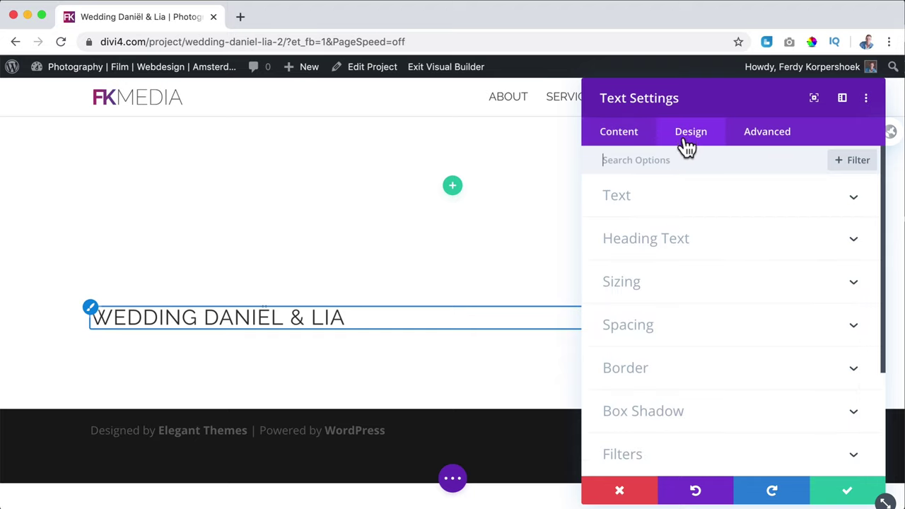
click(653, 208)
scroll(675, 276, down, 5)
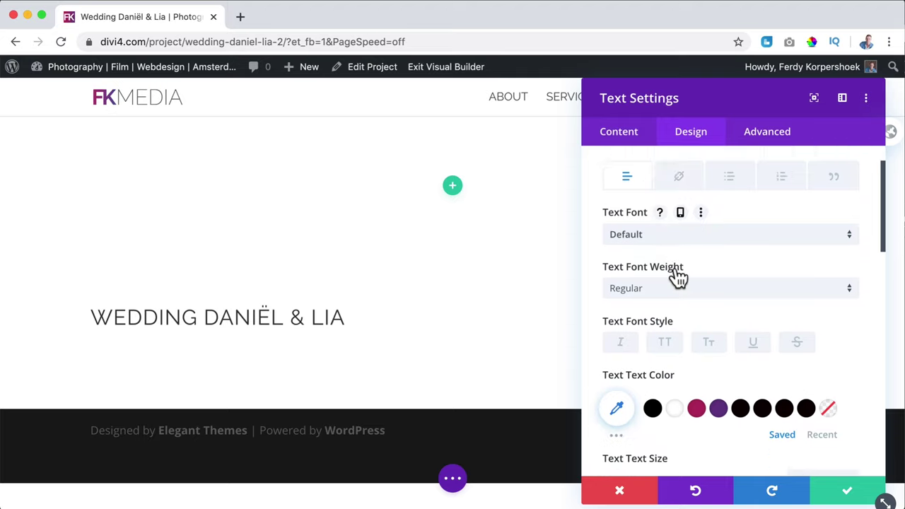
scroll(676, 276, up, 1)
click(666, 222)
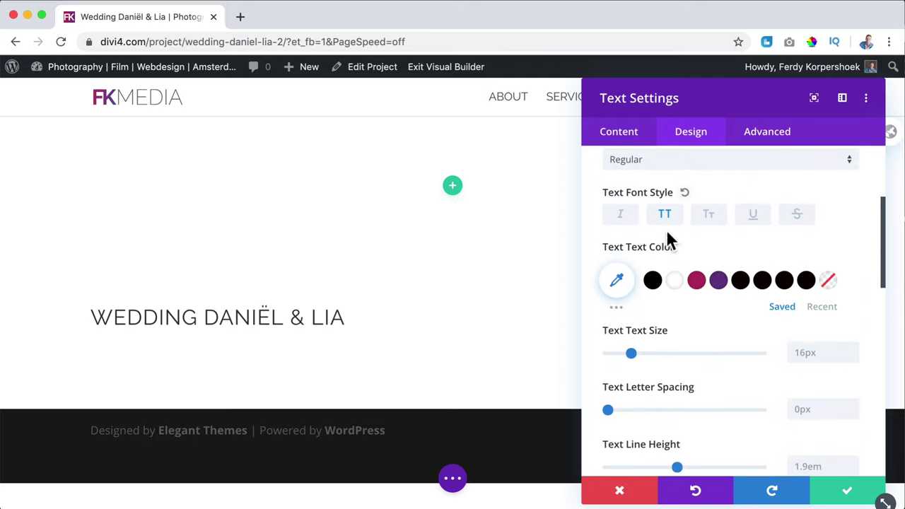
scroll(666, 241, down, 9)
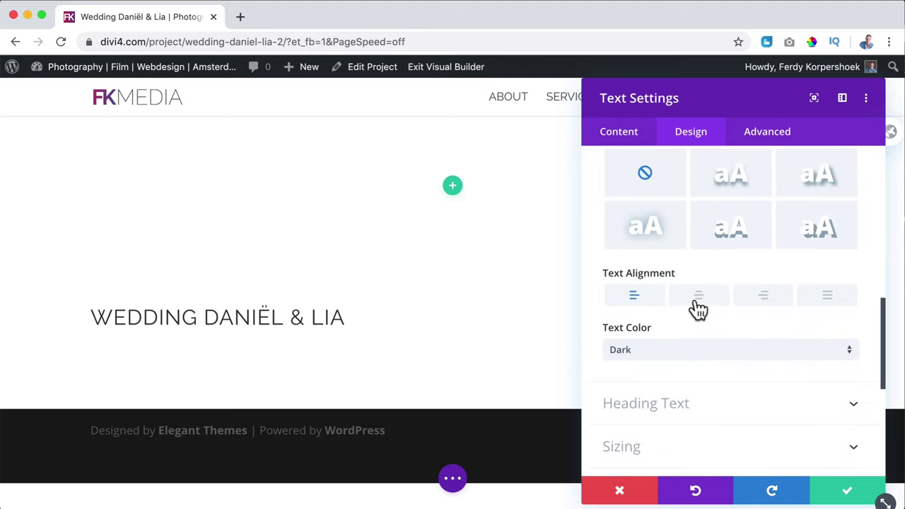
click(697, 303)
click(651, 356)
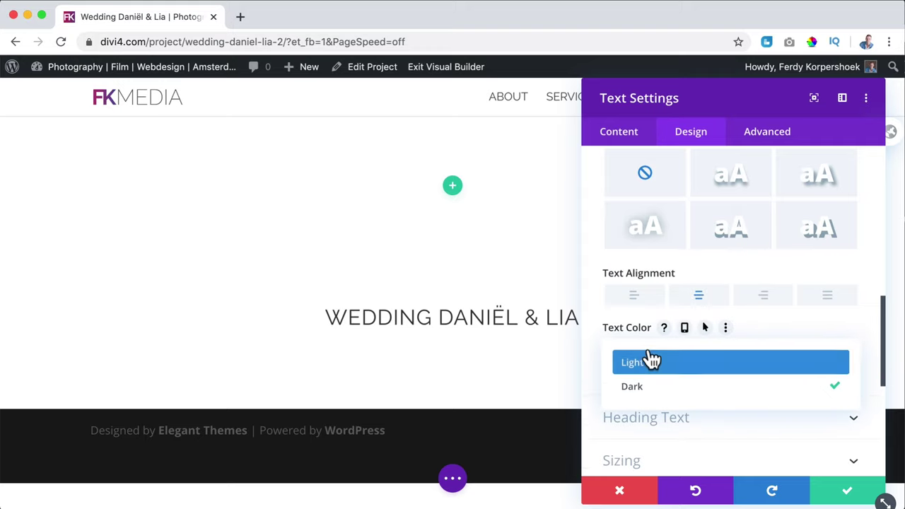
click(647, 365)
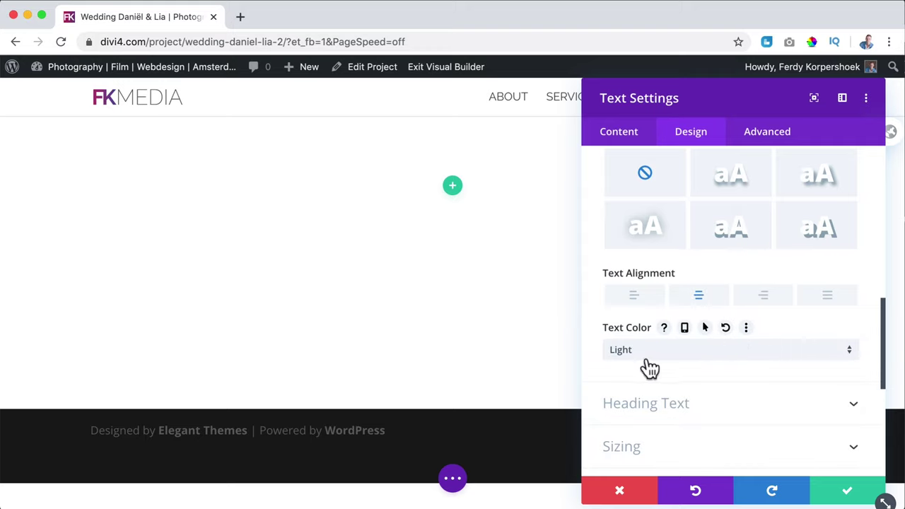
click(845, 490)
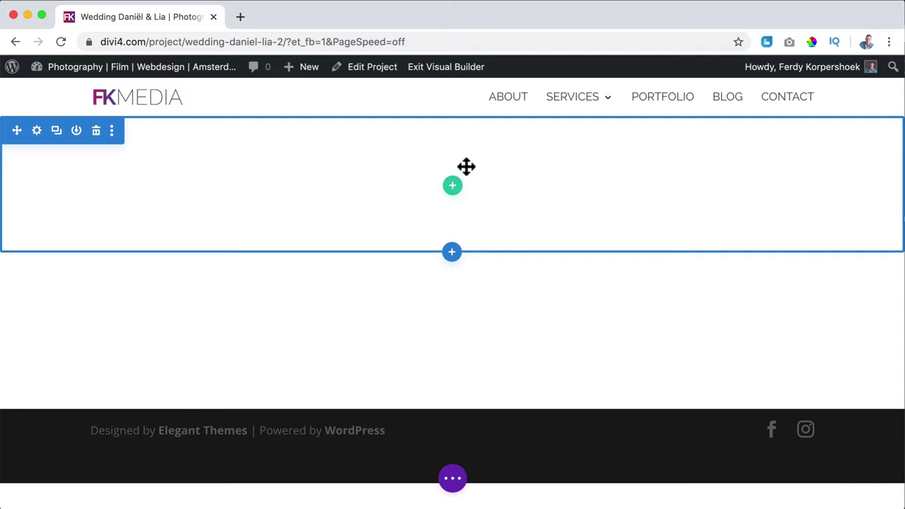
Step: Delete the empty first section and give the heading's section a background gradient from the saved crimson to the saved purple
click(95, 133)
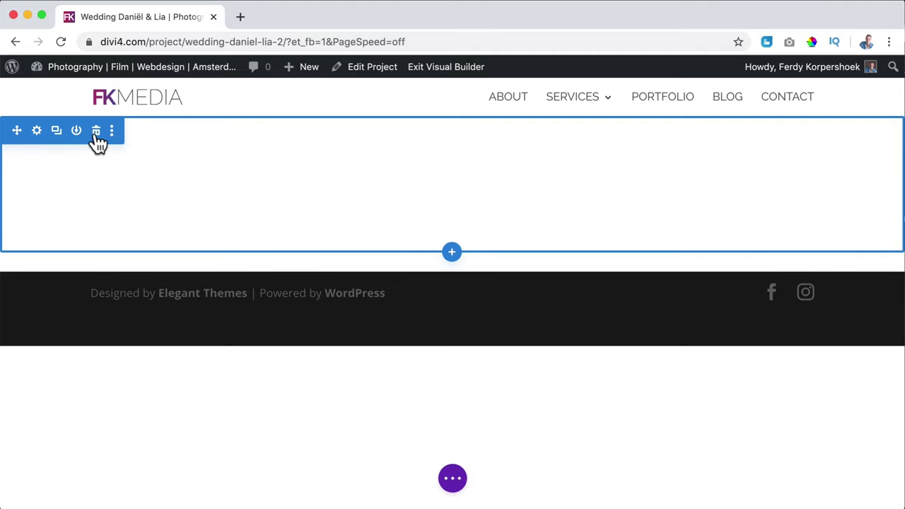
click(36, 130)
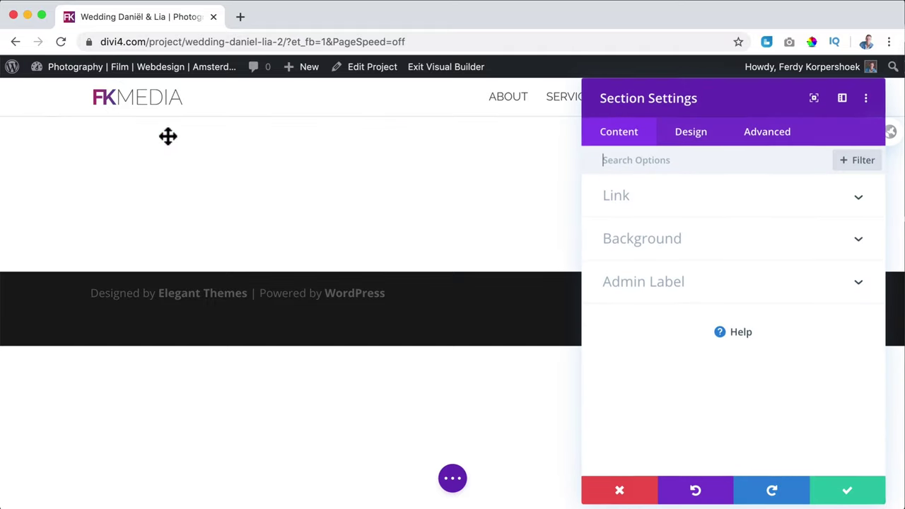
click(644, 239)
click(699, 227)
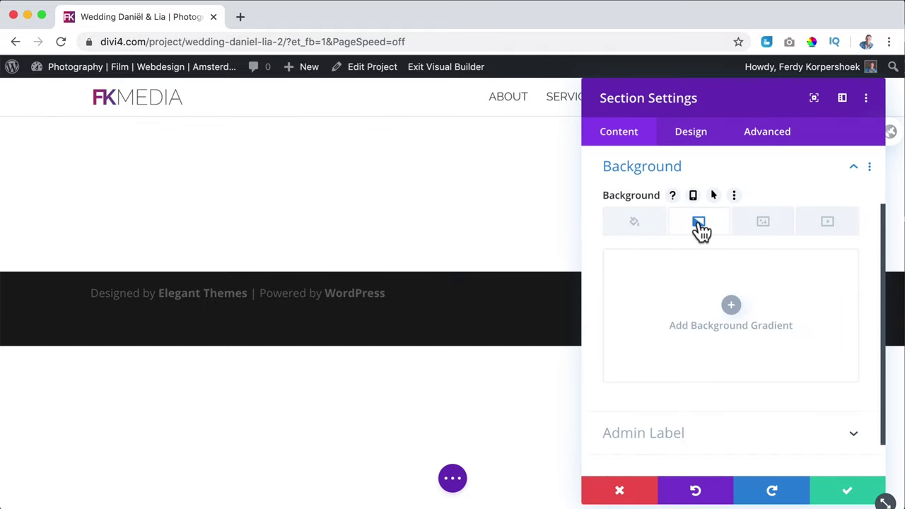
click(731, 307)
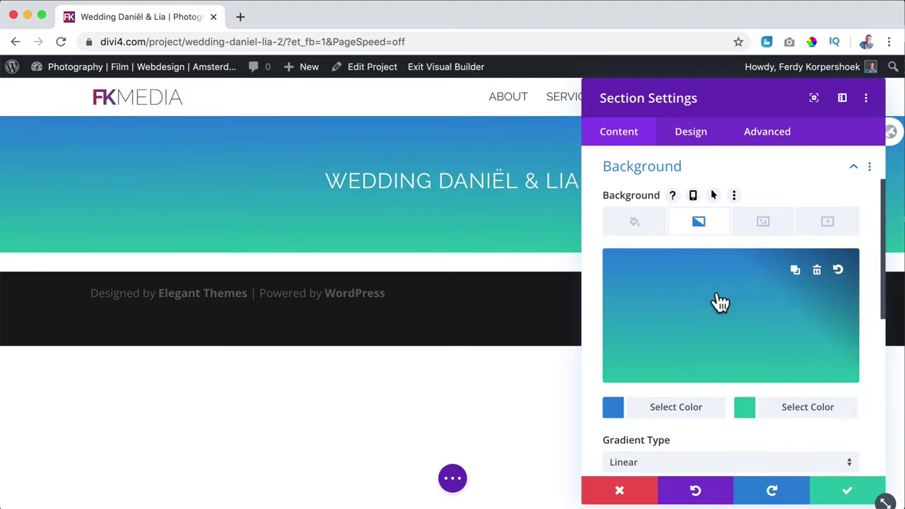
scroll(636, 337, down, 2)
click(613, 334)
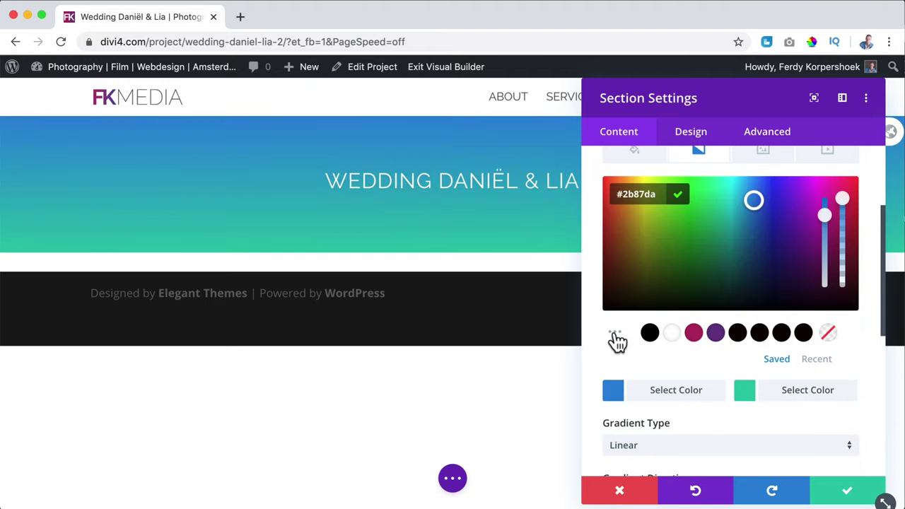
click(695, 338)
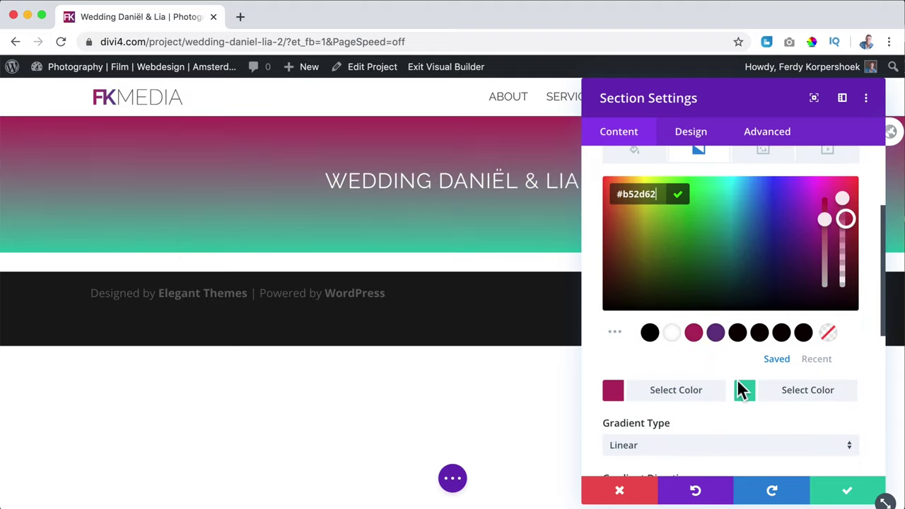
click(746, 394)
click(715, 333)
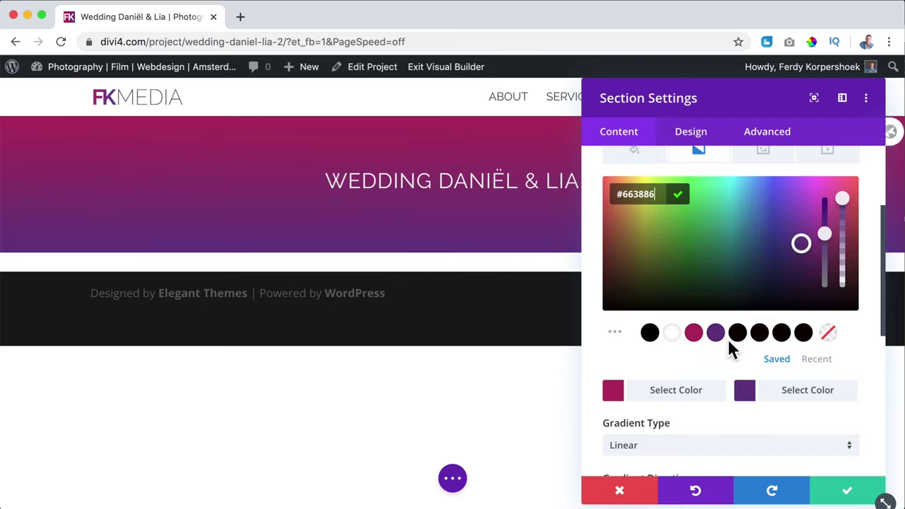
Step: Set the gradient direction to 90deg, start position to 2% and end position to 70%, and save the section settings
scroll(731, 347, down, 2)
scroll(728, 342, down, 1)
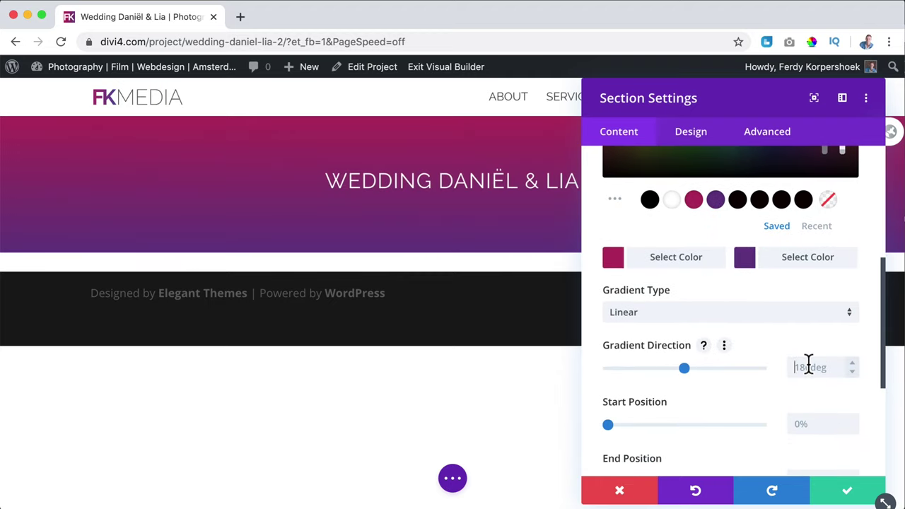
scroll(808, 364, down, 3)
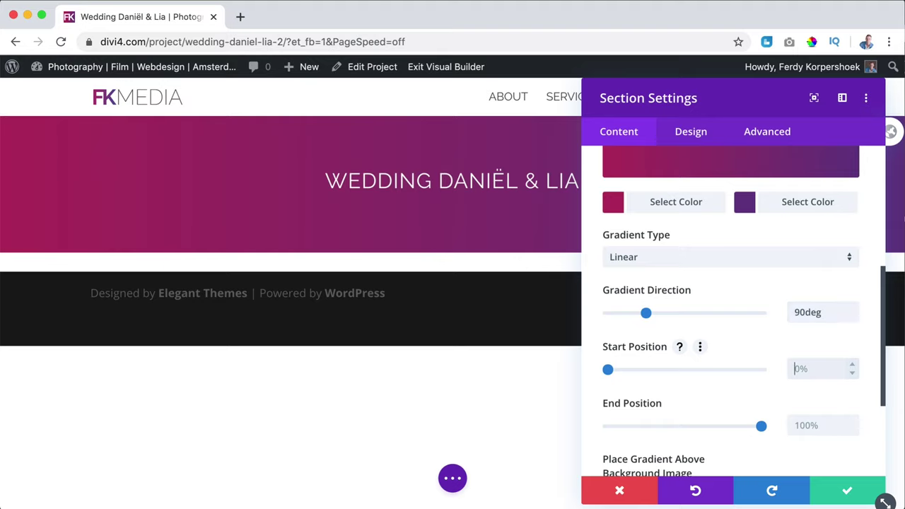
key(Tab)
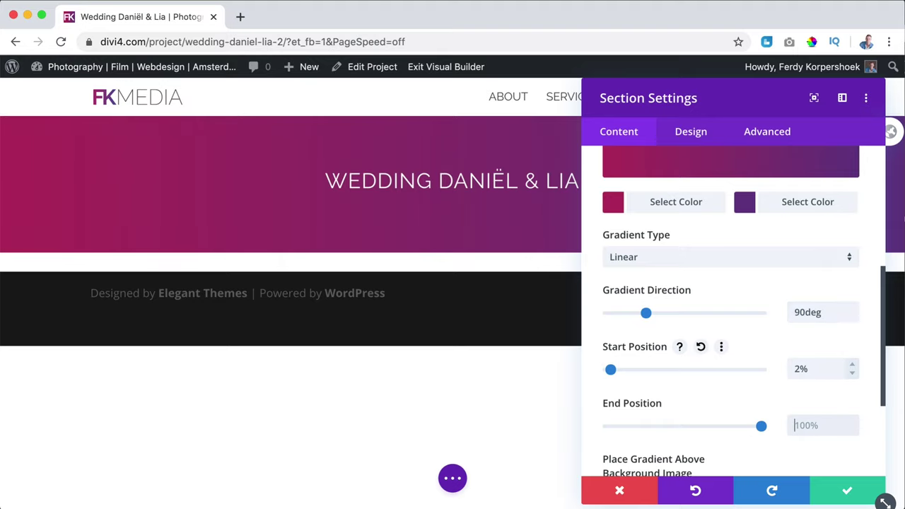
text(70)
scroll(806, 362, down, 8)
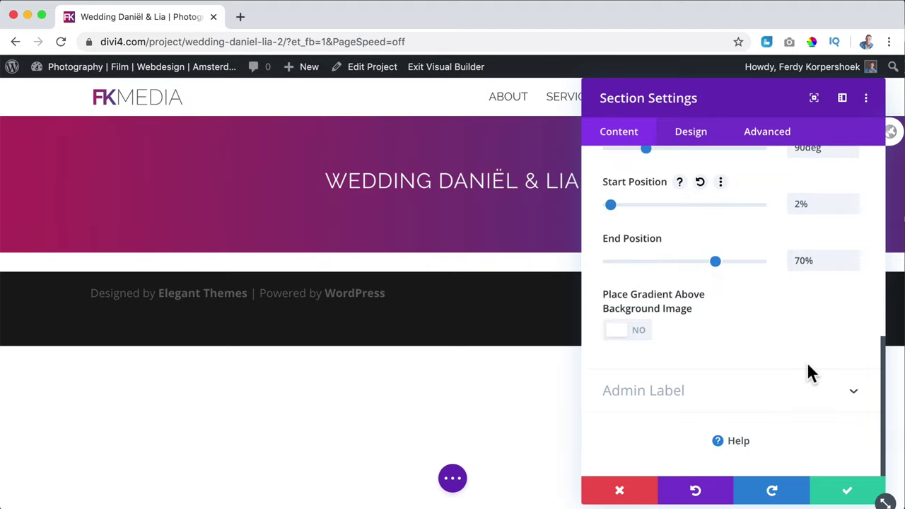
click(847, 489)
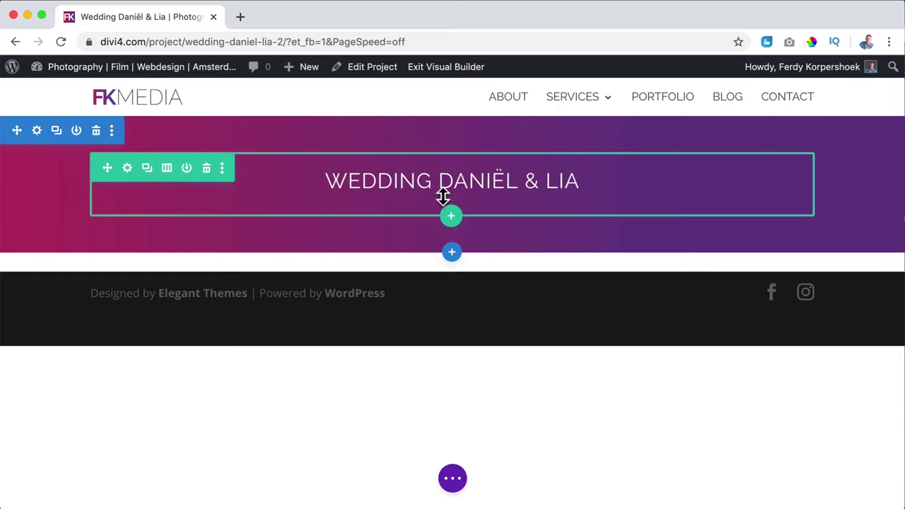
Step: Increase the wedding title's H1 heading text size to 39px and save the module settings
click(427, 180)
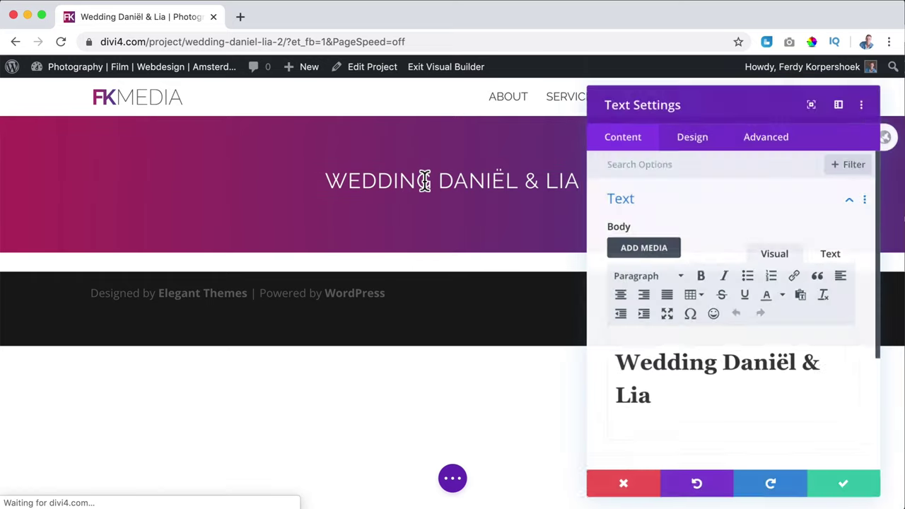
click(687, 145)
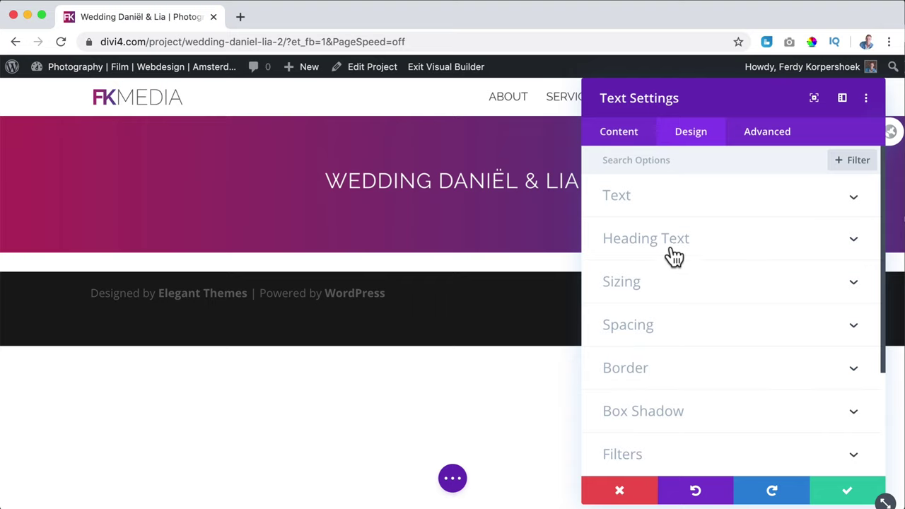
click(673, 248)
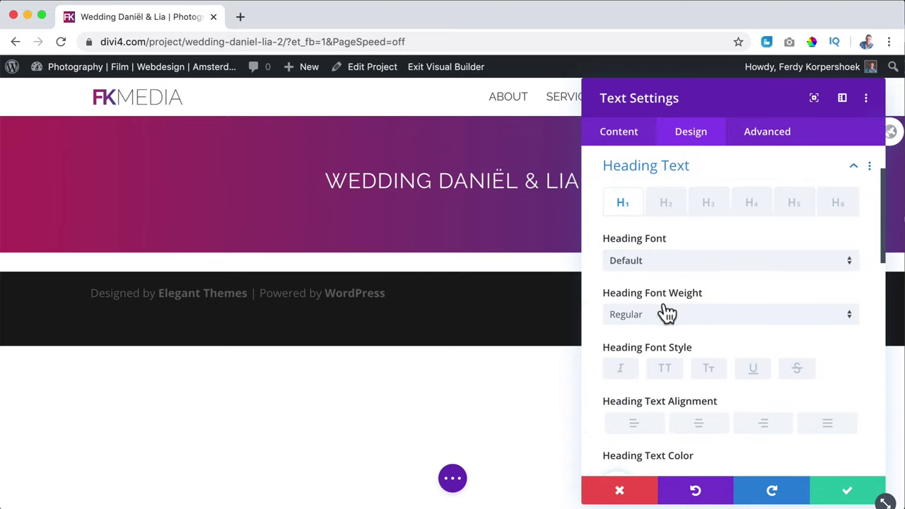
scroll(666, 311, down, 3)
scroll(667, 297, down, 3)
scroll(665, 292, down, 2)
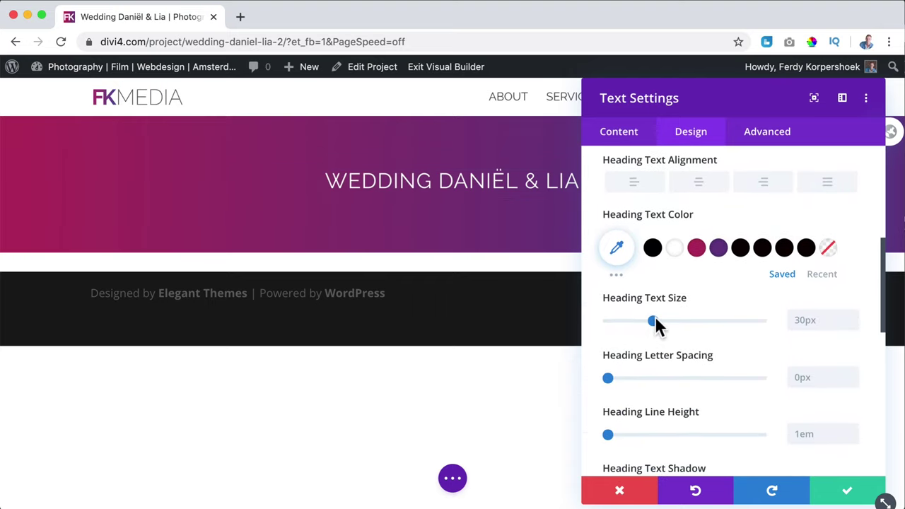
drag(655, 319, 667, 319)
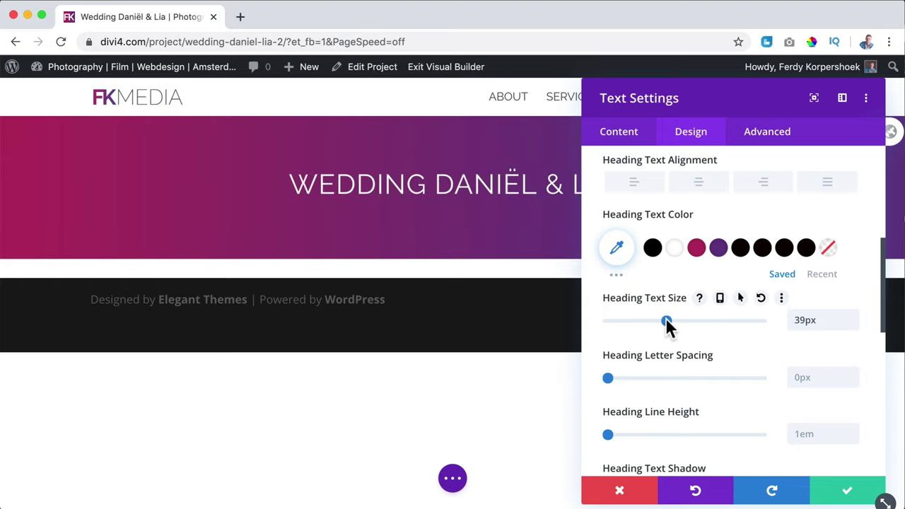
click(845, 494)
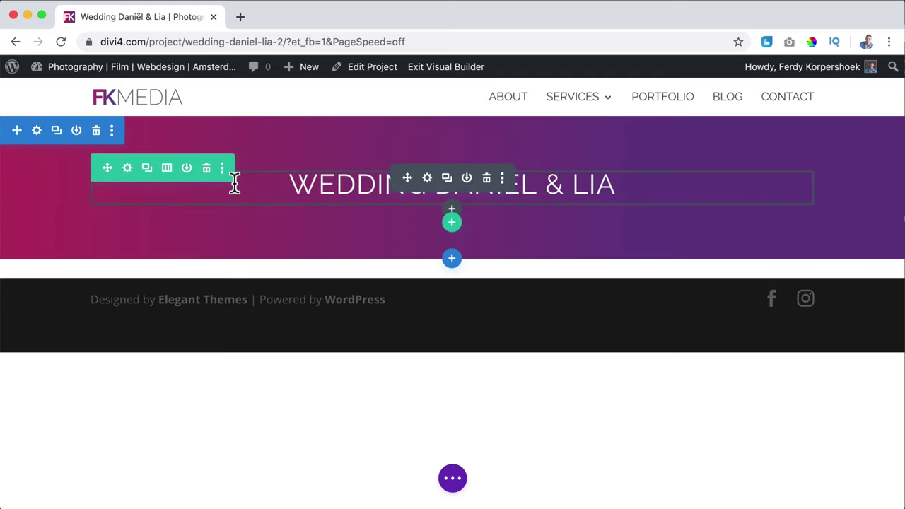
Step: Save the gradient title section to the Divi Library as "Portfolio Header" in the Header category
click(76, 132)
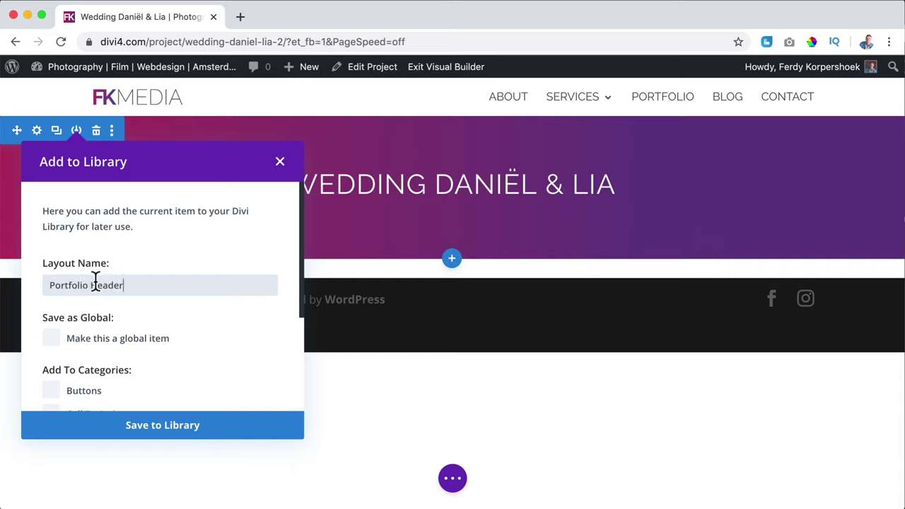
scroll(96, 283, down, 3)
scroll(95, 305, down, 3)
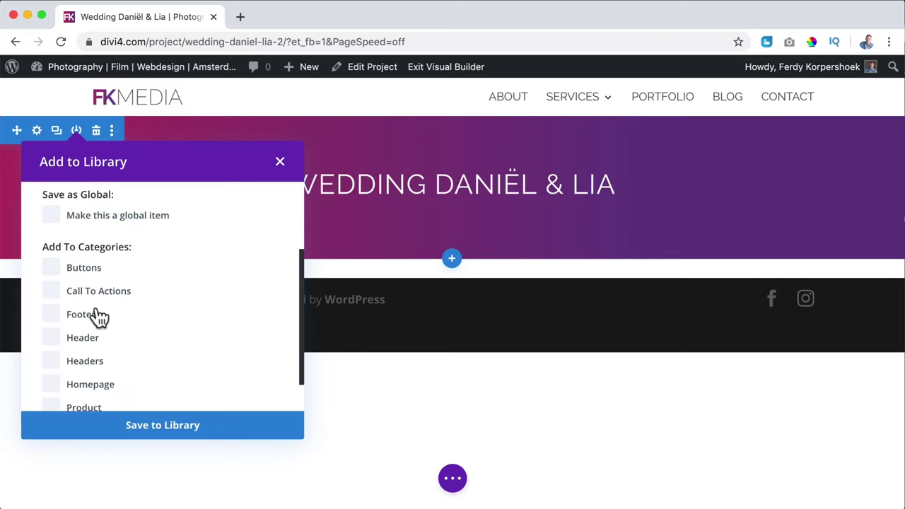
click(51, 337)
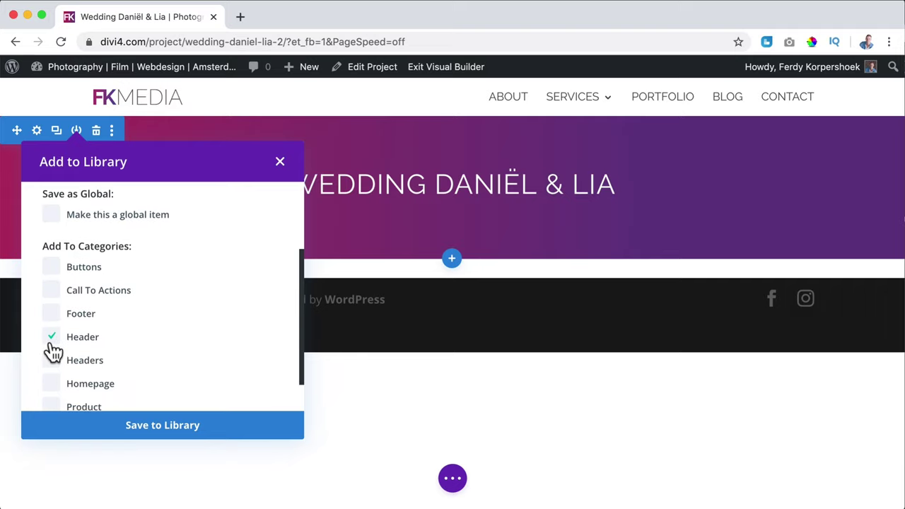
click(166, 426)
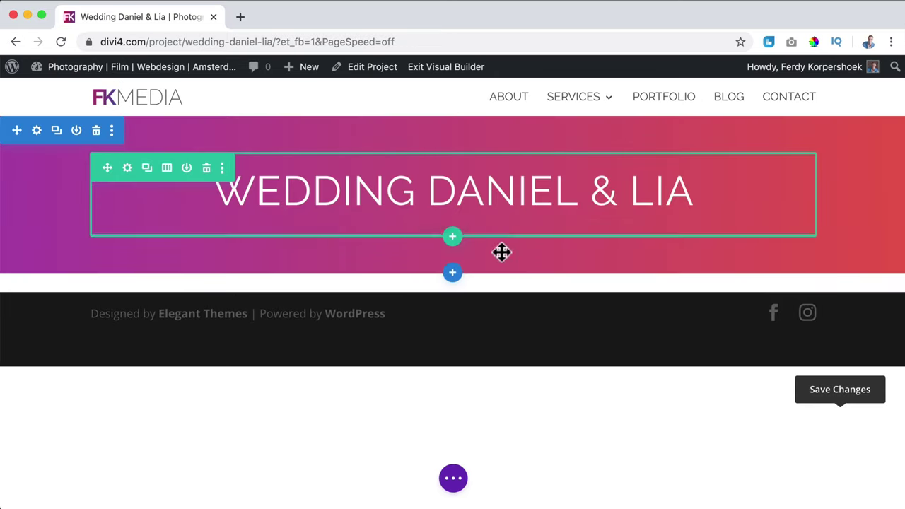
Step: Add a Regular section below the title with a single-column row and a Gallery module, and open the gallery's image file upload
click(453, 277)
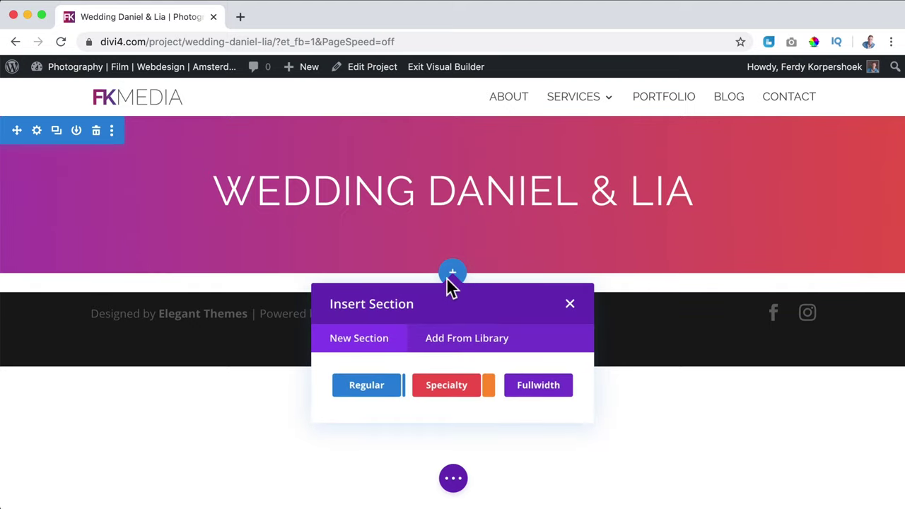
click(380, 385)
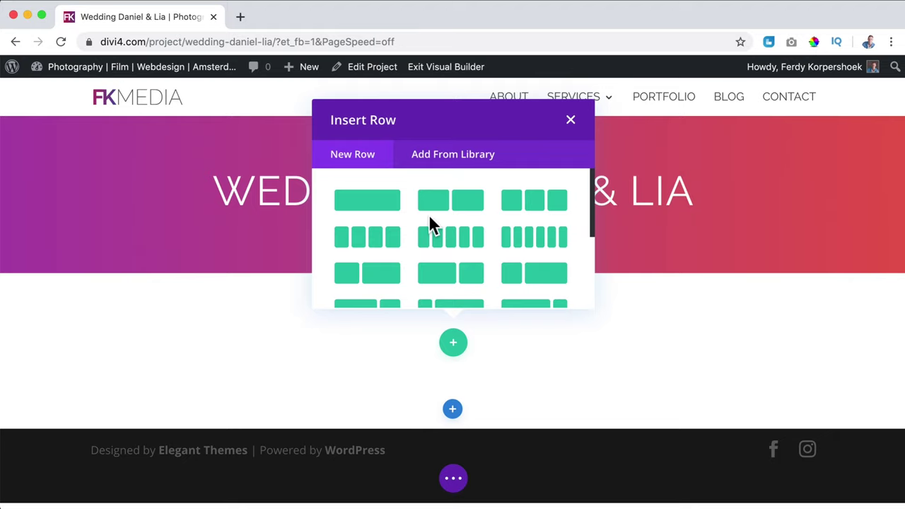
click(365, 201)
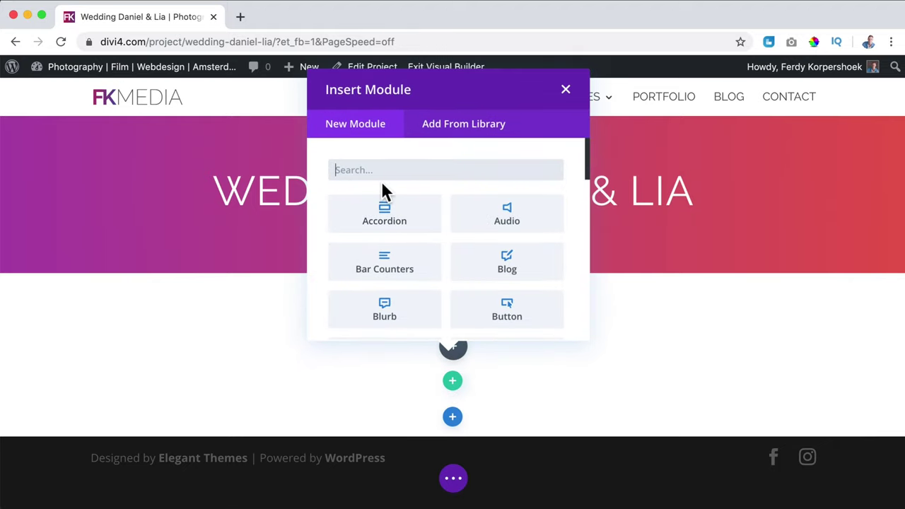
text(gall)
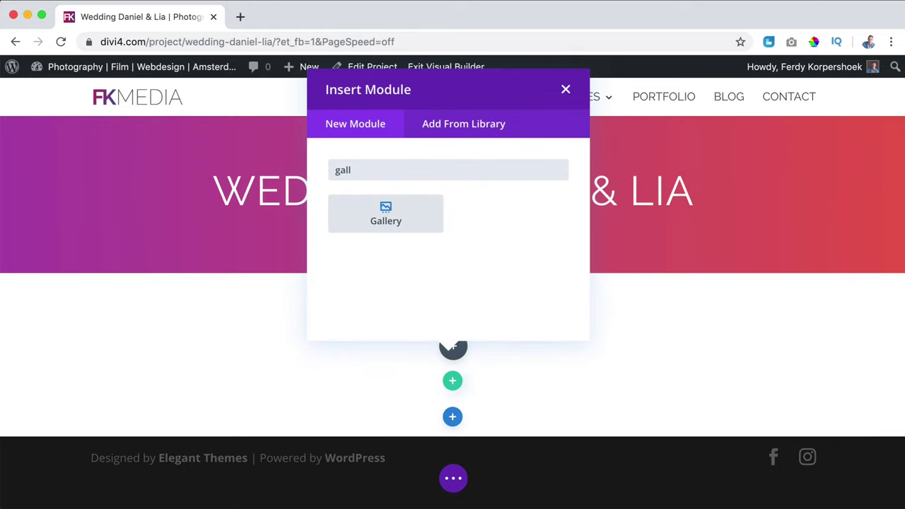
click(391, 222)
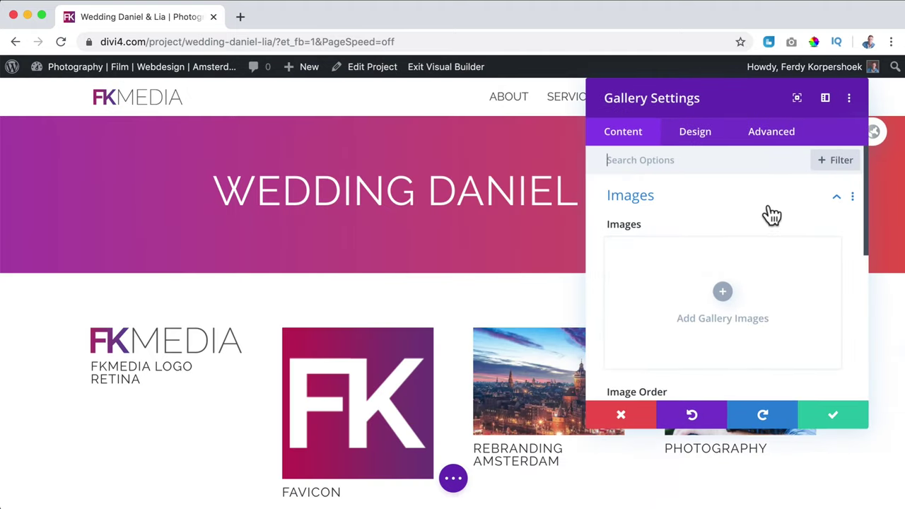
click(722, 294)
click(67, 136)
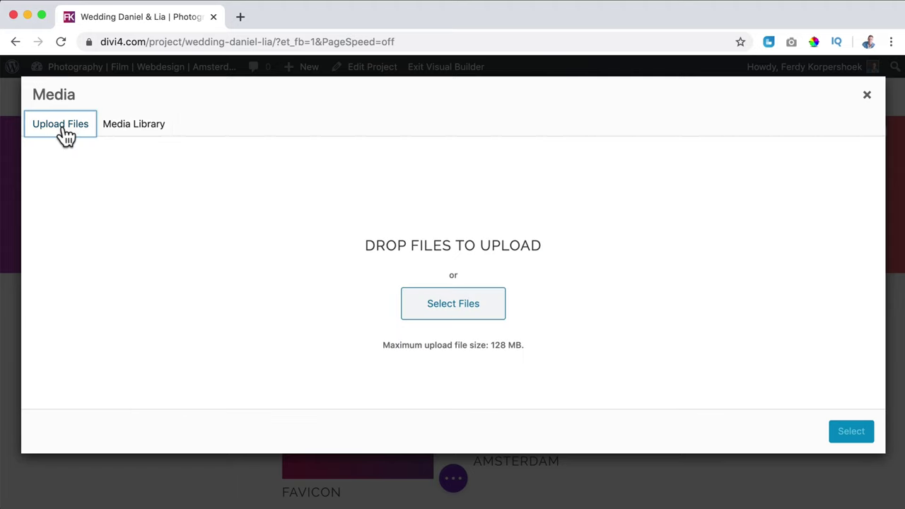
Step: Examine the image file names in the wedding couple's folder under ImagesTutorial > 3. Portfolio > 1. Photography, and leave without choosing a file
click(439, 309)
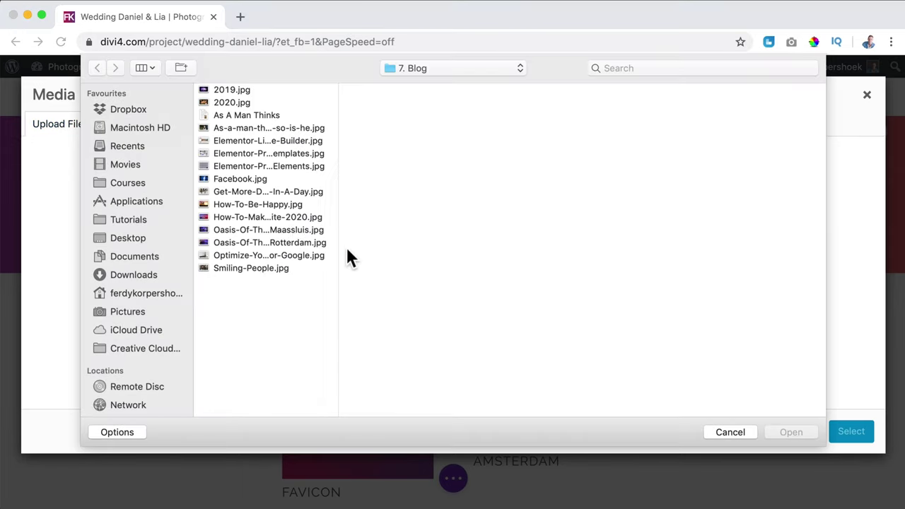
click(140, 239)
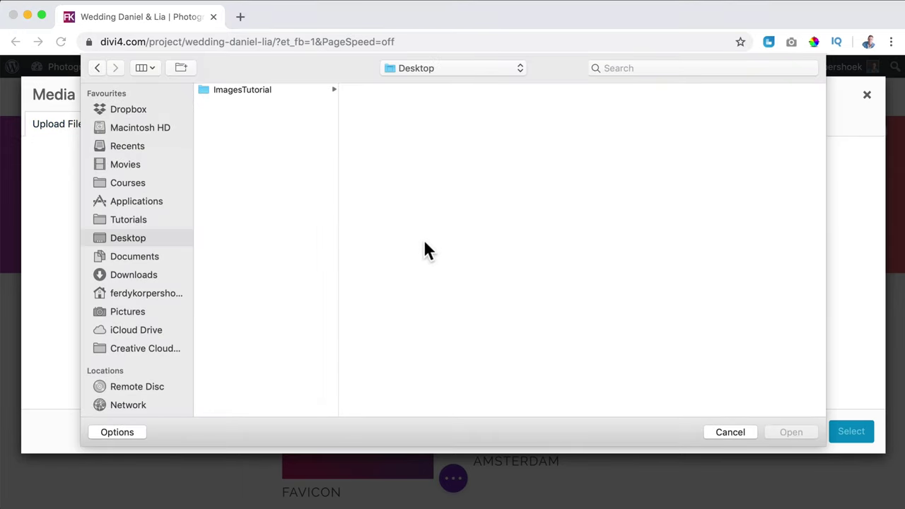
click(263, 90)
click(395, 115)
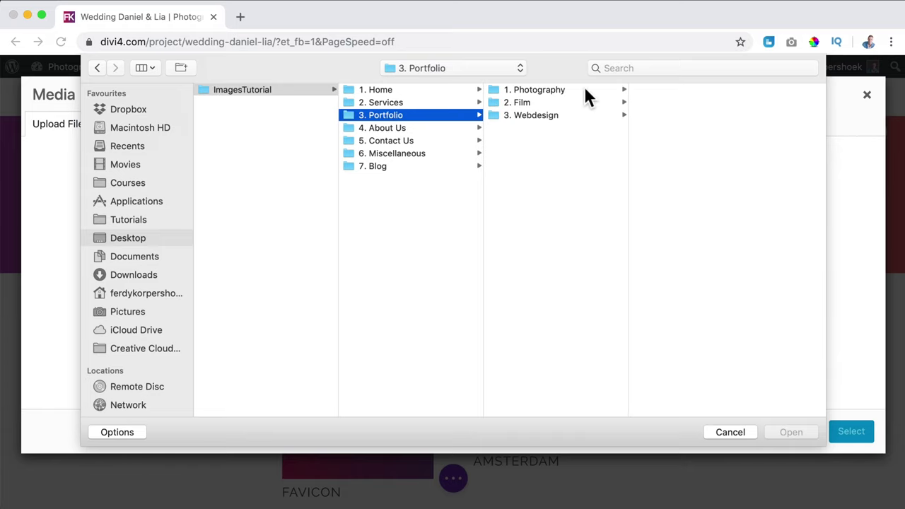
click(601, 90)
click(682, 89)
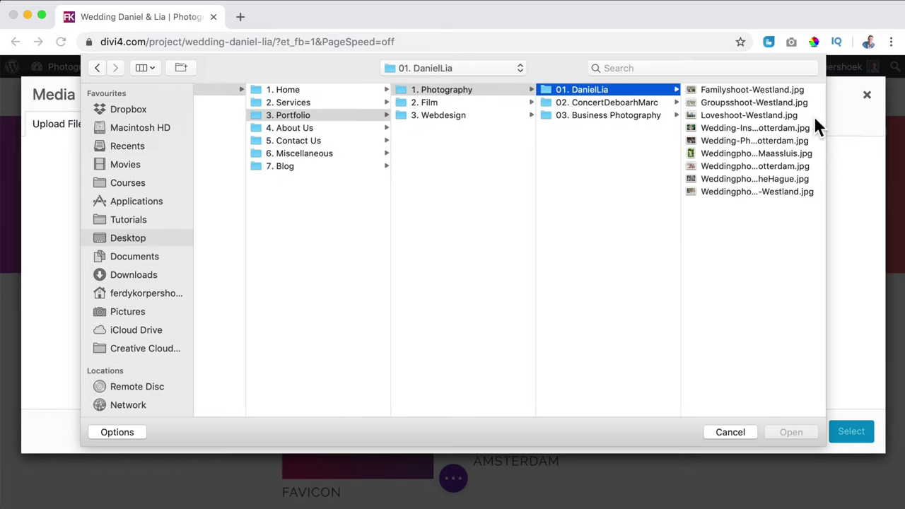
drag(824, 116, 866, 119)
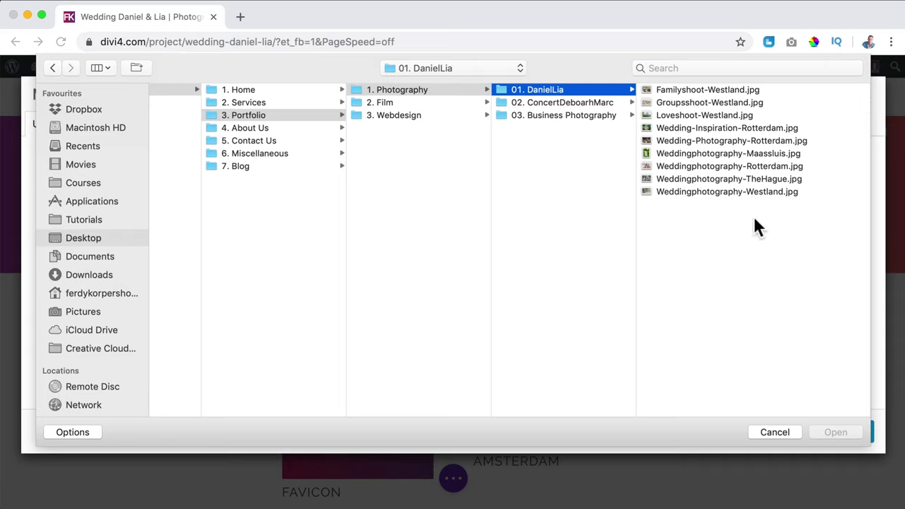
click(775, 430)
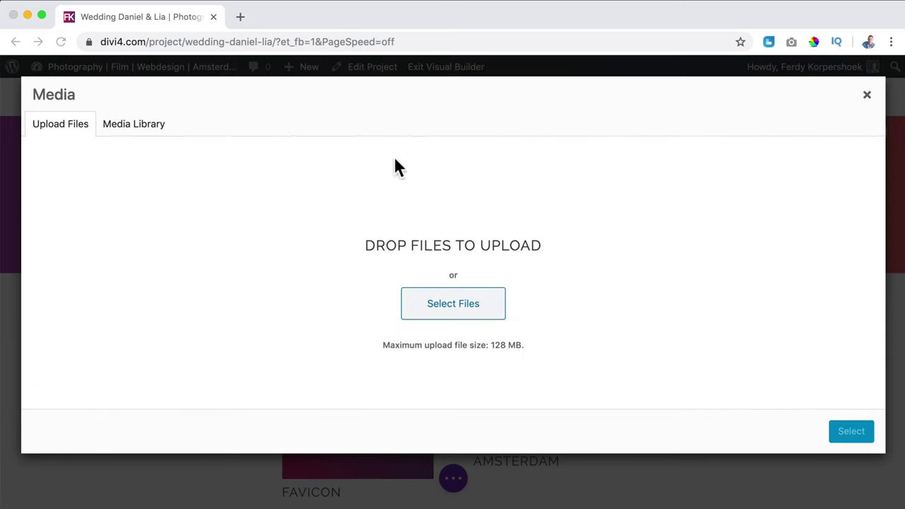
Step: Search Google Images for "family shoot westland" in a new browser tab
click(240, 17)
text(family )
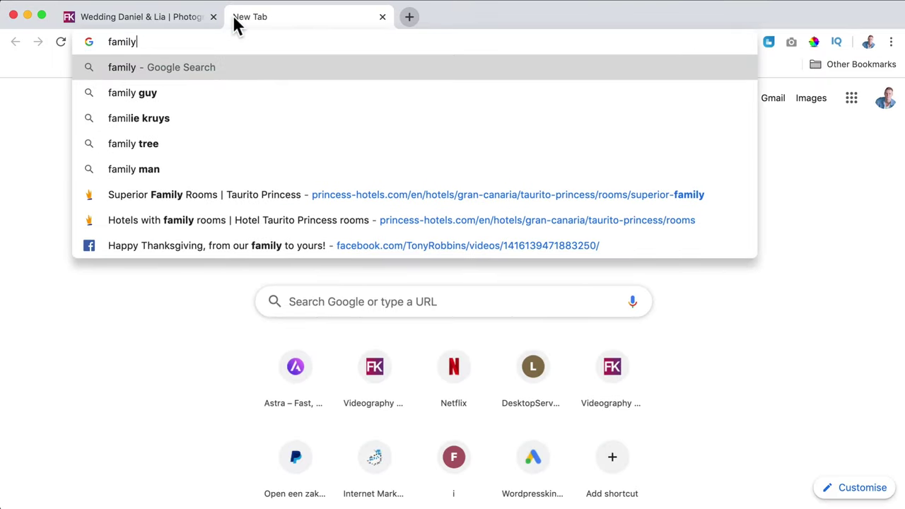
text(shoot we)
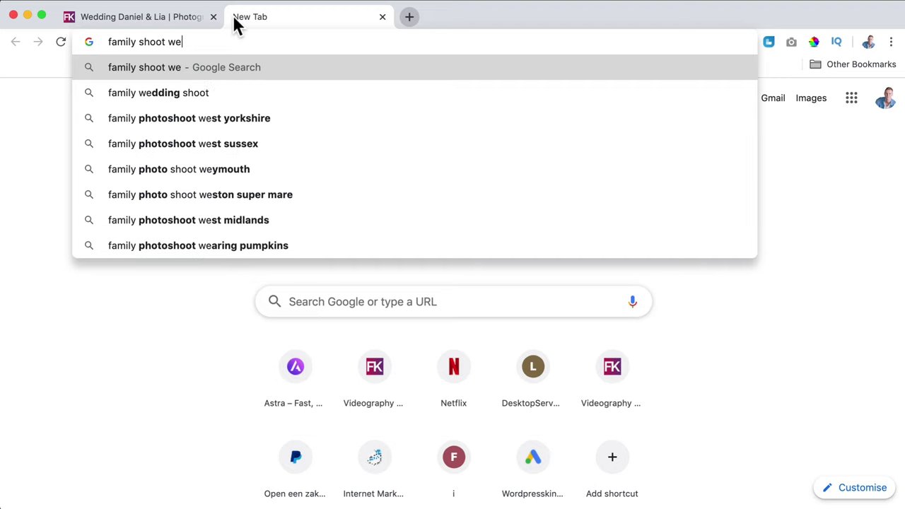
text(stland)
key(Return)
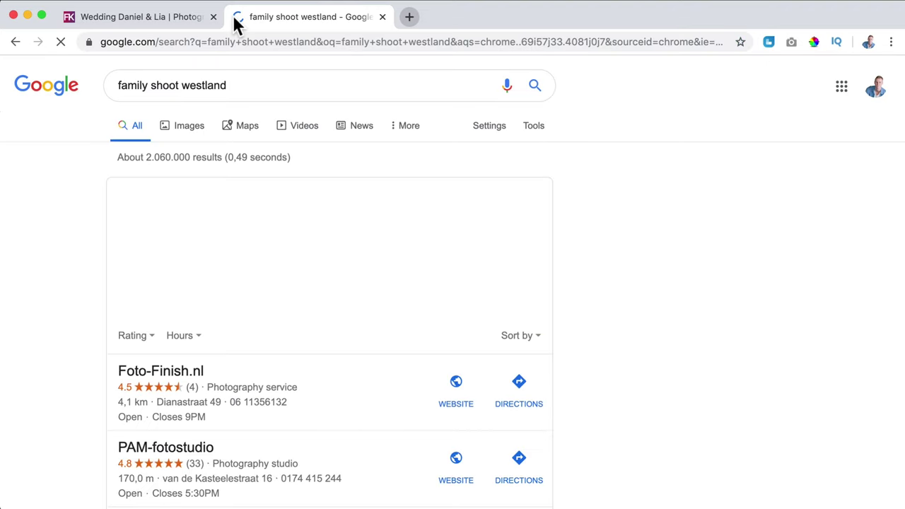
click(185, 135)
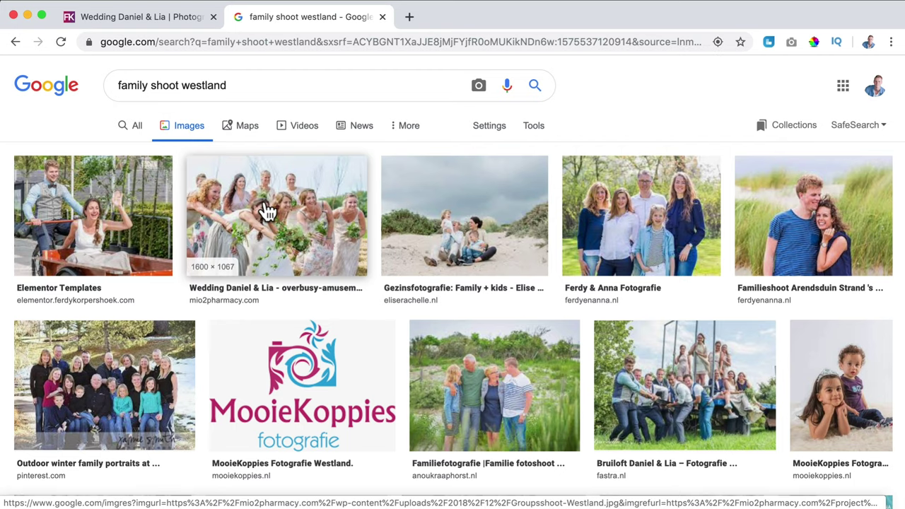
Step: Examine the image results for wedding photos with descriptive file names, and close the search to return to the gallery's upload dialog
scroll(804, 205, down, 2)
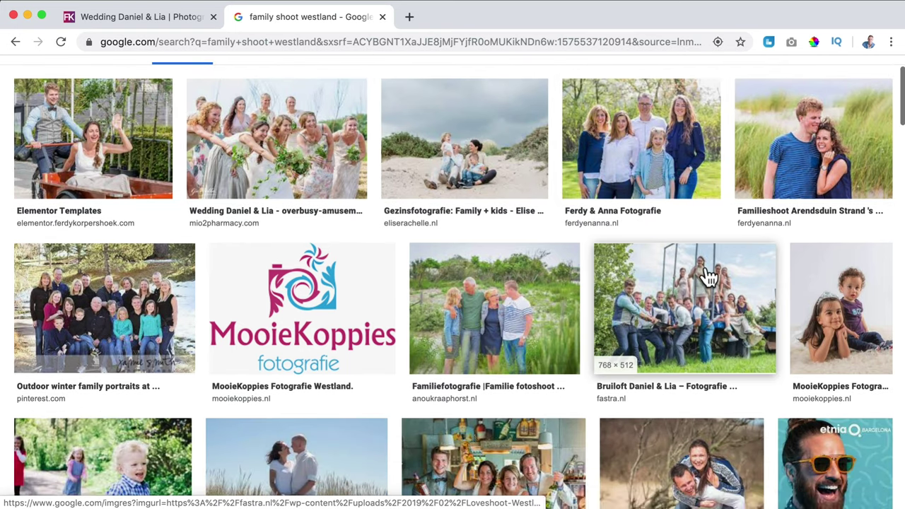
scroll(706, 275, down, 5)
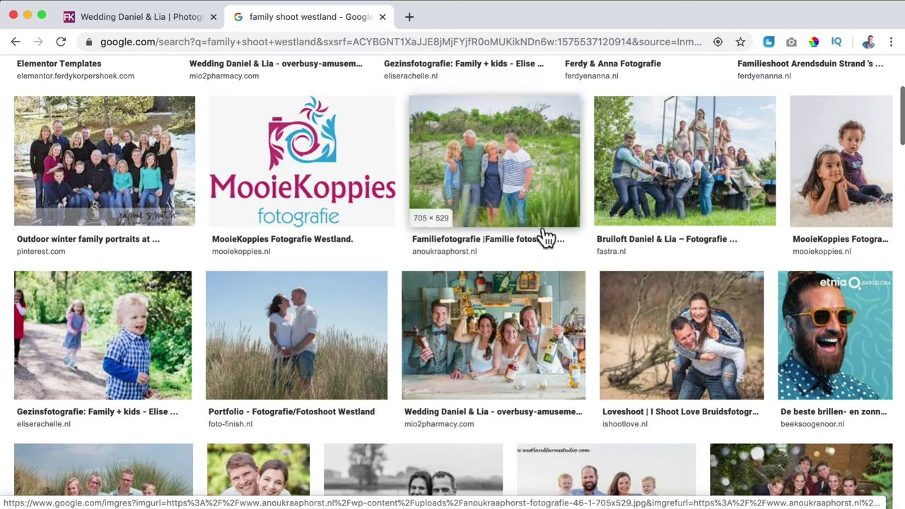
scroll(333, 141, up, 5)
scroll(344, 141, down, 1)
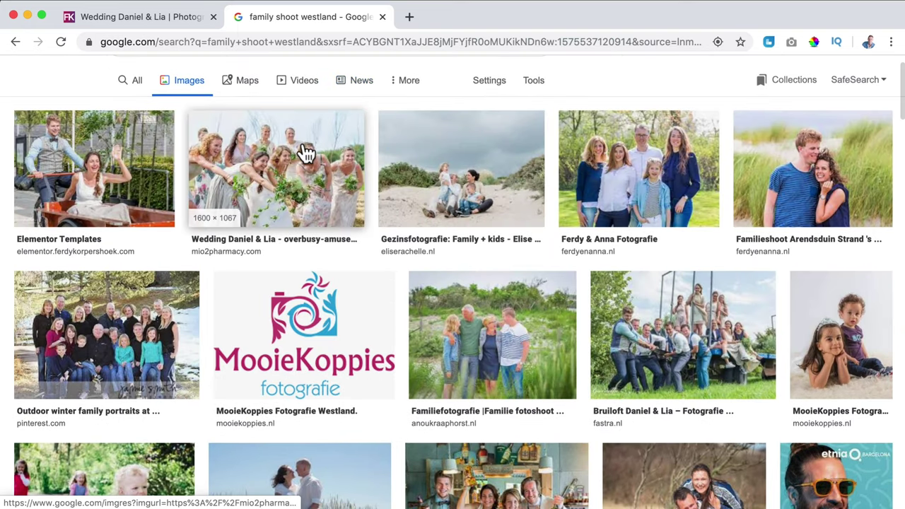
click(183, 17)
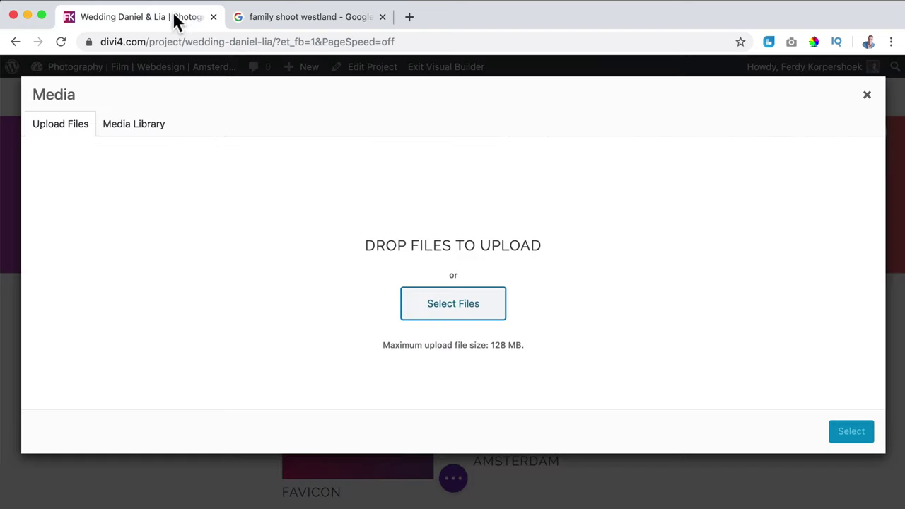
click(297, 19)
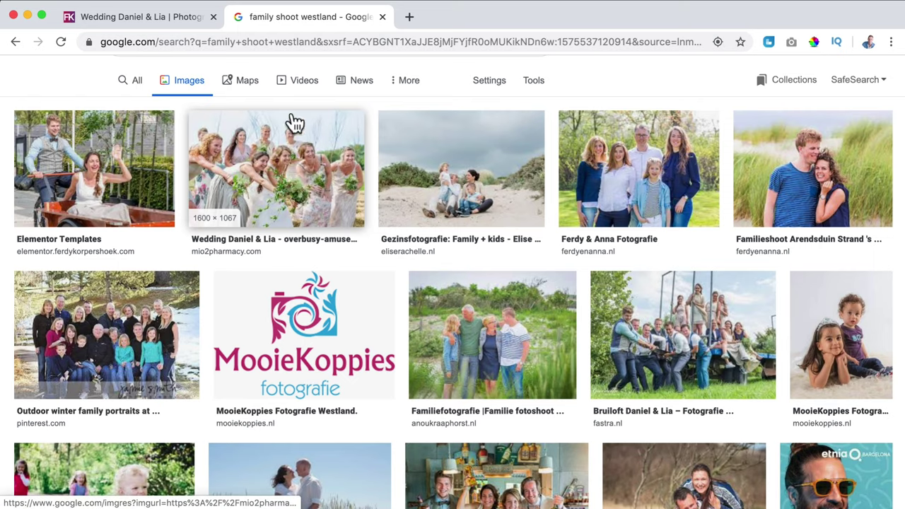
click(382, 17)
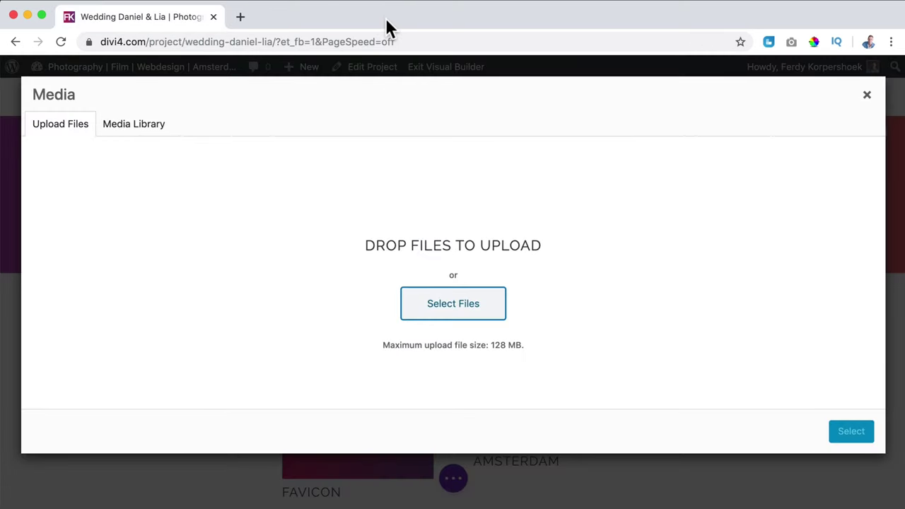
Step: Search Google Images for "img0001" in a new browser tab, examine the image results and close the tab
click(240, 16)
text(i)
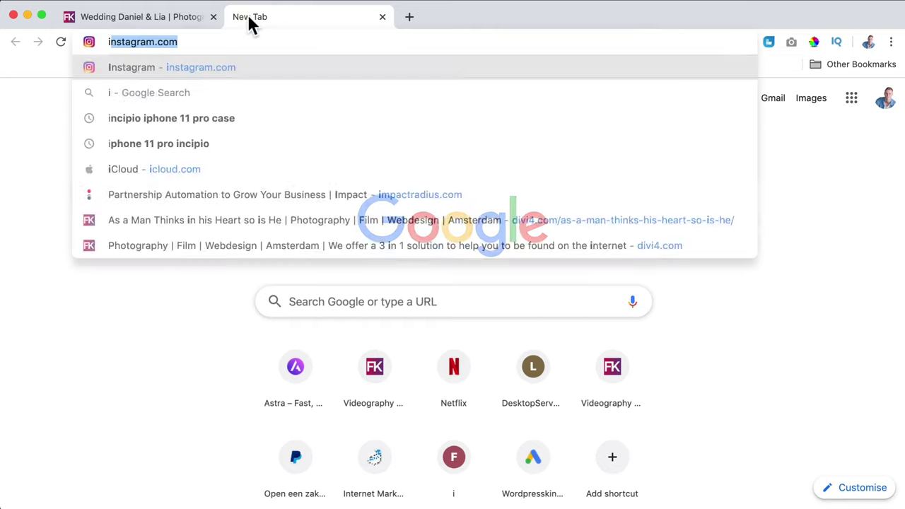
text(mg0001)
key(Return)
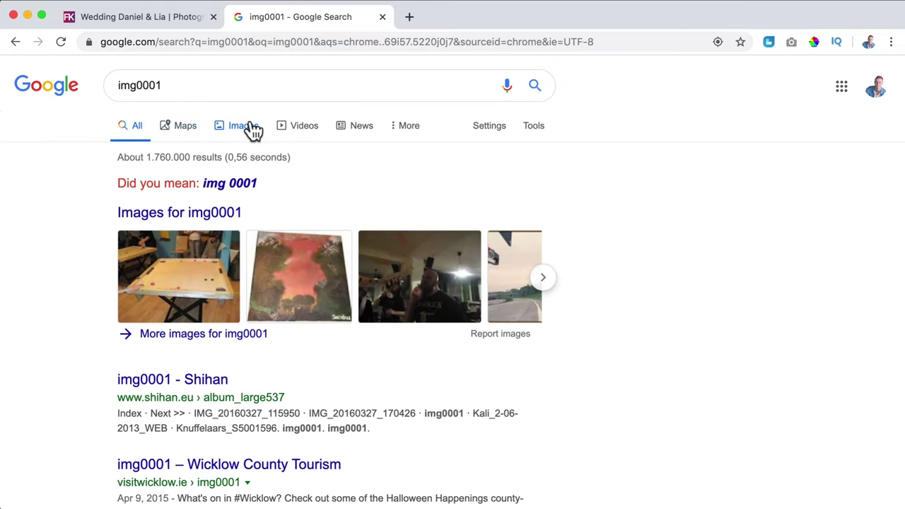
click(251, 125)
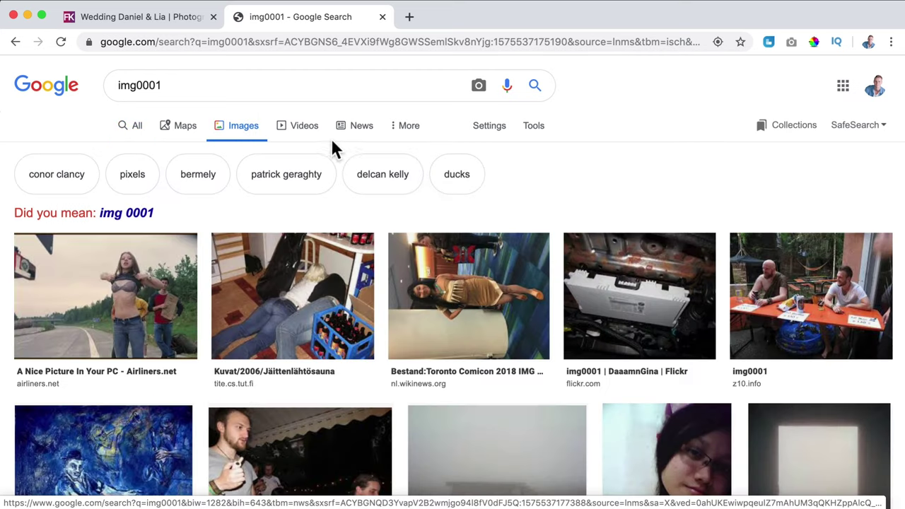
scroll(498, 152, down, 3)
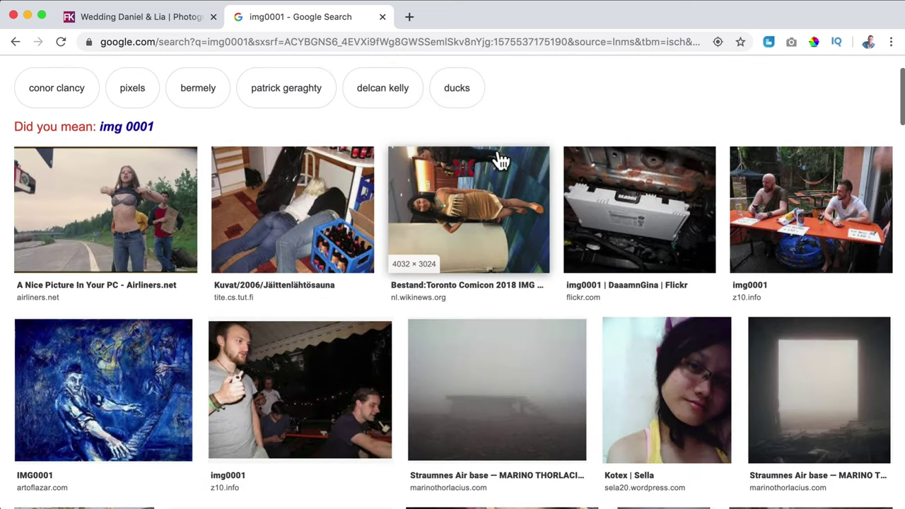
scroll(500, 161, up, 3)
drag(154, 84, 123, 85)
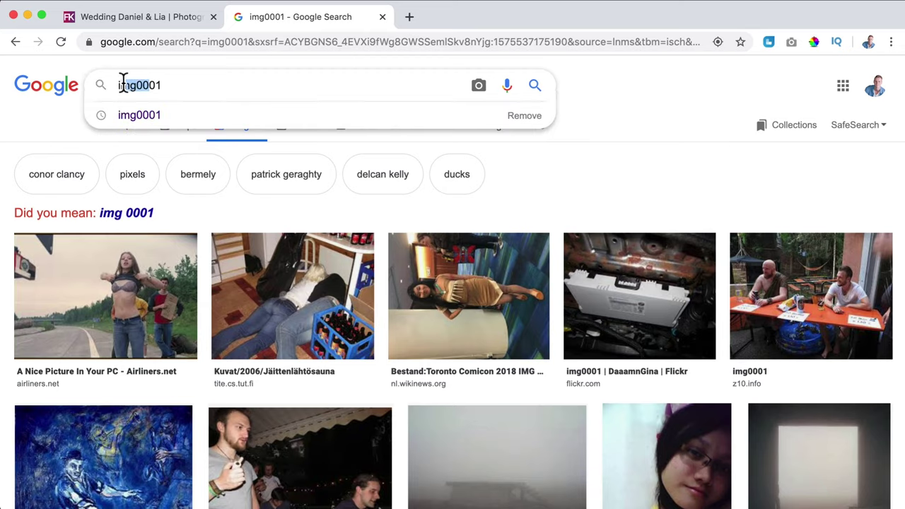
click(382, 17)
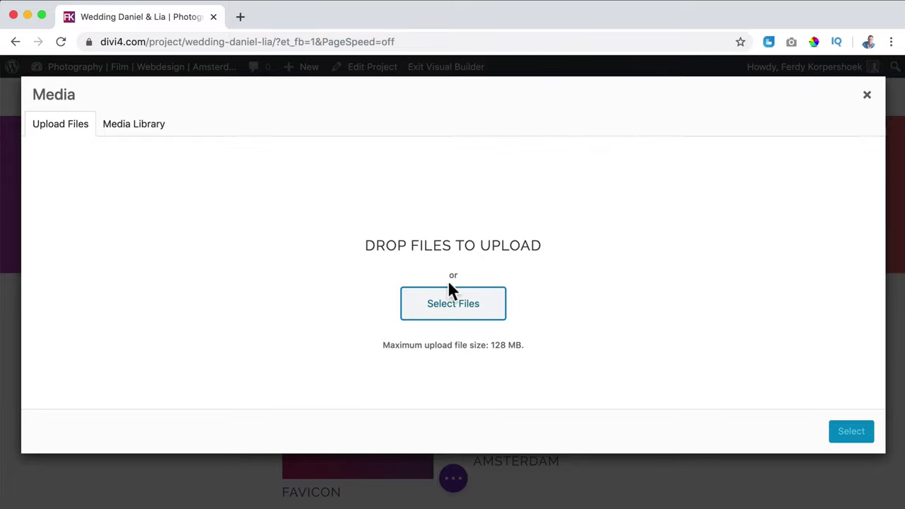
Step: Upload all nine photos from the wedding couple's folder under ImagesTutorial > 3. Portfolio > 1. Photography
click(450, 306)
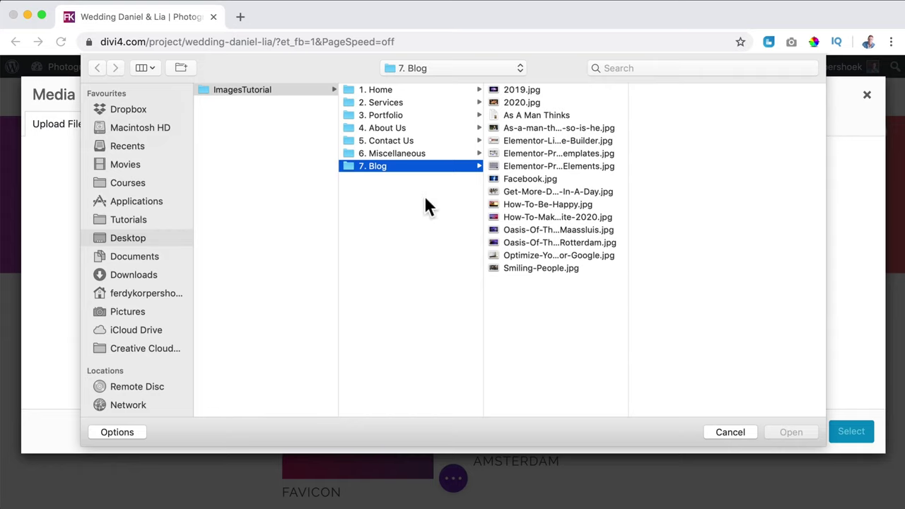
click(396, 117)
click(554, 92)
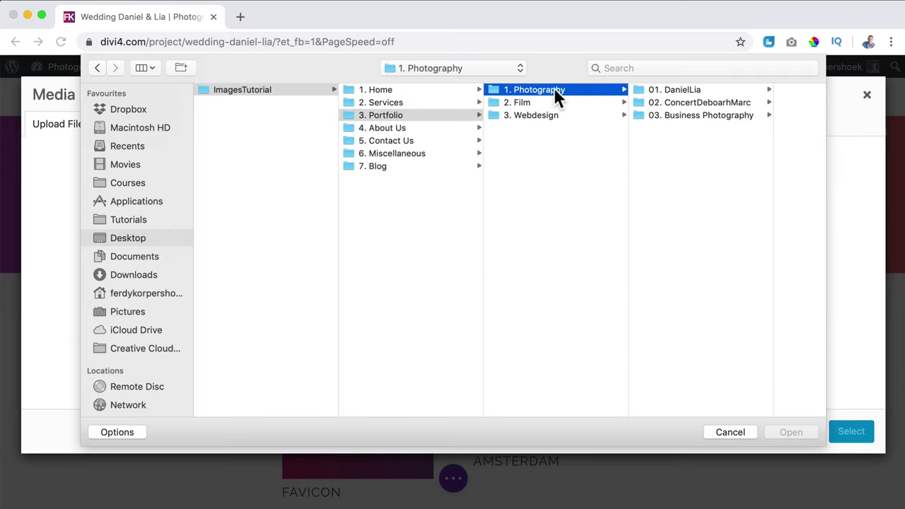
click(679, 90)
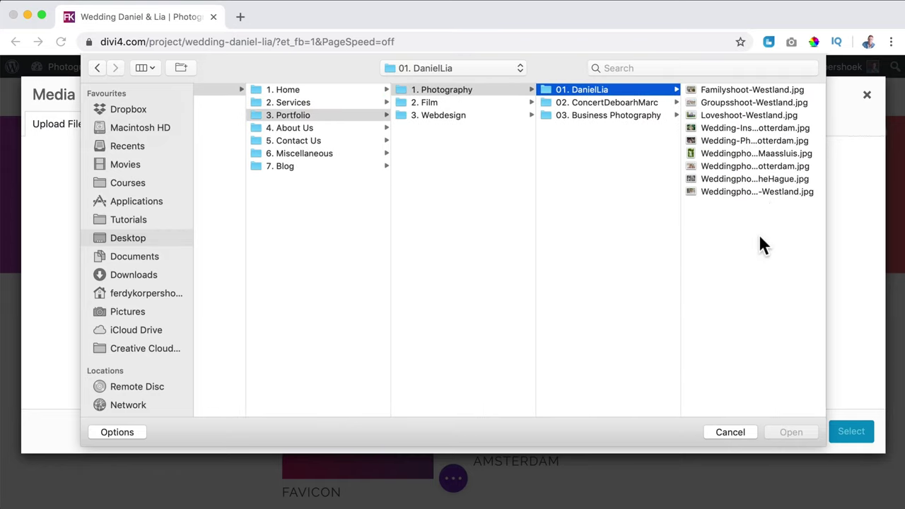
key(super+a)
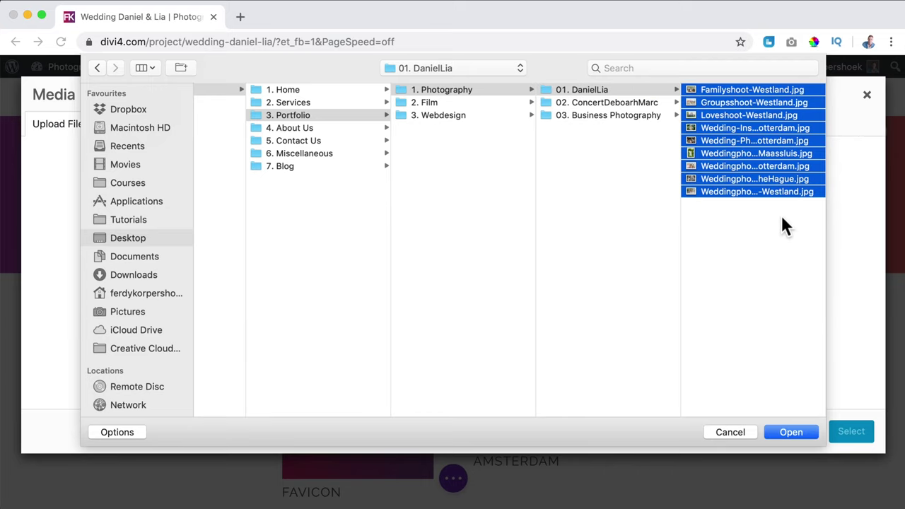
click(790, 432)
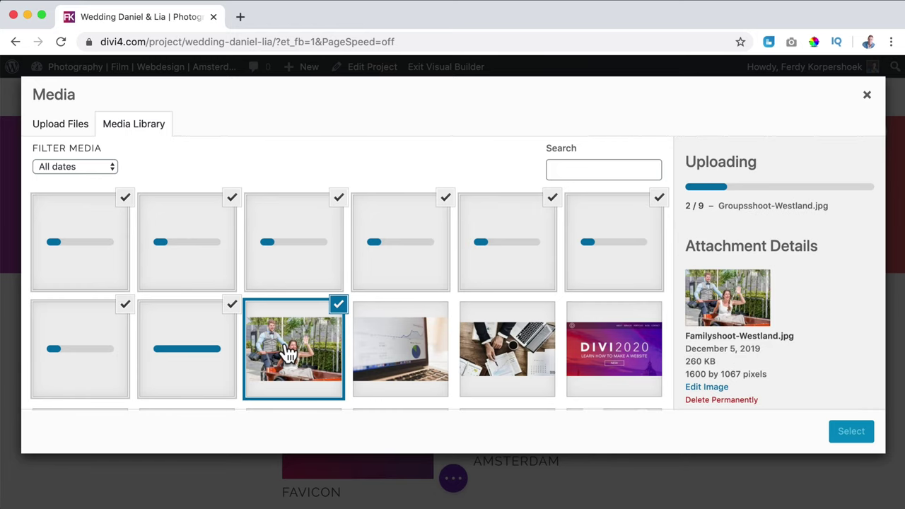
Step: Set both the title and the alt text of Familyshoot-Westland.jpg to "Familyshoot Westland"
scroll(778, 311, down, 3)
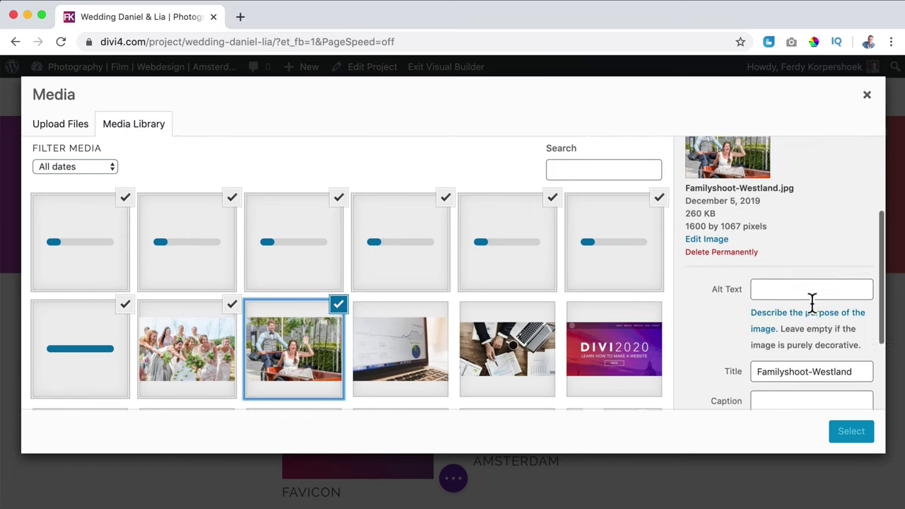
click(813, 368)
key(super+a)
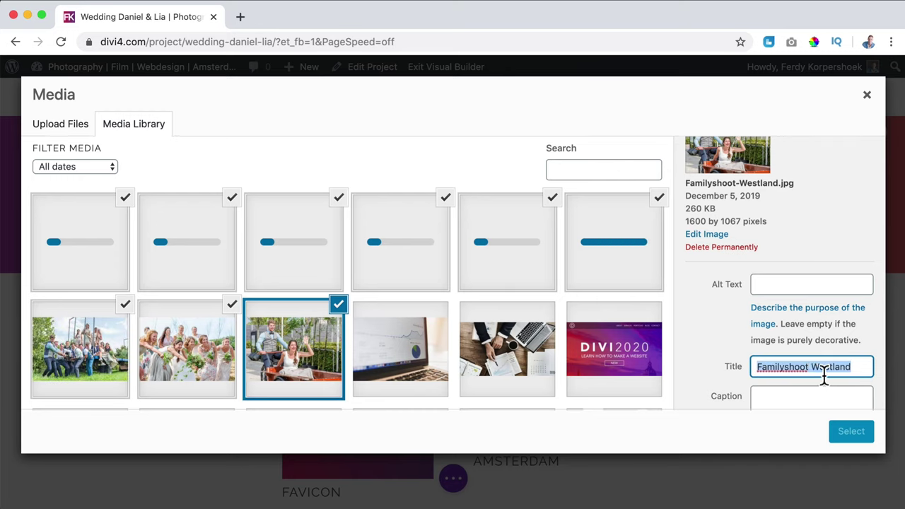
click(813, 284)
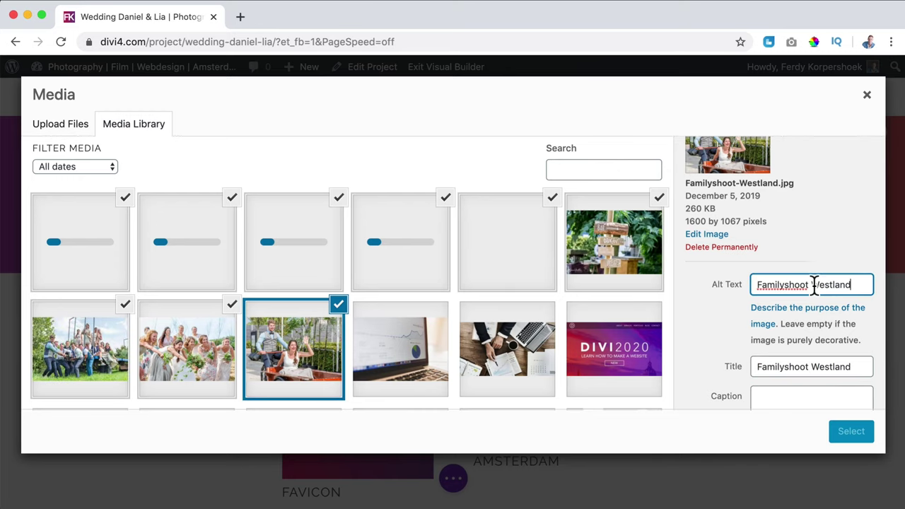
Step: Set both the title and the alt text of Groupsshoot-Westland.jpg to "Groupsshoot Westland"
click(199, 346)
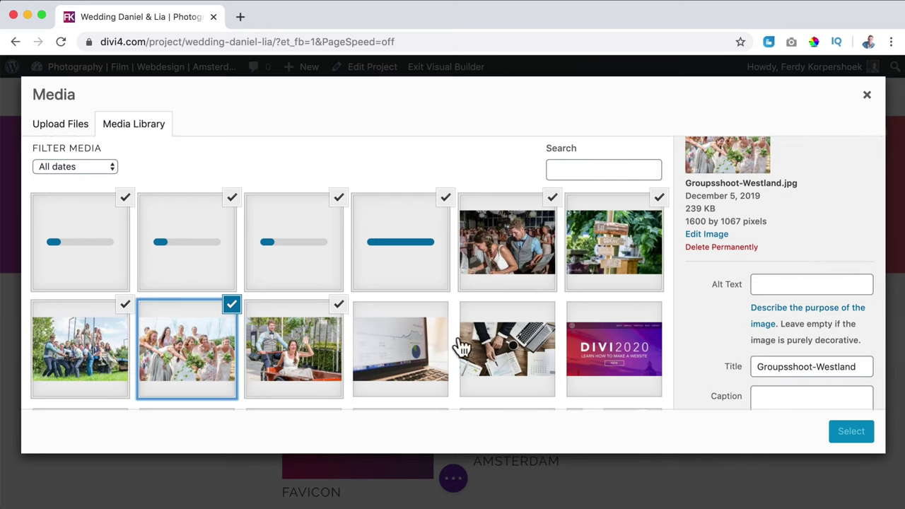
double_click(815, 360)
key(super+a)
key(super+c)
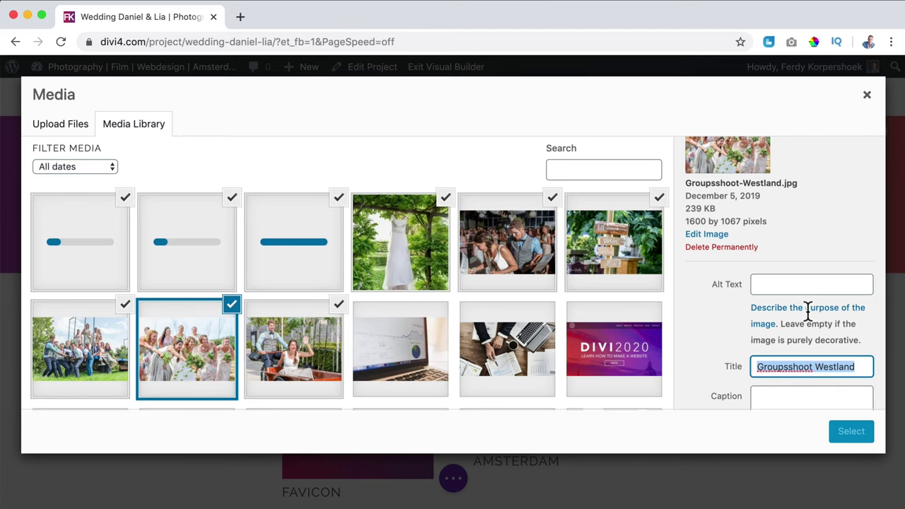
click(796, 283)
key(super+v)
Step: Set both the title and the alt text of Loveshoot-Westland.jpg to "Loveshoot Westland"
click(101, 348)
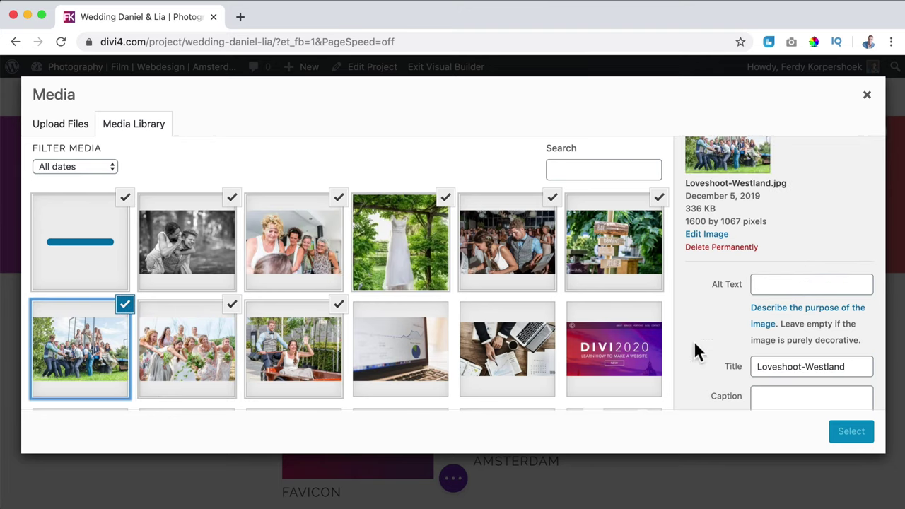
click(808, 365)
triple_click(811, 367)
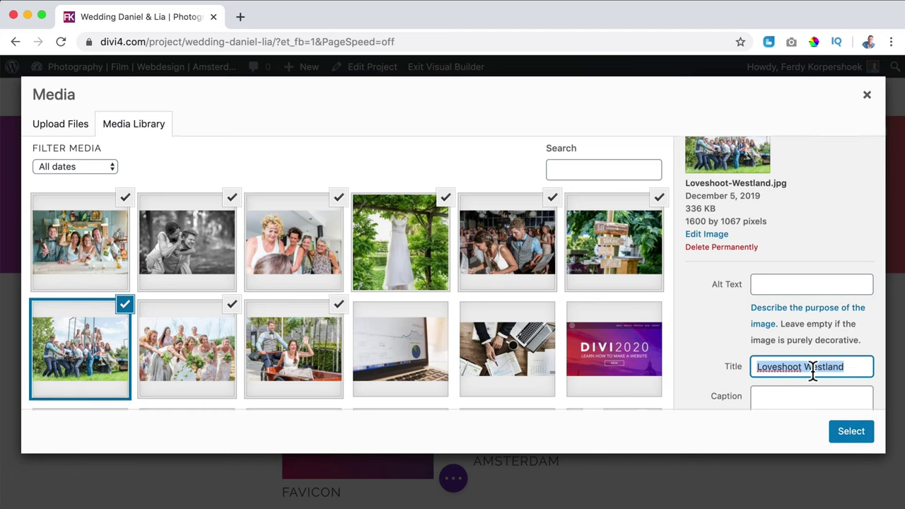
click(803, 283)
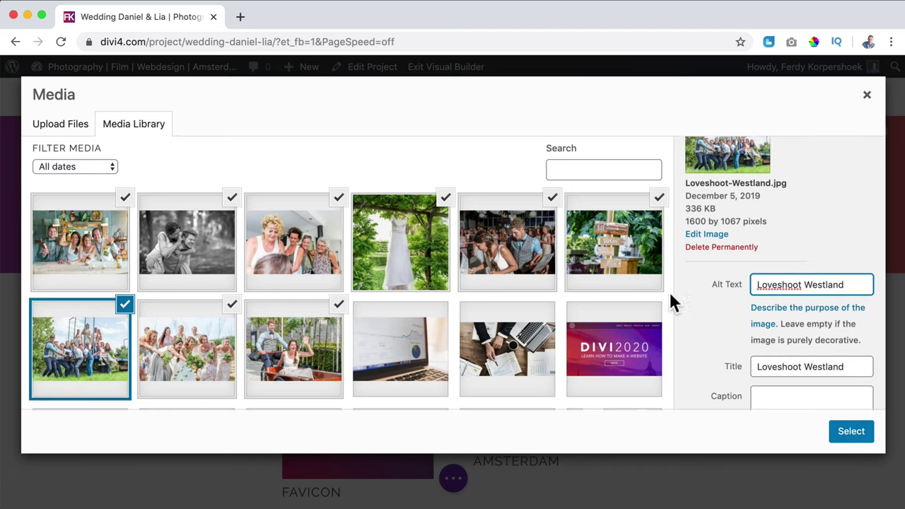
Step: Insert the uploaded photos into the gallery and move the Weddingphotography-Rotterdam photo to second place
click(851, 435)
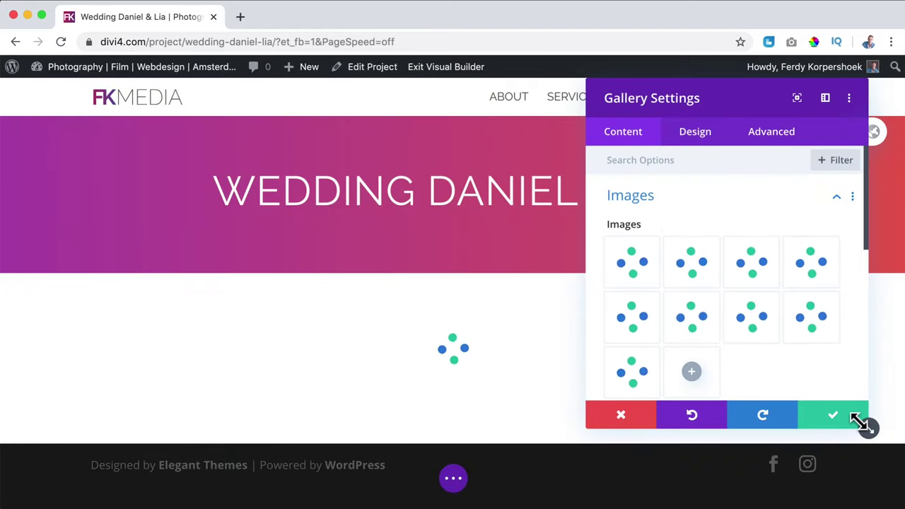
drag(755, 318, 691, 261)
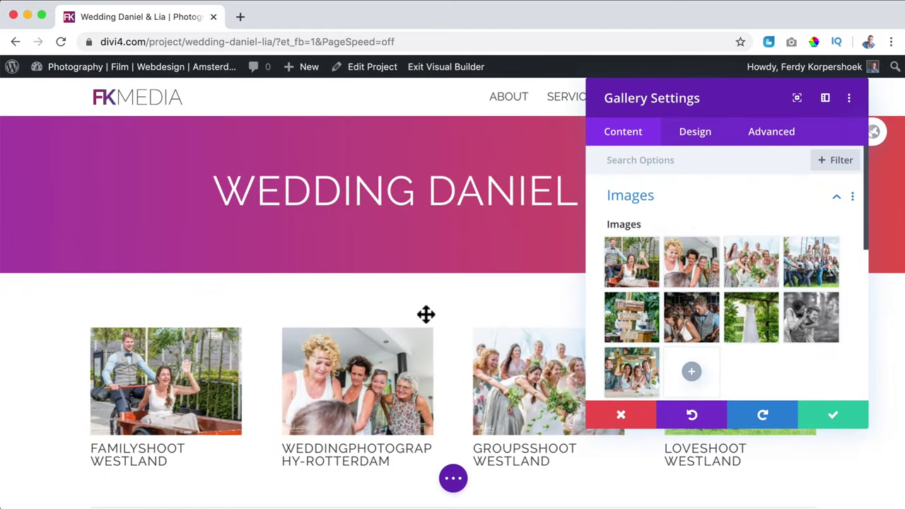
scroll(446, 301, down, 3)
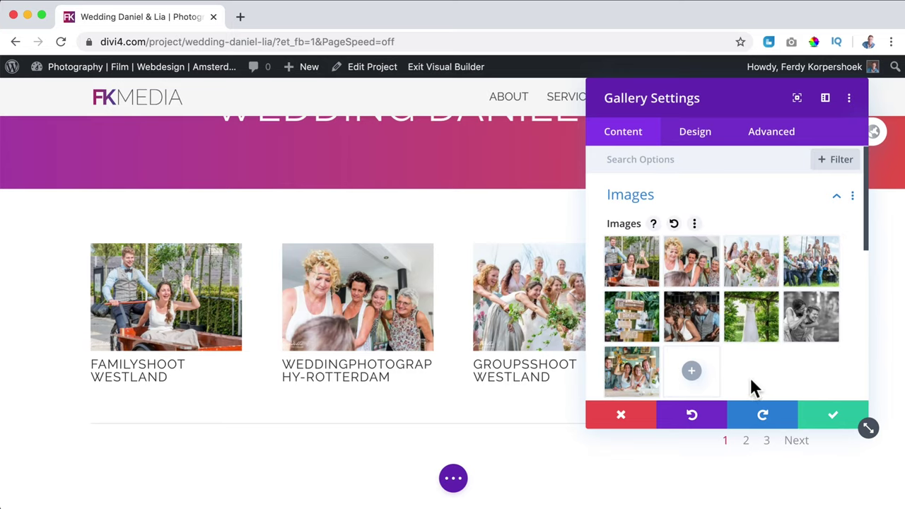
Step: Keep the gallery's image order at Default and set its image count to 20
scroll(751, 374, down, 3)
scroll(740, 347, down, 2)
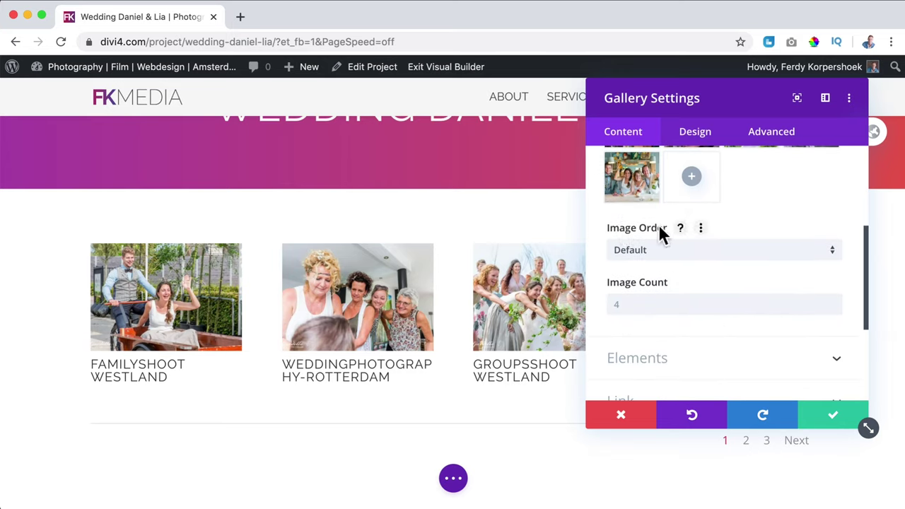
click(665, 256)
click(759, 224)
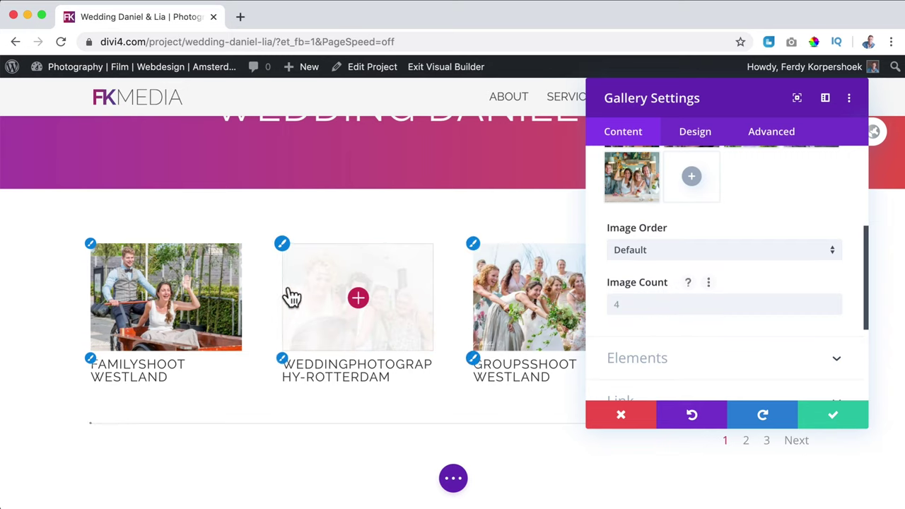
drag(721, 93, 157, 99)
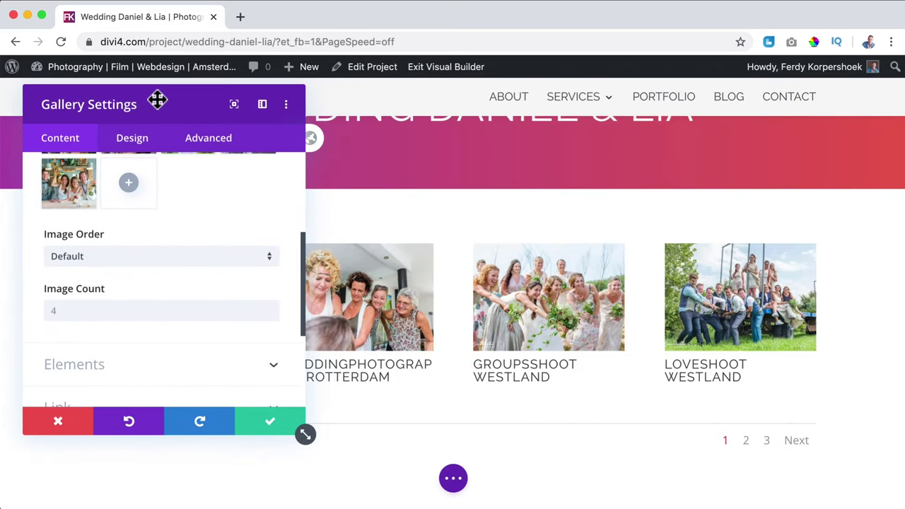
key(BackSpace)
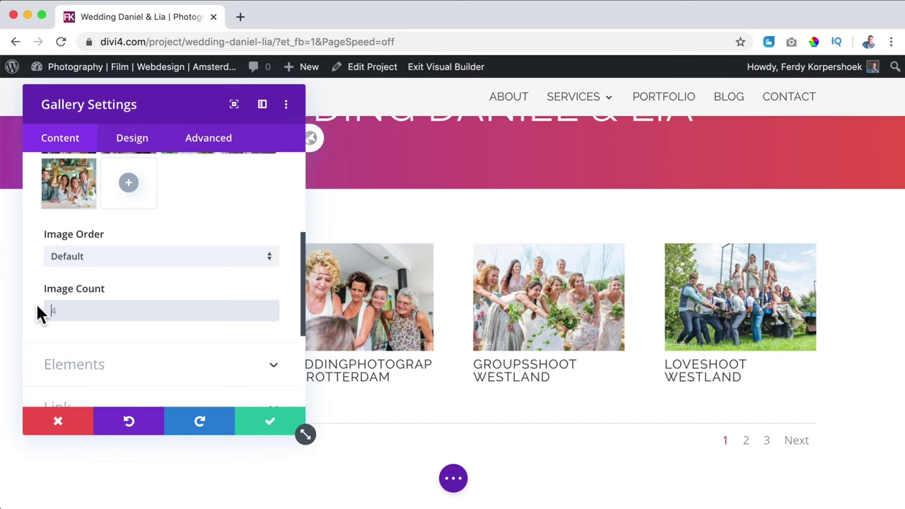
scroll(37, 303, down, 5)
scroll(658, 307, down, 5)
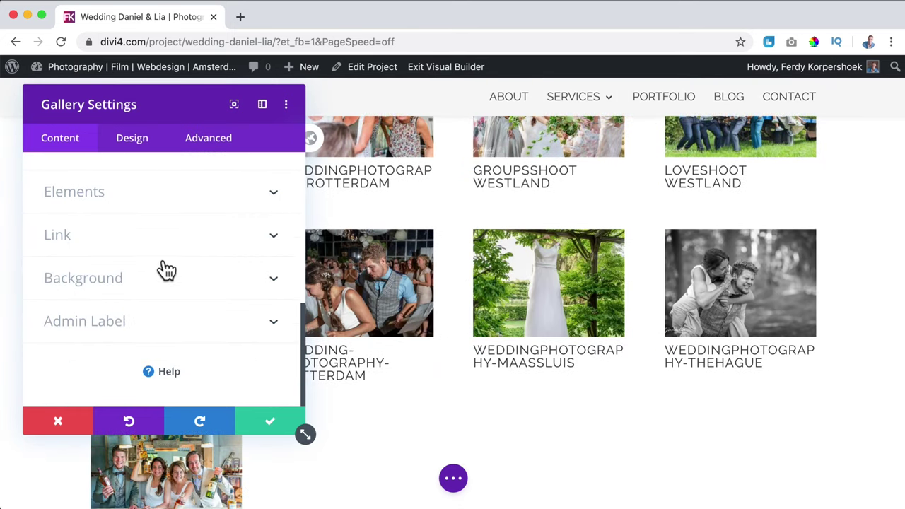
Step: Turn off the title and caption and the pagination in the gallery's elements
scroll(166, 268, up, 3)
scroll(131, 266, down, 1)
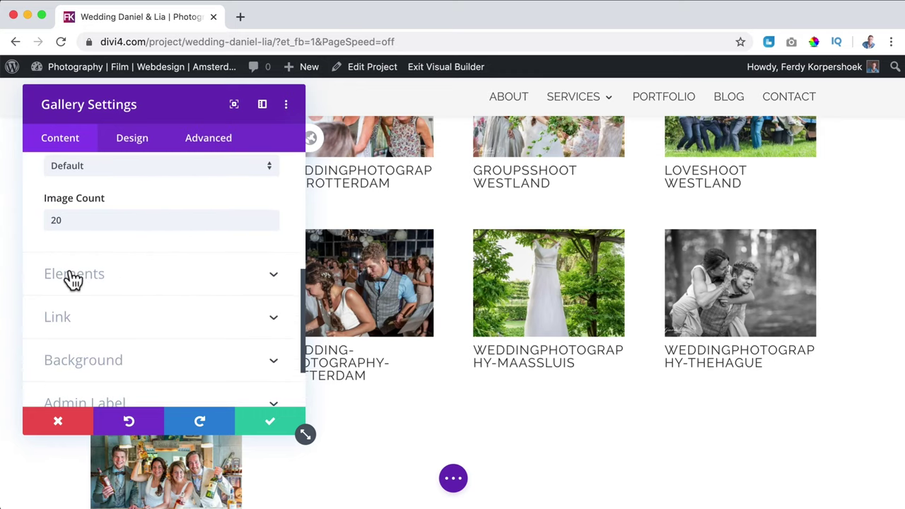
click(134, 279)
scroll(133, 272, up, 1)
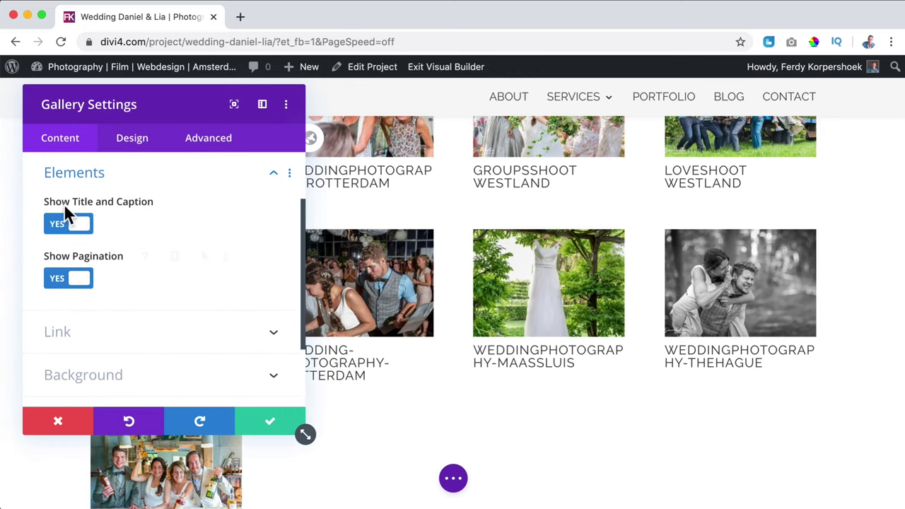
click(71, 224)
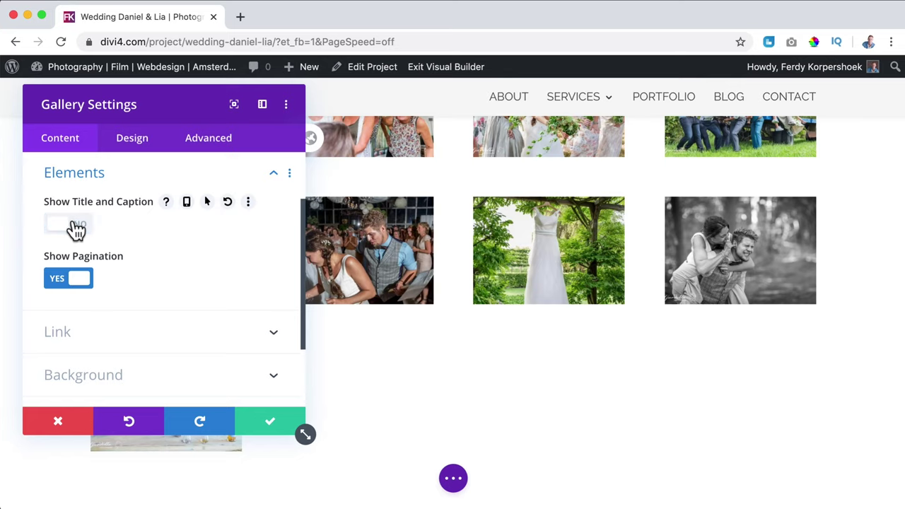
click(71, 280)
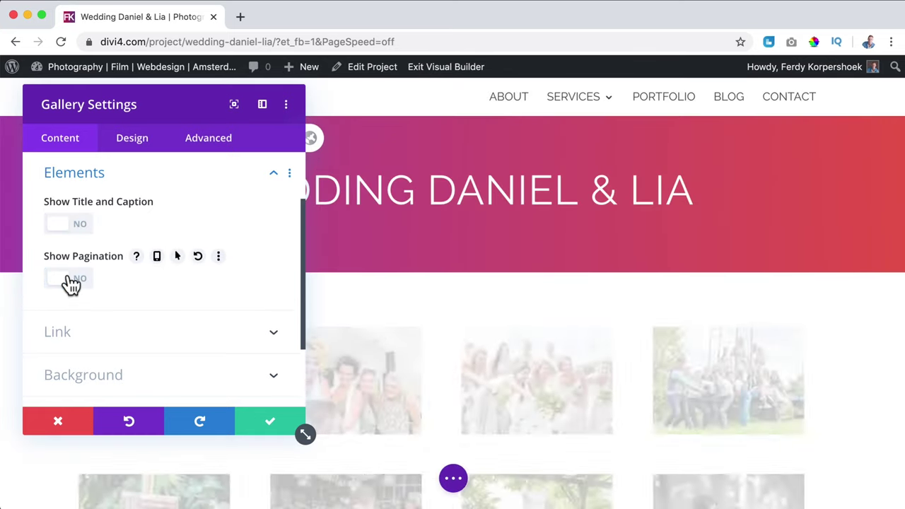
scroll(542, 315, down, 5)
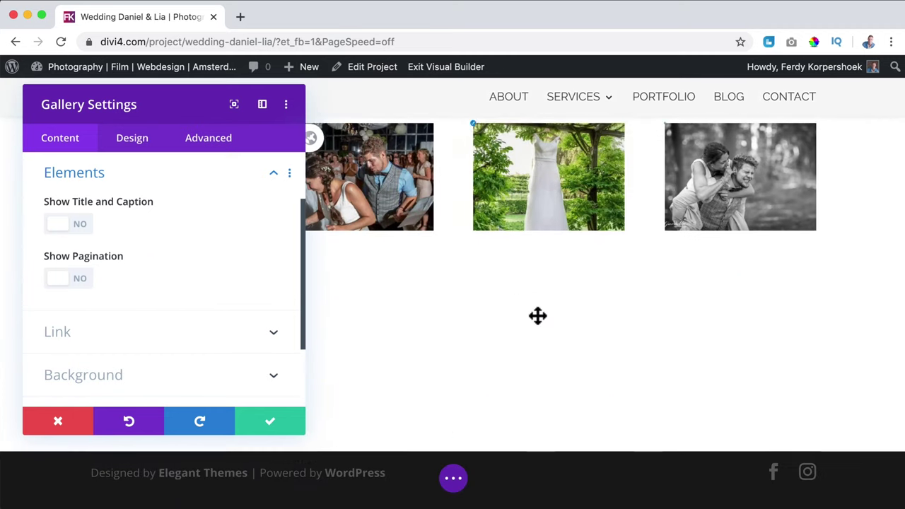
Step: Try a red background colour on the gallery module, and remove it
click(157, 336)
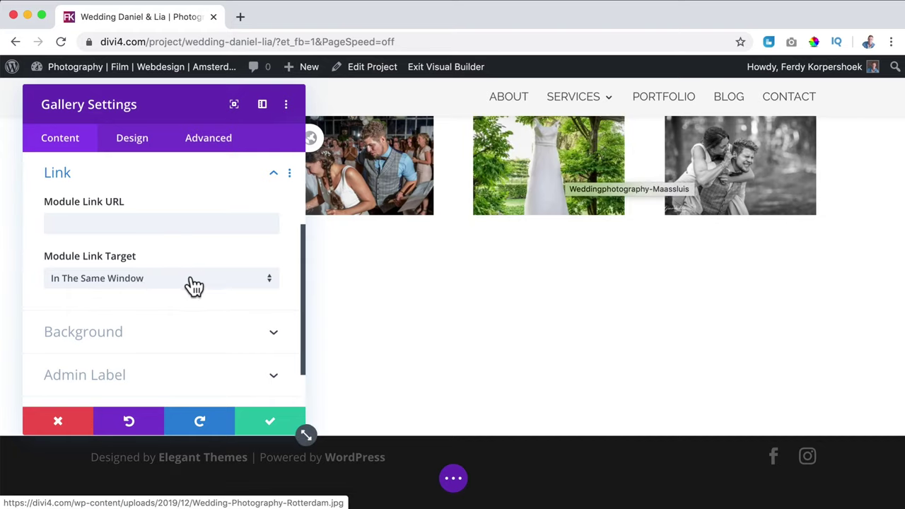
click(205, 330)
click(161, 311)
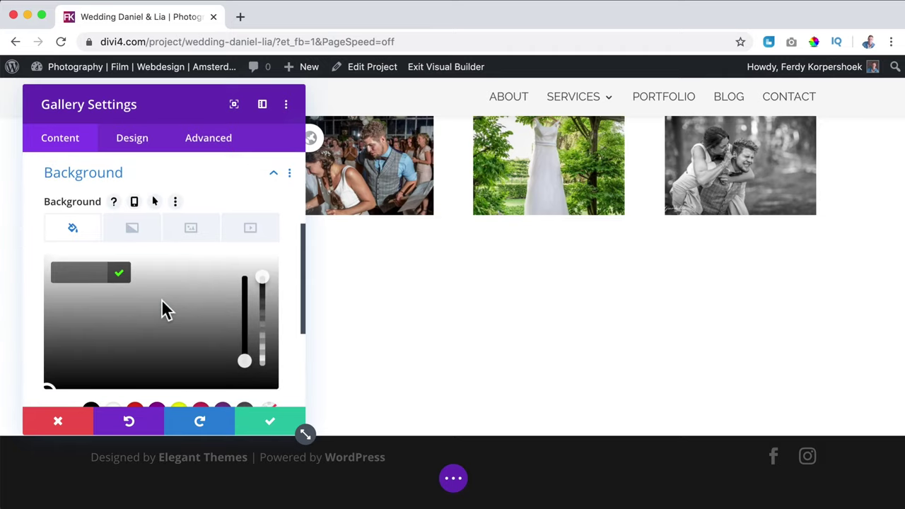
scroll(148, 307, down, 3)
click(135, 329)
scroll(243, 238, up, 3)
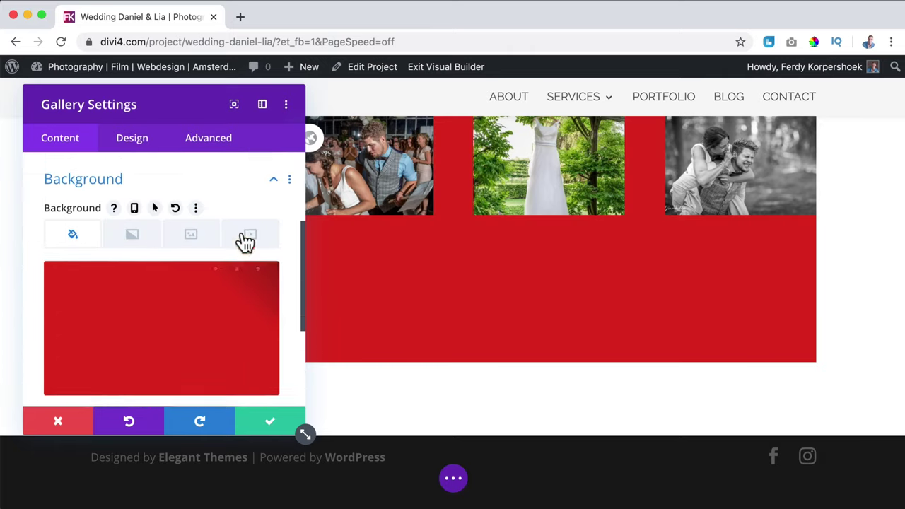
click(238, 276)
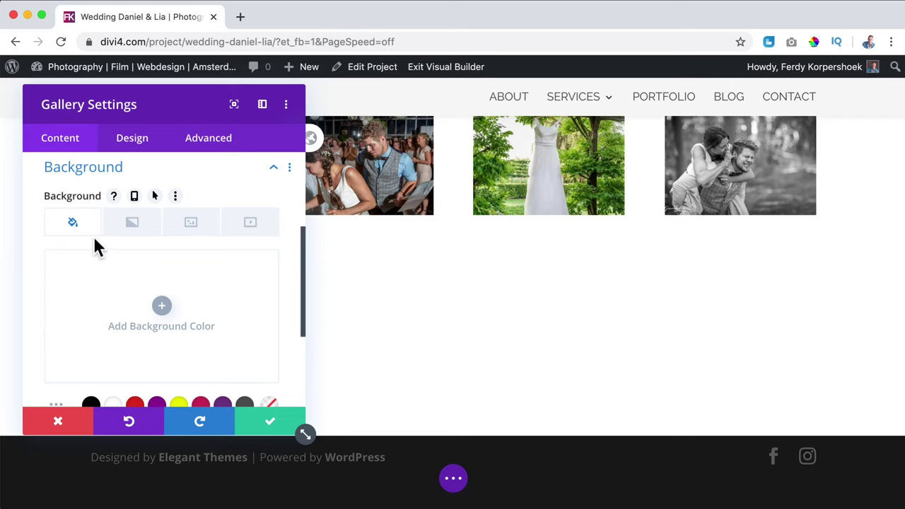
scroll(92, 244, down, 3)
scroll(126, 212, up, 8)
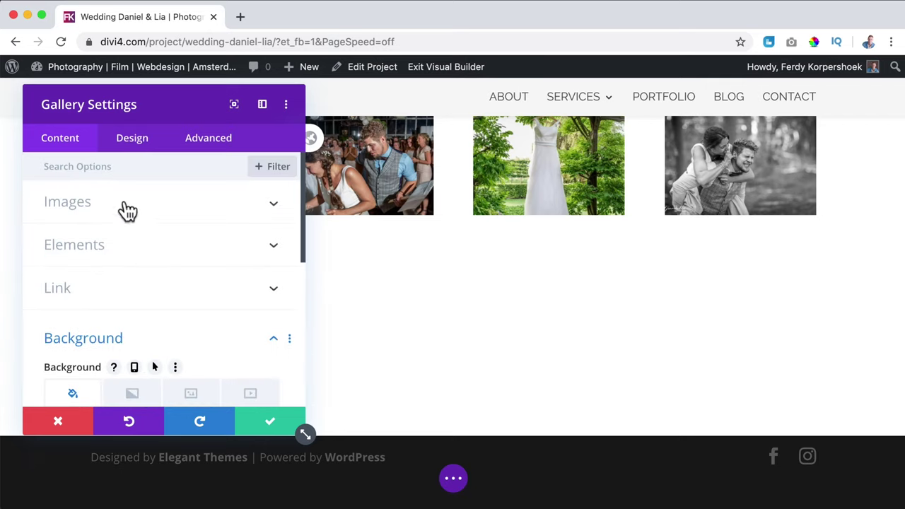
Step: Change the gallery's layout to Slider and advance to the second photo
click(133, 140)
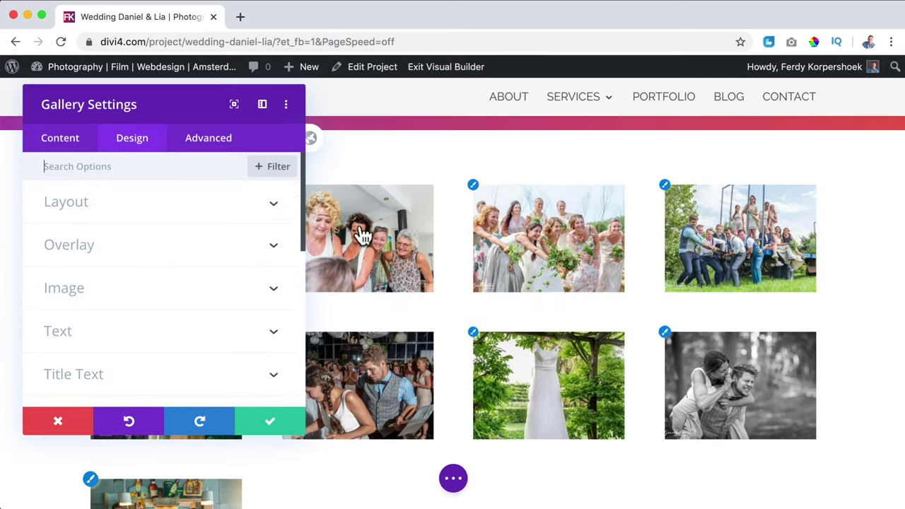
click(178, 212)
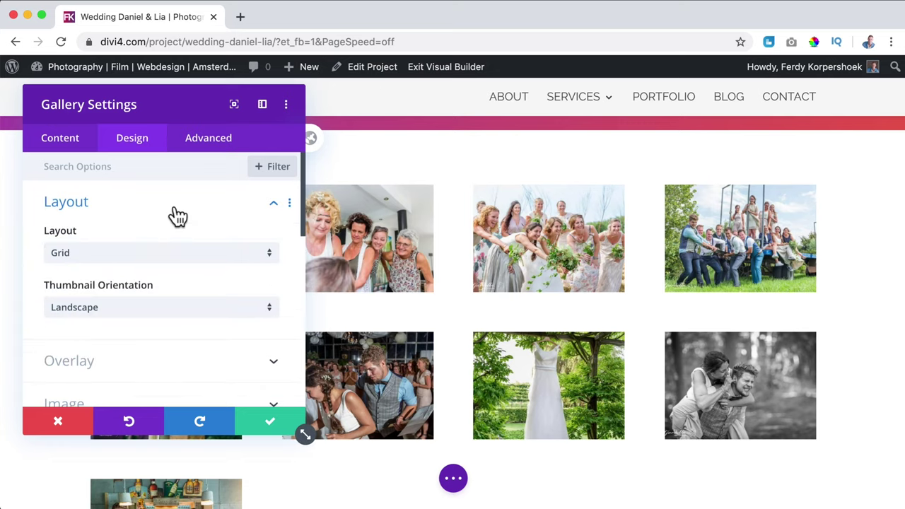
click(150, 260)
click(122, 293)
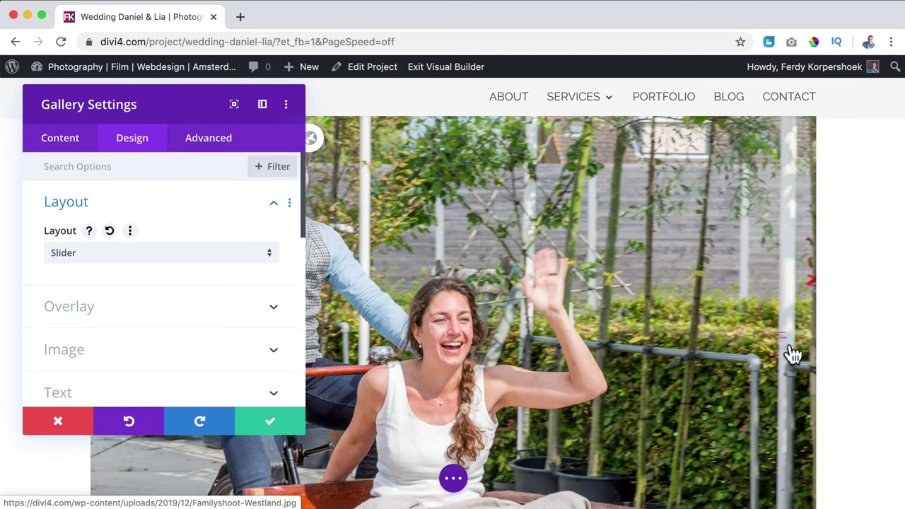
click(786, 349)
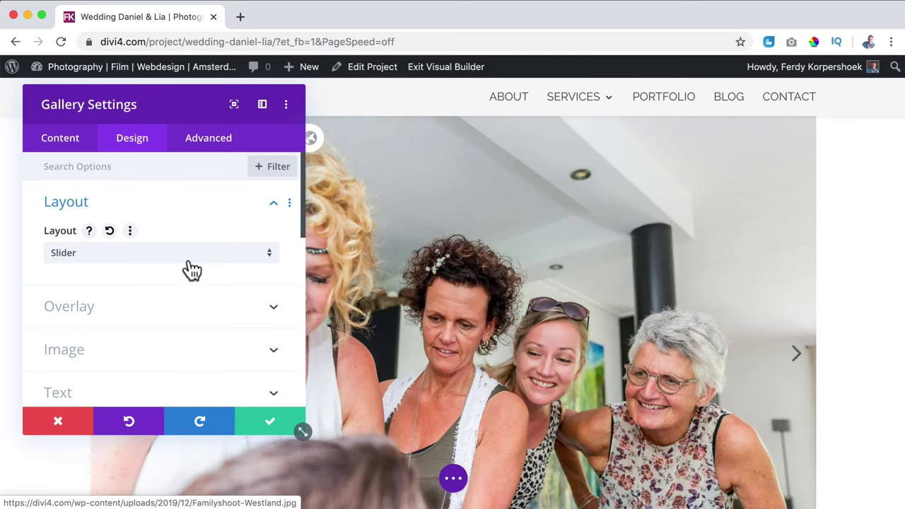
Step: Change the gallery's layout back to Grid
click(135, 254)
click(113, 265)
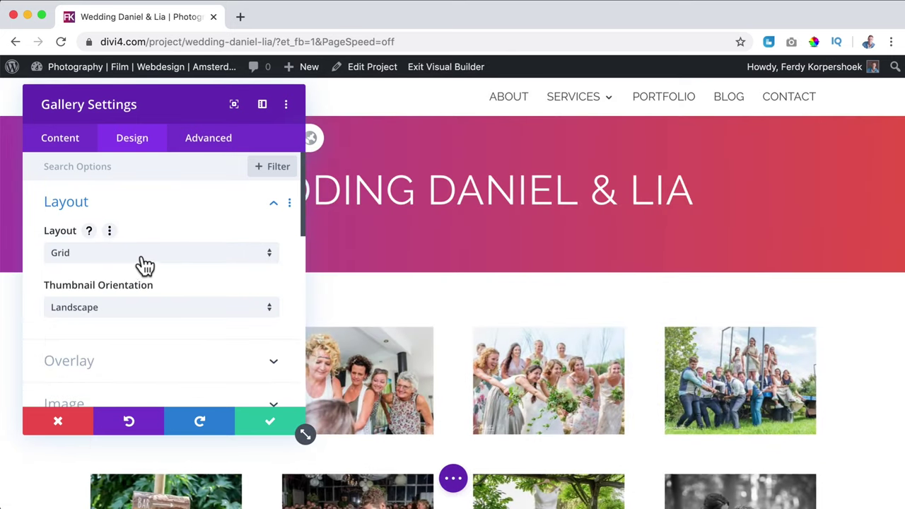
scroll(400, 283, down, 3)
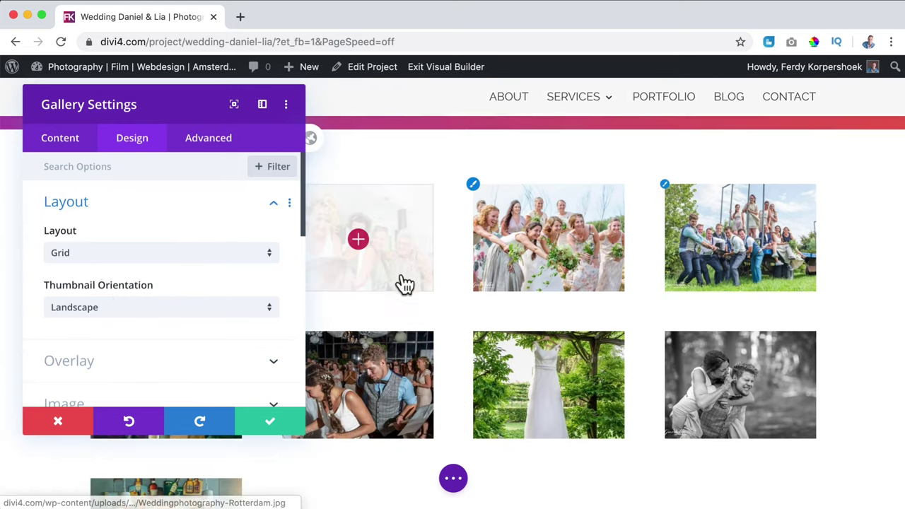
Step: Try the Portrait thumbnail orientation for the gallery, and return it to Landscape
click(155, 309)
click(106, 344)
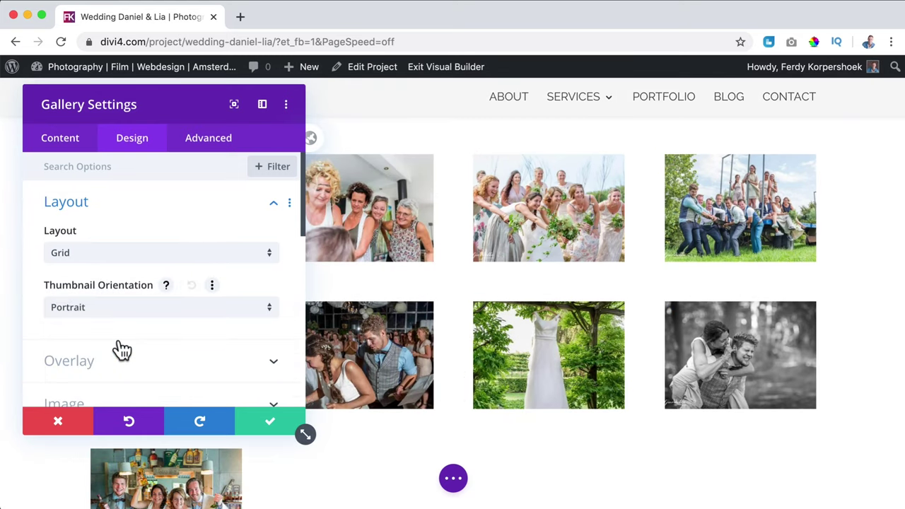
scroll(458, 301, down, 5)
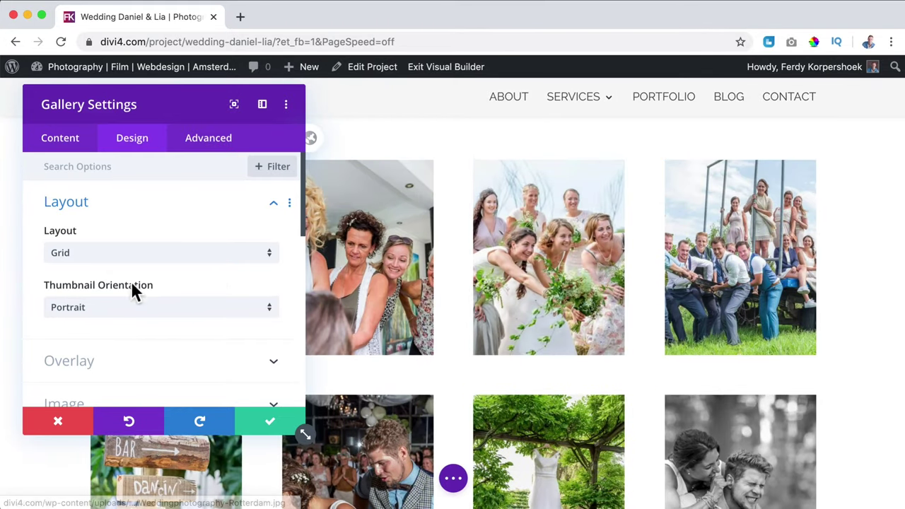
click(122, 307)
click(110, 353)
click(112, 311)
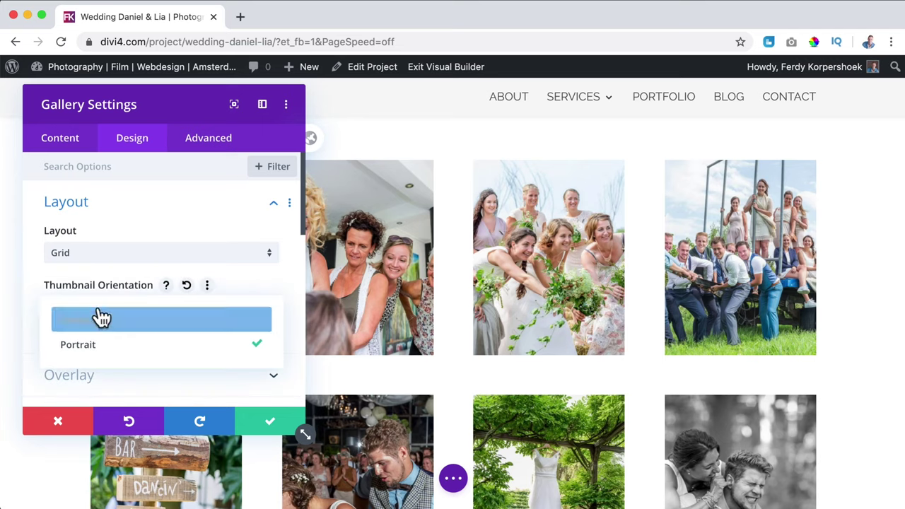
click(97, 318)
Step: Set the gallery's overlay icon colour to a semi-transparent purple, rgba(150,0,150,0.24)
scroll(111, 320, down, 3)
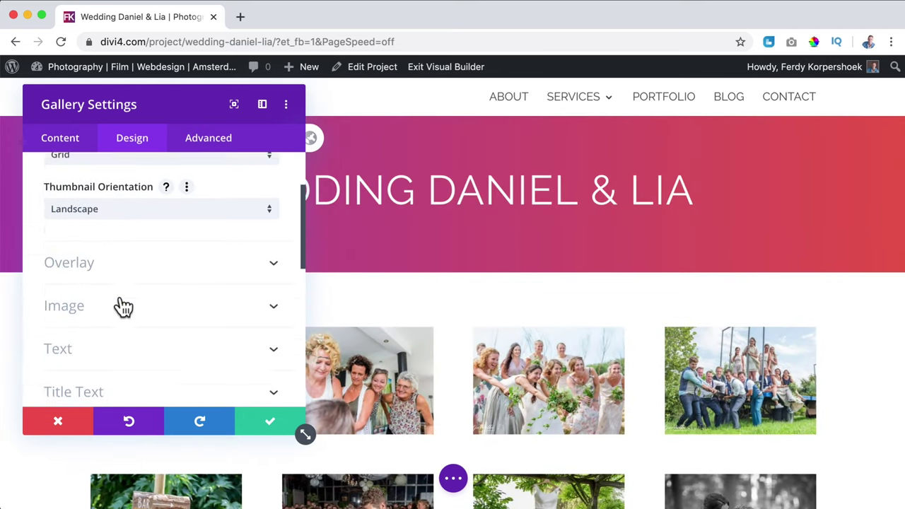
click(126, 258)
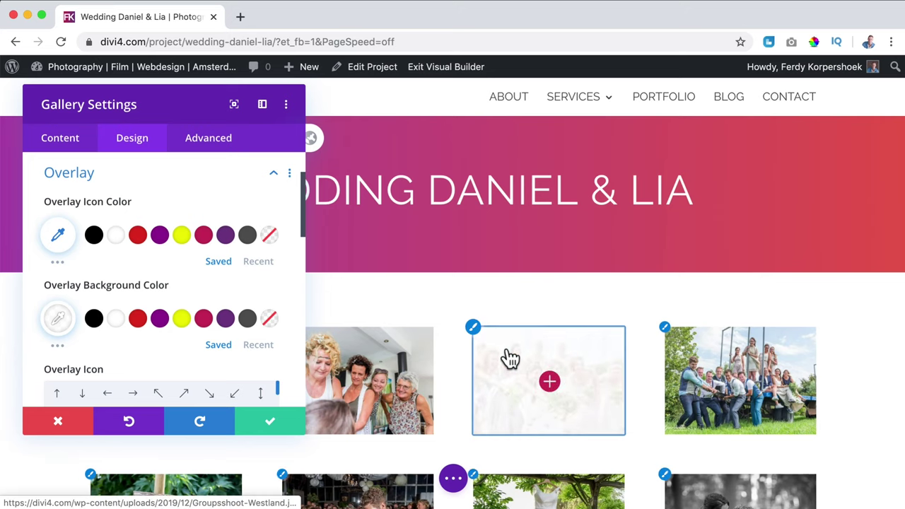
click(59, 237)
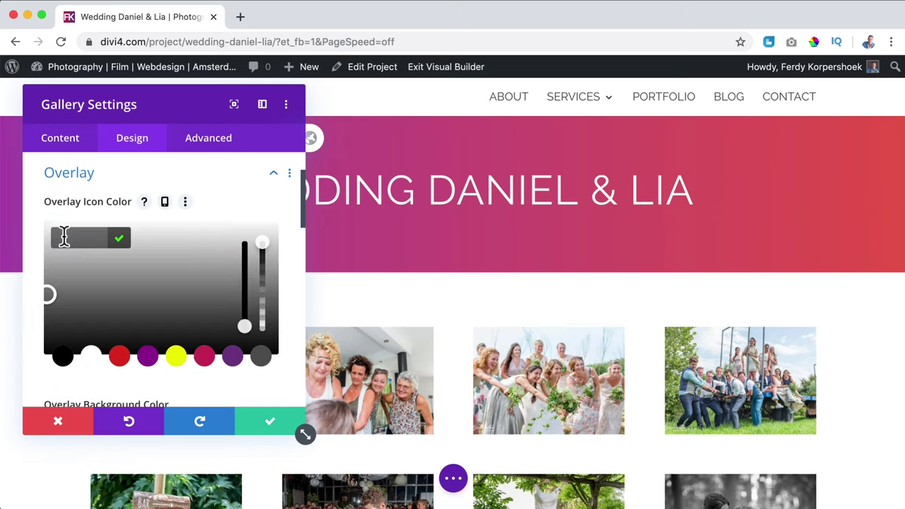
click(147, 357)
drag(263, 258, 266, 308)
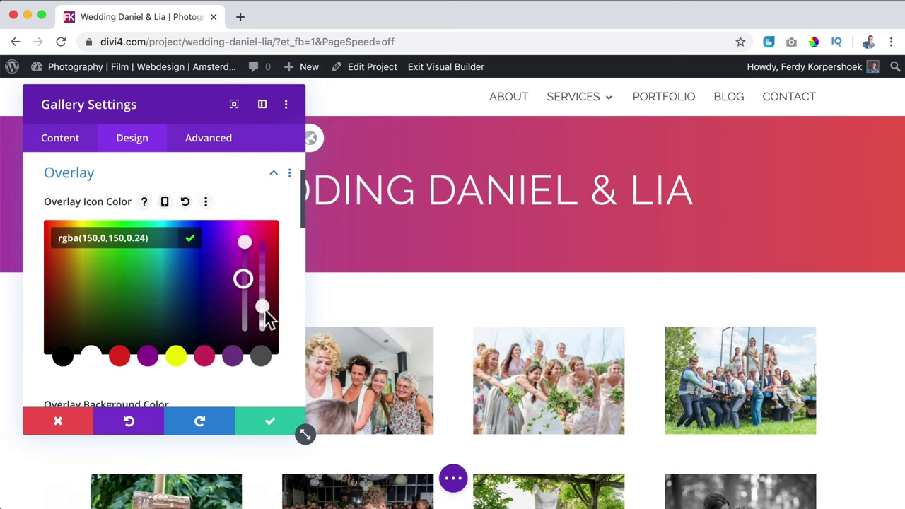
click(258, 214)
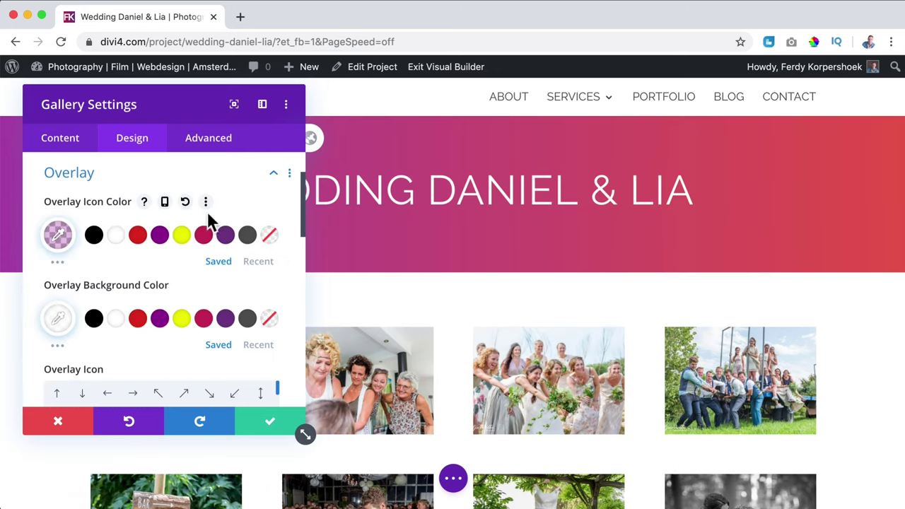
Step: Reuse rgba(150,0,150,0.24) as the overlay background colour and make the overlay icon colour white
click(58, 234)
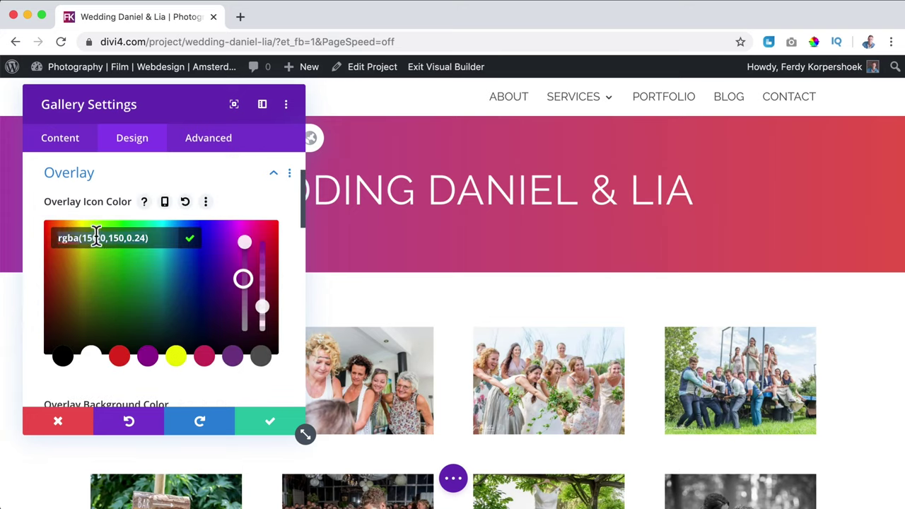
click(230, 205)
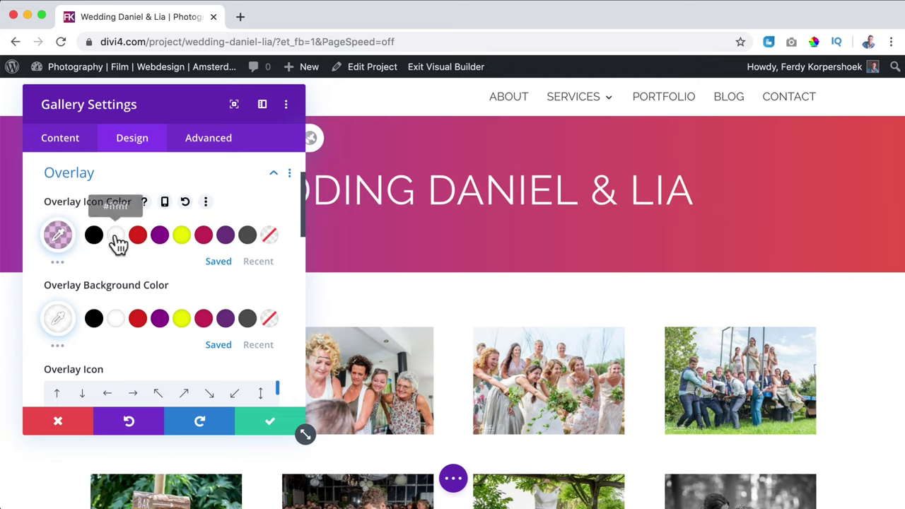
click(60, 318)
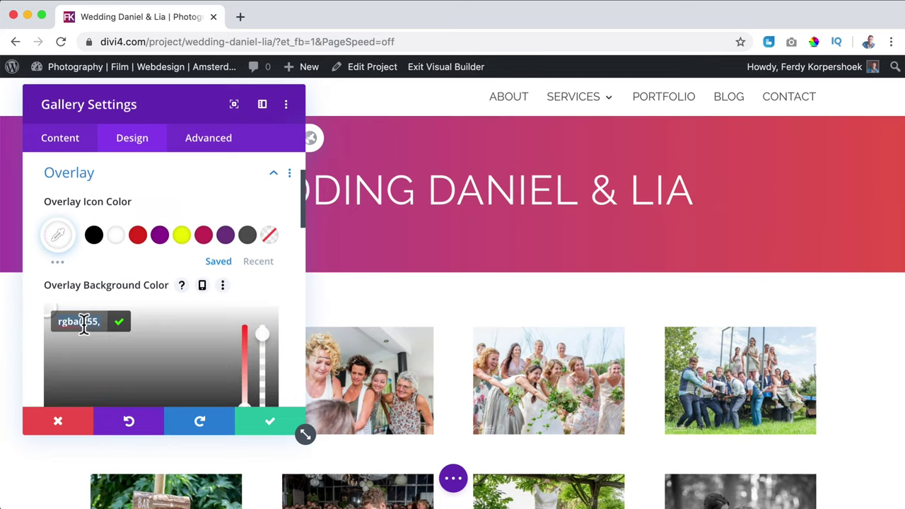
text(rgba(150,0,150,0.24))
key(Return)
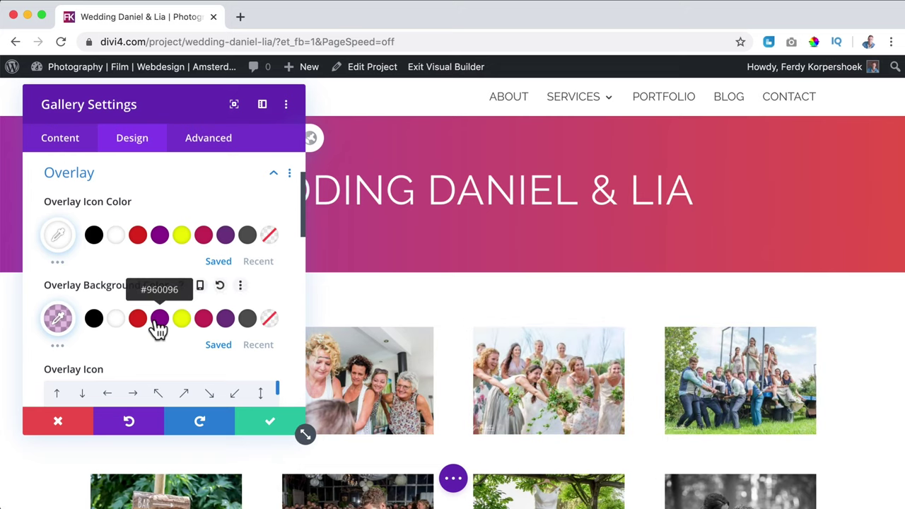
Step: Reduce the opacity of the white overlay icon colour to transparent
scroll(156, 373, down, 4)
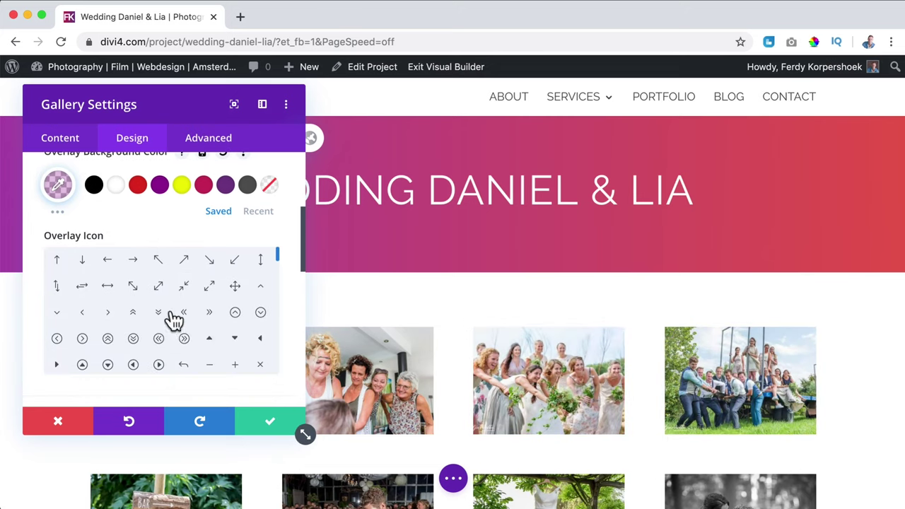
scroll(141, 249, up, 3)
click(59, 203)
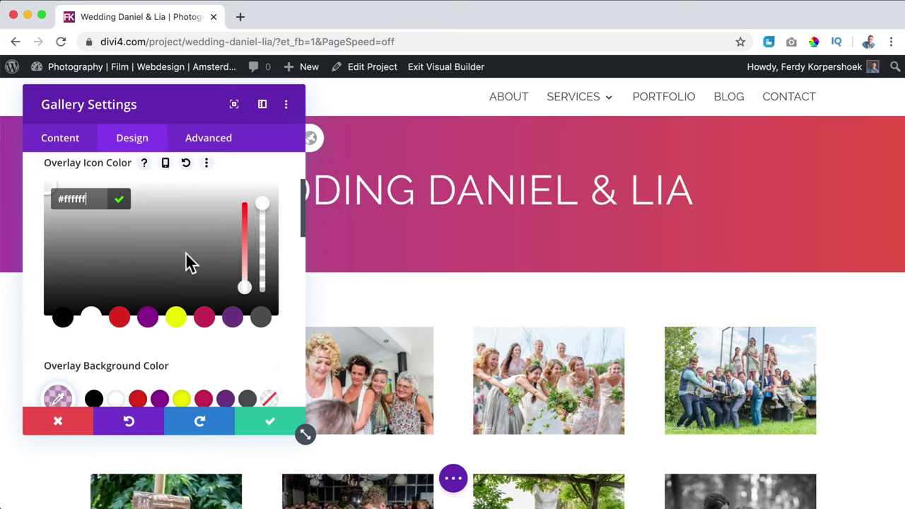
drag(262, 219, 262, 316)
click(394, 319)
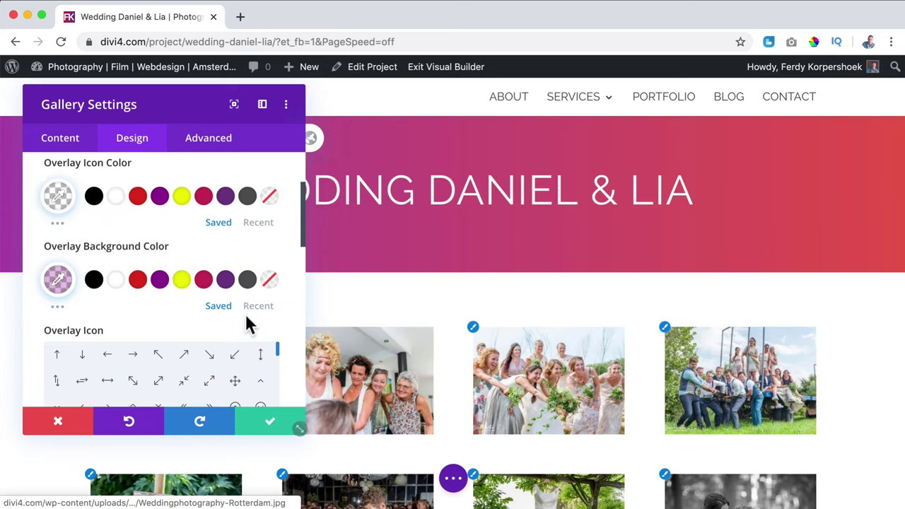
Step: Give the gallery images a top border 2px wide
scroll(148, 313, down, 5)
scroll(148, 319, down, 2)
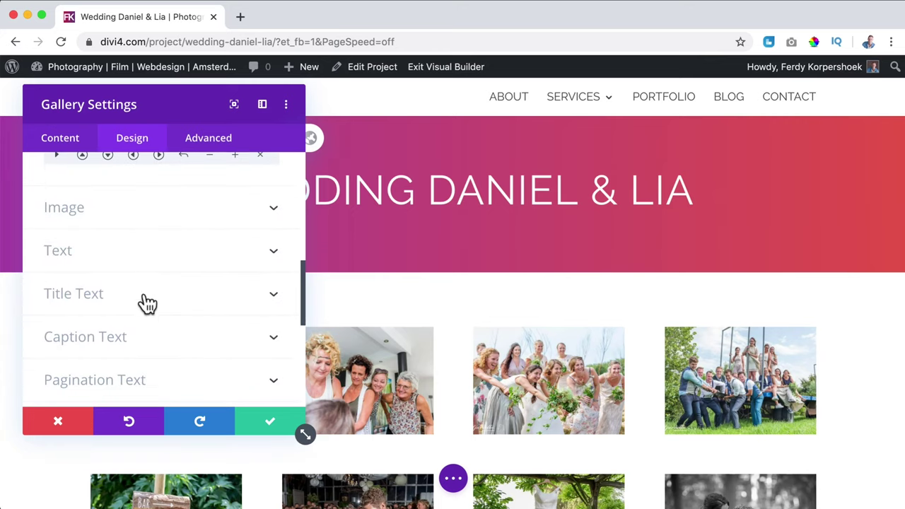
click(133, 211)
scroll(69, 268, down, 2)
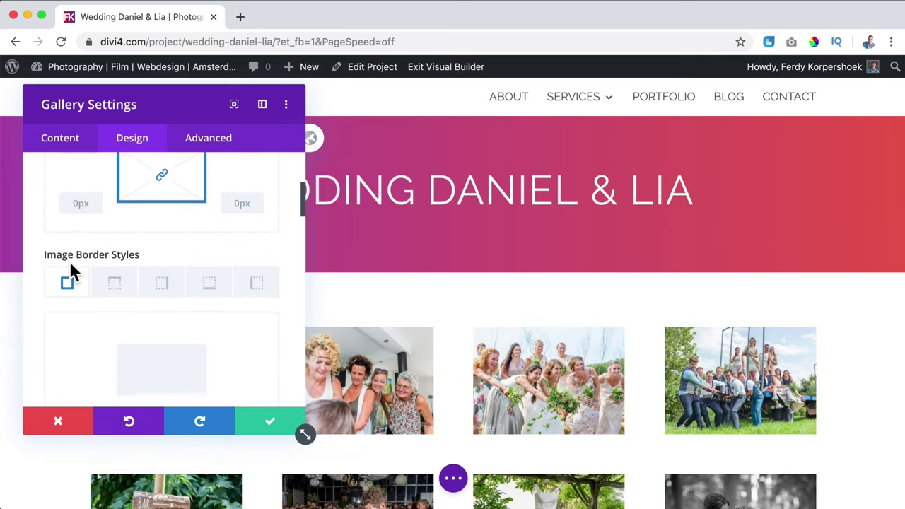
click(118, 282)
scroll(117, 298, down, 3)
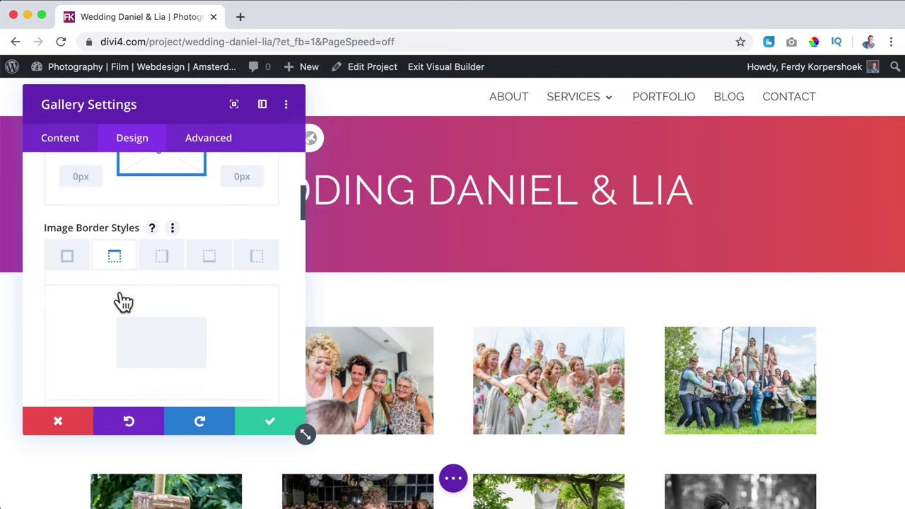
click(237, 342)
key(Up)
key(Up)
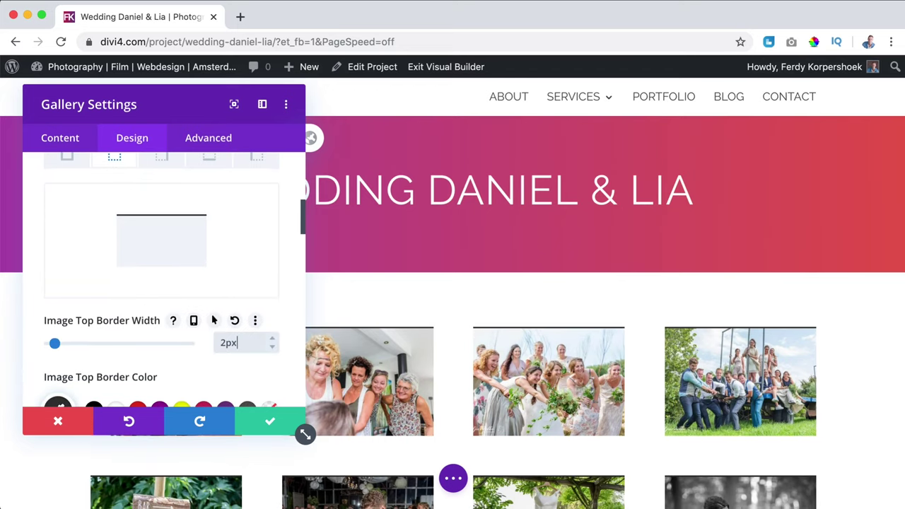
Step: Colour the images' top border purple and set its style to Groove
scroll(198, 346, down, 2)
click(160, 339)
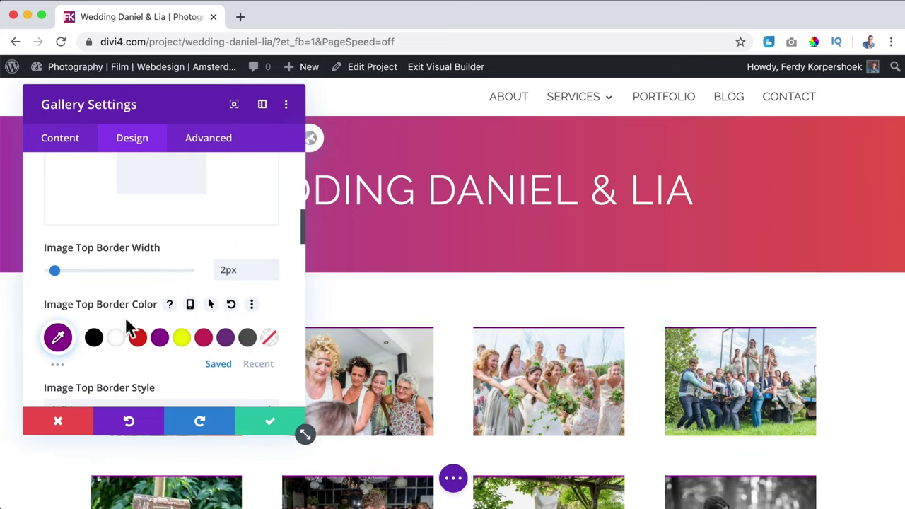
scroll(121, 322, down, 3)
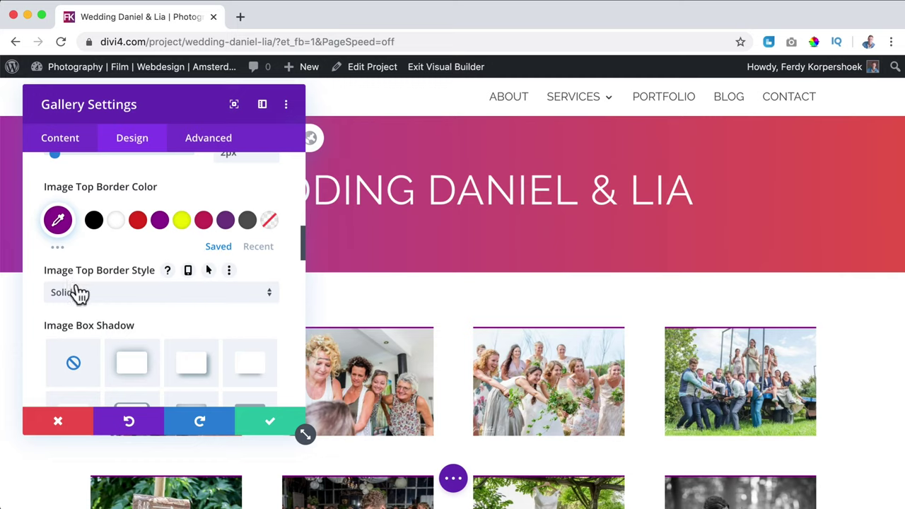
click(101, 296)
click(102, 322)
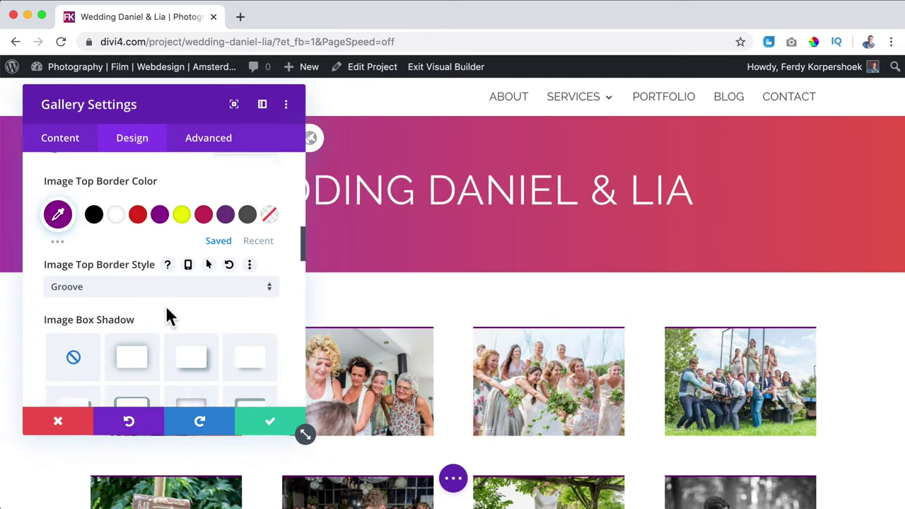
Step: Try shifting the hue of the gallery images, and reset it
scroll(170, 317, down, 8)
scroll(169, 307, down, 2)
scroll(169, 313, up, 3)
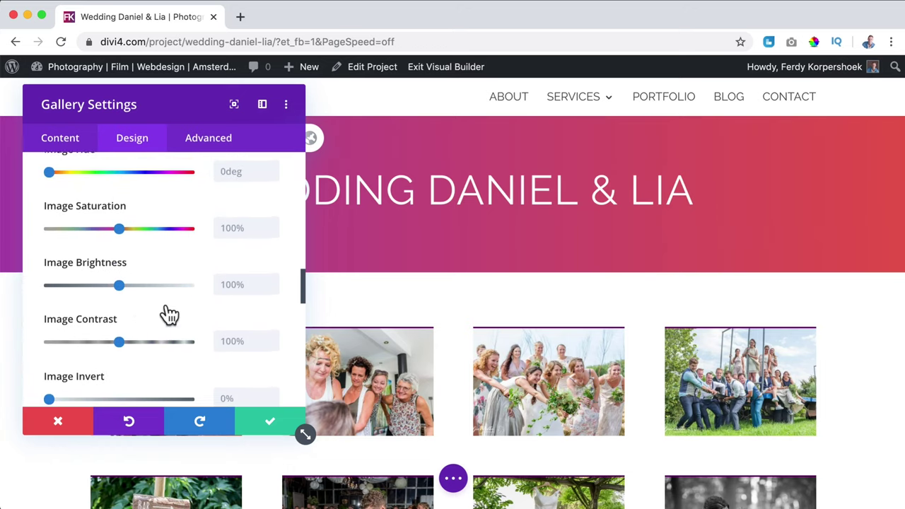
scroll(70, 205, up, 2)
drag(84, 223, 105, 223)
click(169, 201)
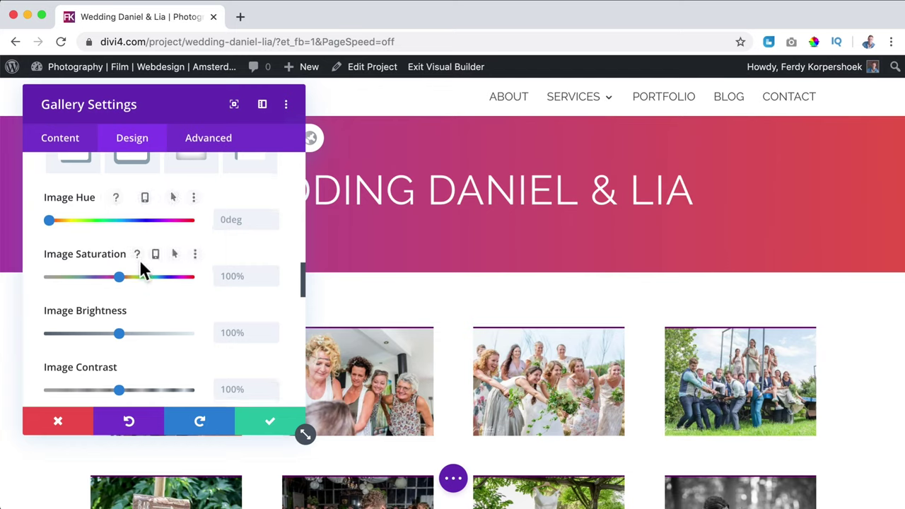
Step: Set the gallery module's width to 100% in its sizing options
scroll(141, 268, down, 5)
scroll(142, 268, down, 3)
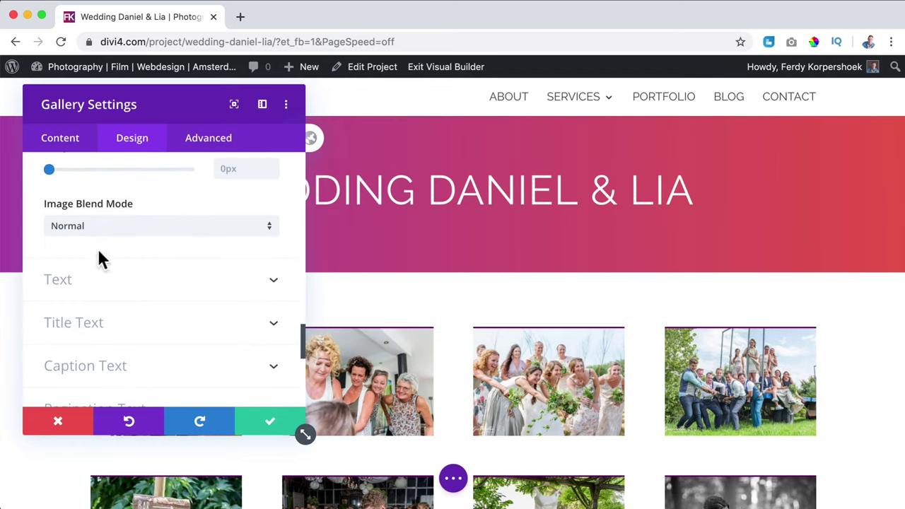
scroll(89, 233, down, 1)
scroll(90, 254, down, 2)
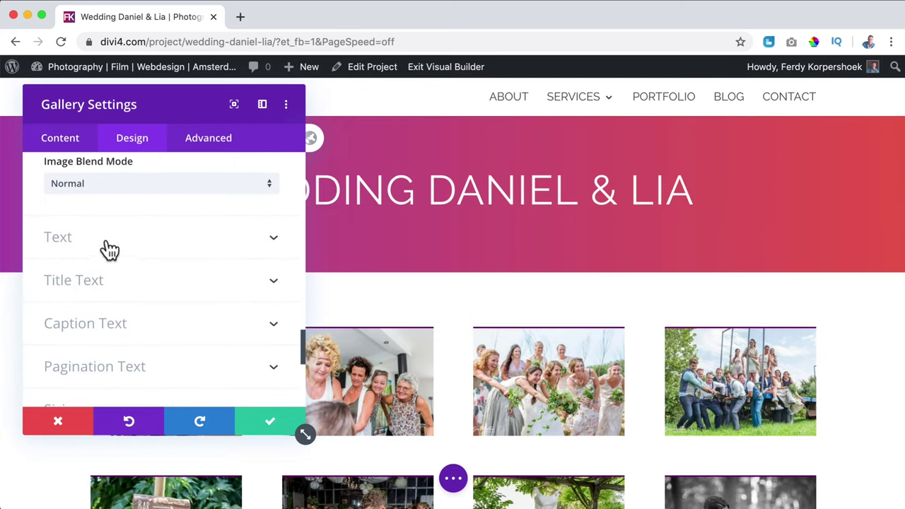
scroll(116, 253, down, 2)
scroll(113, 268, down, 6)
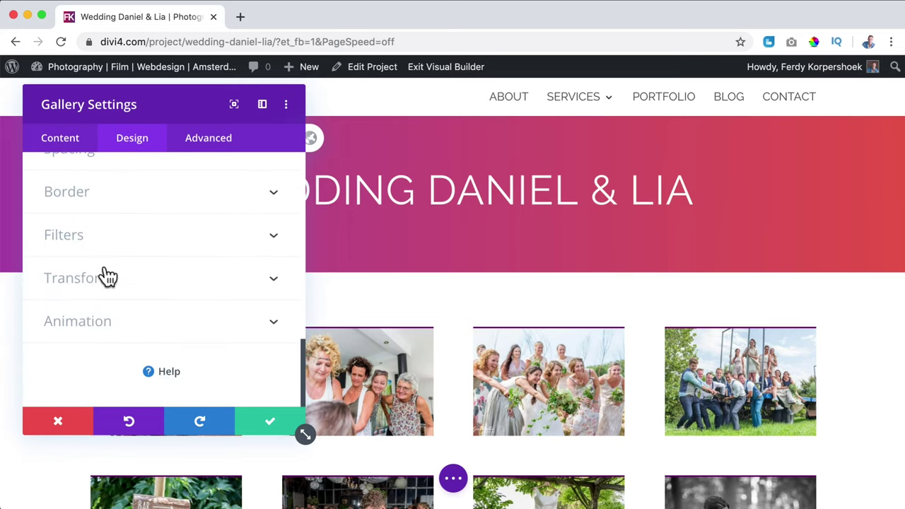
scroll(107, 275, up, 3)
click(120, 268)
drag(168, 223, 214, 225)
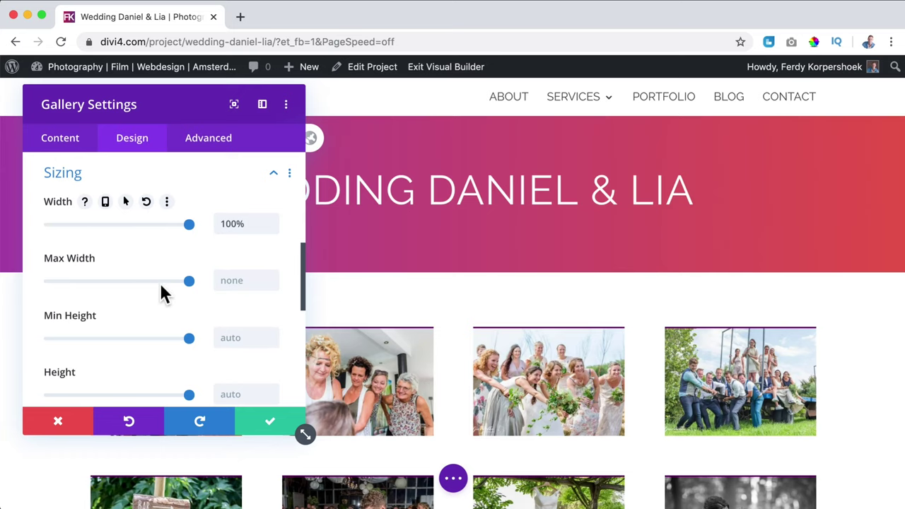
Step: Try narrowing the gallery module to 82% width, and reset the width to its default
scroll(161, 291, down, 2)
scroll(177, 268, up, 2)
drag(186, 216, 162, 225)
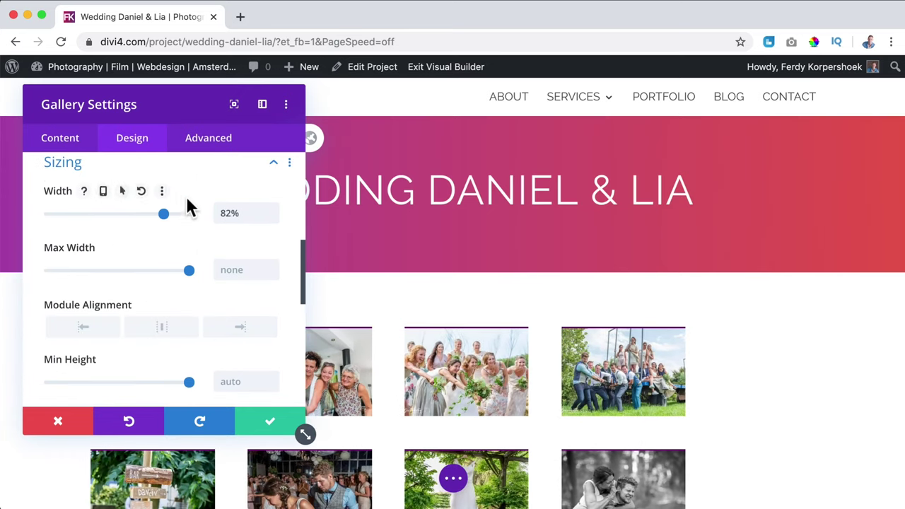
click(146, 191)
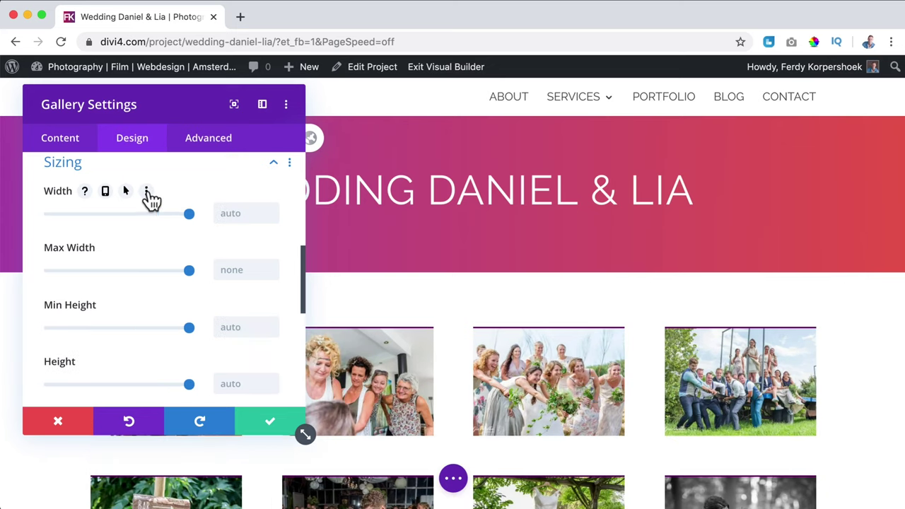
click(274, 164)
Step: Scale the gallery module to 103% with a transform
scroll(201, 247, down, 2)
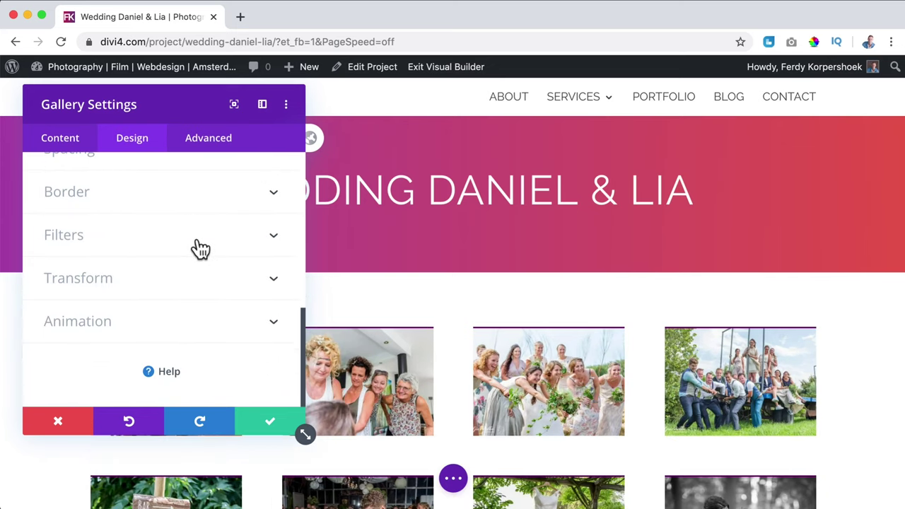
click(111, 283)
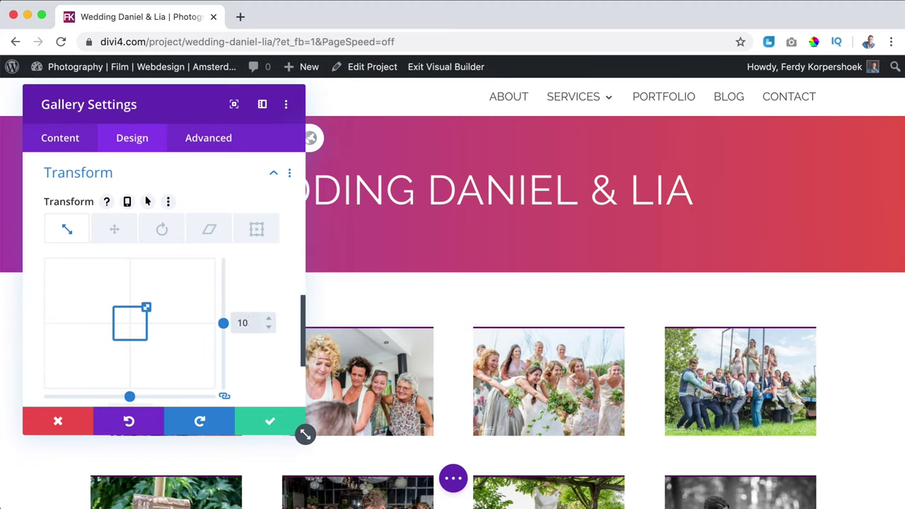
key(Return)
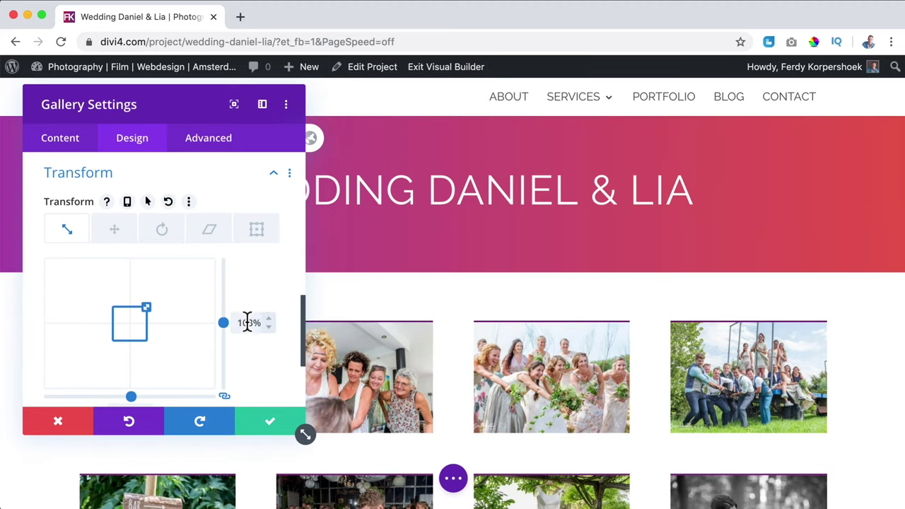
Step: Try scaling the gallery module up to 106% with the transform option
key(Up)
key(Up)
key(Up)
key(Up)
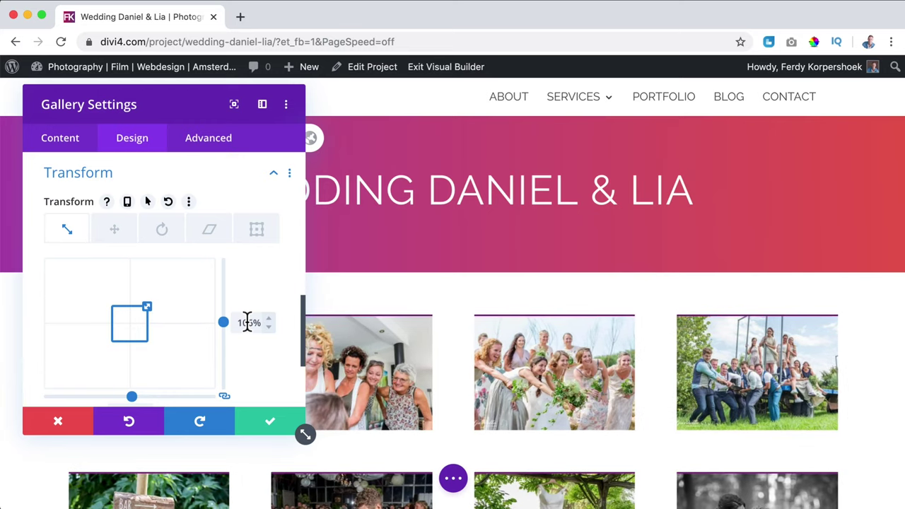
key(Down)
key(Down)
key(Up)
scroll(259, 294, down, 4)
scroll(259, 294, up, 1)
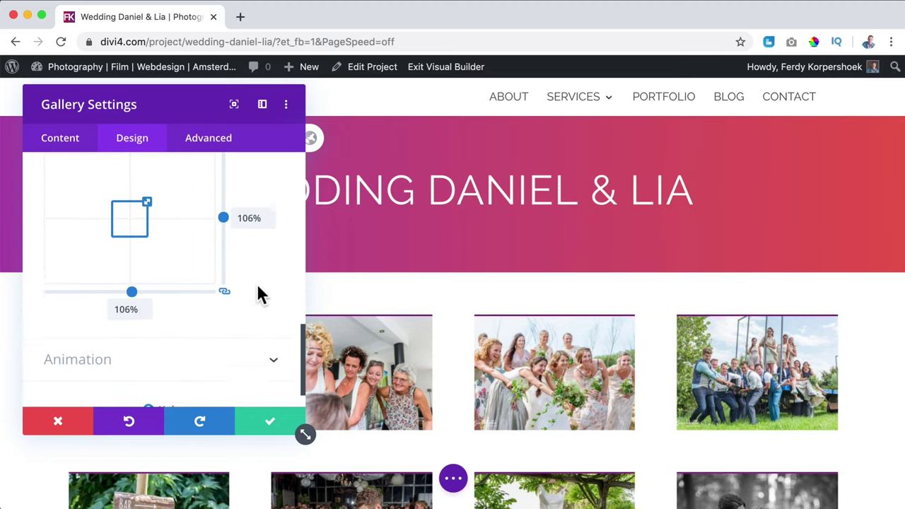
Step: Set the gallery module's transform scale to 100% and save the module settings
click(251, 221)
text(100)
key(Return)
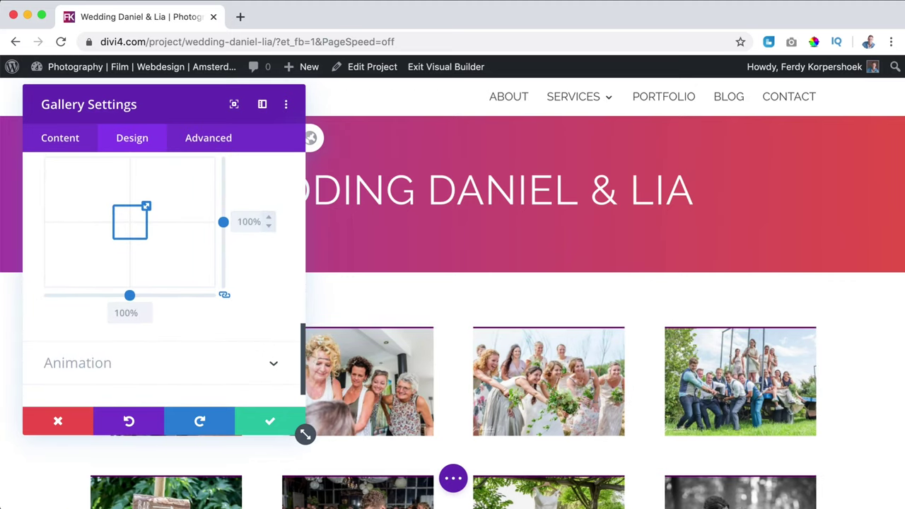
click(283, 418)
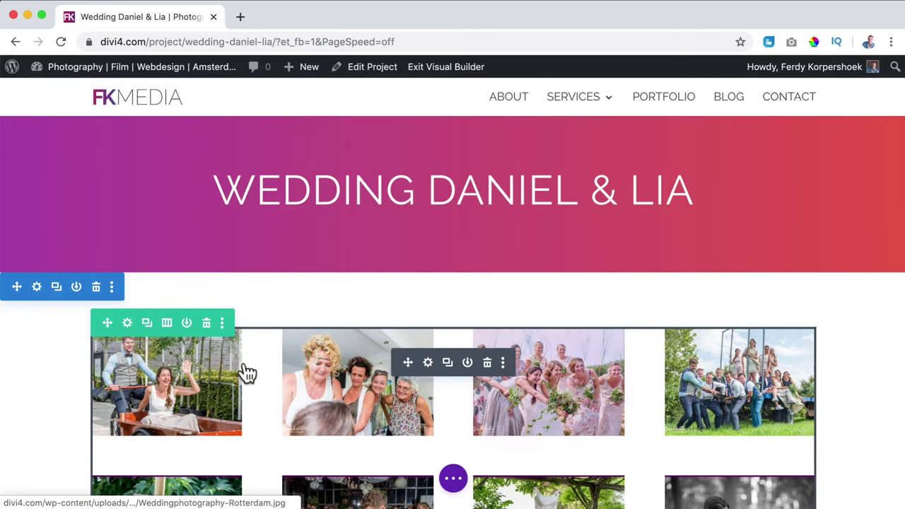
Step: Enable a custom gutter width for the gallery's row, try a value of 1, and set it to 2
click(128, 324)
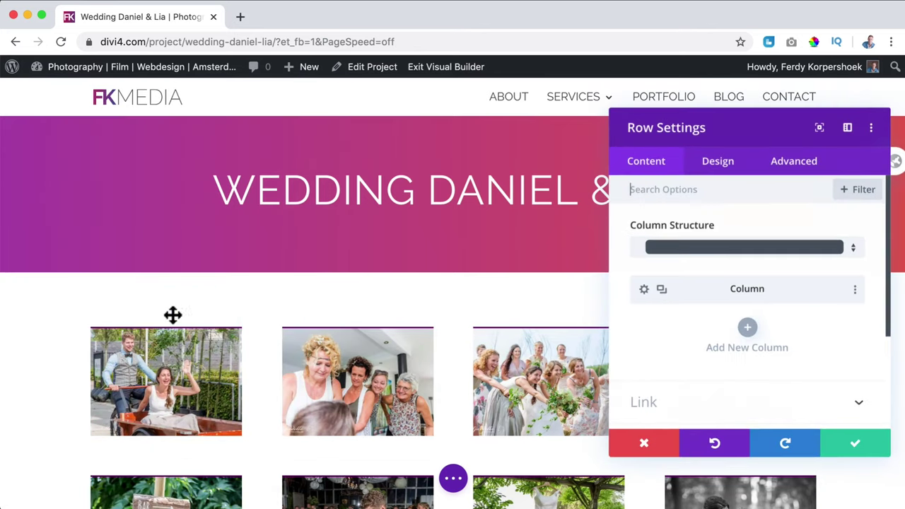
click(718, 162)
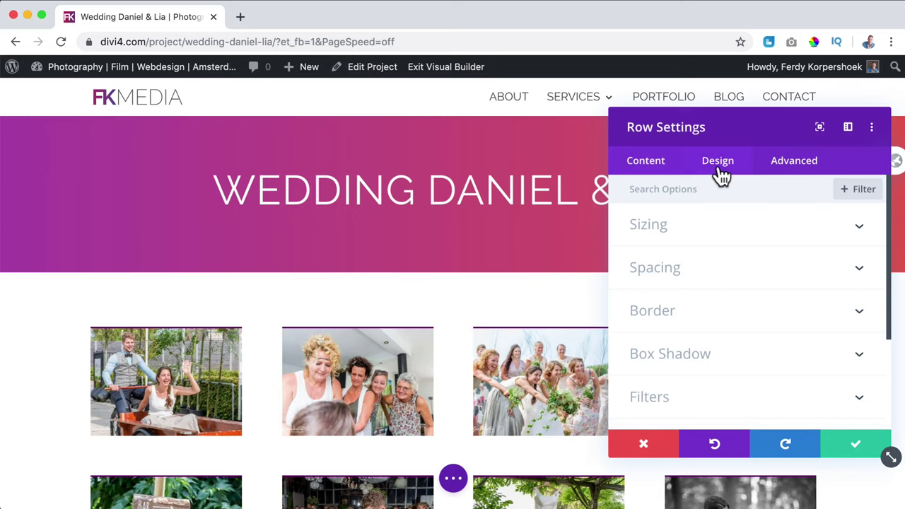
click(709, 242)
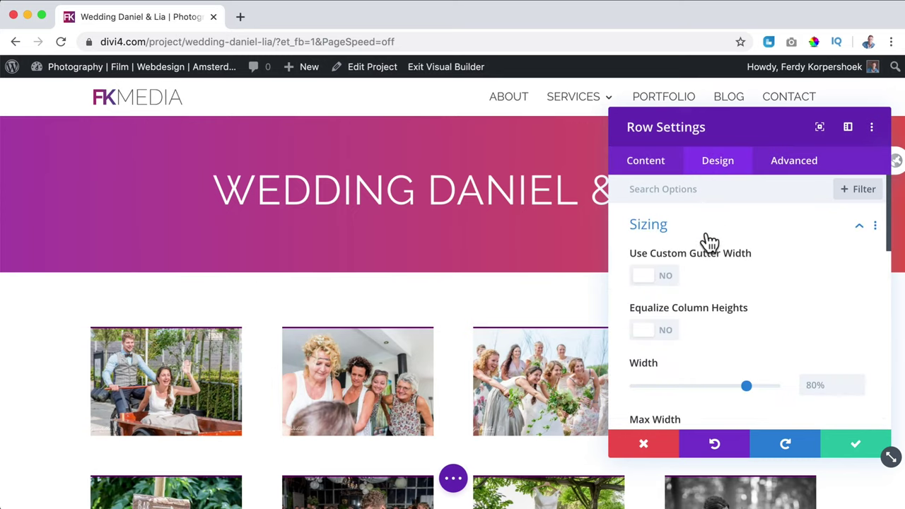
click(655, 277)
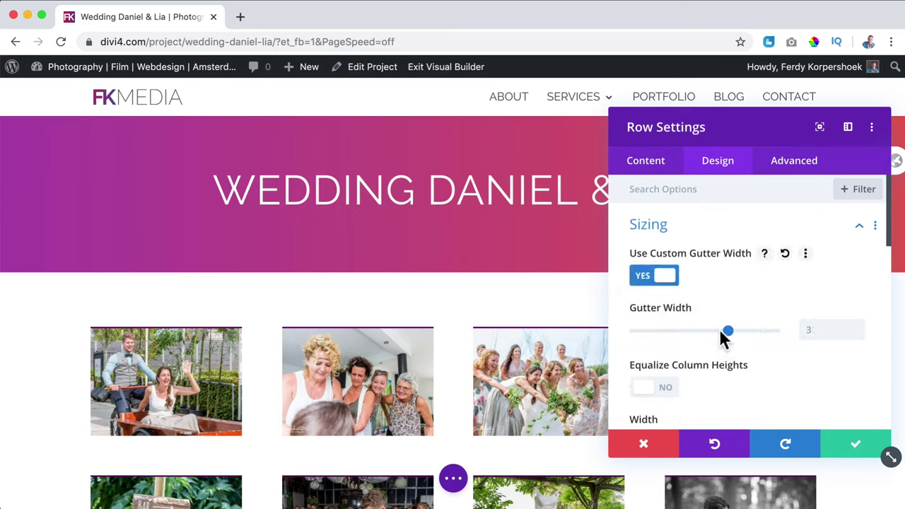
drag(698, 329, 632, 330)
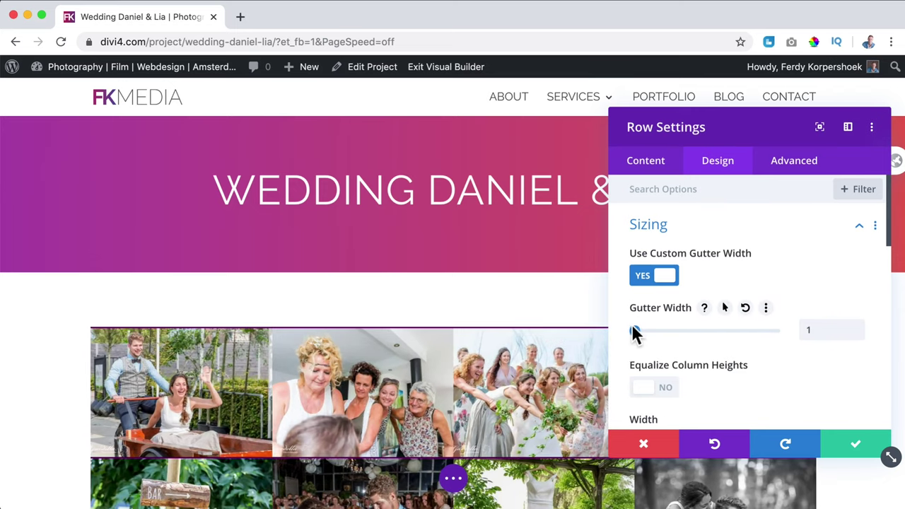
click(659, 331)
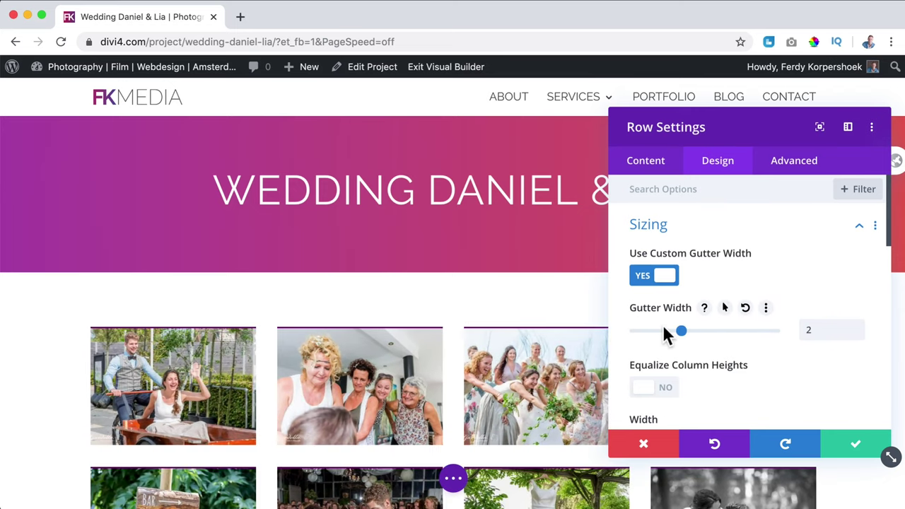
Step: Set the gallery row's width to 100% and its maximum width to 2560px
scroll(689, 307, down, 2)
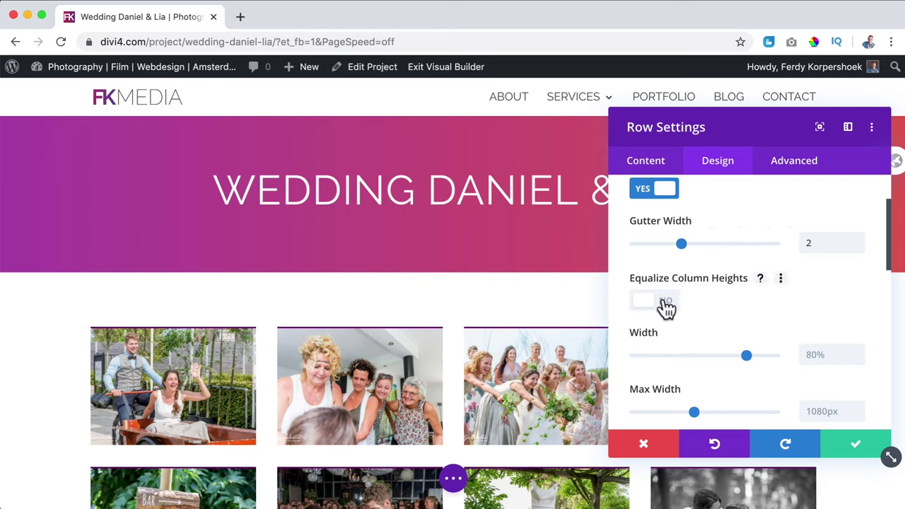
scroll(666, 308, down, 2)
double_click(821, 260)
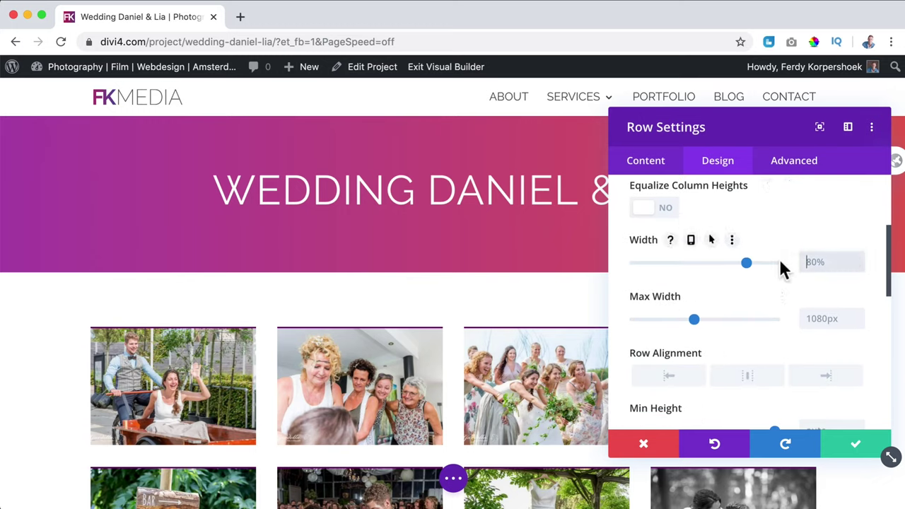
text(100)
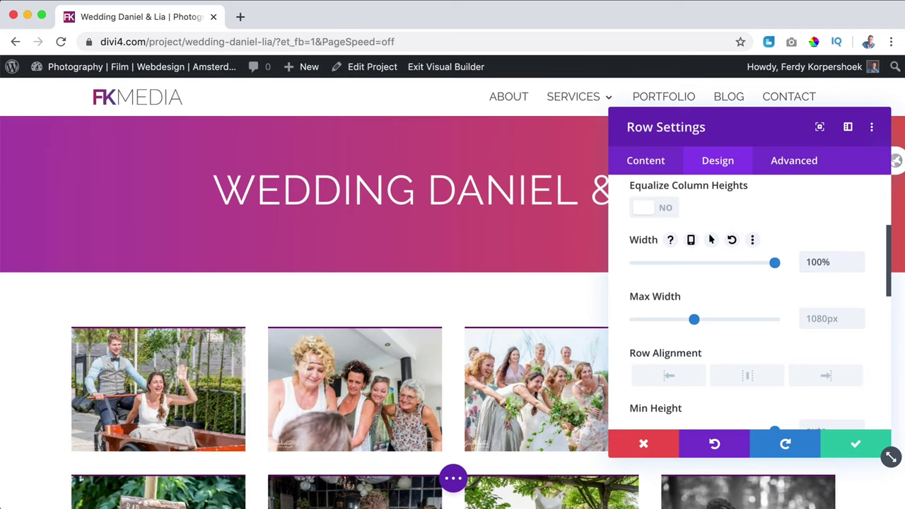
drag(711, 318, 784, 319)
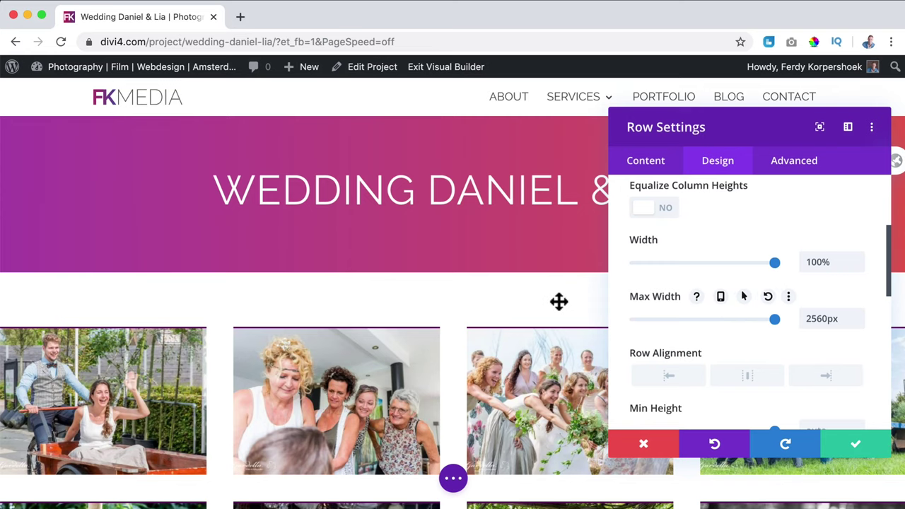
Step: Set the gallery row's gutter width to 1
scroll(559, 301, down, 2)
scroll(646, 299, up, 1)
scroll(702, 296, up, 3)
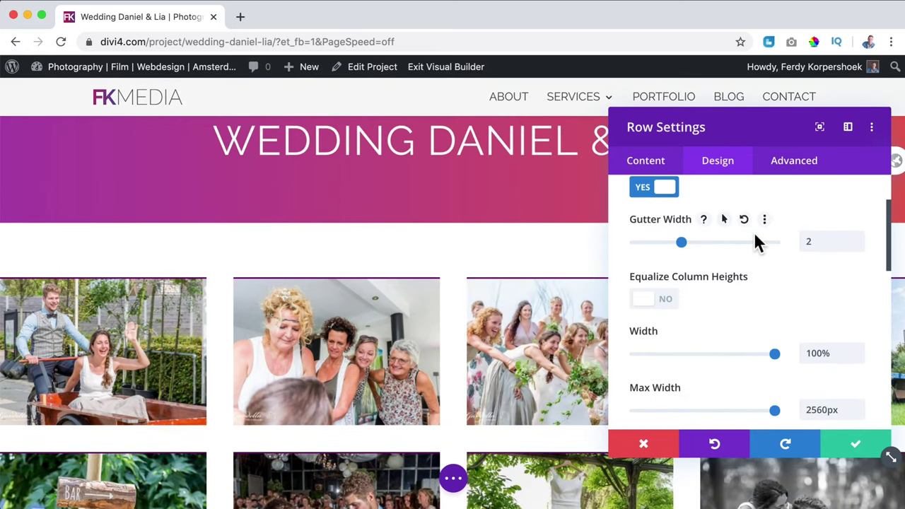
click(814, 237)
key(BackSpace)
text(1)
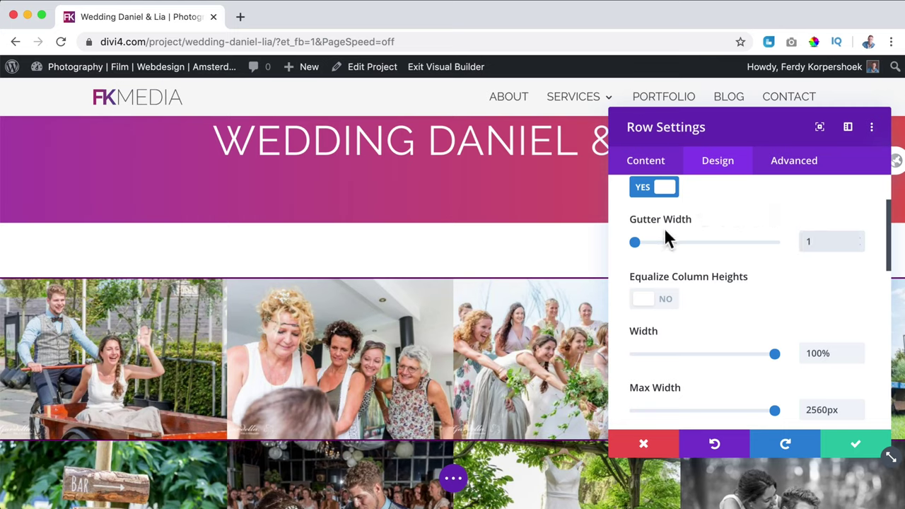
Step: Set the gallery row's margins and paddings to 0px on all sides and save the row settings
scroll(667, 239, up, 3)
scroll(714, 241, down, 10)
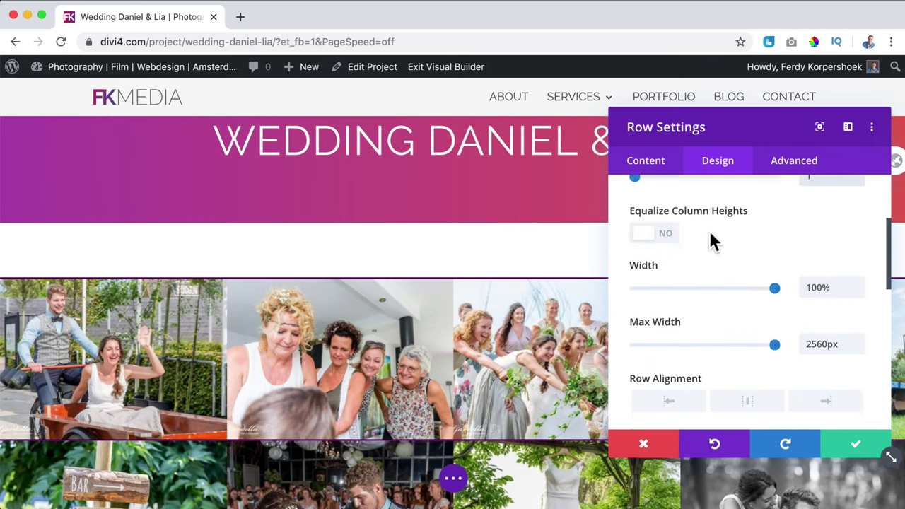
scroll(709, 233, down, 3)
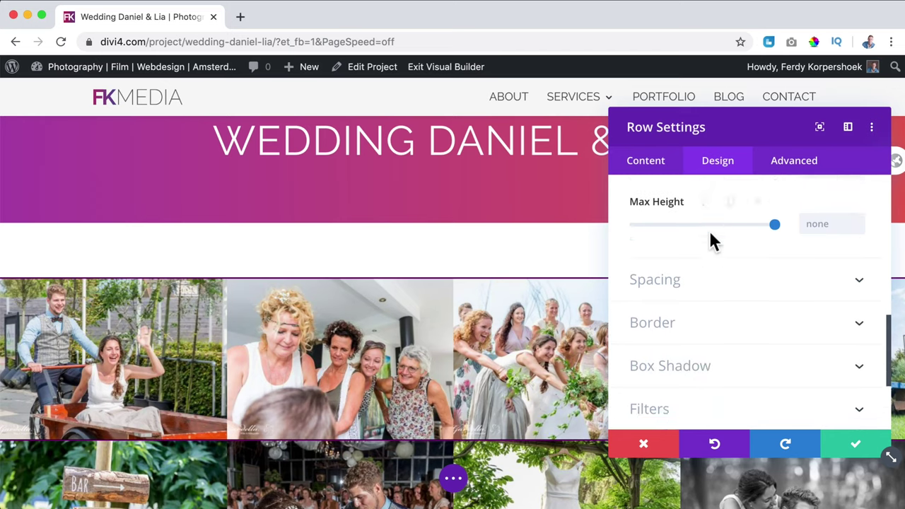
click(706, 253)
click(658, 247)
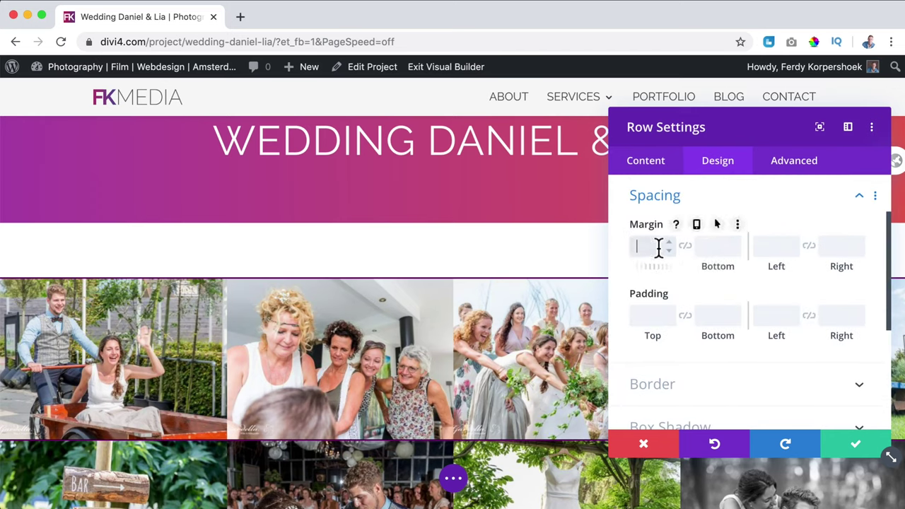
key(Tab)
text(0)
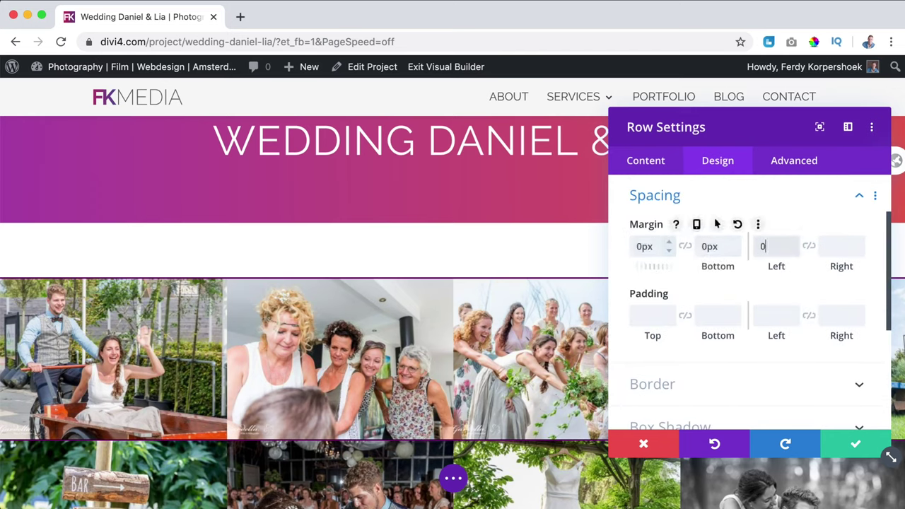
key(Tab)
text(0)
key(Tab)
text(0)
key(Tab)
text(0	0	0)
scroll(716, 224, down, 3)
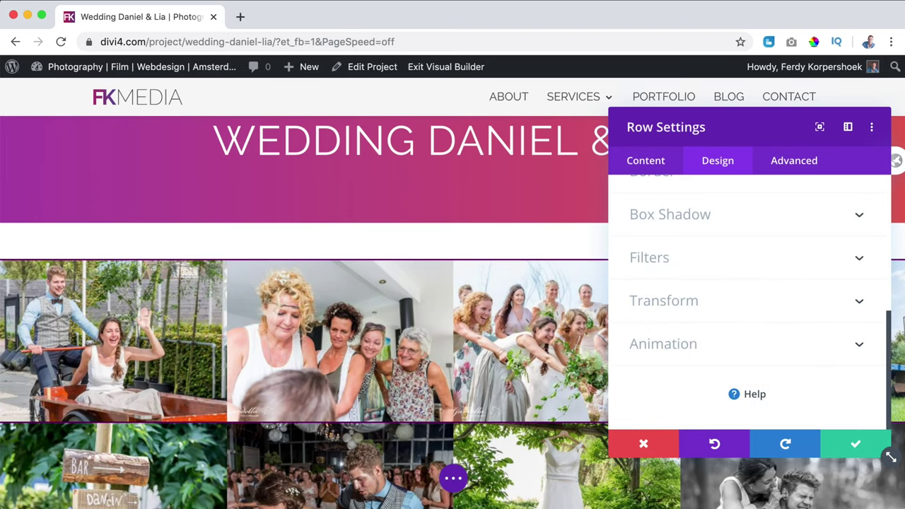
click(850, 447)
Step: Set the gallery section's margins and paddings to 0px on all sides and save the section settings
scroll(558, 358, down, 6)
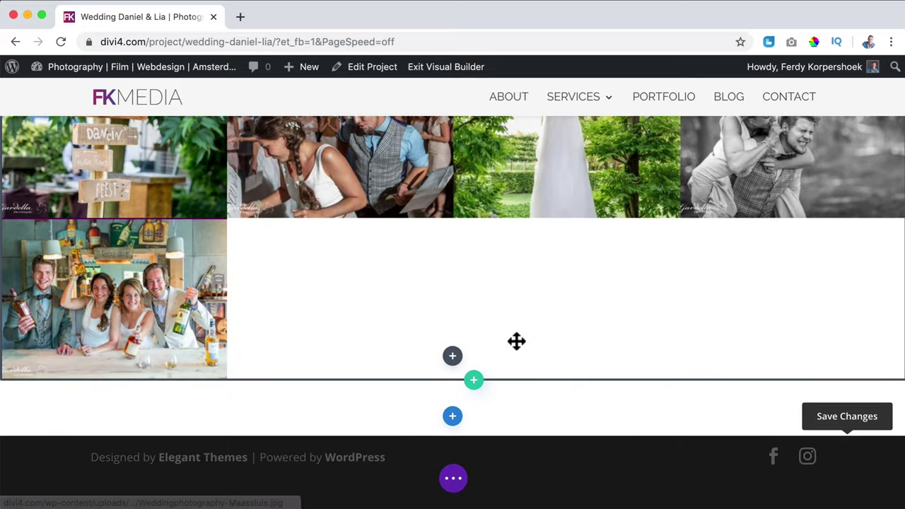
scroll(516, 341, up, 10)
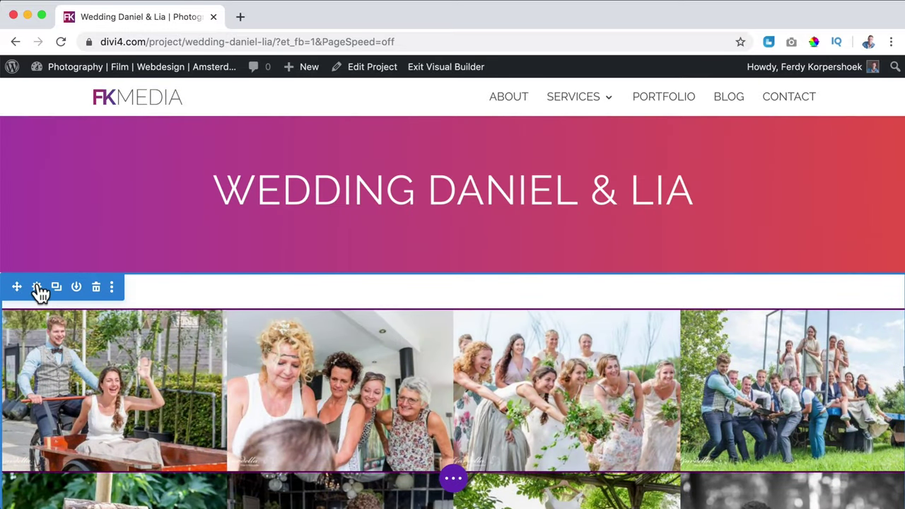
click(37, 287)
click(728, 170)
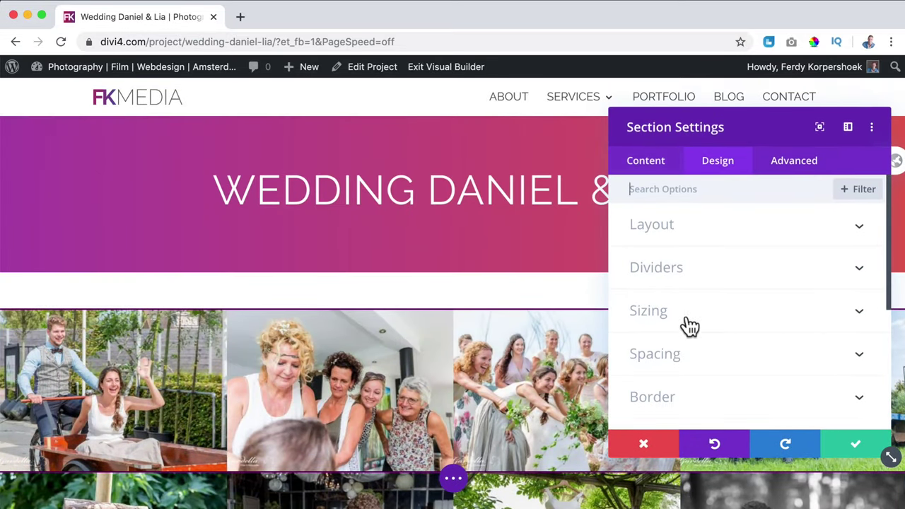
click(690, 354)
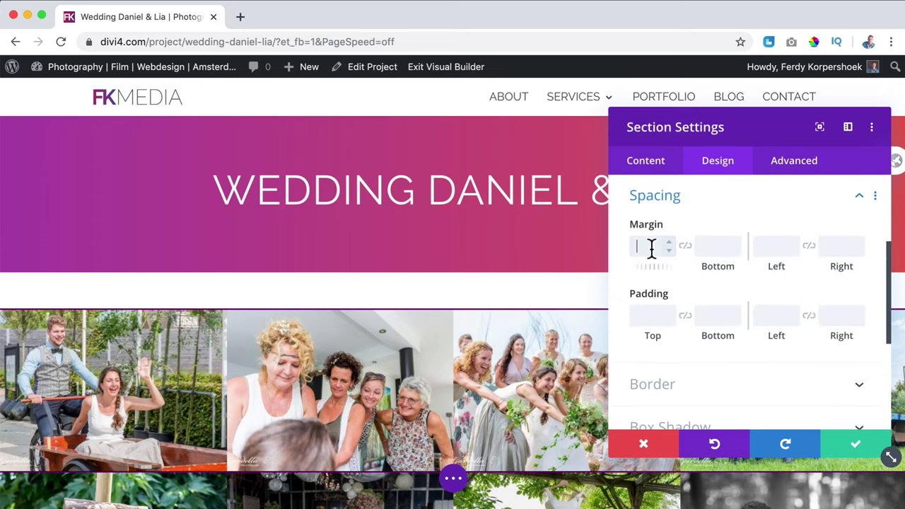
click(651, 247)
text(0	0	0	0	0	0	0	0)
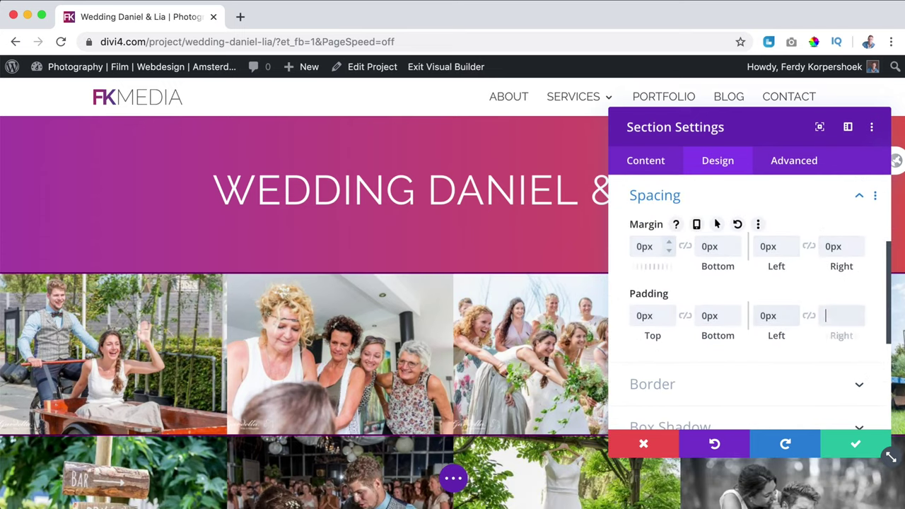
click(852, 442)
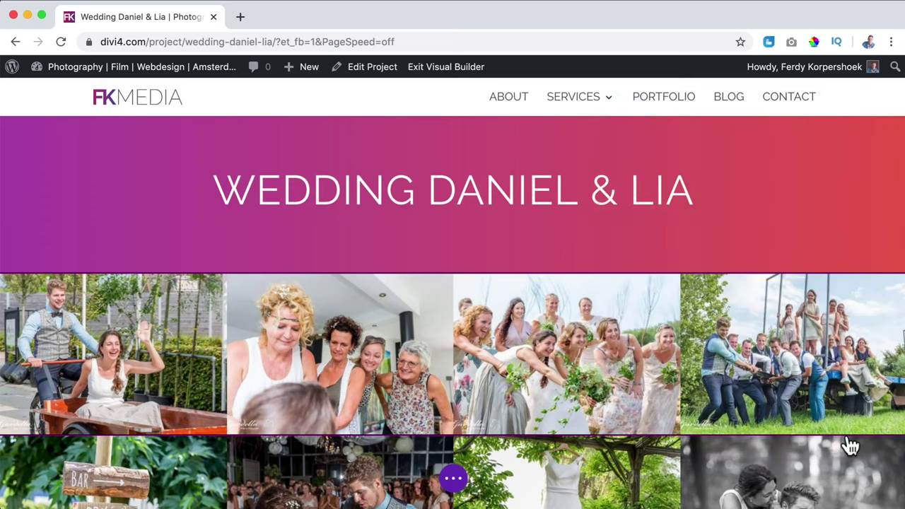
Step: Save the page and look over the full-width gallery from the header to the footer
scroll(641, 357, down, 5)
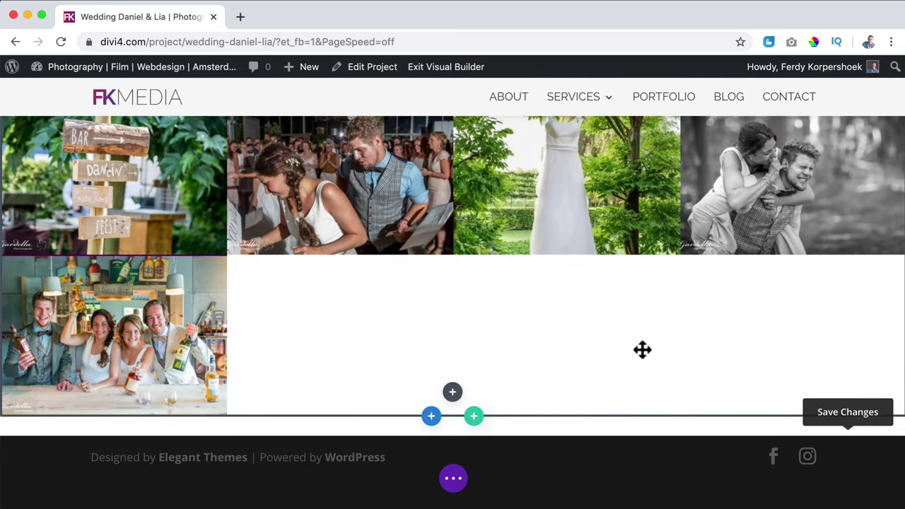
scroll(642, 354, up, 5)
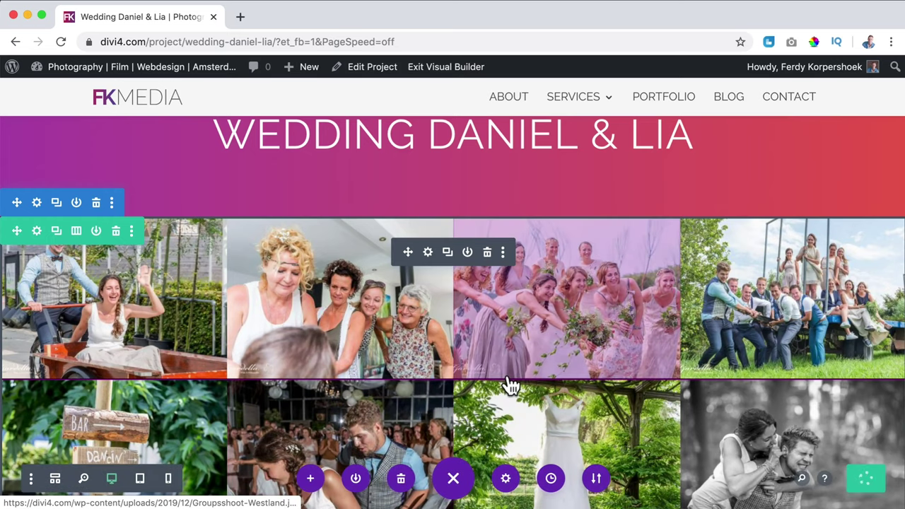
scroll(505, 382, down, 4)
scroll(495, 377, up, 4)
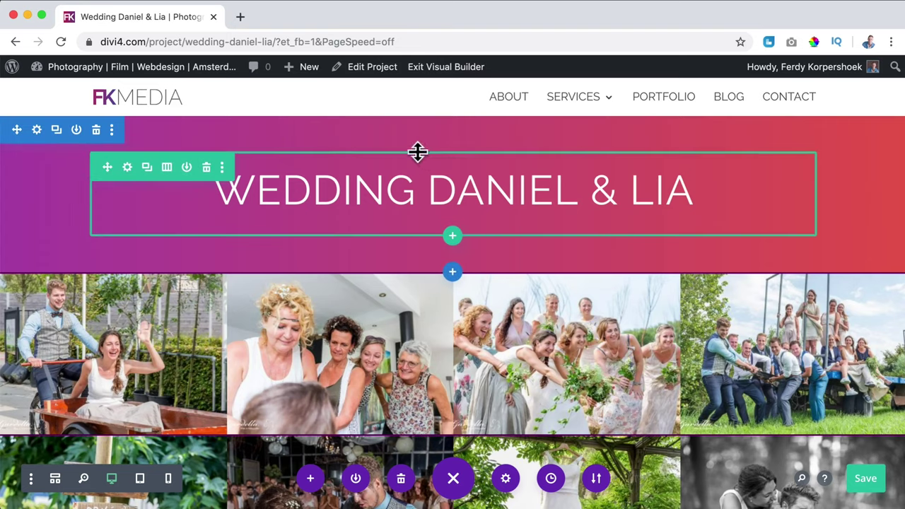
Step: Insert the saved Header section from the library below the gallery section
scroll(417, 166, down, 5)
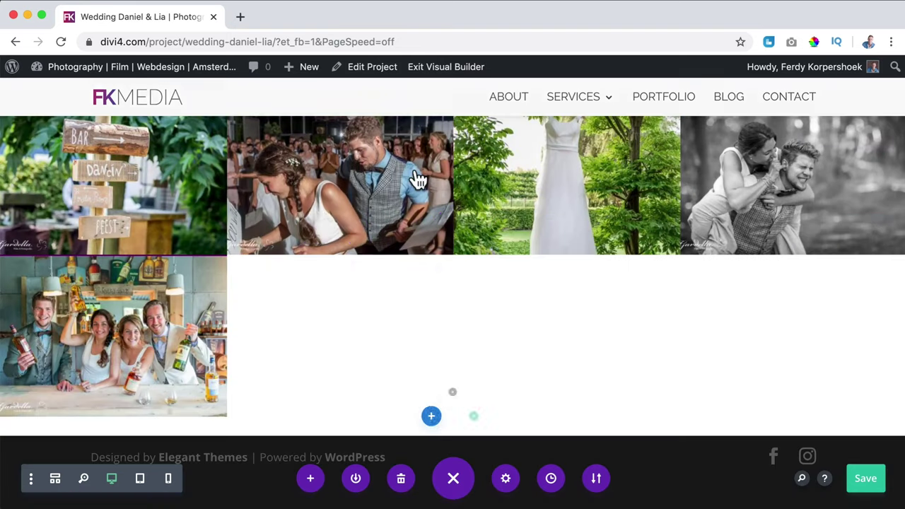
click(432, 419)
click(445, 324)
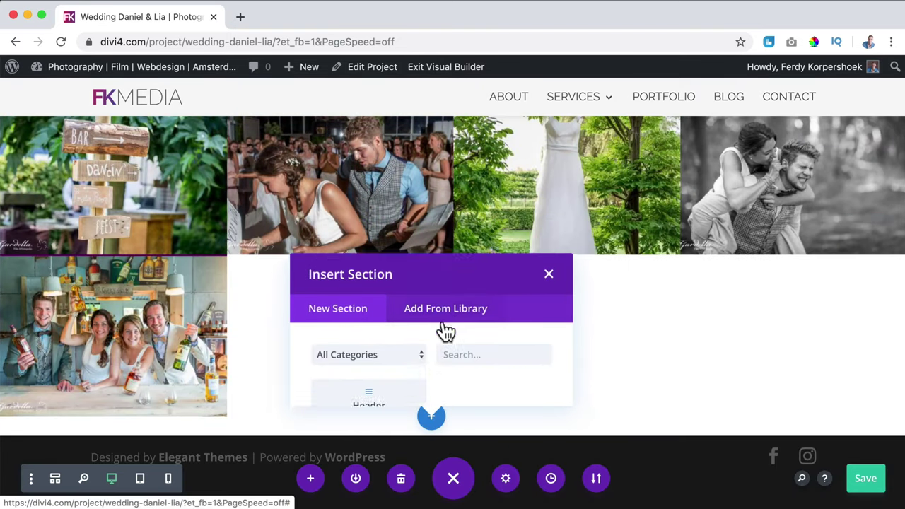
click(376, 341)
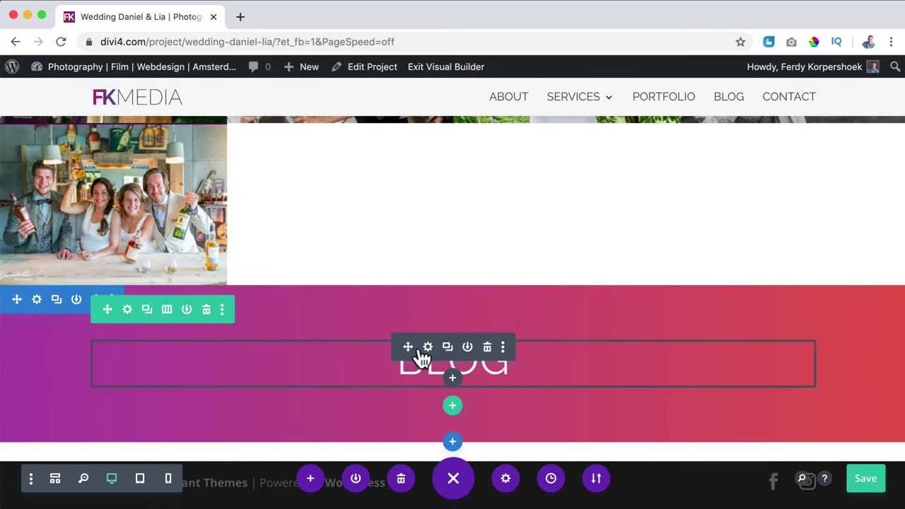
Step: Replace the heading text in the inserted header section below the gallery with "Related Projects"
click(427, 346)
click(694, 398)
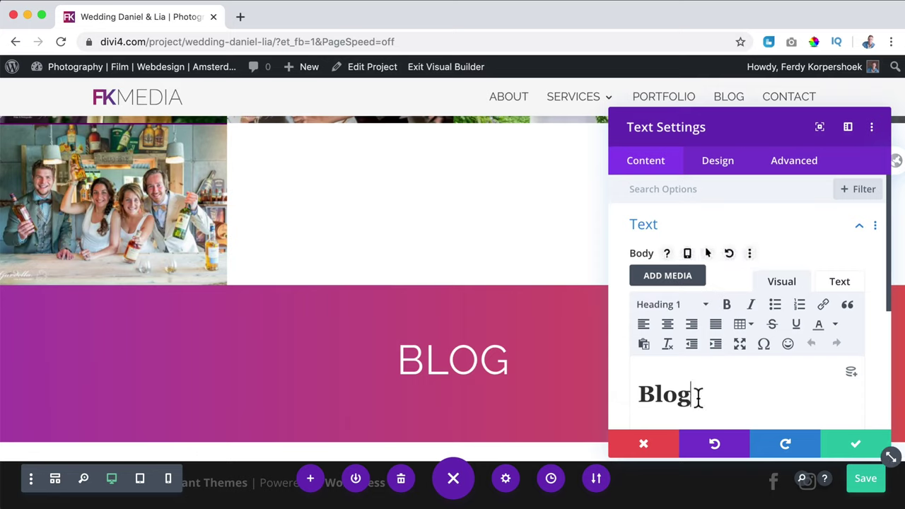
double_click(697, 397)
text(Related Pr)
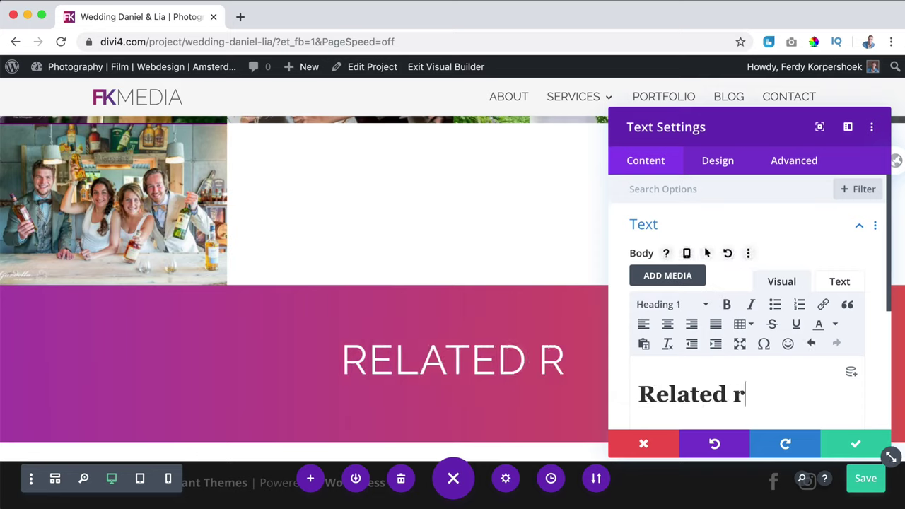
text(ojects)
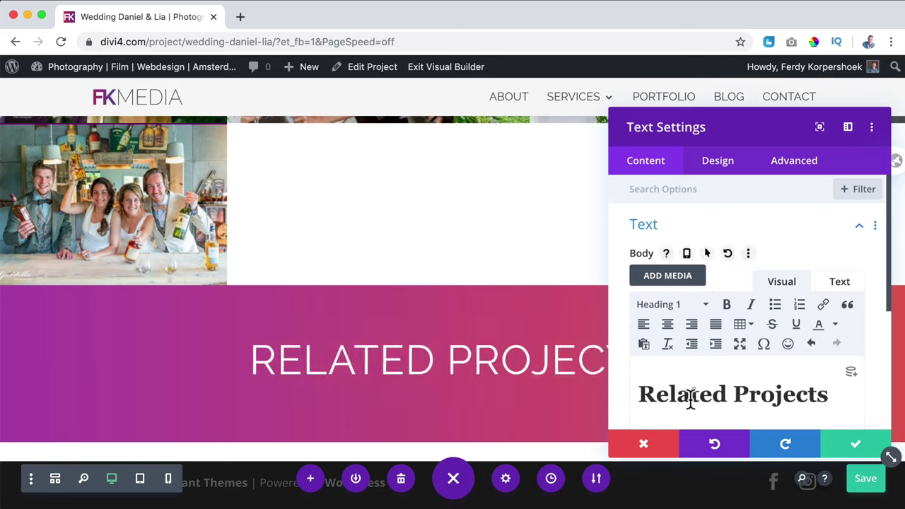
scroll(730, 290, down, 4)
scroll(728, 280, up, 4)
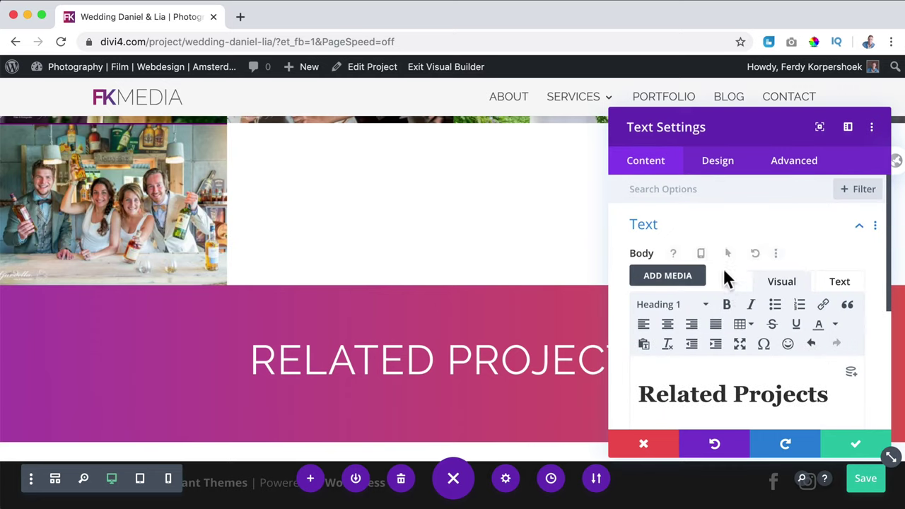
Step: Change the format of the "Related Projects" text from Heading 1 to Heading 2
click(715, 174)
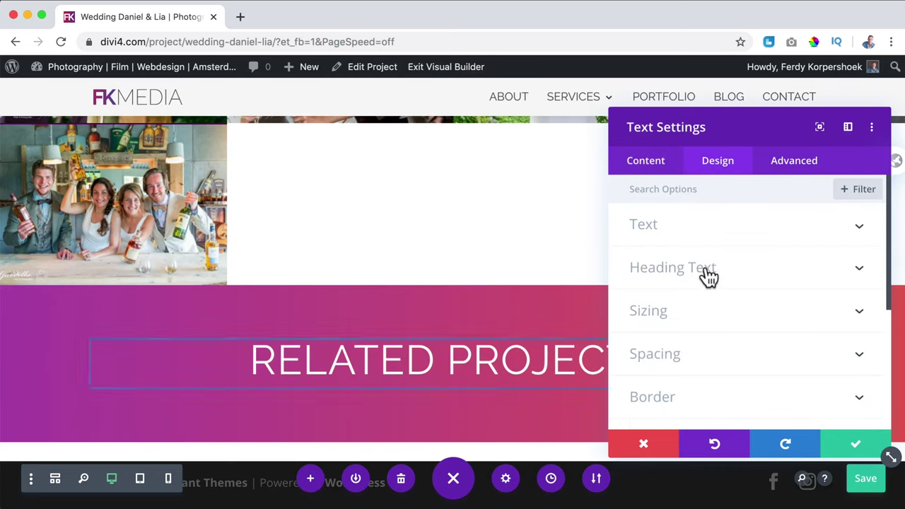
click(707, 272)
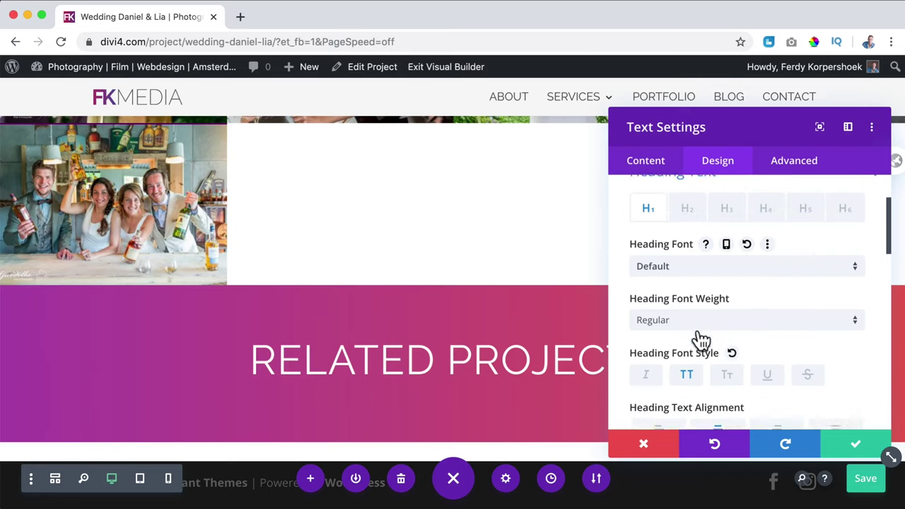
click(656, 173)
click(682, 237)
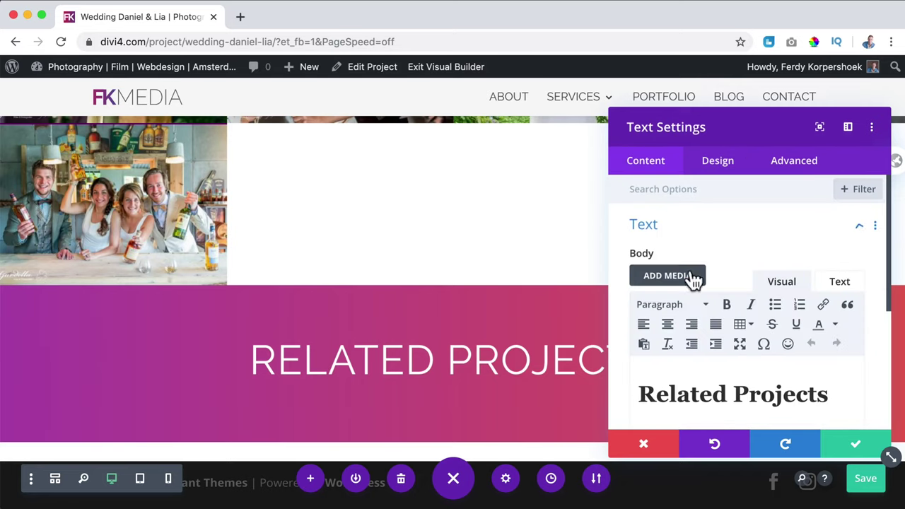
click(702, 396)
click(689, 306)
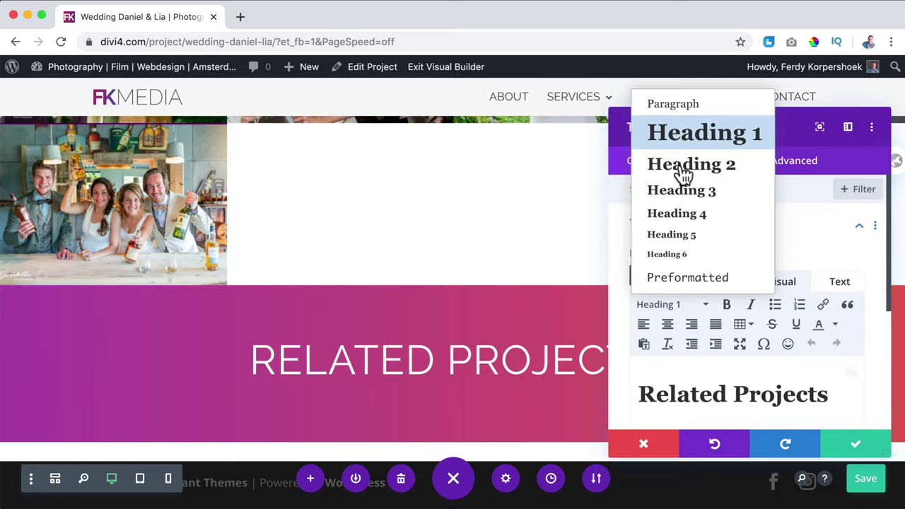
click(686, 177)
Step: Style the Heading 2 text with Regular weight, uppercase letters and white (#ffffff) colour, and save the text settings
click(708, 167)
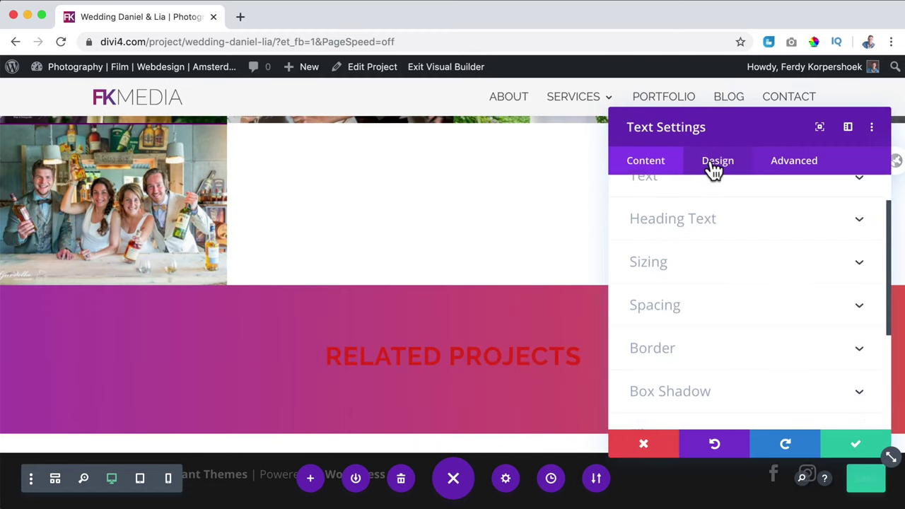
click(686, 269)
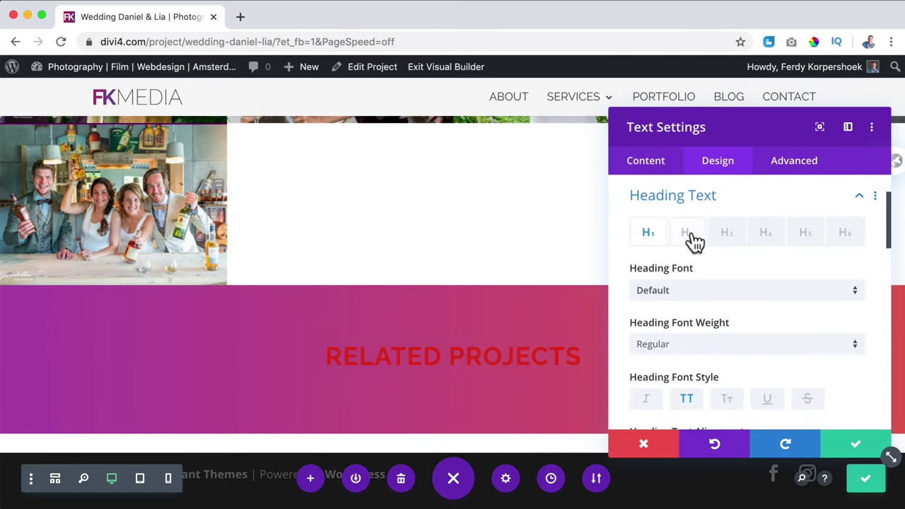
click(689, 235)
scroll(706, 273, down, 1)
click(696, 275)
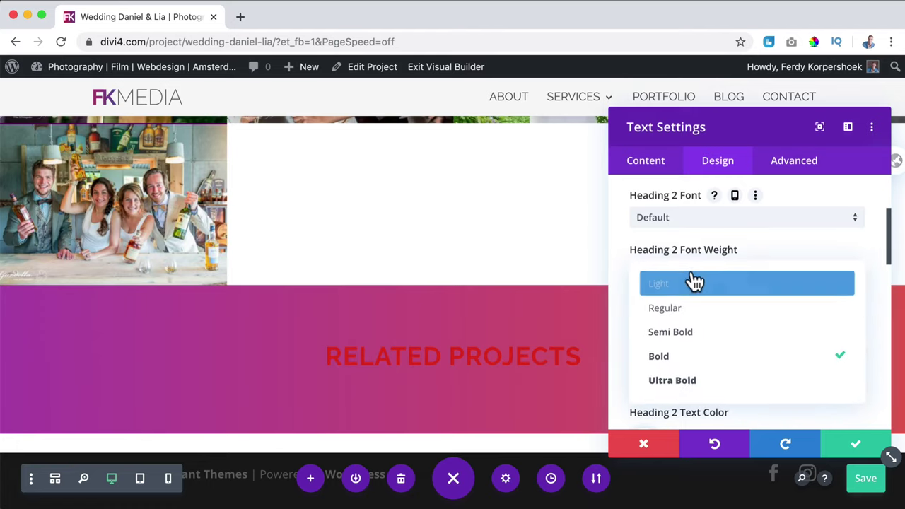
click(683, 314)
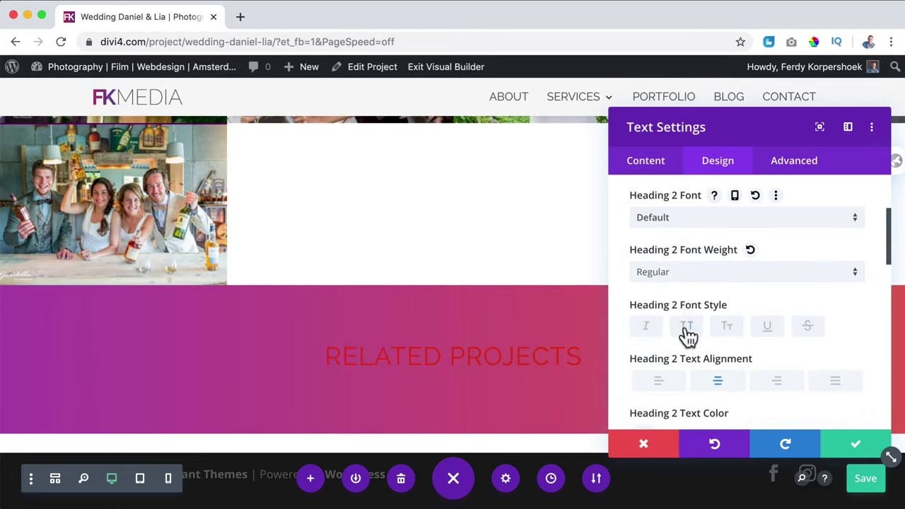
click(686, 329)
scroll(696, 298, down, 3)
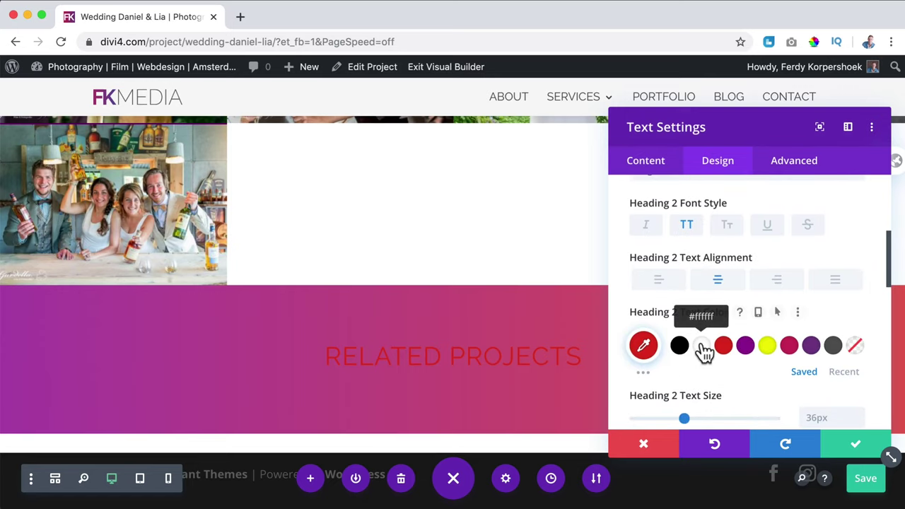
click(700, 343)
scroll(717, 304, down, 2)
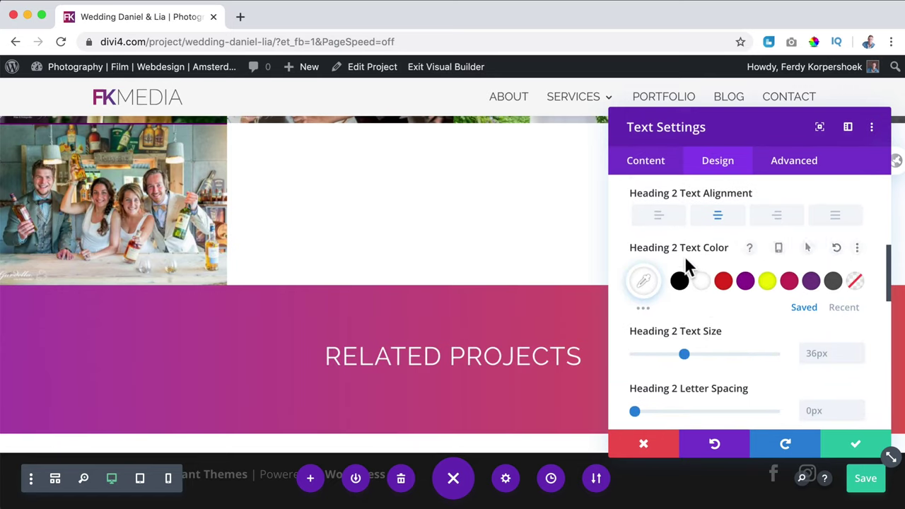
click(843, 446)
Step: Set the Related Projects section's margins and paddings to 0px on all sides and save the section settings
mouse_move(41, 321)
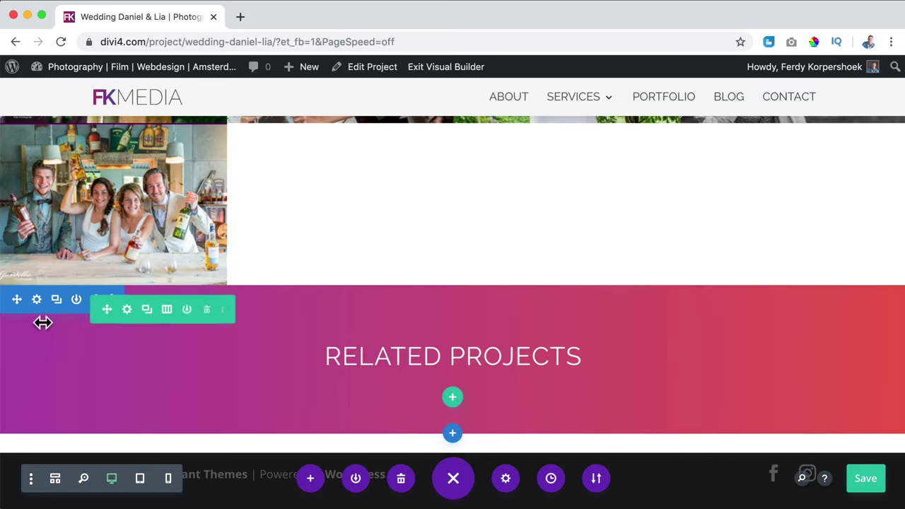
click(37, 300)
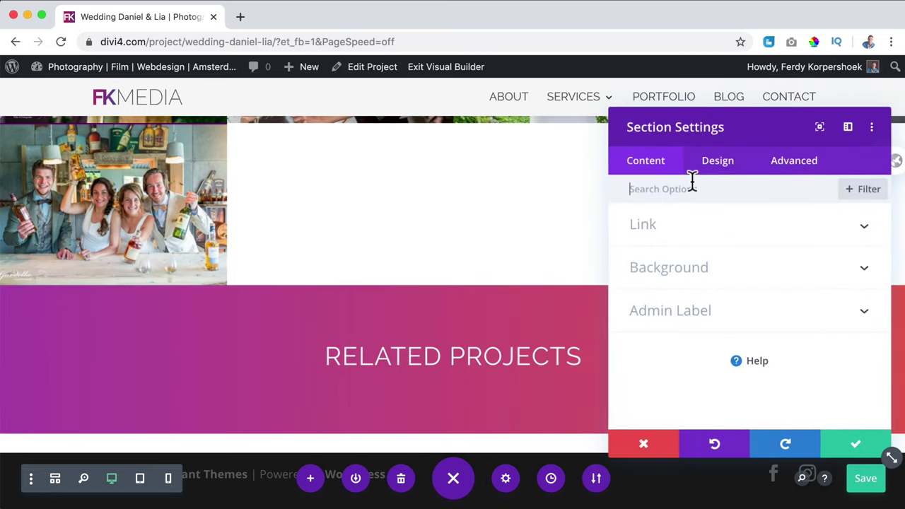
click(721, 164)
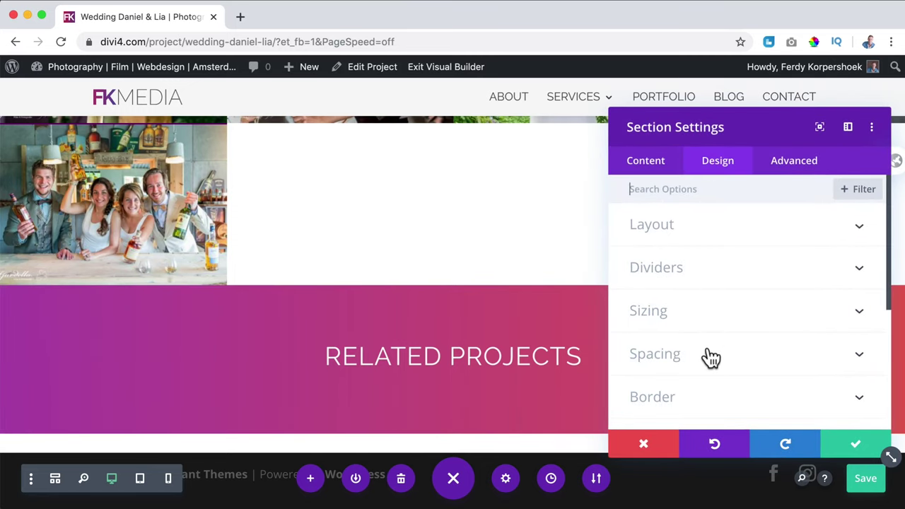
scroll(700, 375, down, 3)
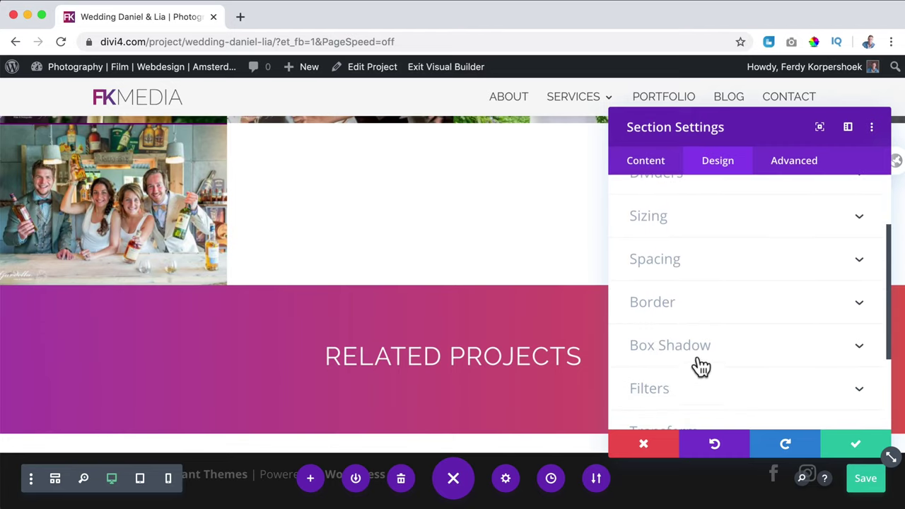
click(687, 268)
text(0)
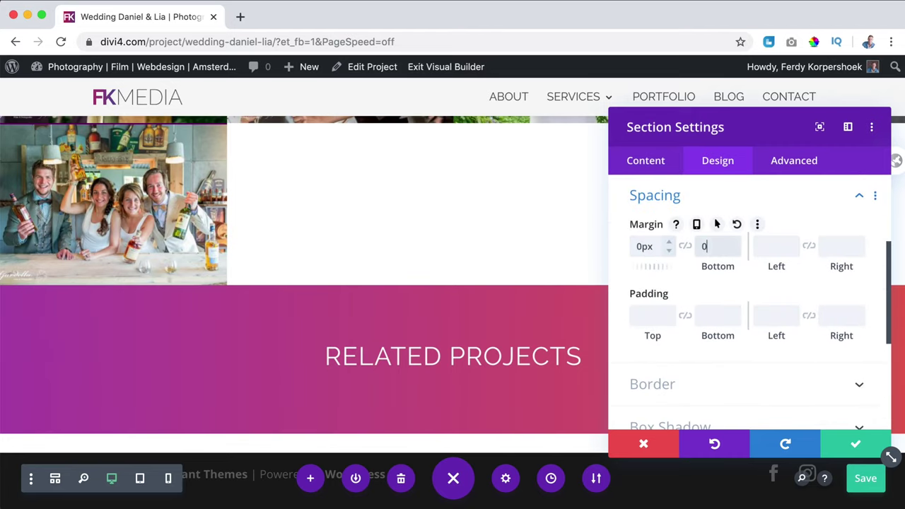
text(	0	0	0	0	0	0	0)
scroll(716, 224, down, 5)
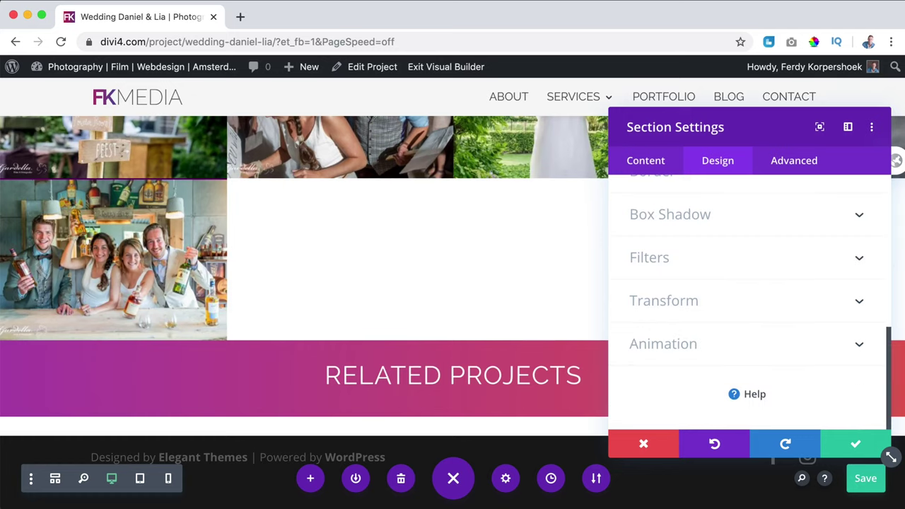
click(868, 452)
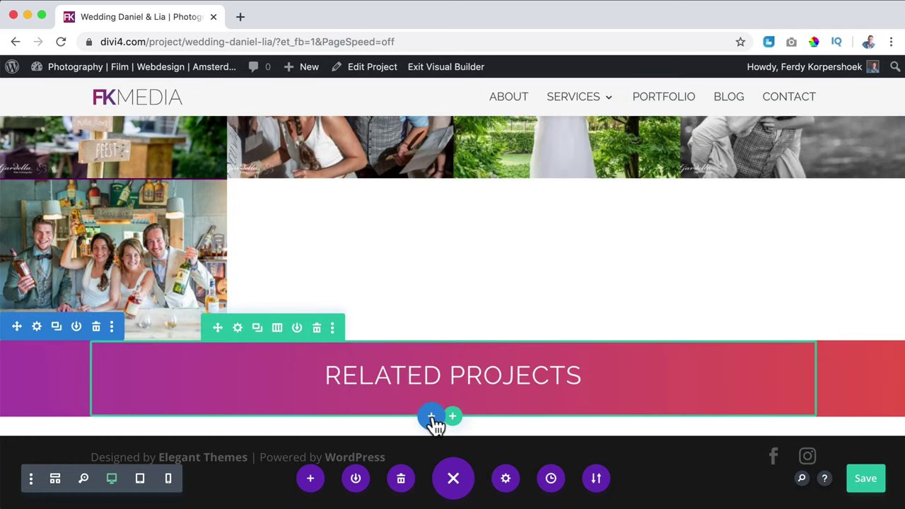
Step: Add a regular section below the Related Projects header with a single-column row containing a Portfolio module
click(431, 417)
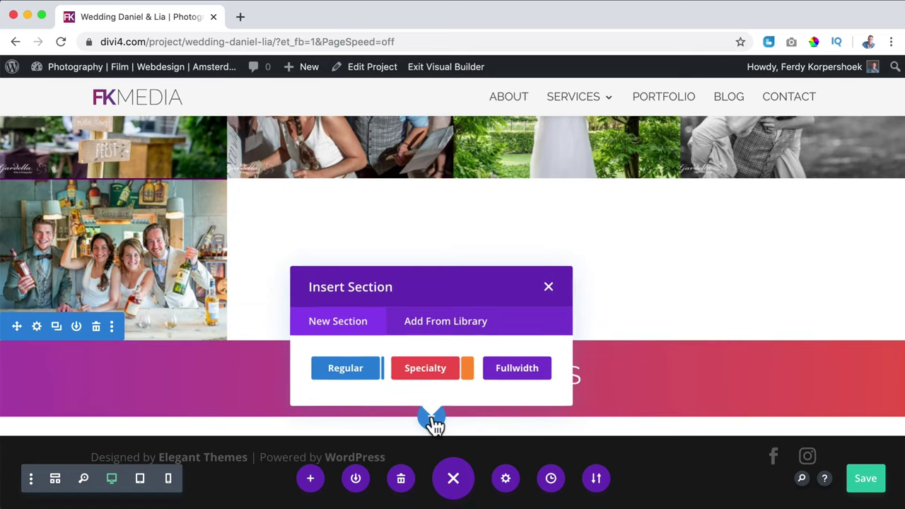
click(346, 368)
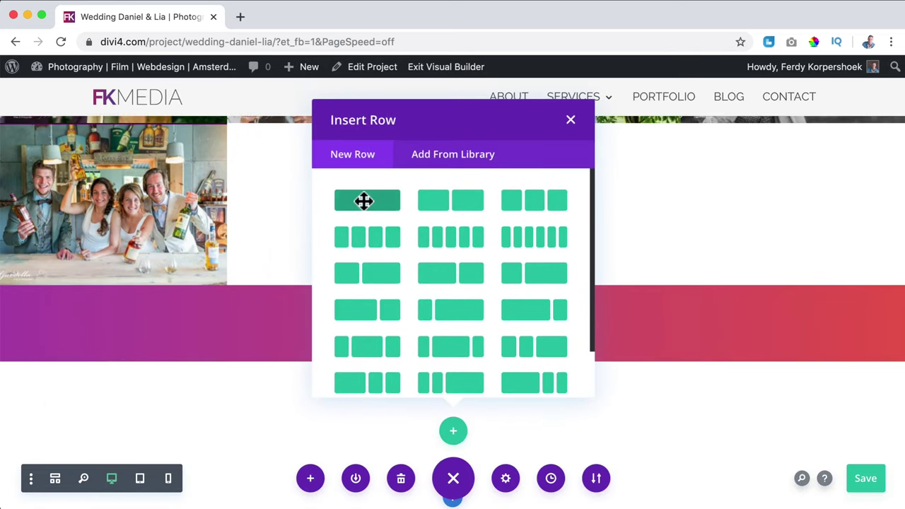
click(365, 200)
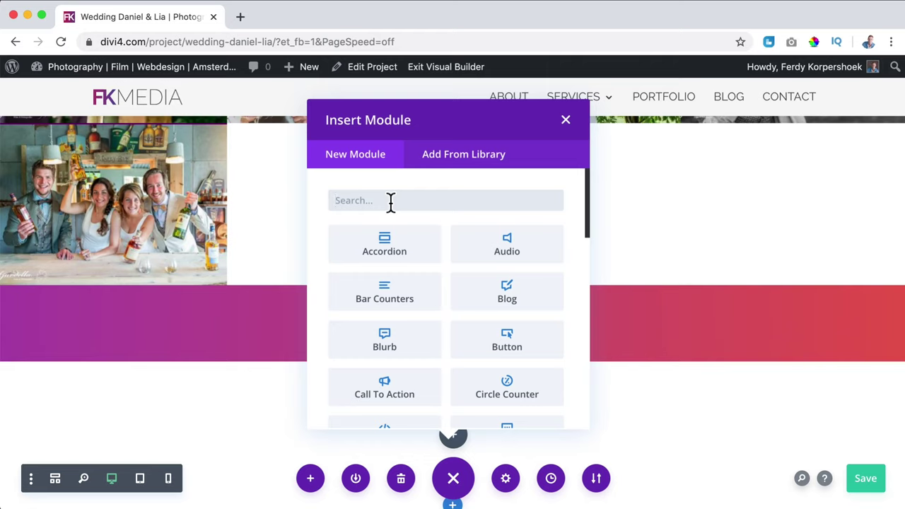
text(por)
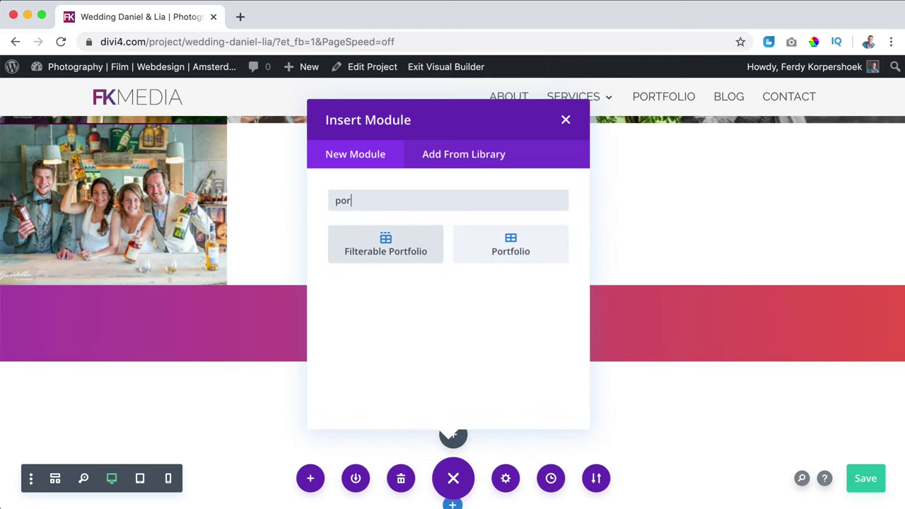
click(493, 258)
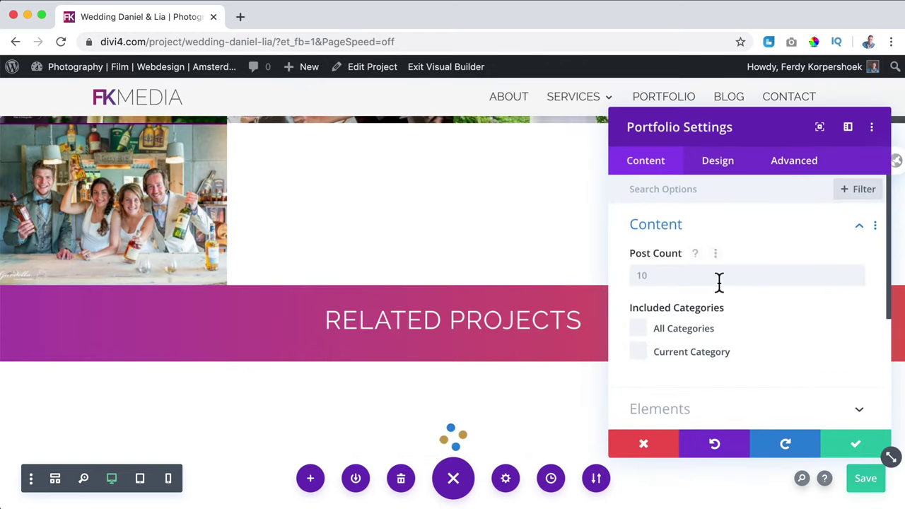
Step: Set the portfolio module's post count to 3 and include only projects from the current category
click(687, 278)
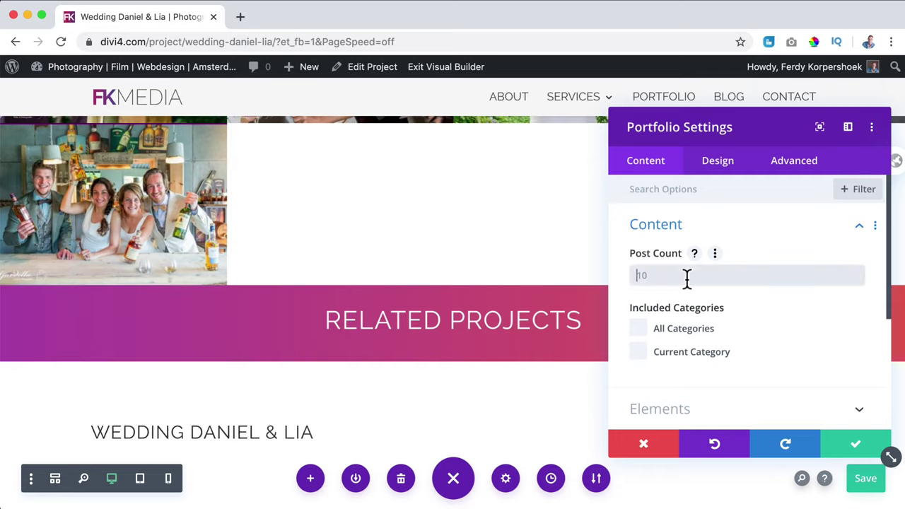
text(4)
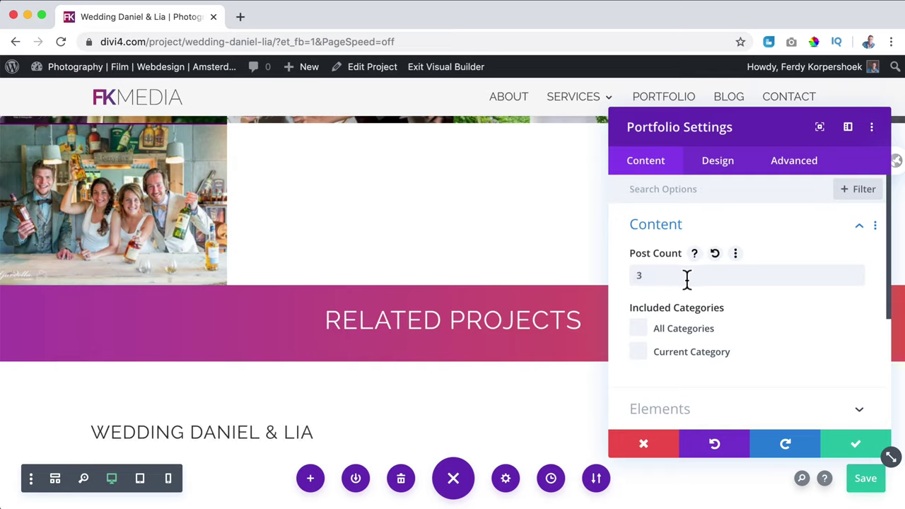
scroll(677, 322, down, 2)
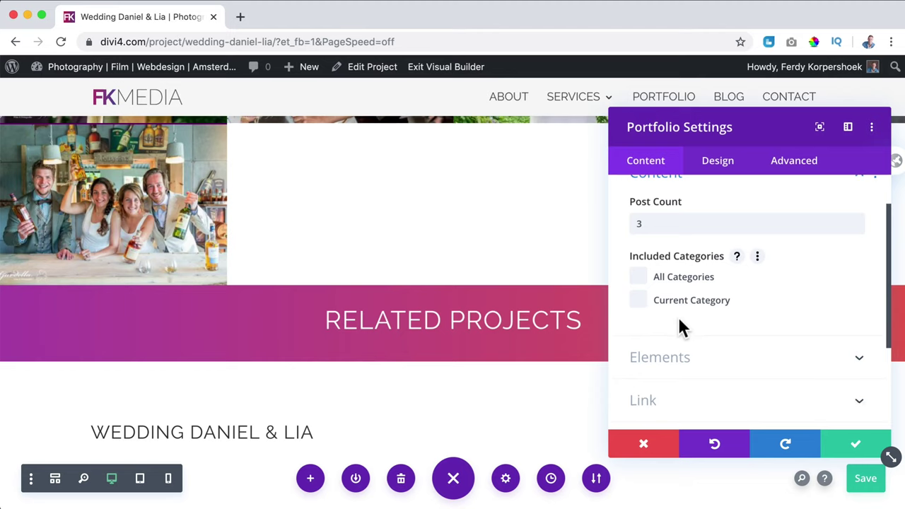
click(640, 299)
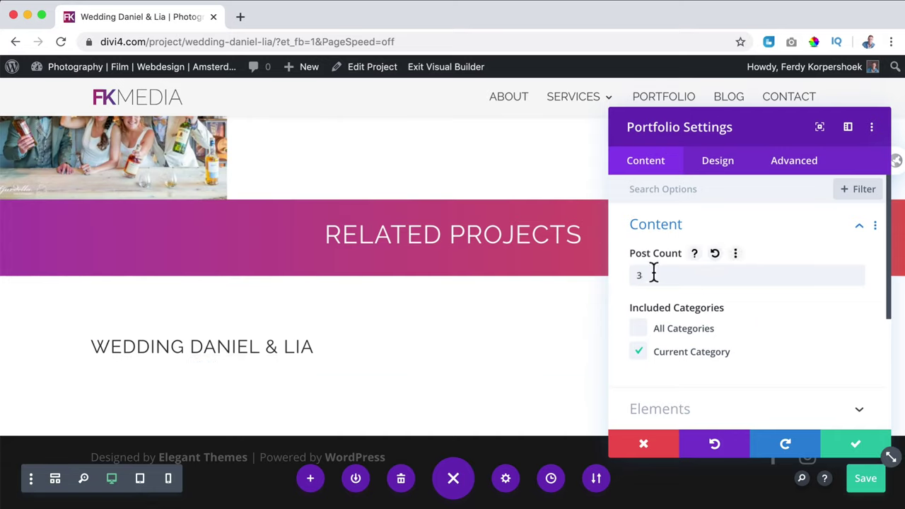
Step: Change the portfolio module's layout to Grid
click(707, 168)
click(683, 234)
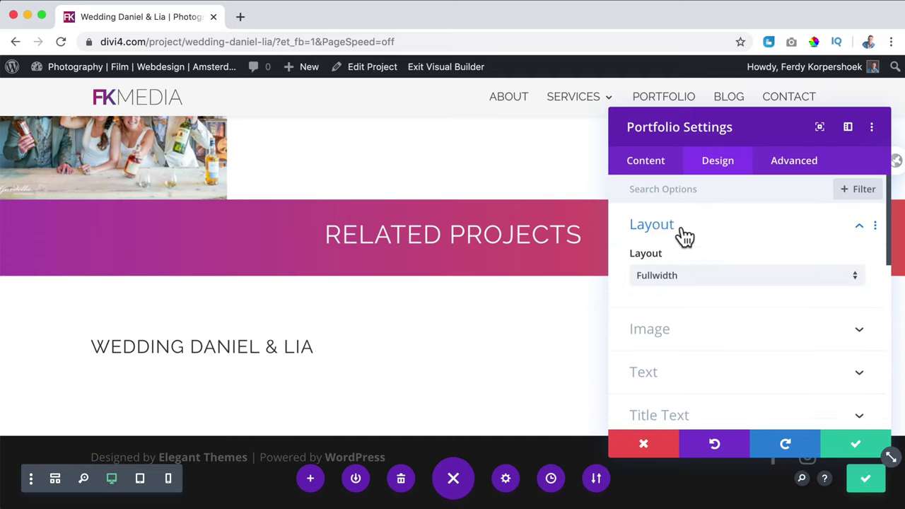
click(682, 279)
click(687, 312)
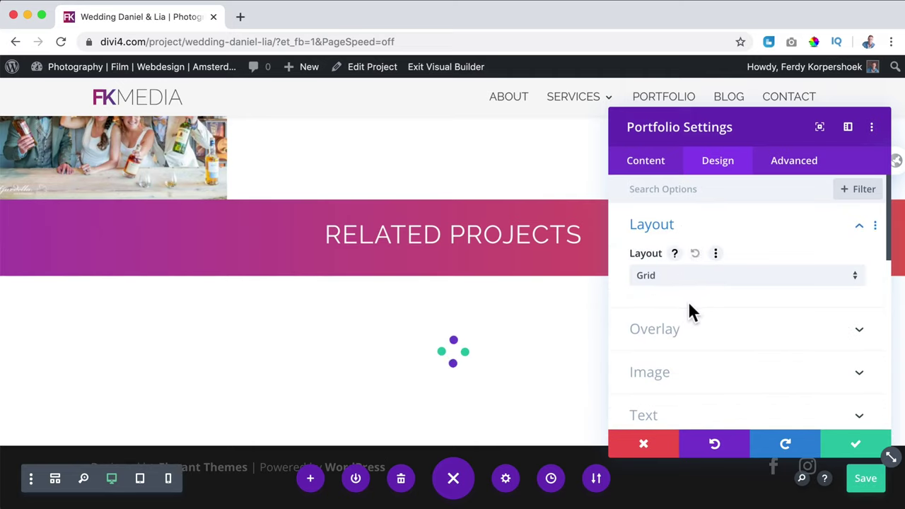
Step: Hide the categories and pagination in the portfolio module and save its settings
click(645, 164)
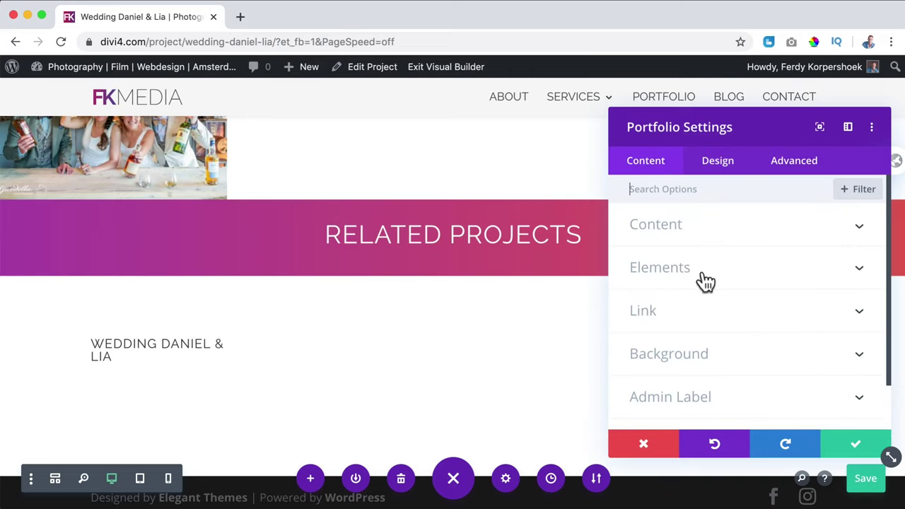
click(710, 233)
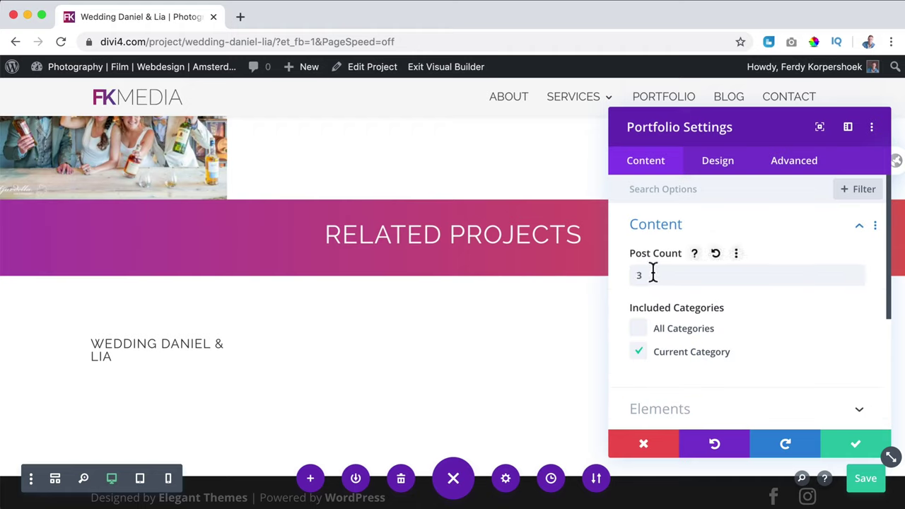
scroll(721, 301, down, 3)
click(696, 260)
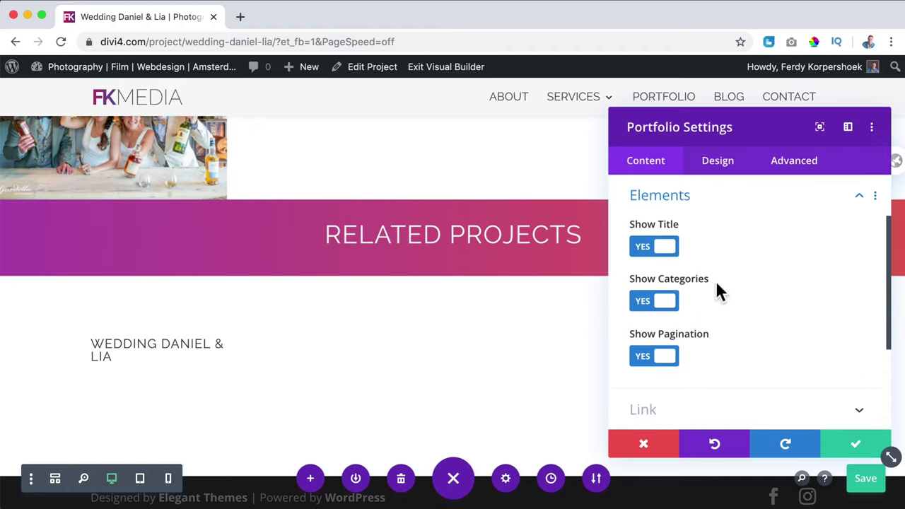
click(656, 304)
click(666, 359)
scroll(733, 343, down, 3)
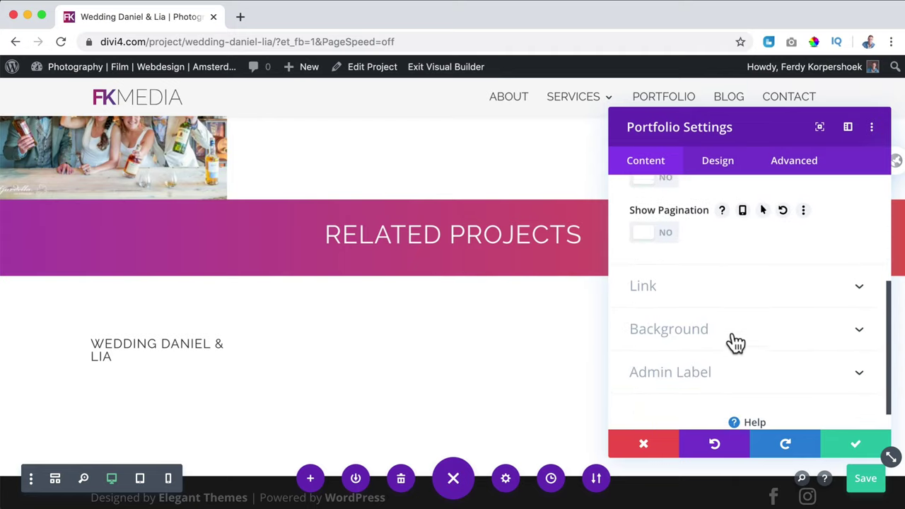
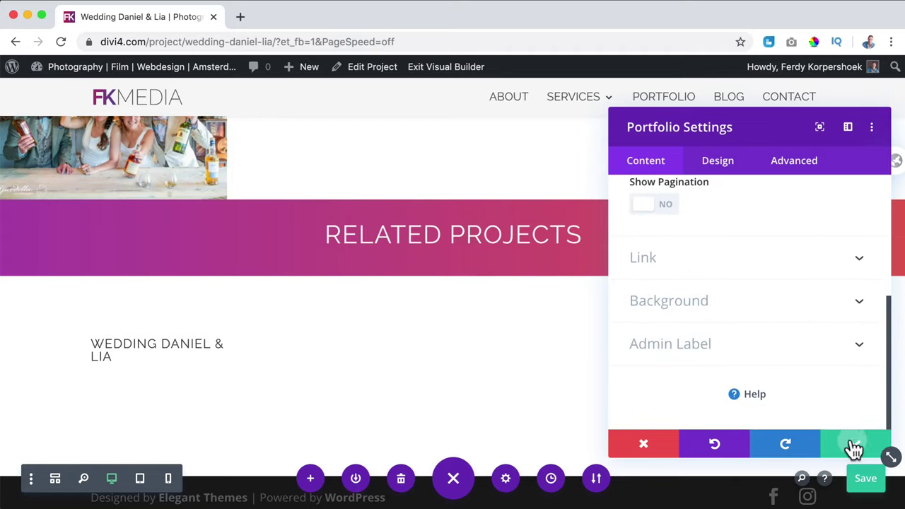
click(853, 445)
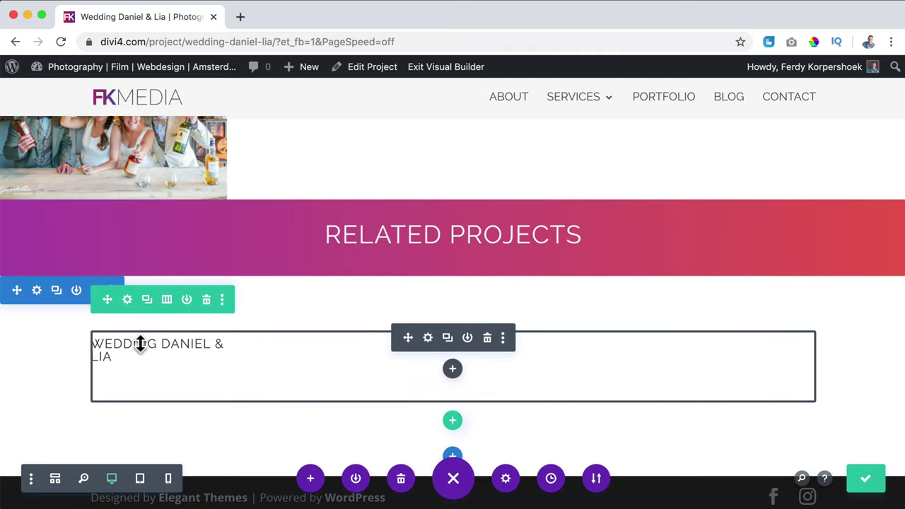
Step: Set the photo of the wedding couple on the red cargo bike as the project's featured image and update the project
click(370, 65)
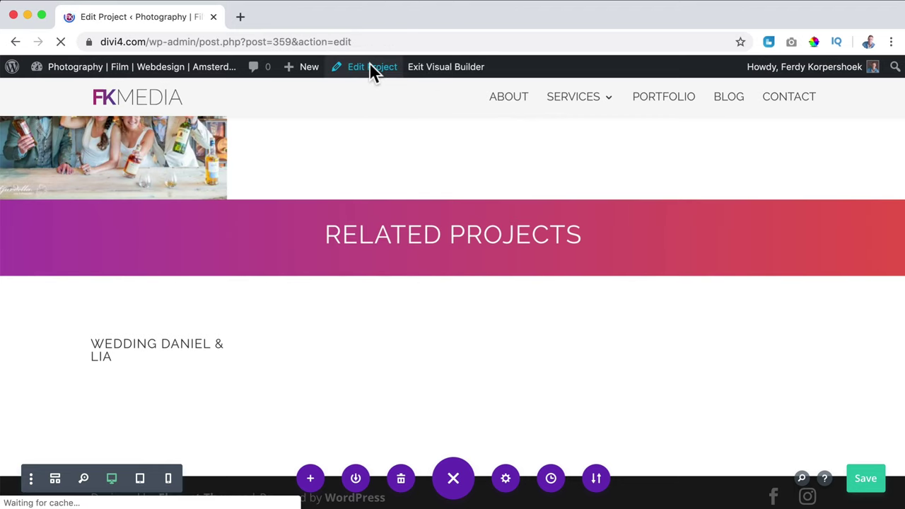
scroll(788, 262, down, 5)
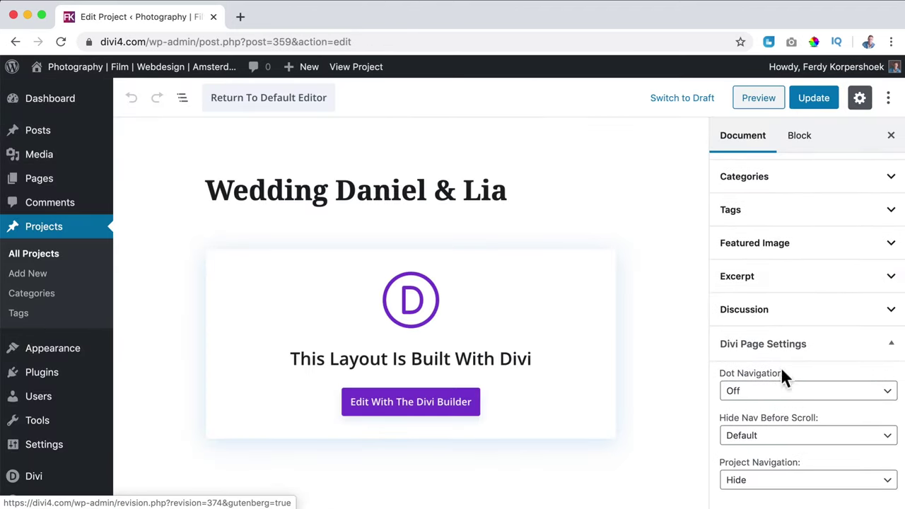
click(778, 247)
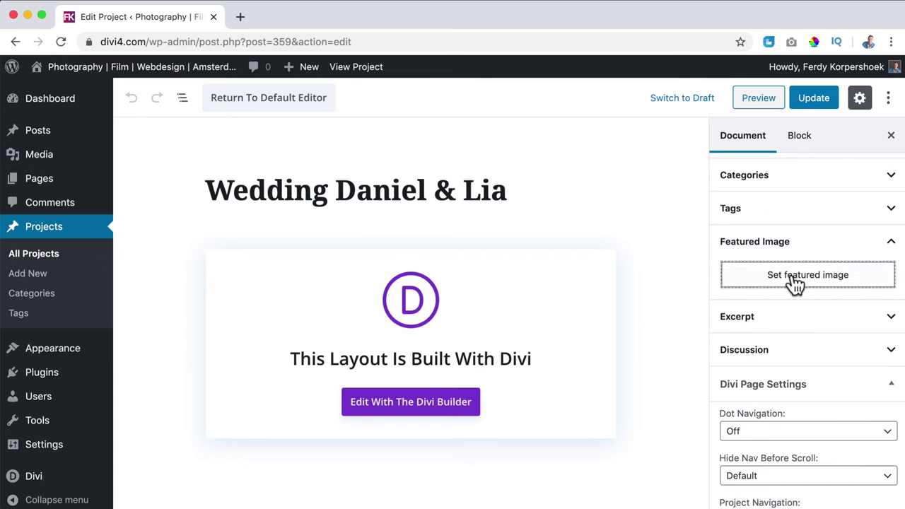
click(795, 279)
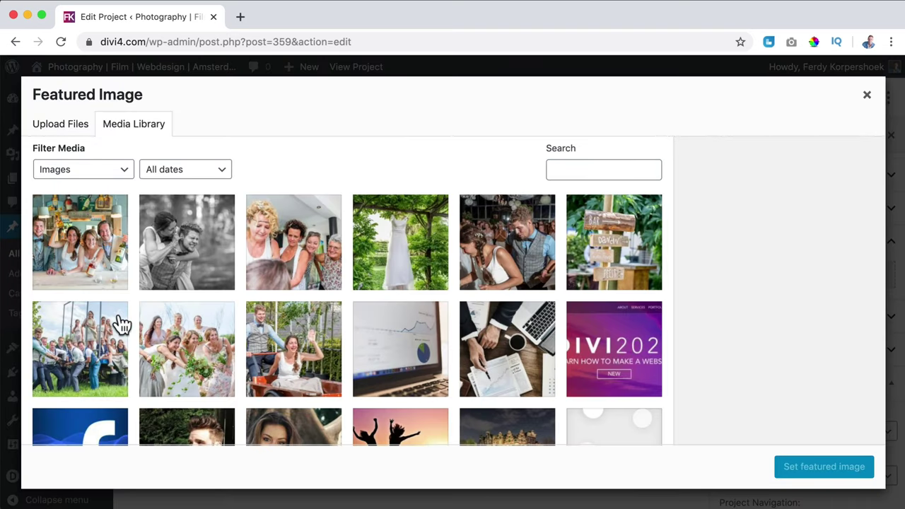
click(282, 385)
click(813, 472)
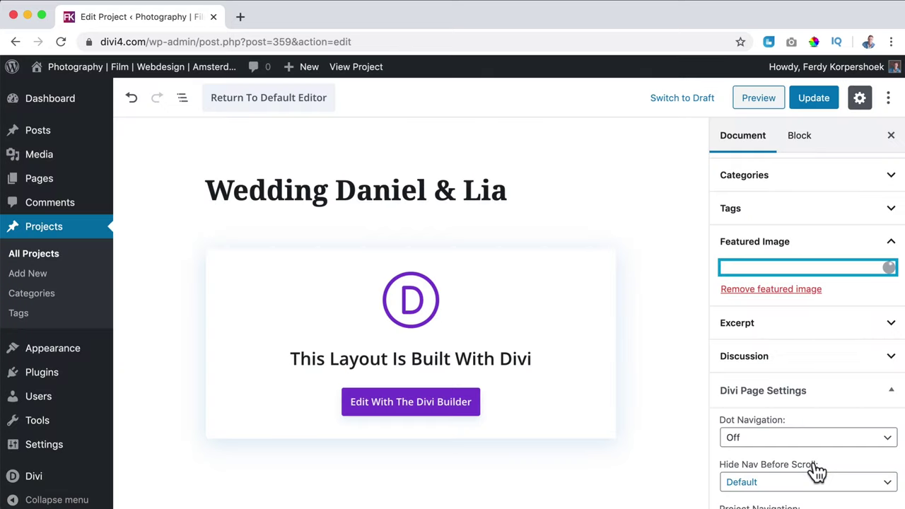
click(813, 98)
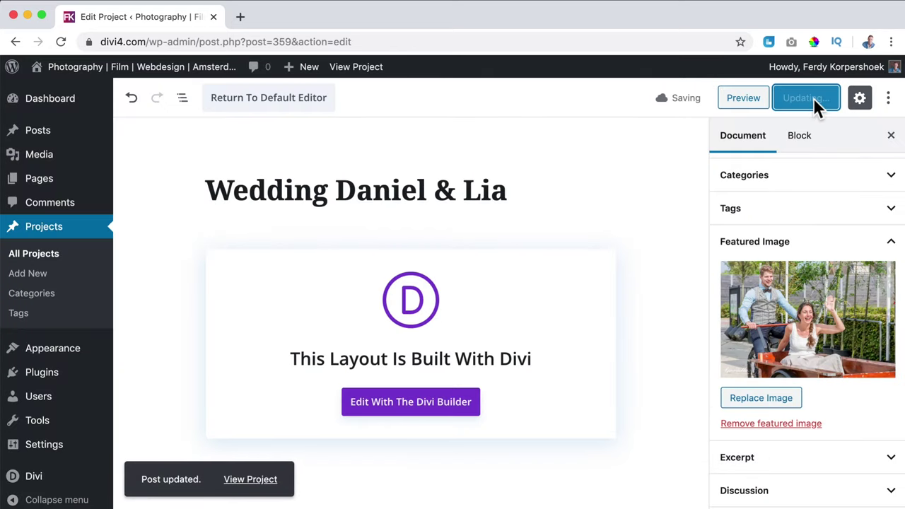
Step: View the published project page, browse several enlarged gallery photos and check the portfolio under Related Projects
click(357, 69)
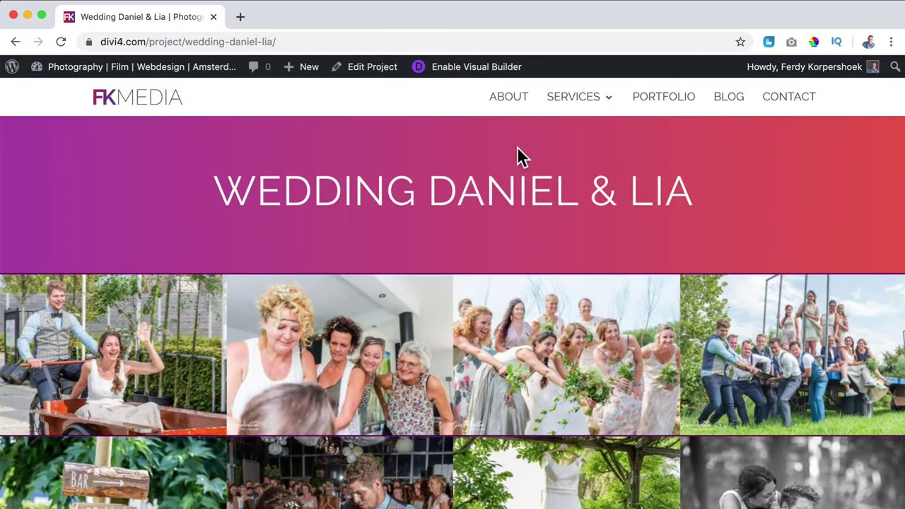
scroll(520, 185, down, 3)
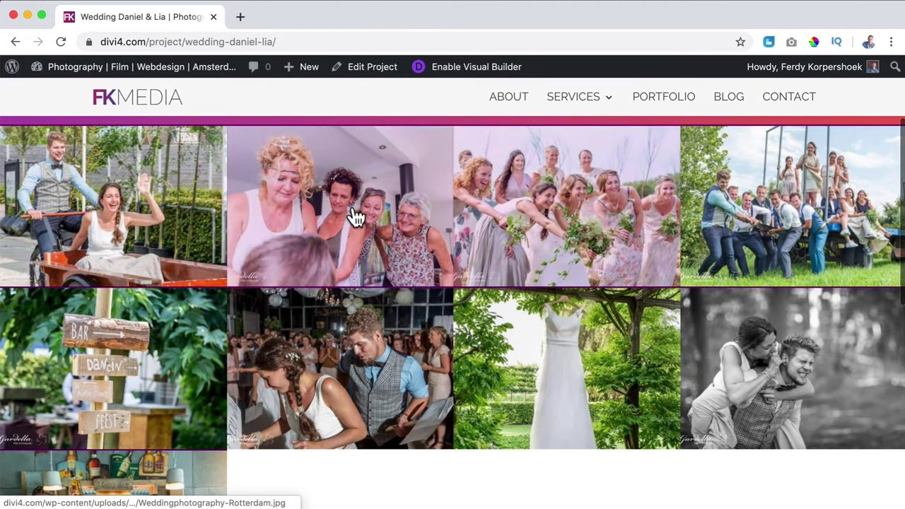
click(354, 216)
click(373, 217)
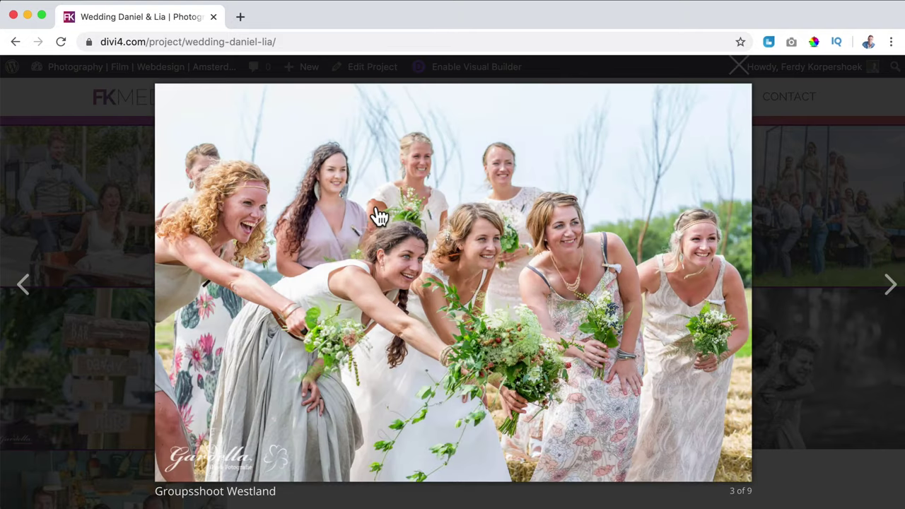
click(374, 217)
click(377, 216)
click(380, 215)
click(379, 215)
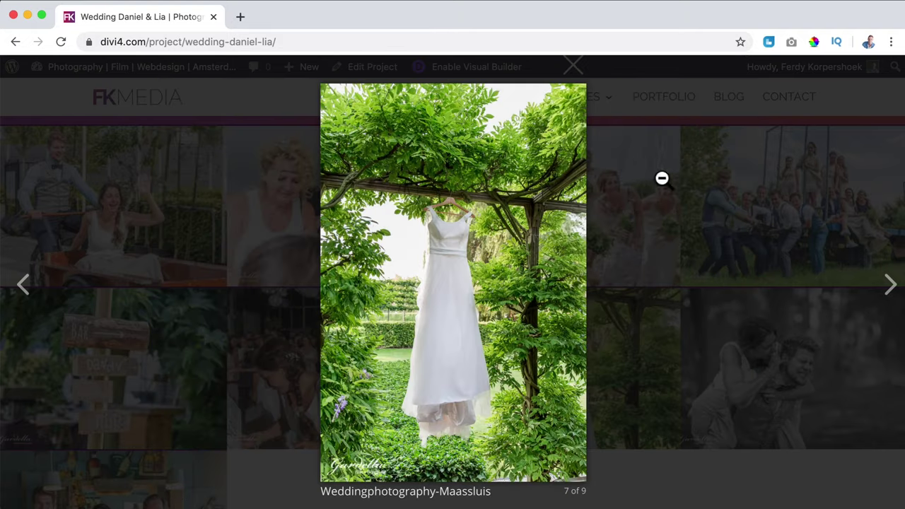
click(711, 172)
scroll(587, 224, down, 4)
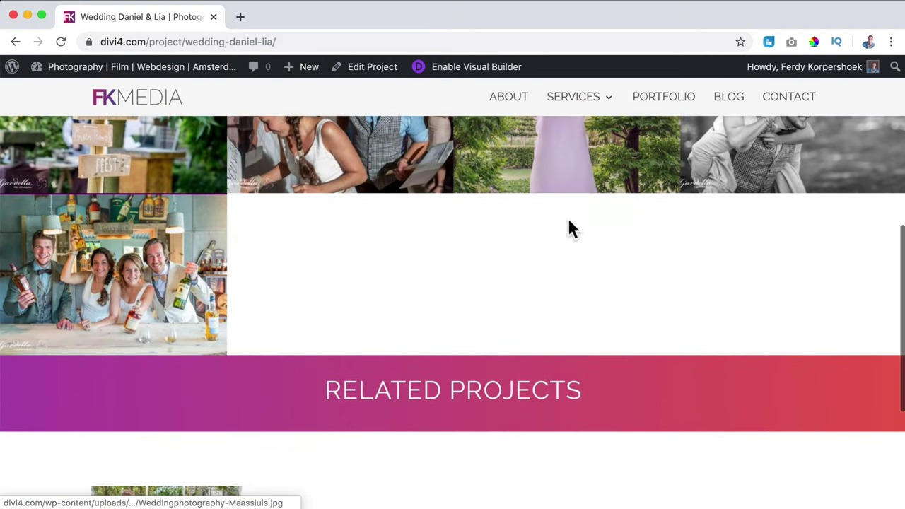
scroll(566, 226, down, 3)
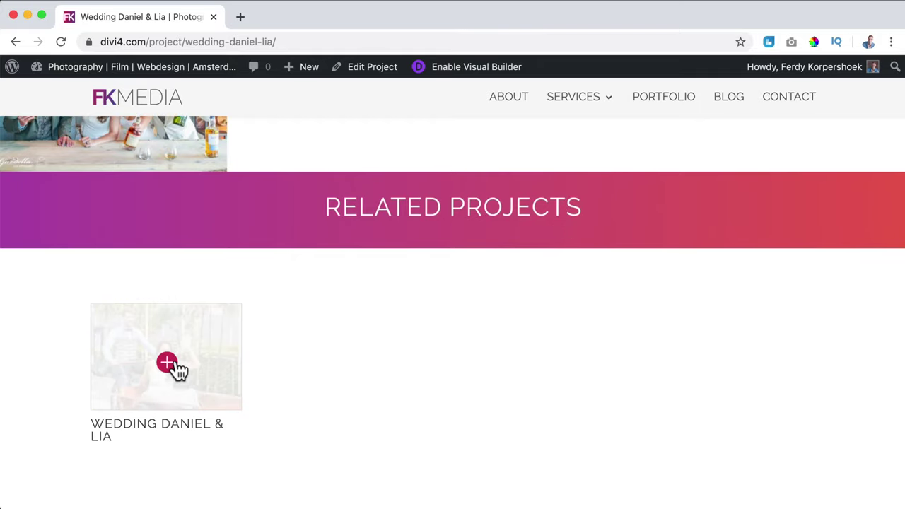
scroll(340, 364, down, 2)
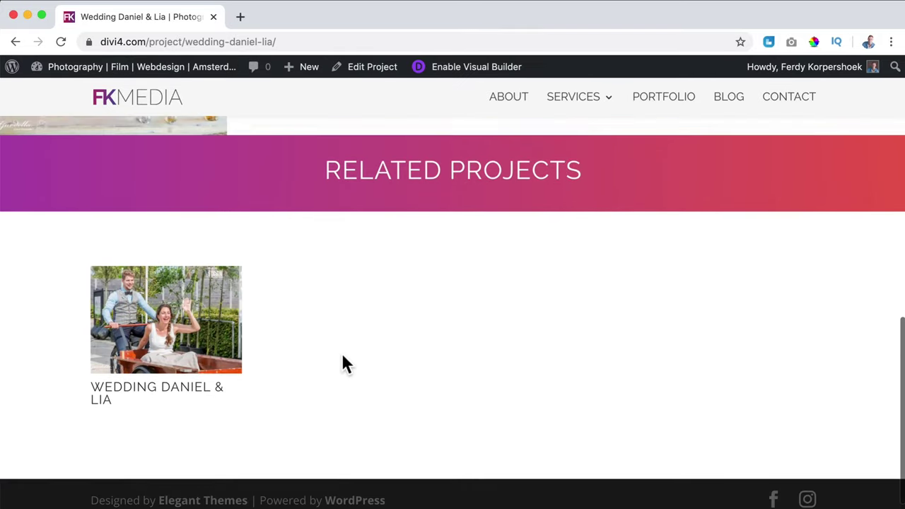
scroll(342, 352, up, 1)
Step: In the visual builder, give the related portfolio's row a custom gutter width of 1 and save the row settings
click(459, 67)
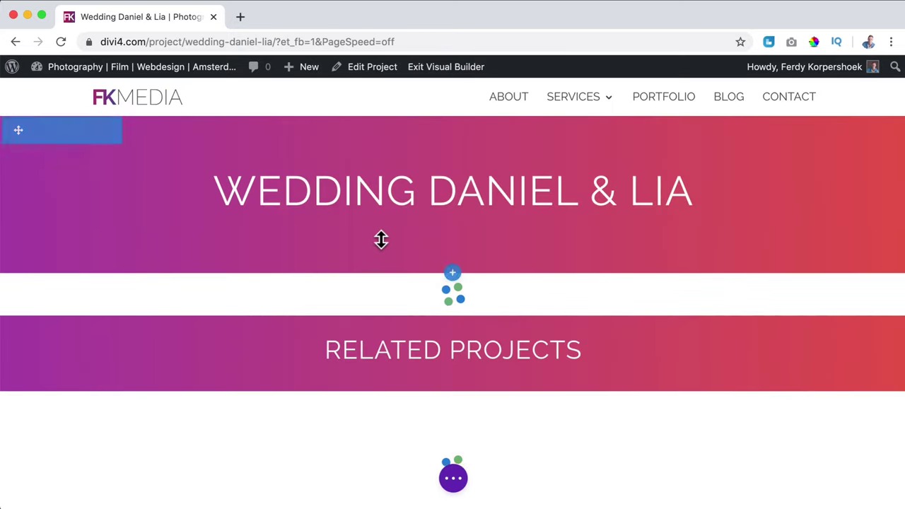
scroll(333, 254, down, 5)
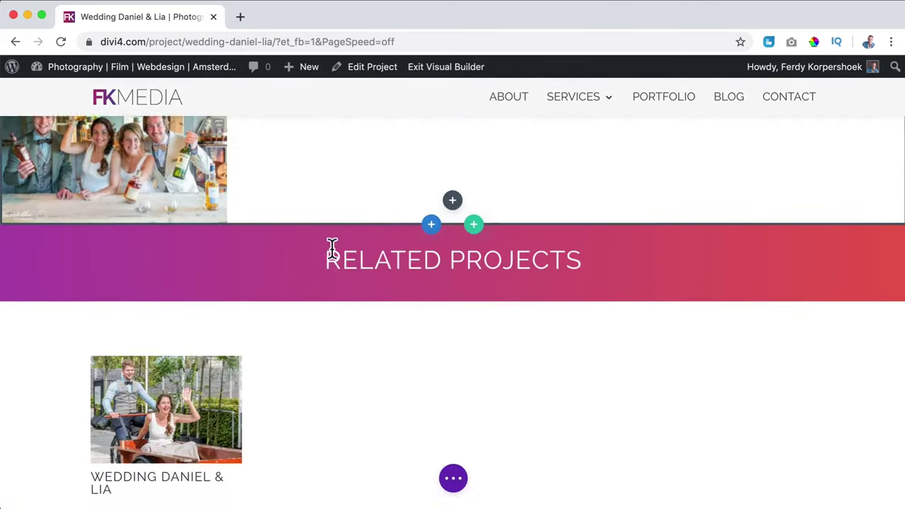
scroll(332, 251, down, 3)
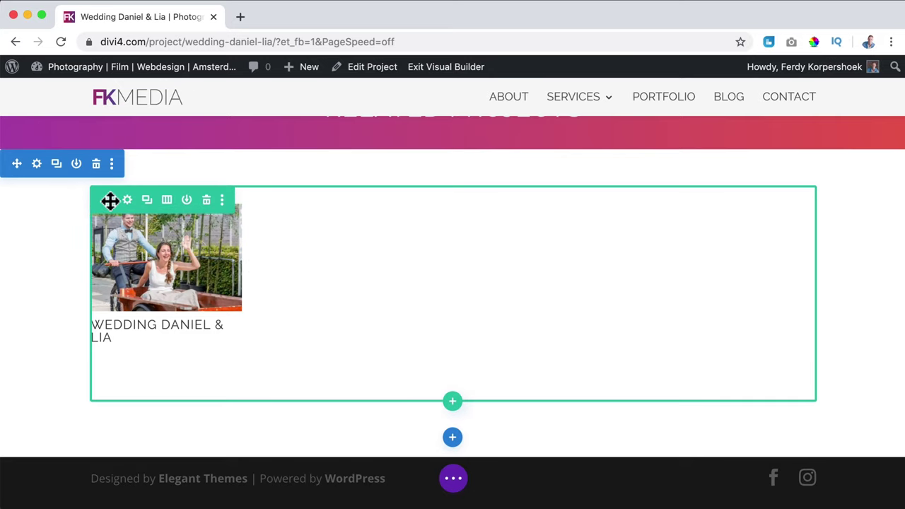
click(127, 201)
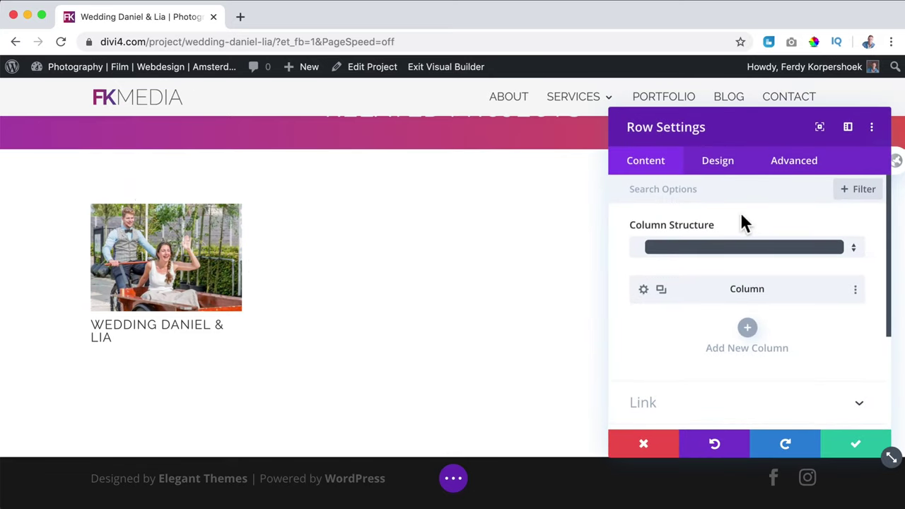
click(715, 170)
click(694, 232)
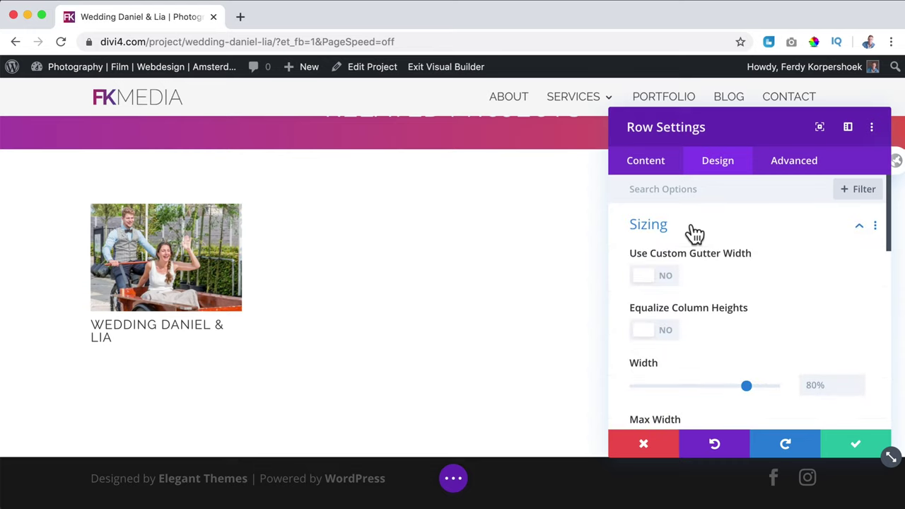
click(666, 281)
drag(726, 330, 644, 338)
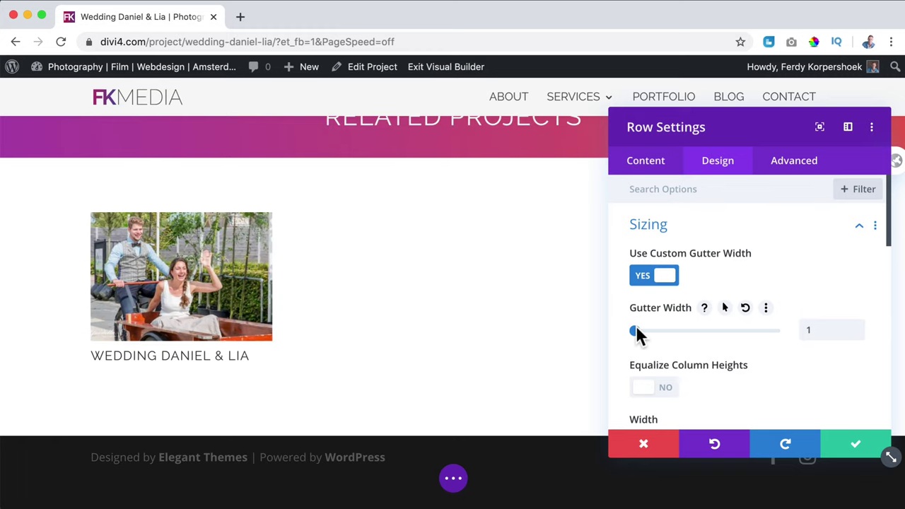
scroll(693, 311, down, 5)
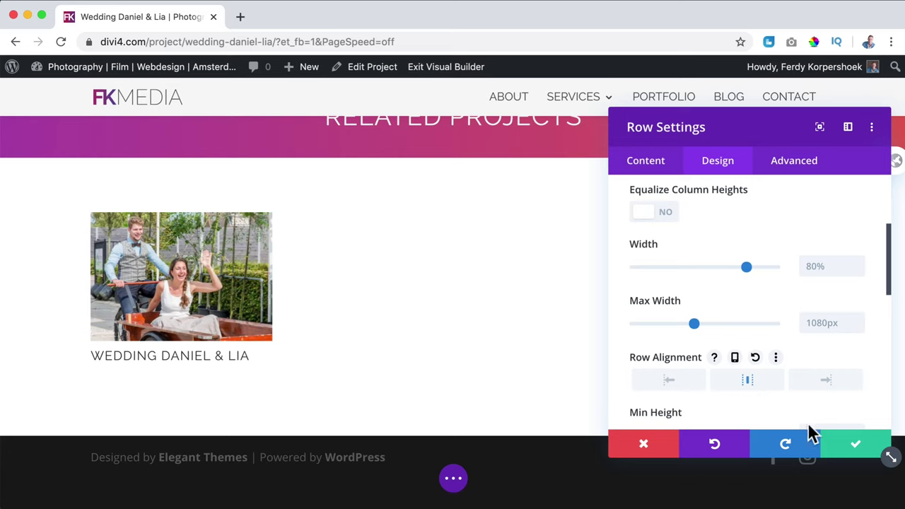
click(852, 445)
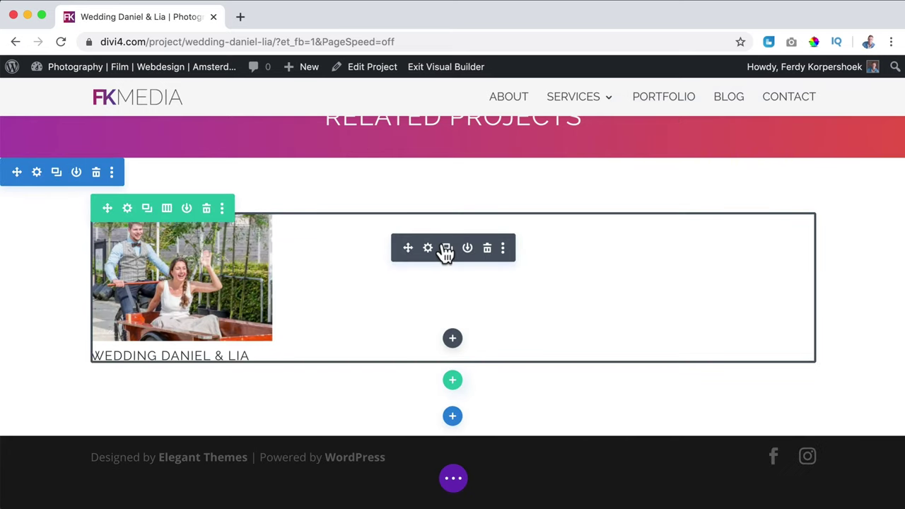
Step: Center the text alignment of the portfolio module under Related Projects
click(428, 249)
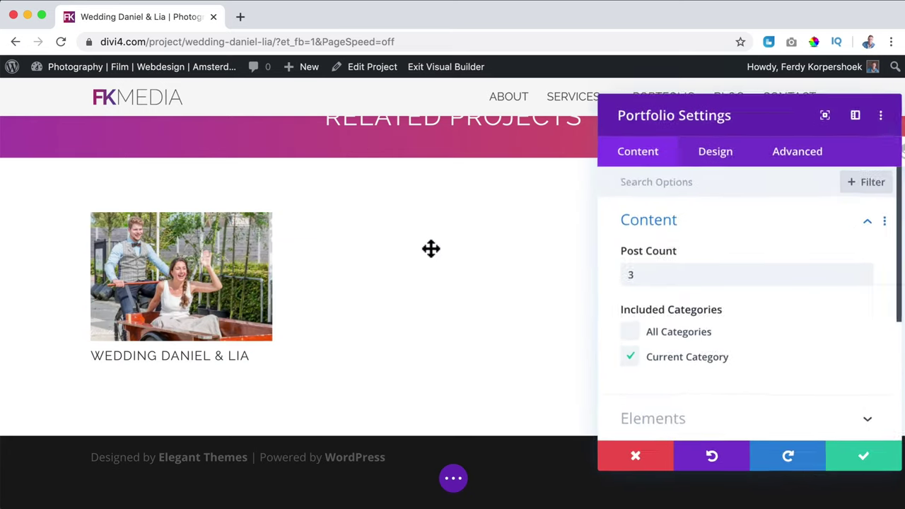
click(714, 176)
click(683, 330)
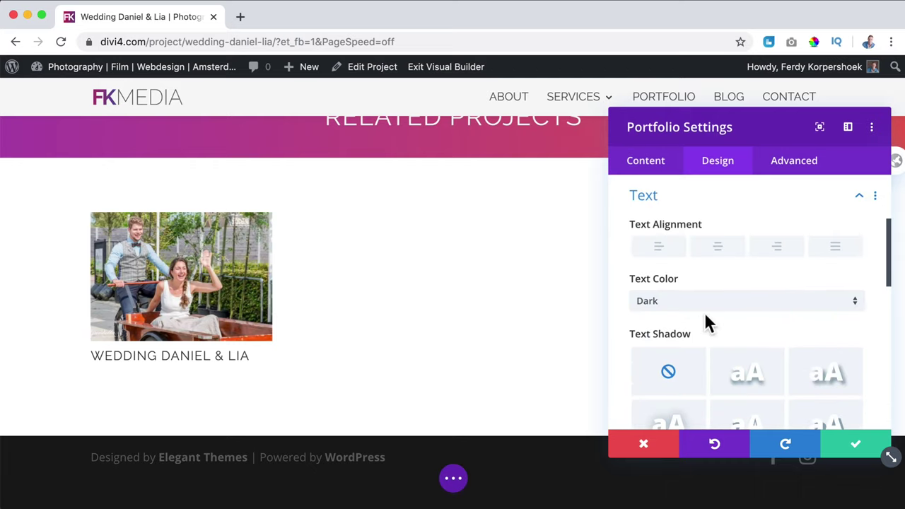
click(716, 248)
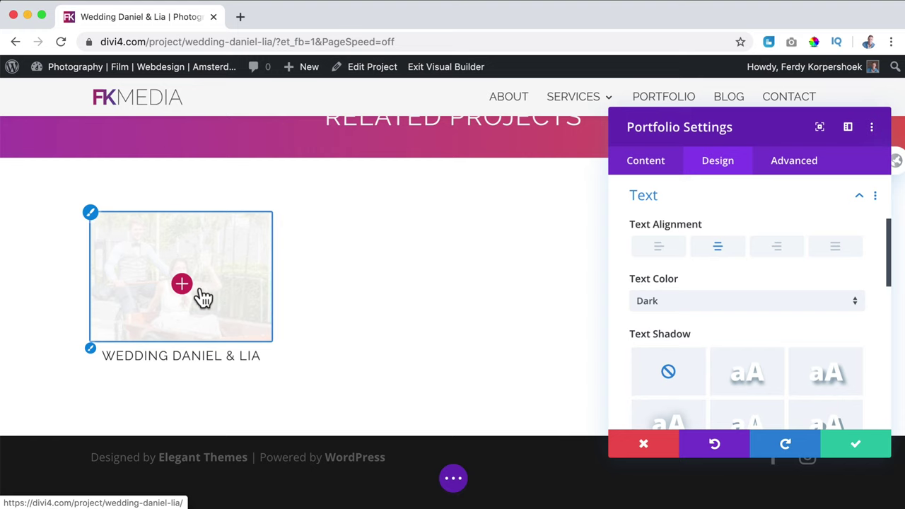
Step: Make the portfolio overlay's zoom icon color fully transparent with rgba(0,0,0,0)
scroll(727, 256, up, 3)
click(684, 270)
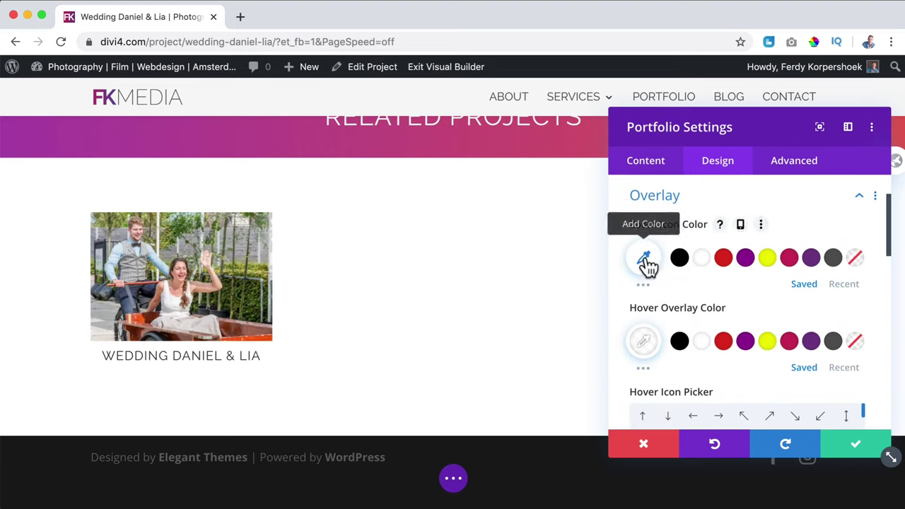
click(642, 259)
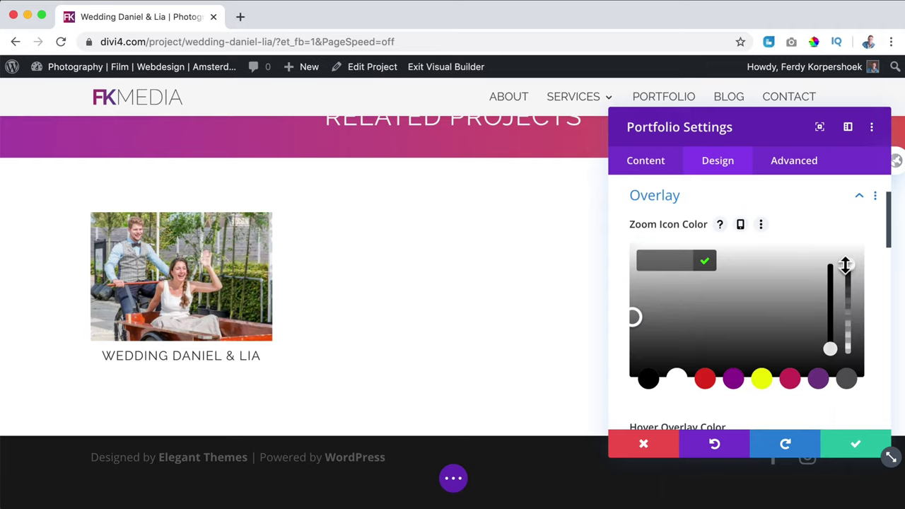
drag(845, 264, 852, 381)
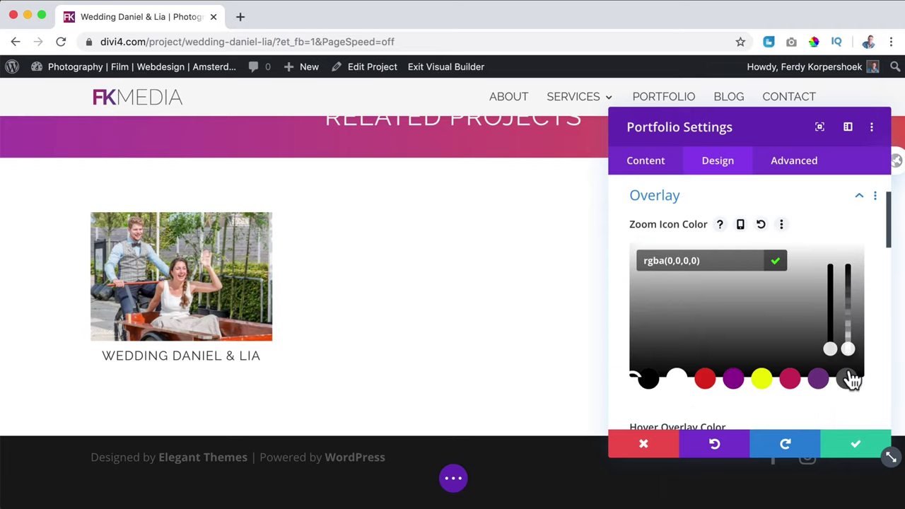
click(848, 216)
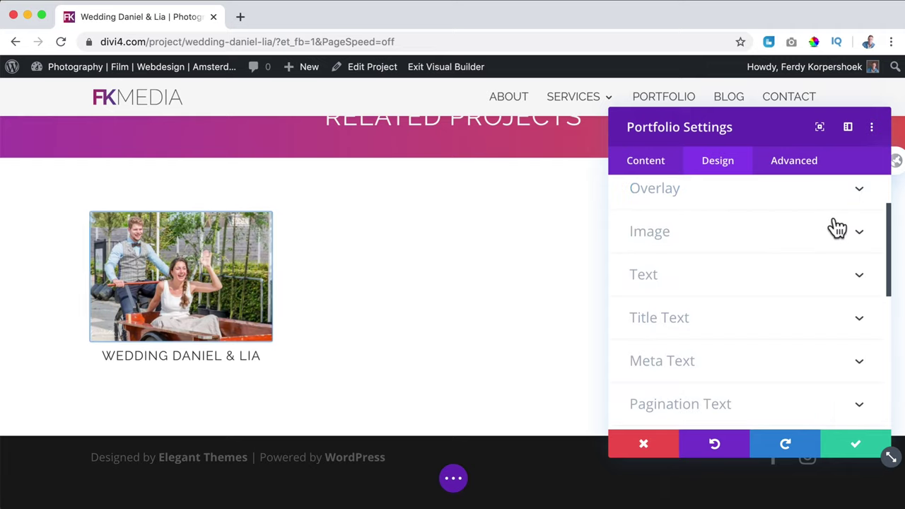
click(725, 199)
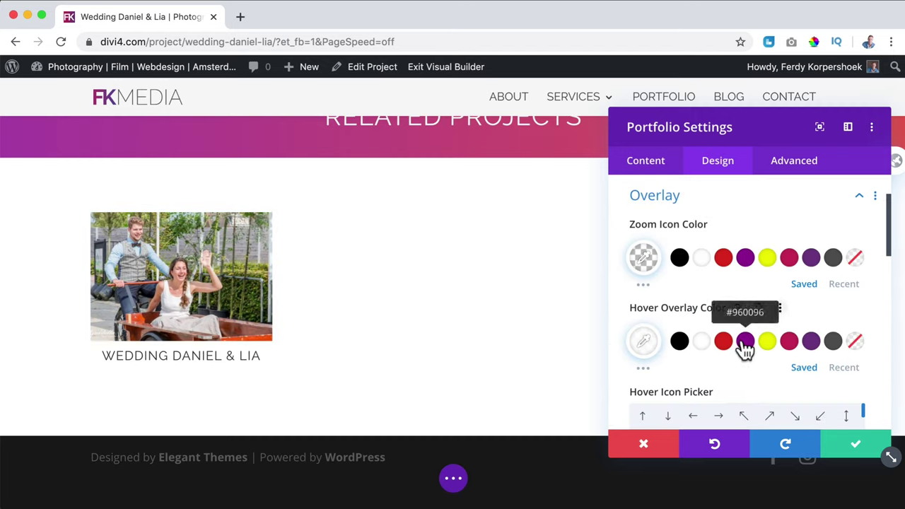
Step: Set the portfolio's hover overlay color to semi-transparent purple, rgba(150,0,150,0.29), and save the module settings
click(744, 343)
click(645, 342)
scroll(827, 325, down, 2)
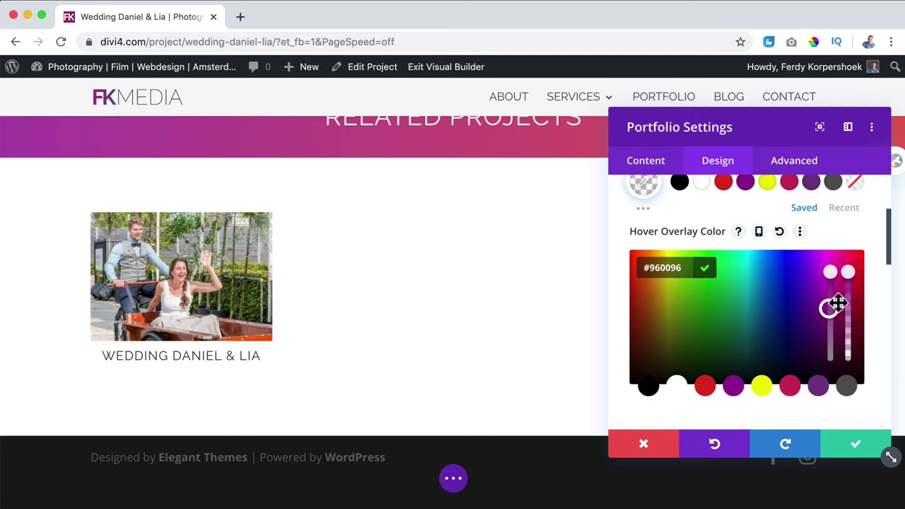
drag(848, 271, 849, 303)
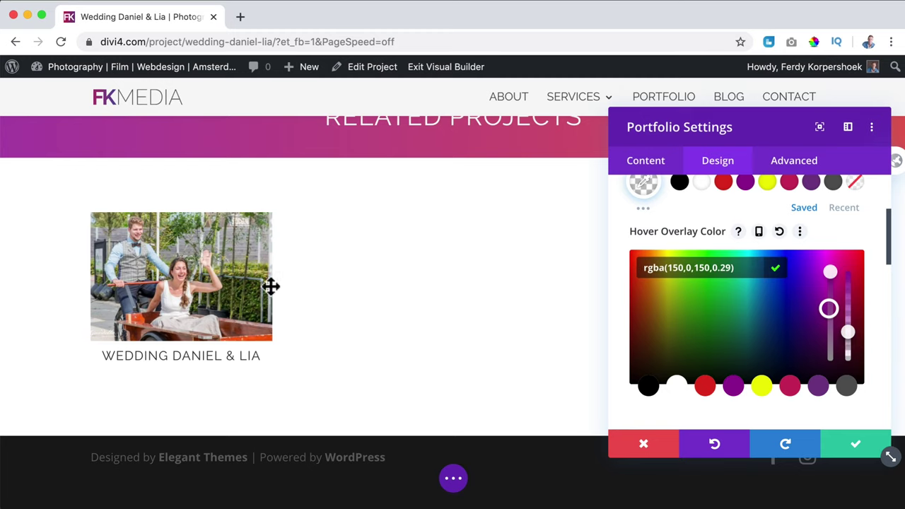
scroll(330, 271, up, 3)
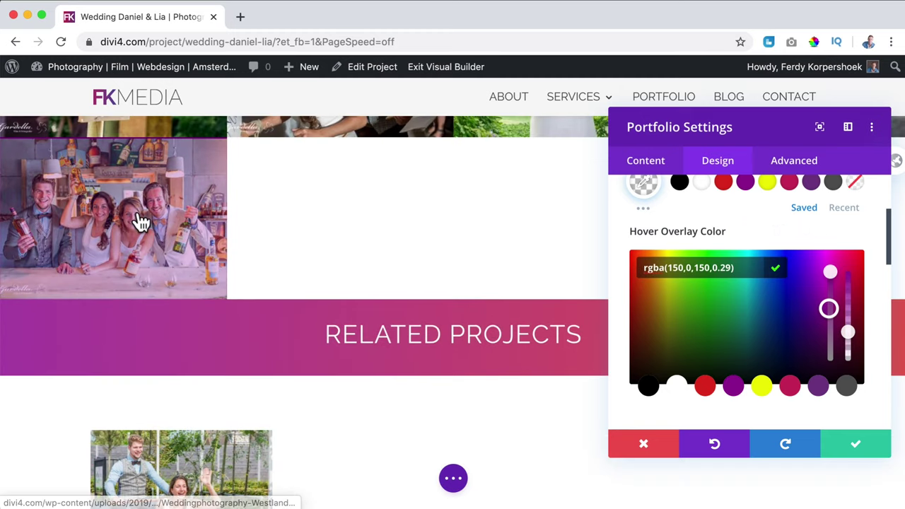
scroll(329, 246, down, 3)
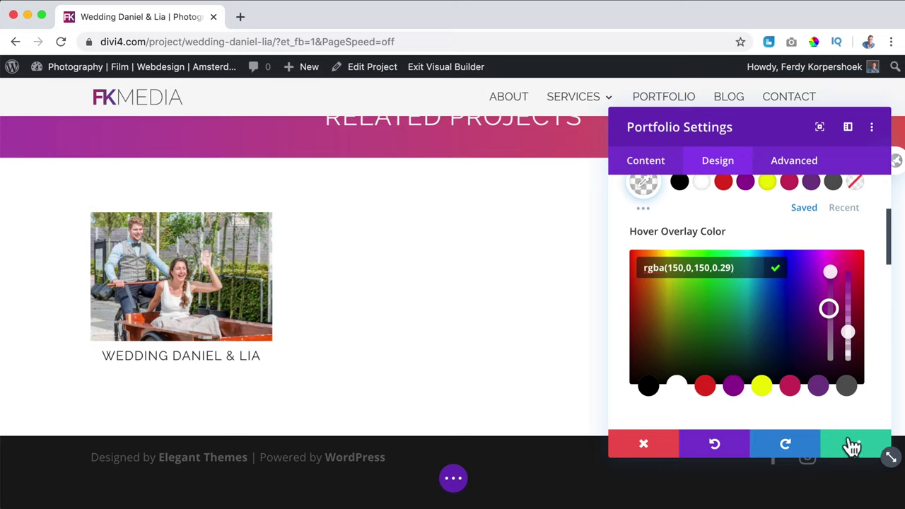
click(852, 445)
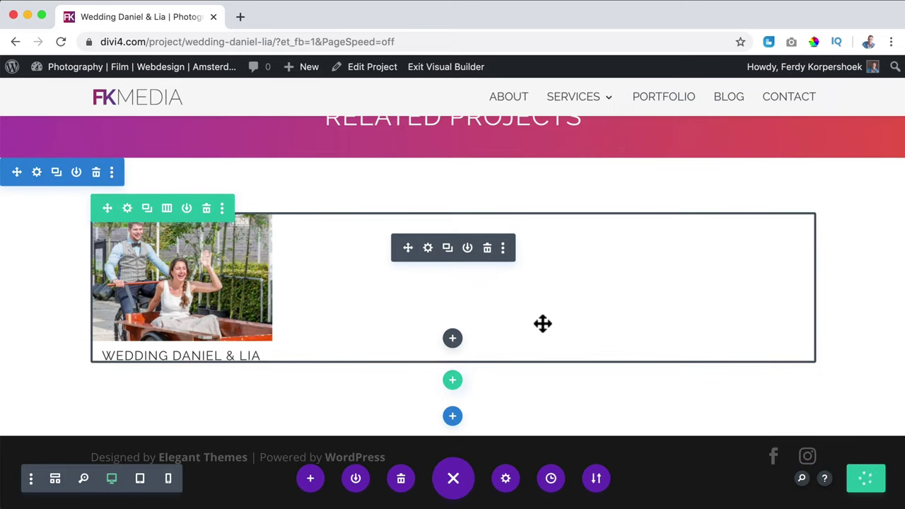
Step: Save the current page layout to the Divi Library under the name "Project Template"
click(356, 478)
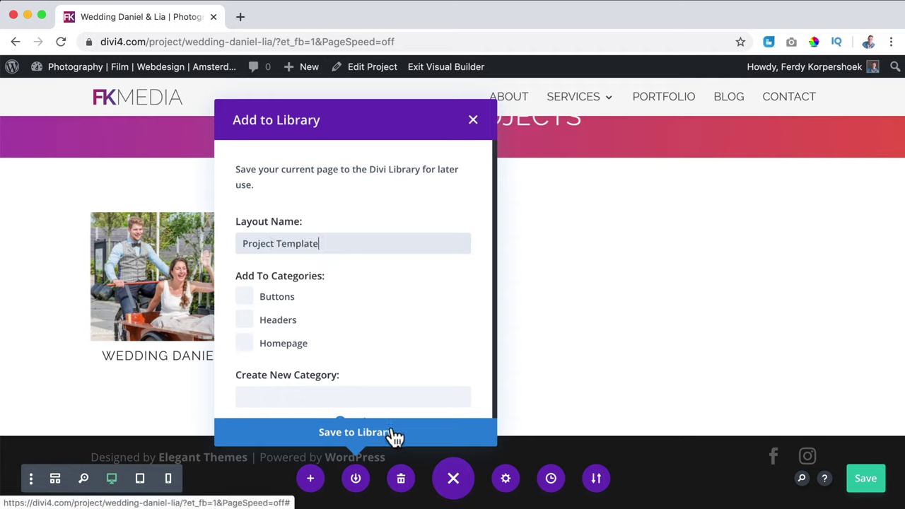
click(357, 432)
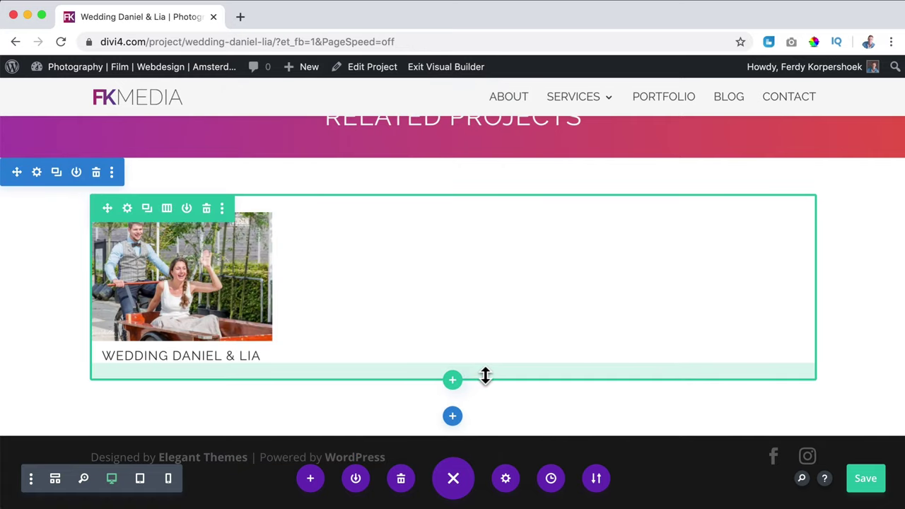
Step: In the wedding project's WordPress editor, add and assign a new category named Photography and update the project
click(369, 71)
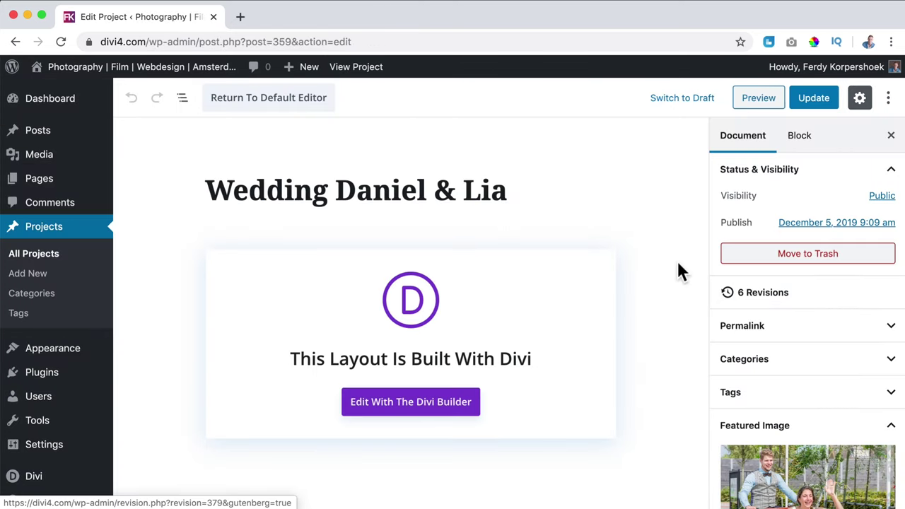
scroll(862, 350, down, 3)
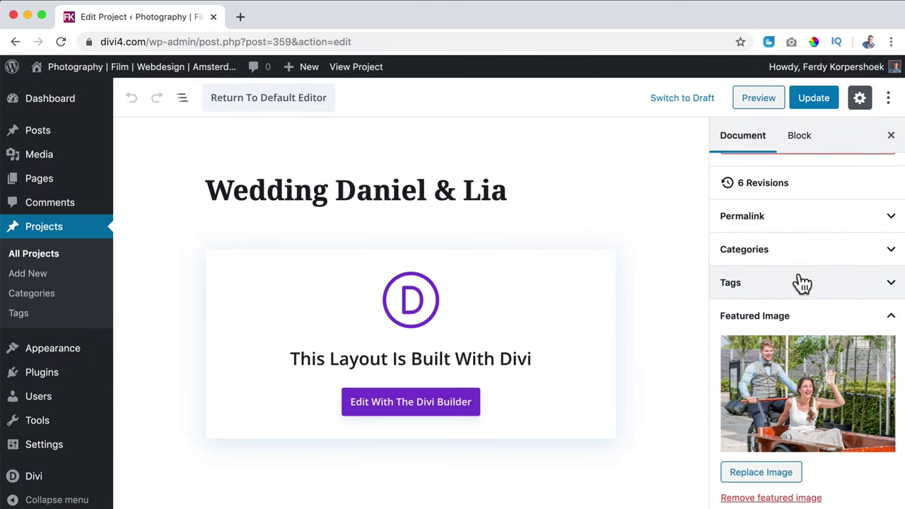
click(886, 255)
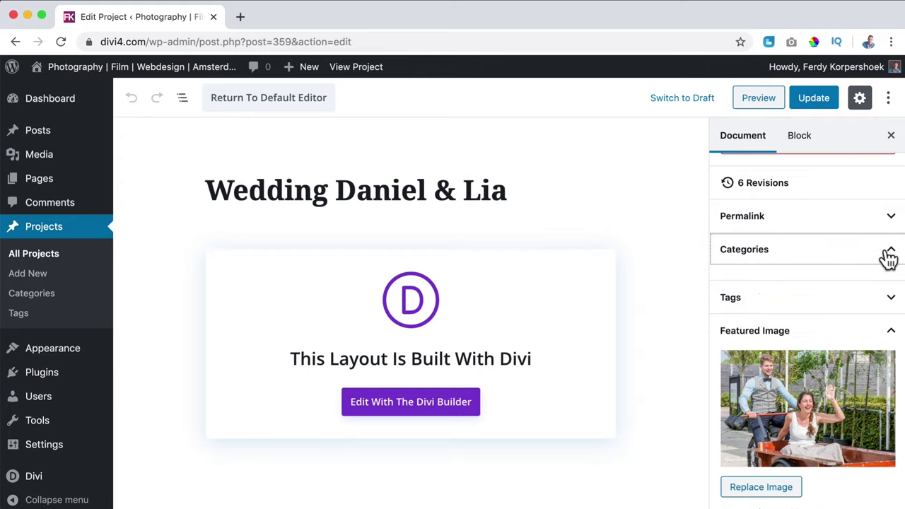
click(781, 286)
click(778, 327)
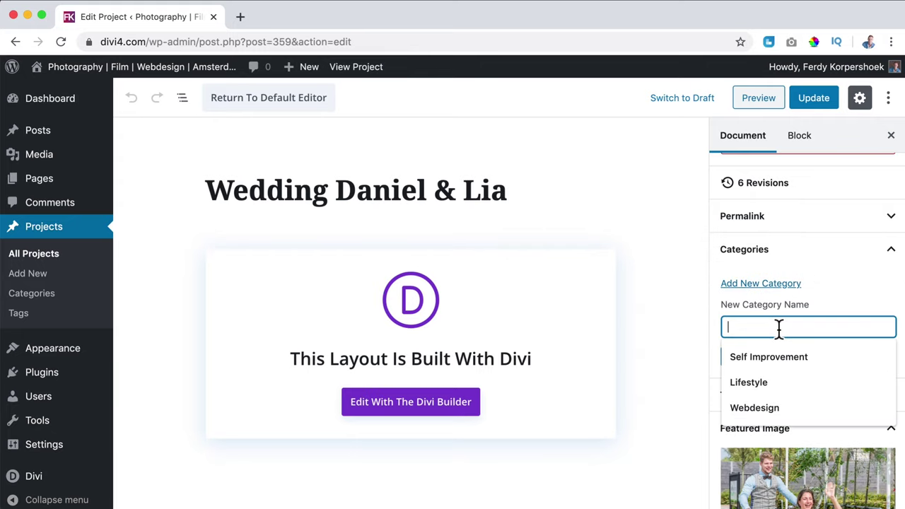
text(Photograph)
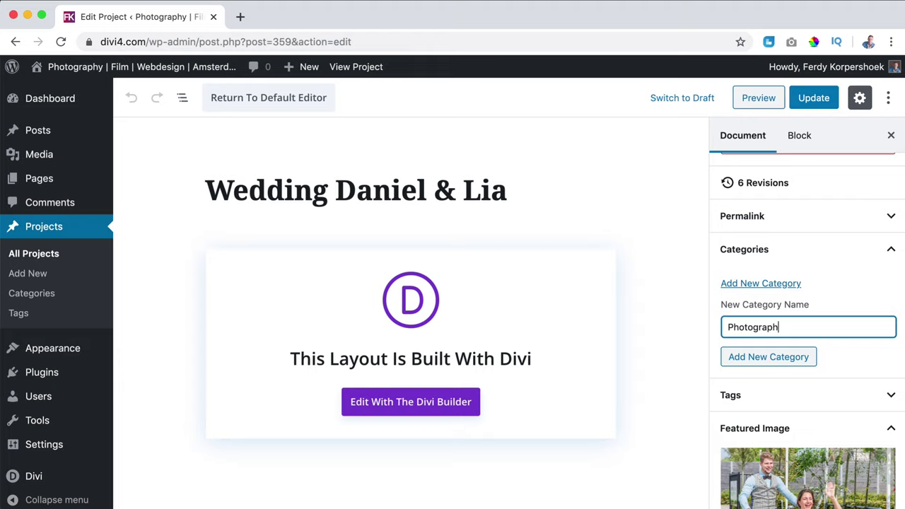
text(y)
click(774, 365)
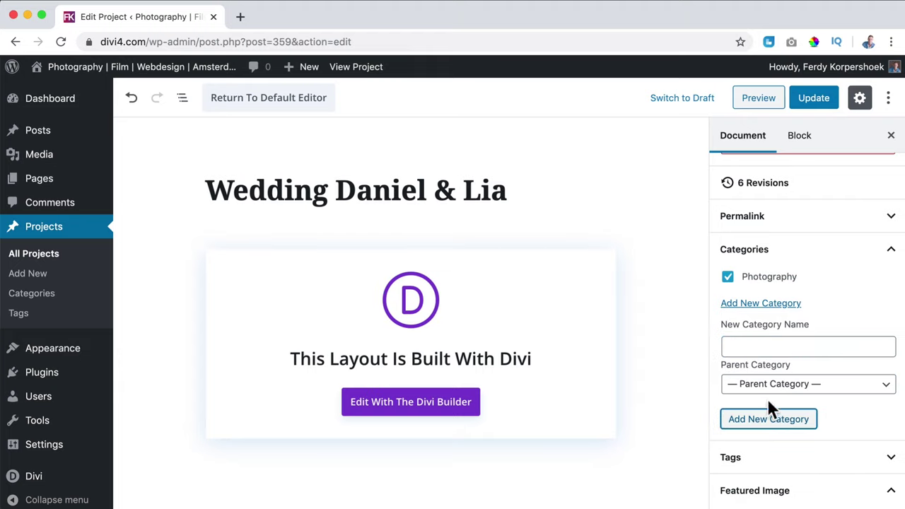
click(815, 102)
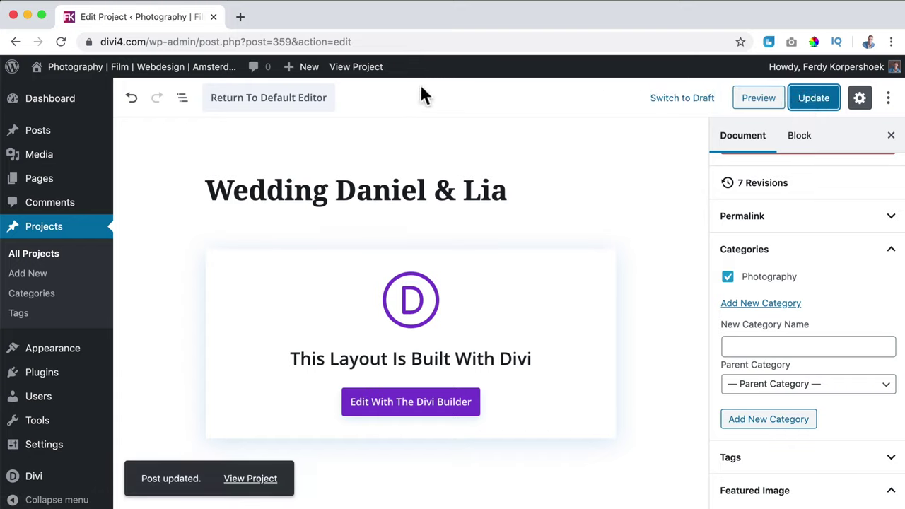
Step: Create a new project titled "Montana Lisianthus"
mouse_move(304, 74)
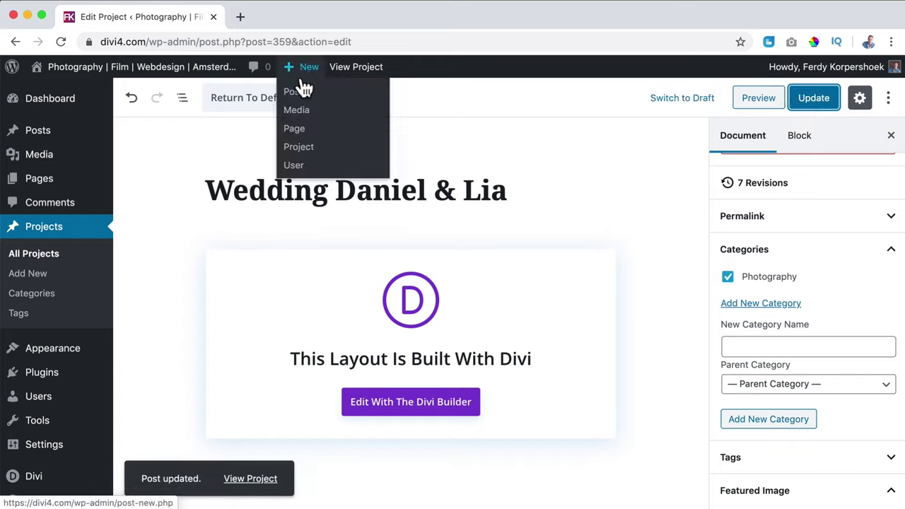
click(299, 147)
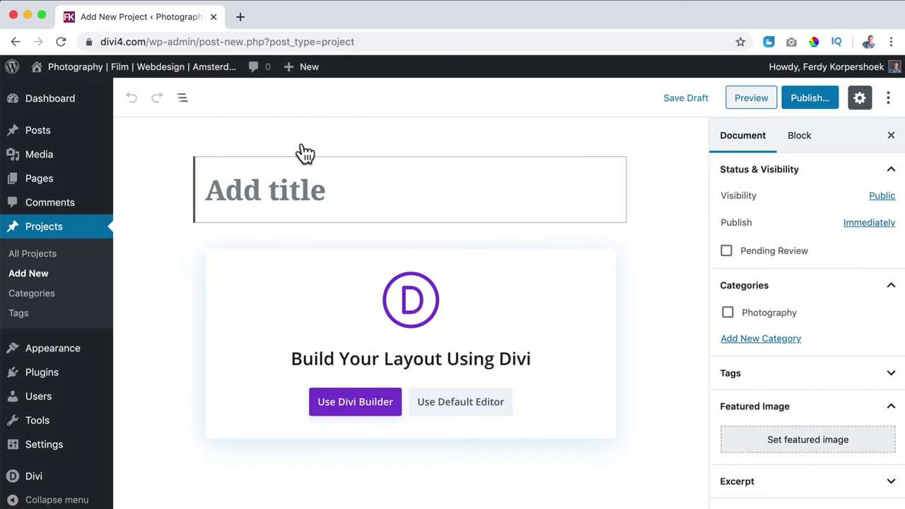
text(M)
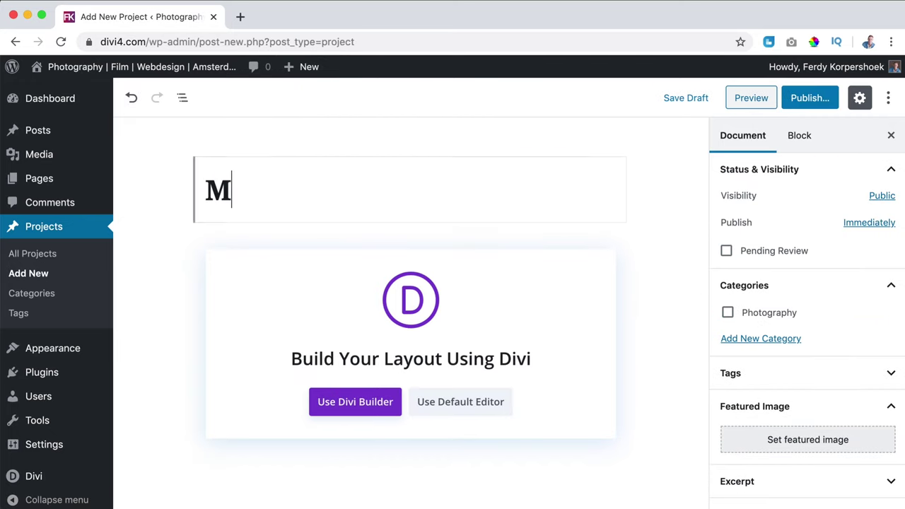
text(ontana Lisianthus)
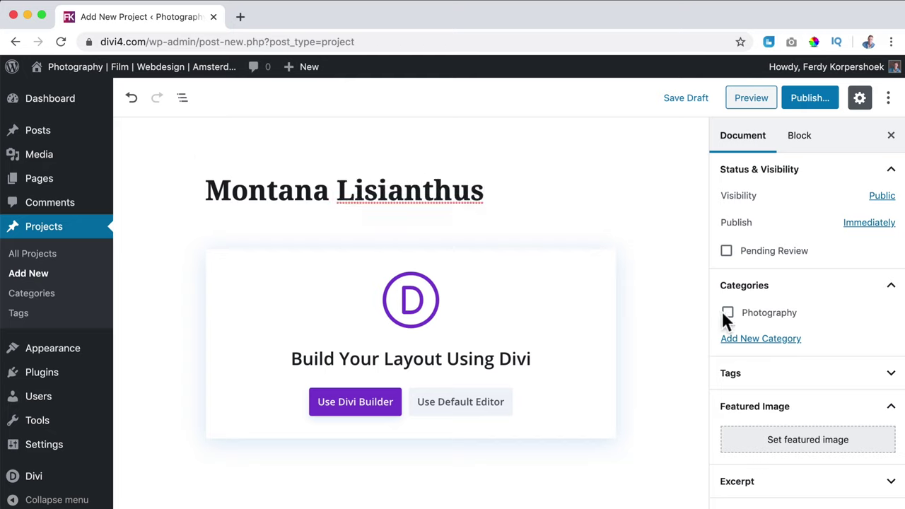
Step: Add a new category named Film and assign it to the new project
click(756, 342)
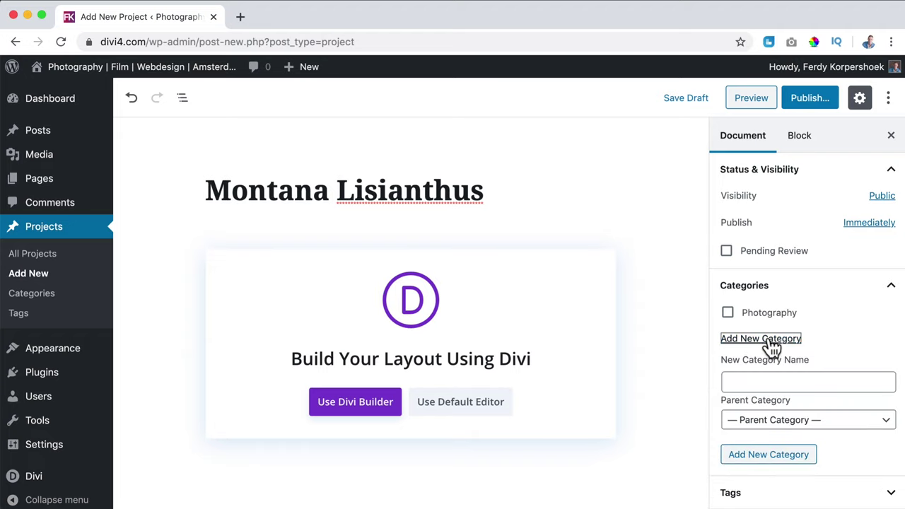
click(776, 385)
text(Film)
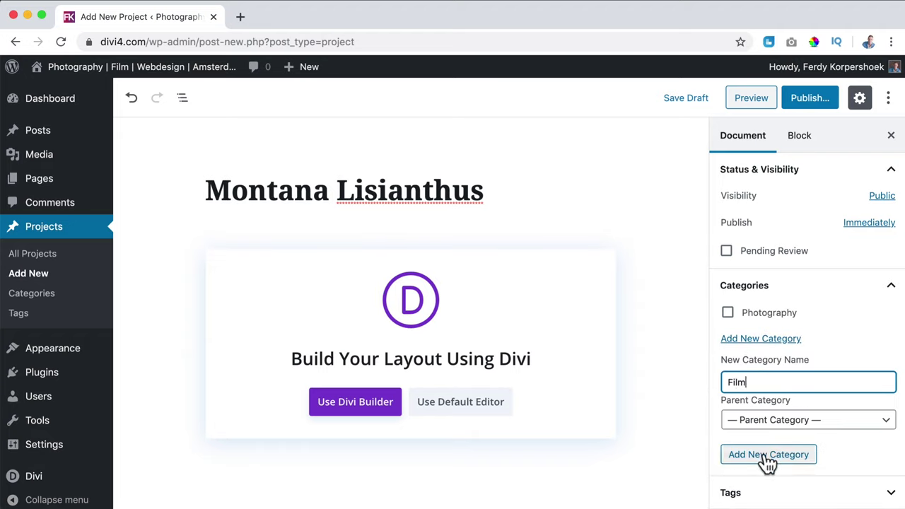
click(769, 455)
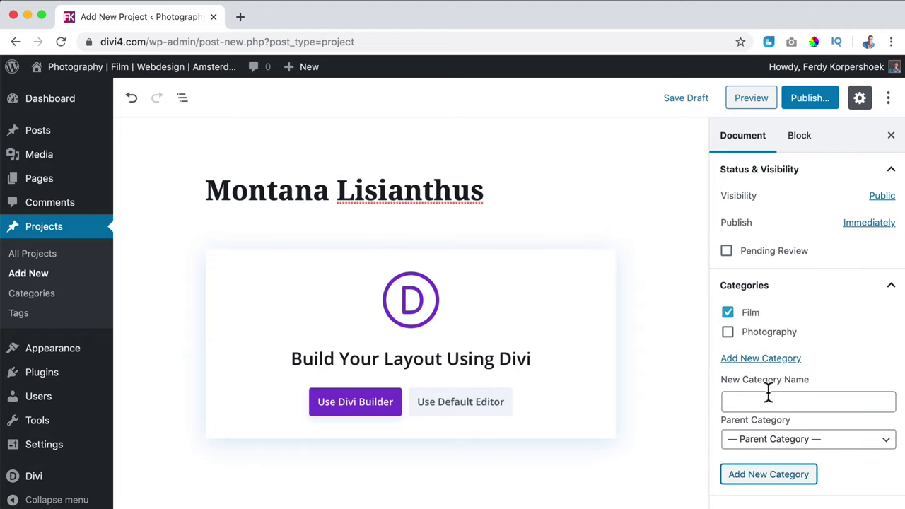
scroll(813, 357, down, 5)
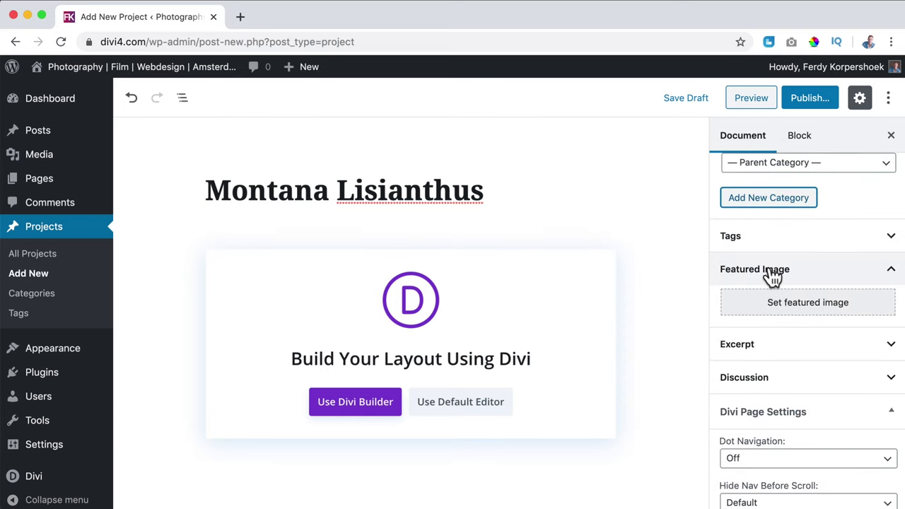
Step: Upload Montana-flowers.jpg from the 3. Portfolio > 2. Film > 01. Montana folder as the image for the project's featured image
click(801, 307)
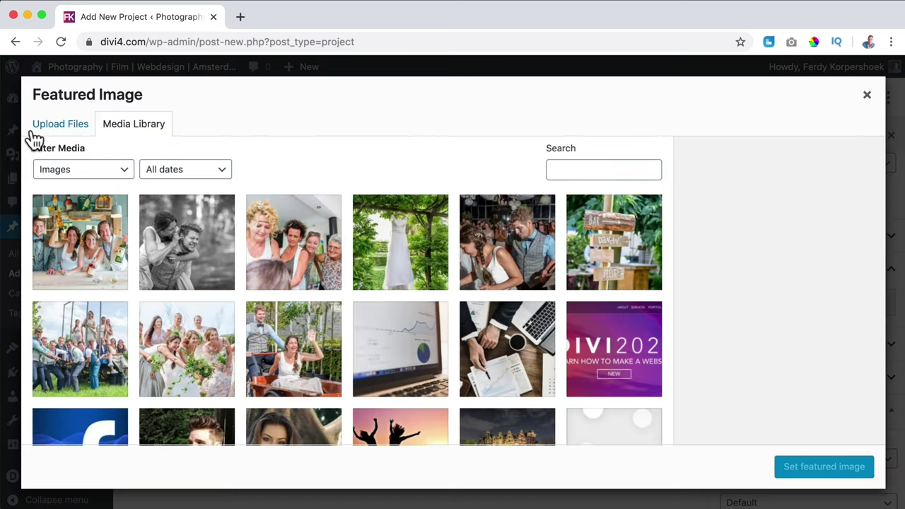
click(39, 128)
click(479, 324)
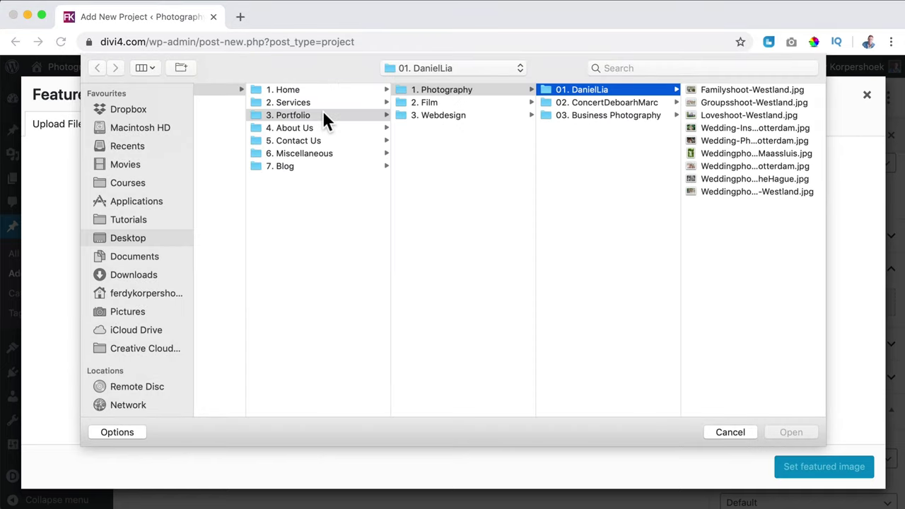
click(322, 113)
click(446, 101)
click(613, 89)
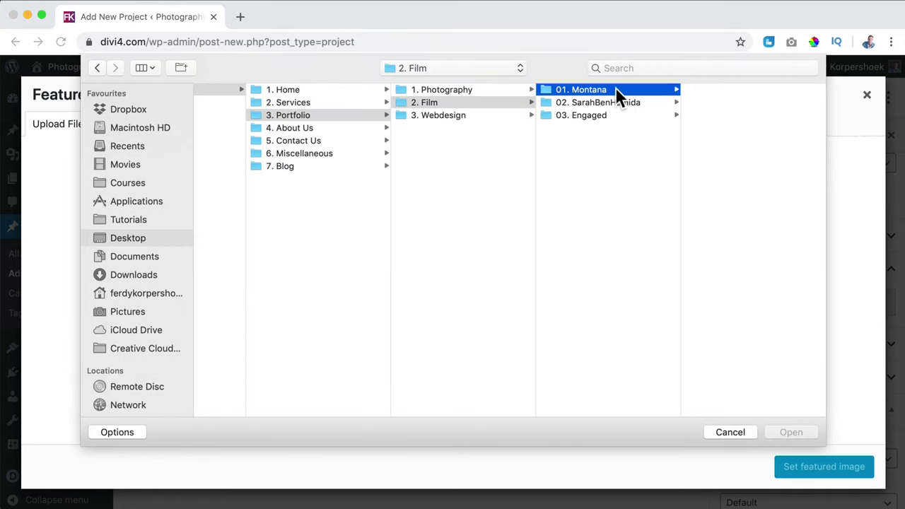
click(722, 103)
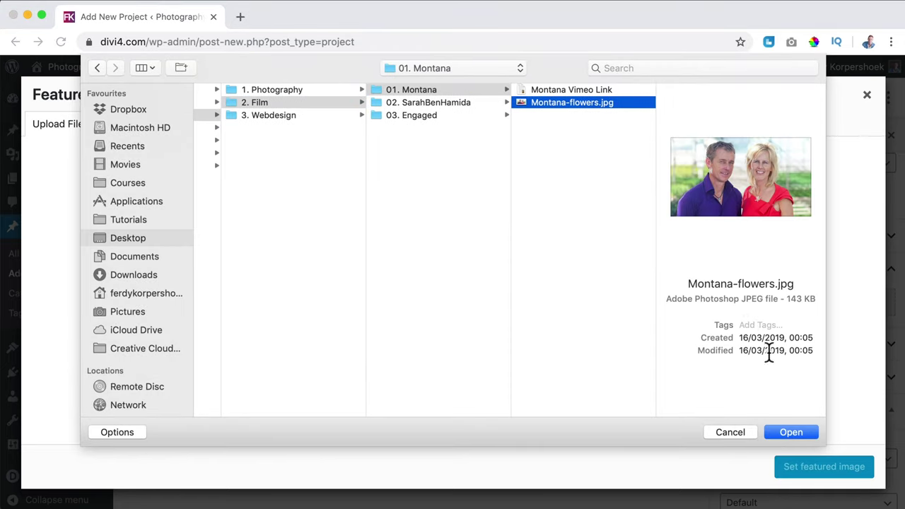
click(790, 432)
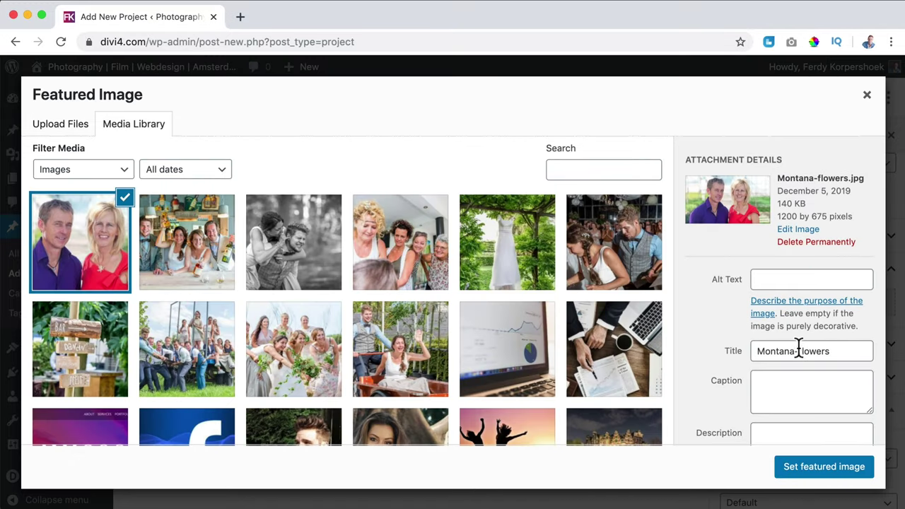
Step: Set the uploaded image's title and alt text to "Montana flowers" and assign it as the featured image
click(798, 351)
key(BackSpace)
key(super+a)
key(super+c)
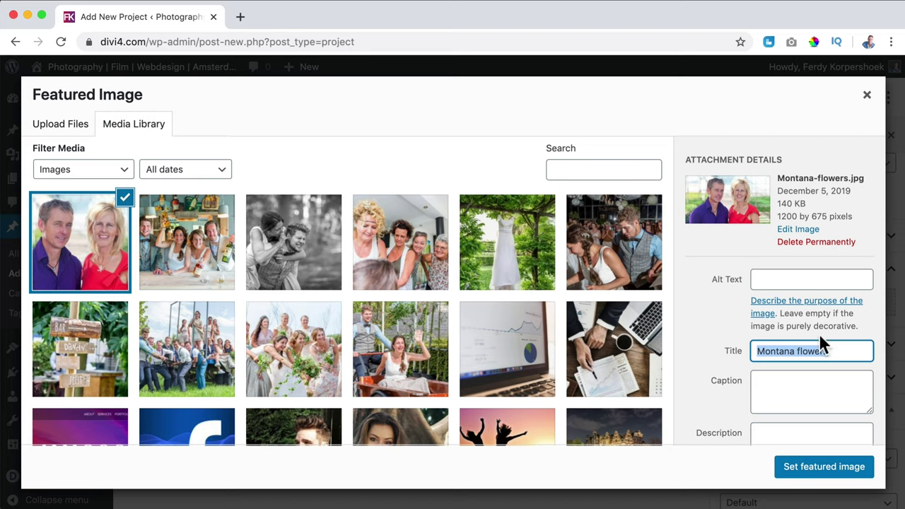
click(793, 280)
key(super+v)
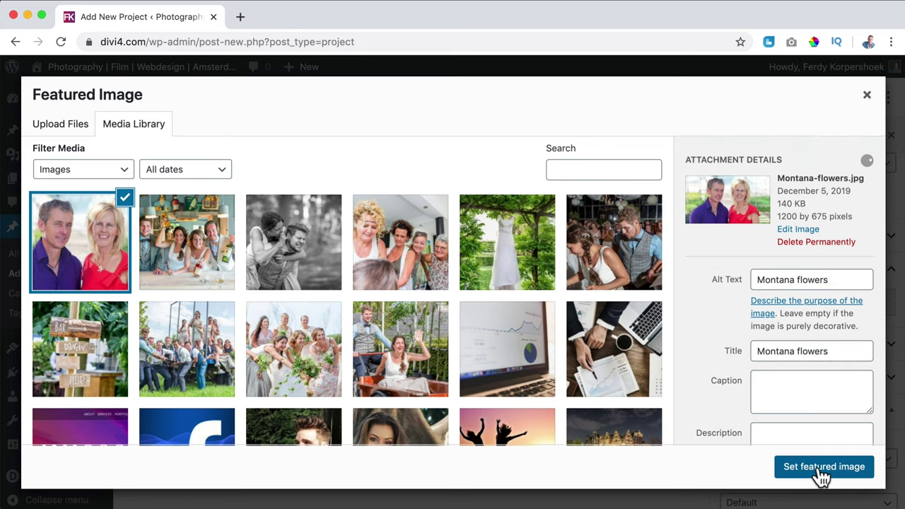
click(818, 474)
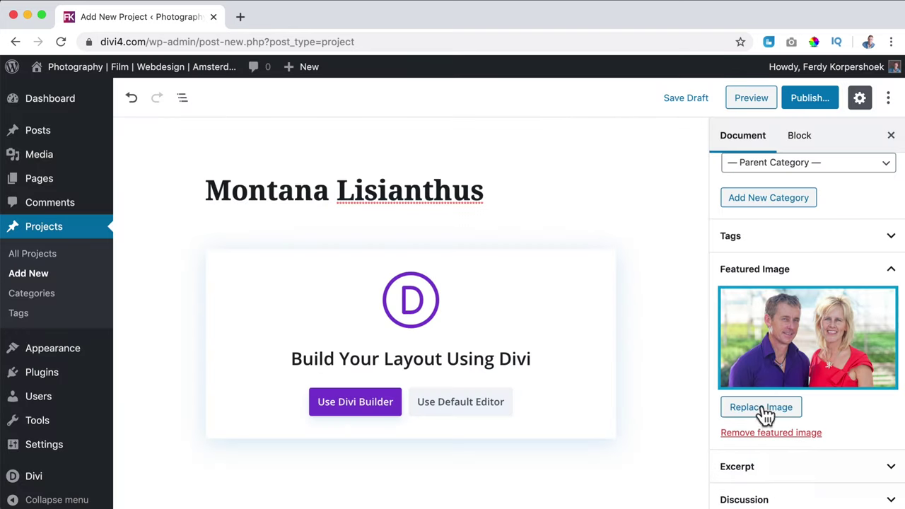
Step: Publish the project and start its Divi Builder layout by cloning the existing wedding project page
click(808, 102)
click(821, 98)
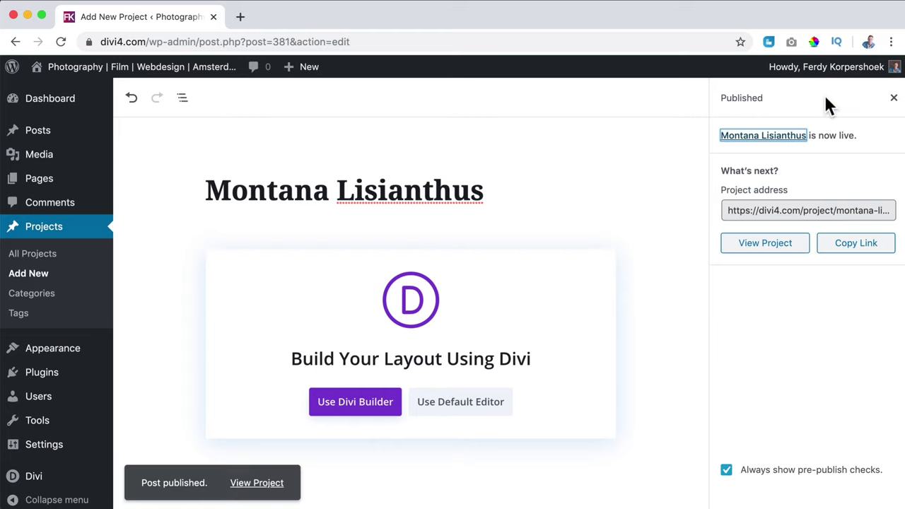
click(346, 404)
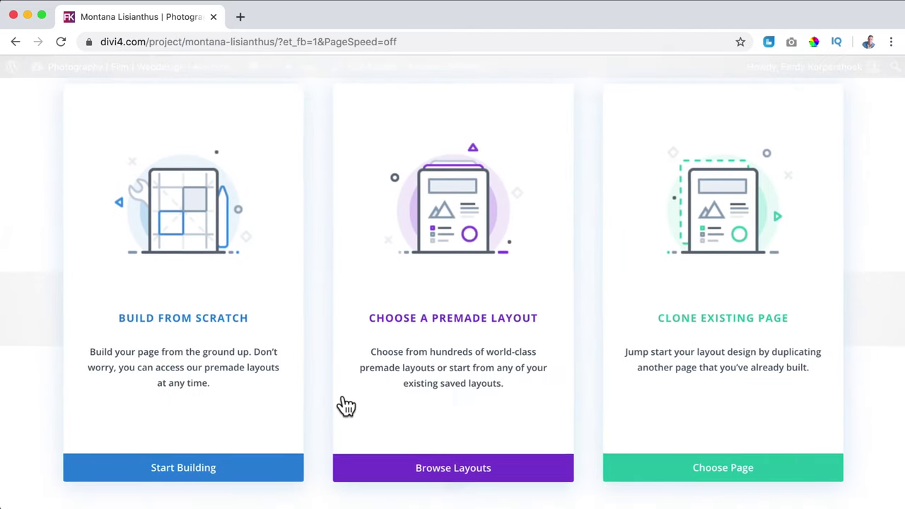
click(738, 470)
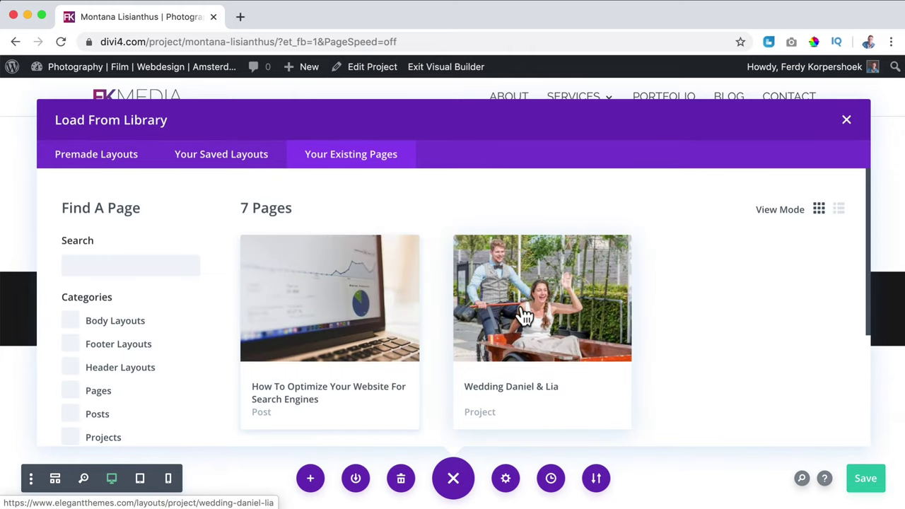
click(523, 315)
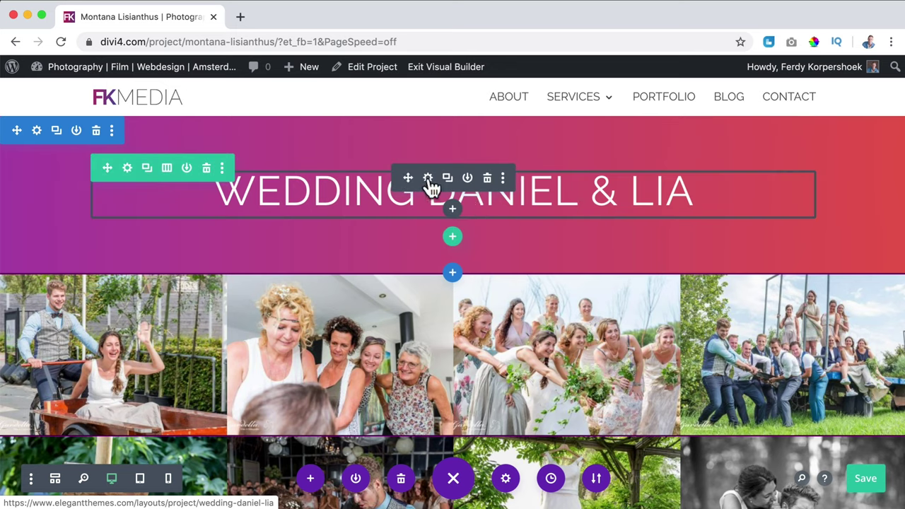
Step: Replace the header text module's heading with the dynamic Project/Archive Title content
click(428, 179)
scroll(710, 321, down, 2)
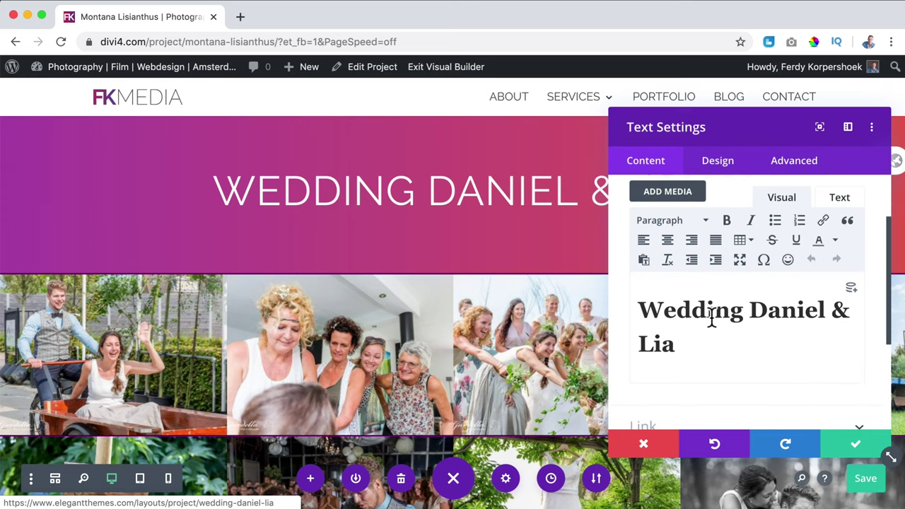
triple_click(712, 319)
key(BackSpace)
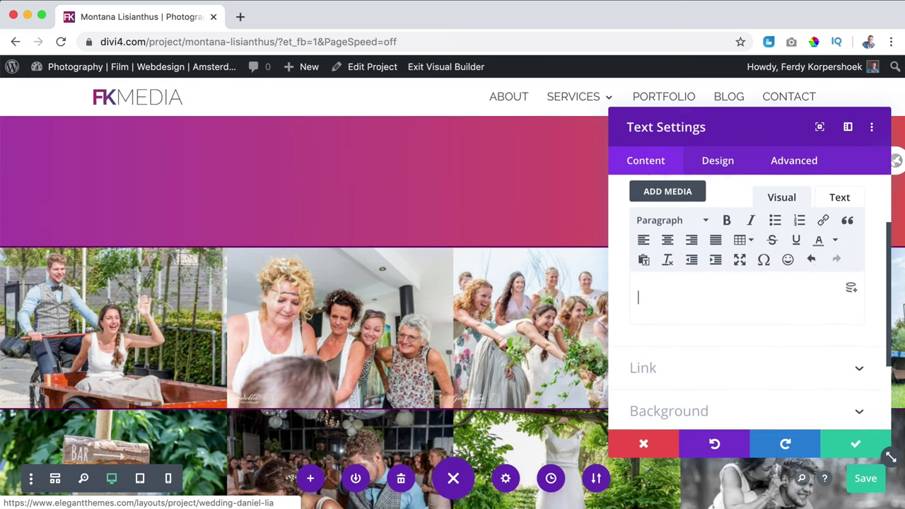
click(851, 292)
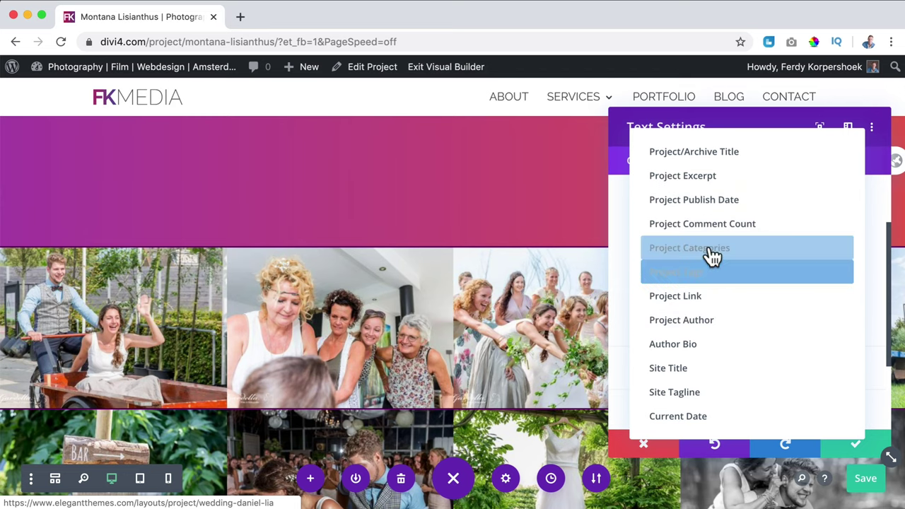
click(735, 152)
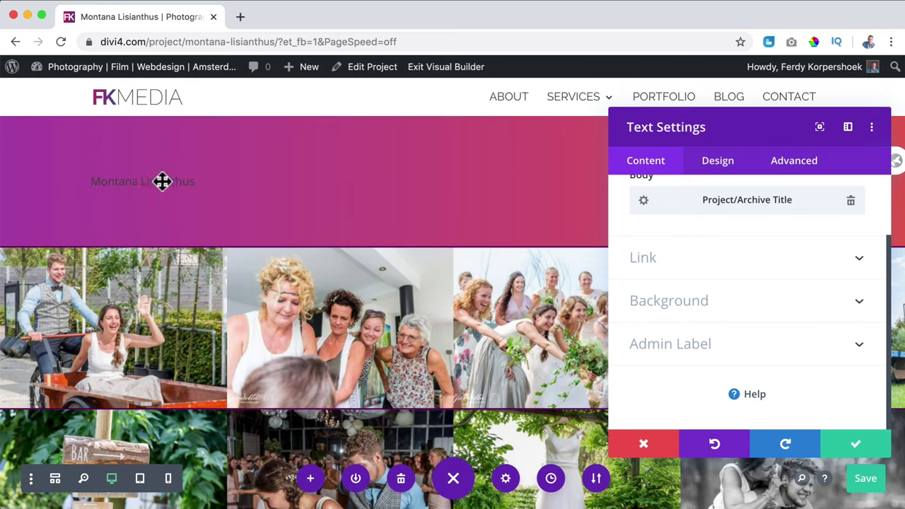
Step: Set the header title's text font style to all caps in the text module's design settings
scroll(757, 273, up, 2)
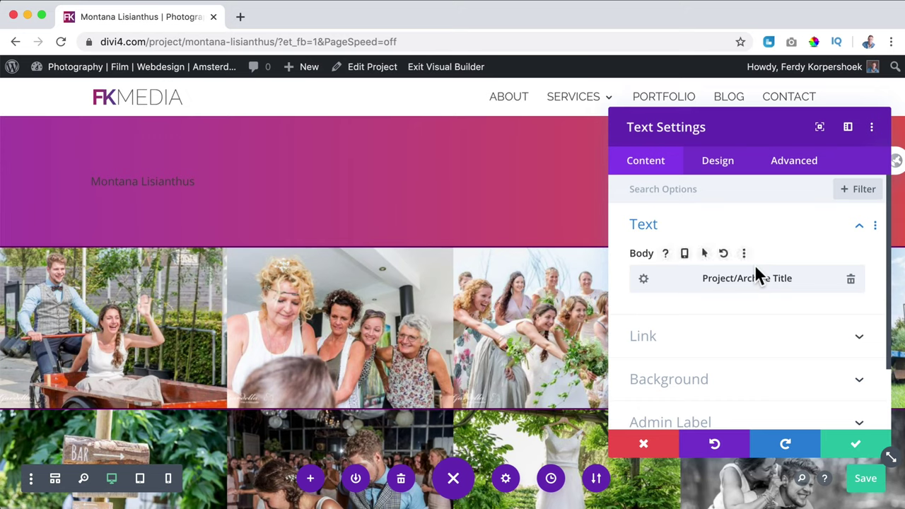
click(709, 170)
scroll(732, 310, down, 1)
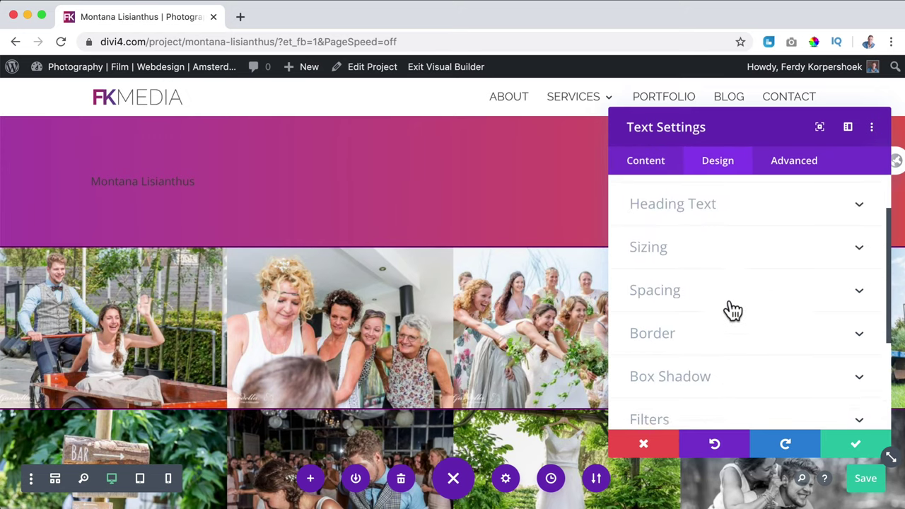
scroll(732, 310, down, 3)
scroll(731, 310, up, 4)
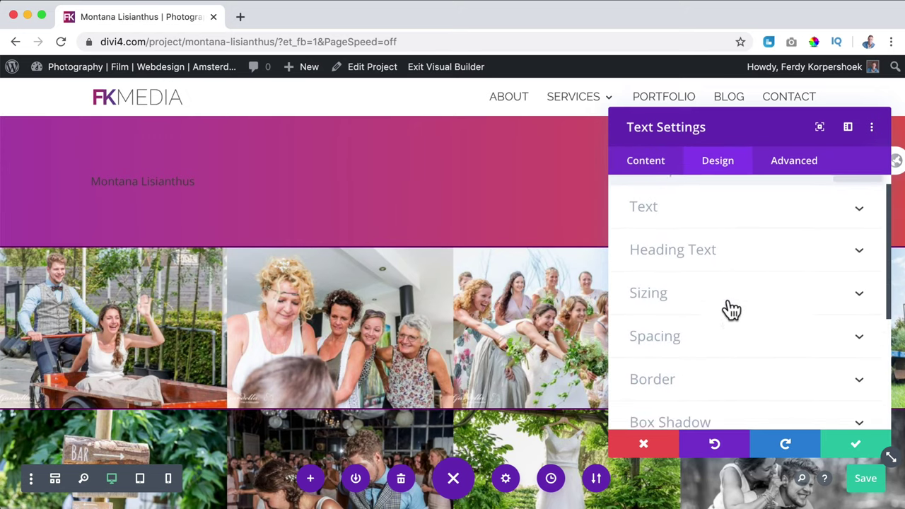
scroll(731, 309, up, 1)
click(706, 274)
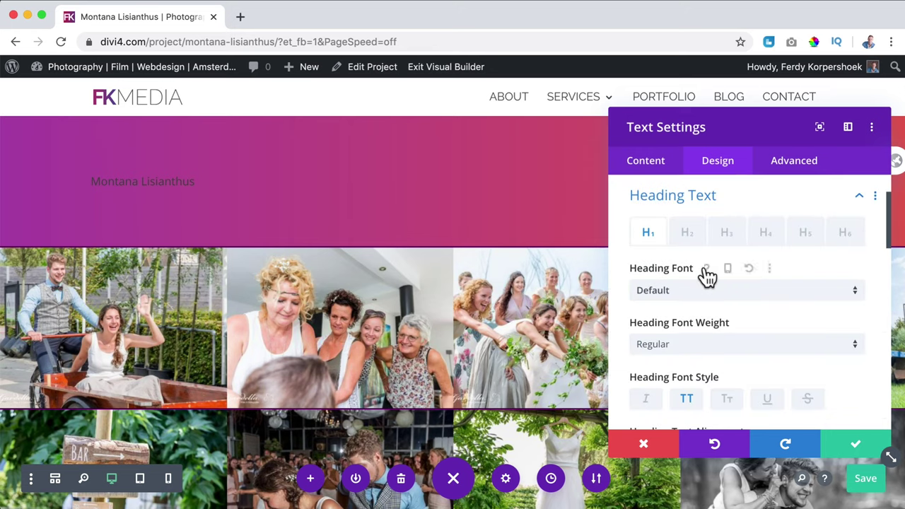
scroll(686, 240, up, 3)
click(684, 229)
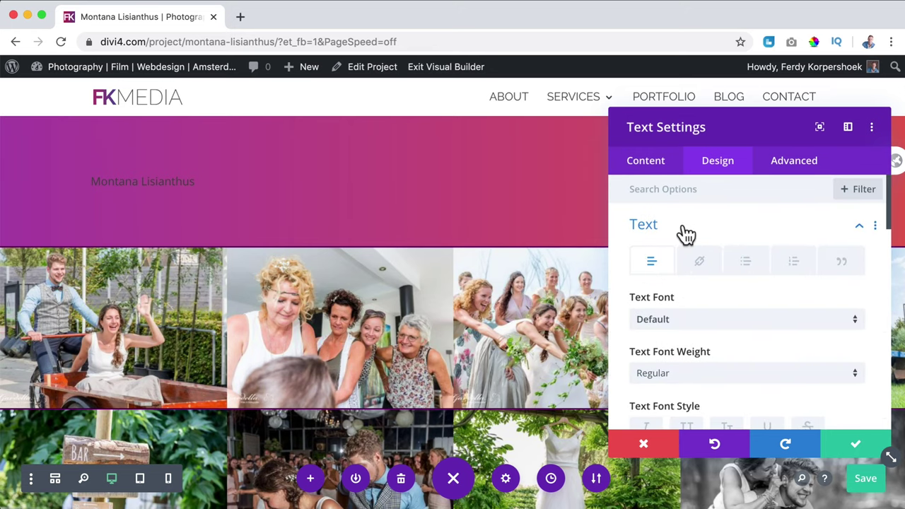
click(704, 322)
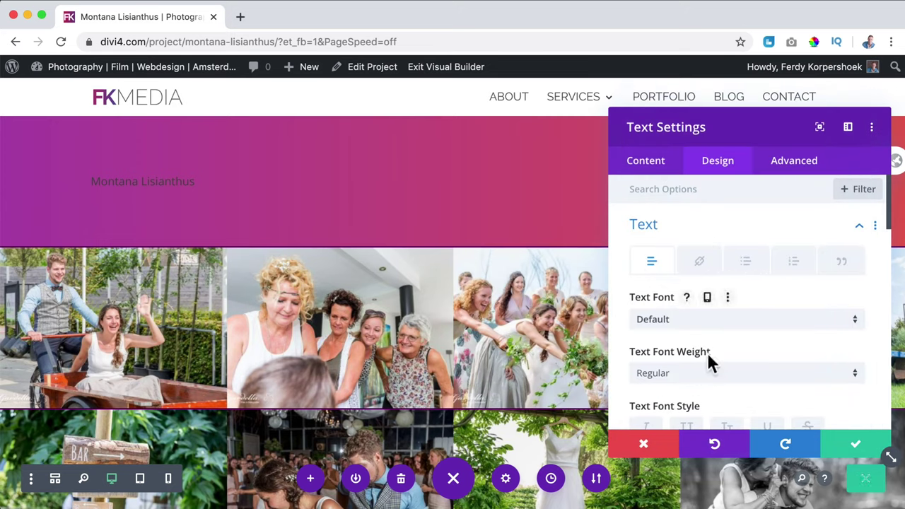
scroll(700, 374, down, 1)
click(689, 401)
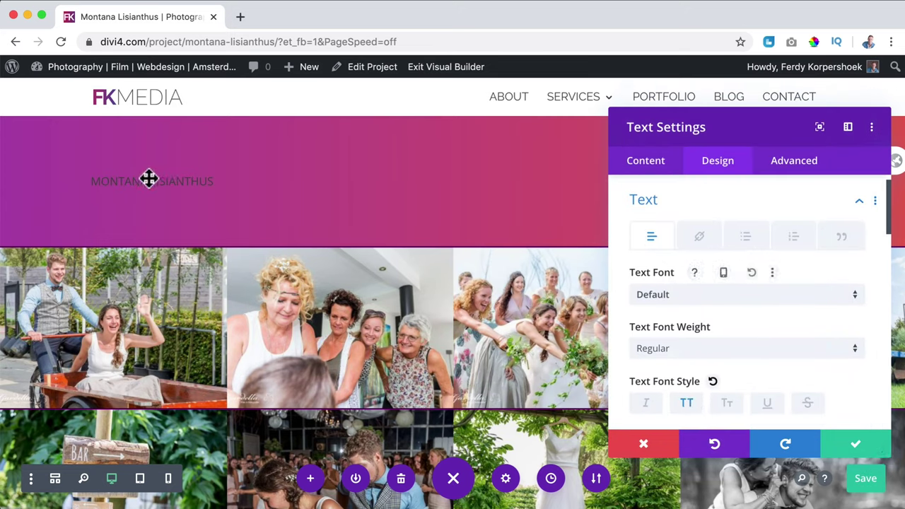
Step: Set the header title's text color to white (#ffffff) and its text size to 33px
scroll(729, 314, down, 3)
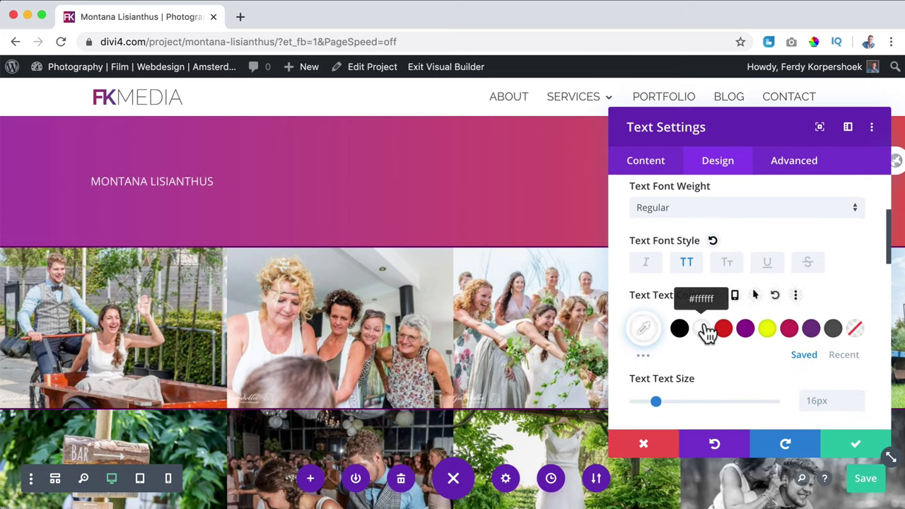
scroll(687, 330, down, 2)
scroll(688, 326, up, 1)
scroll(671, 332, down, 1)
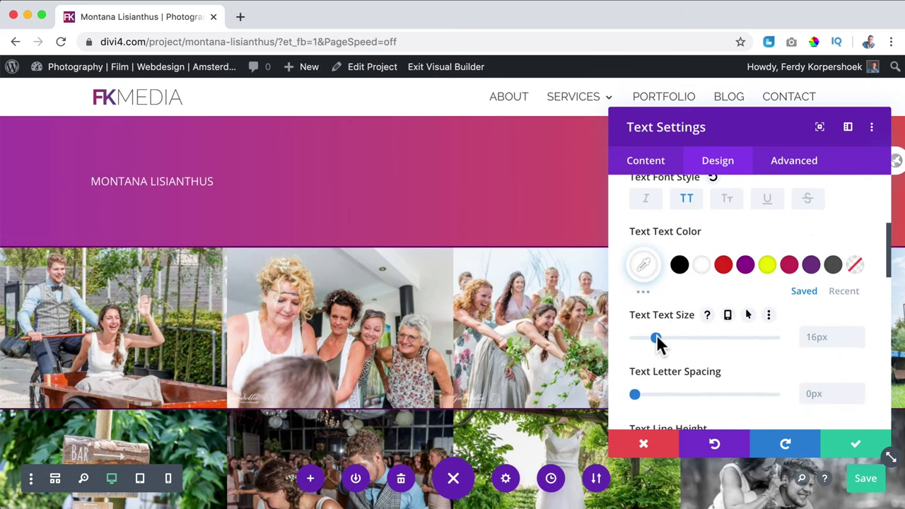
drag(656, 338, 683, 338)
Step: Center-align the header title and save the text module's settings
scroll(721, 329, down, 1)
scroll(721, 321, down, 3)
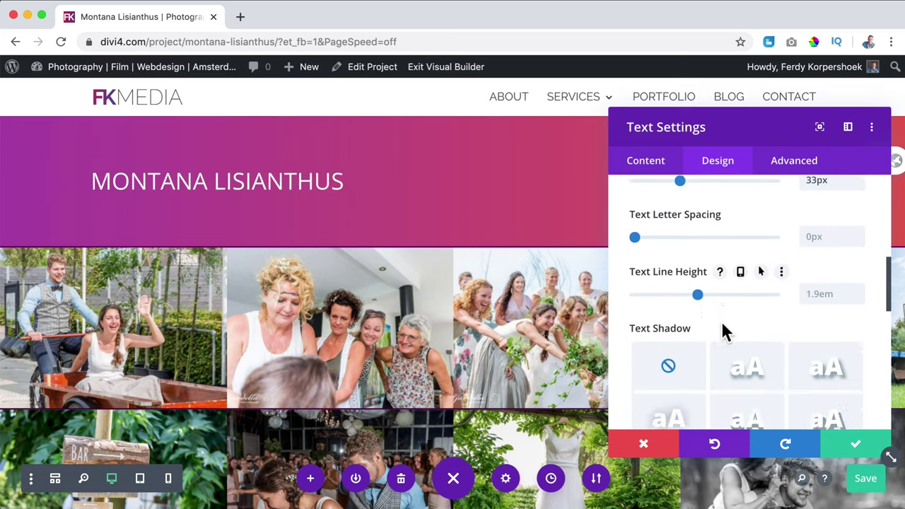
scroll(672, 275, up, 4)
scroll(671, 273, down, 3)
scroll(672, 274, down, 5)
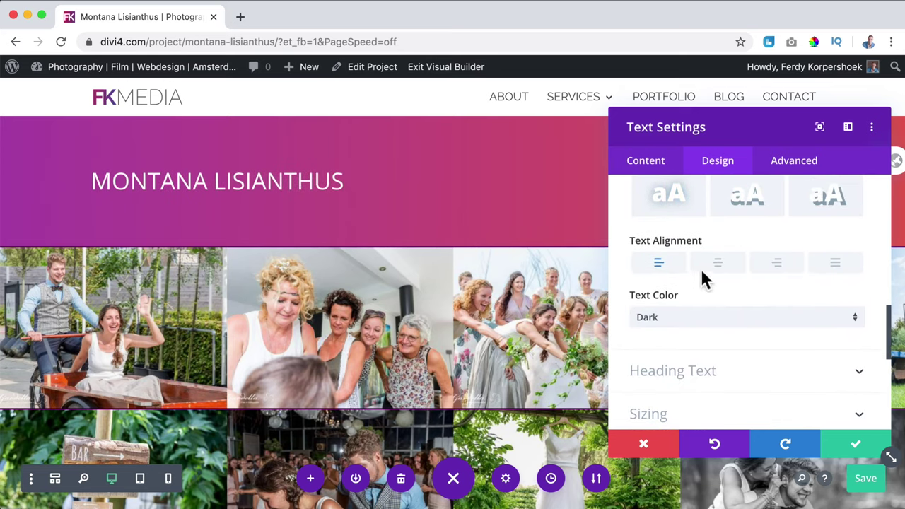
click(718, 267)
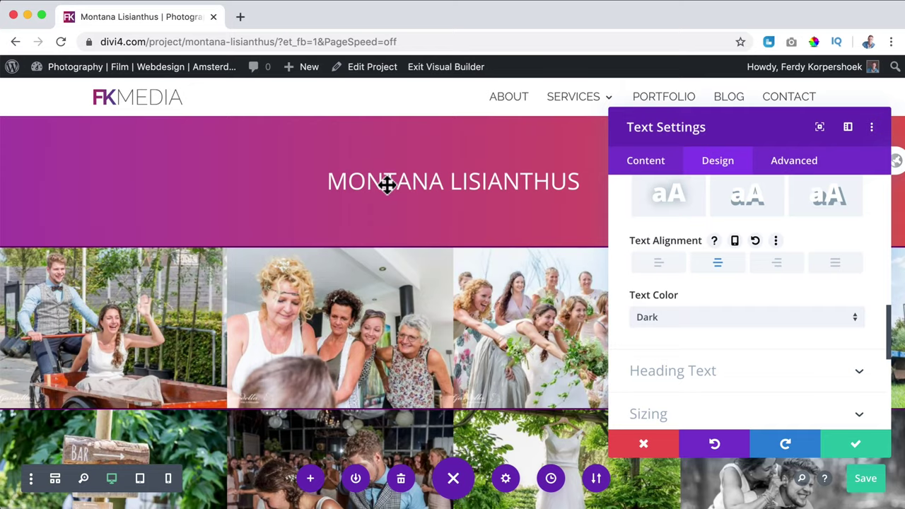
scroll(386, 183, down, 10)
scroll(388, 188, up, 7)
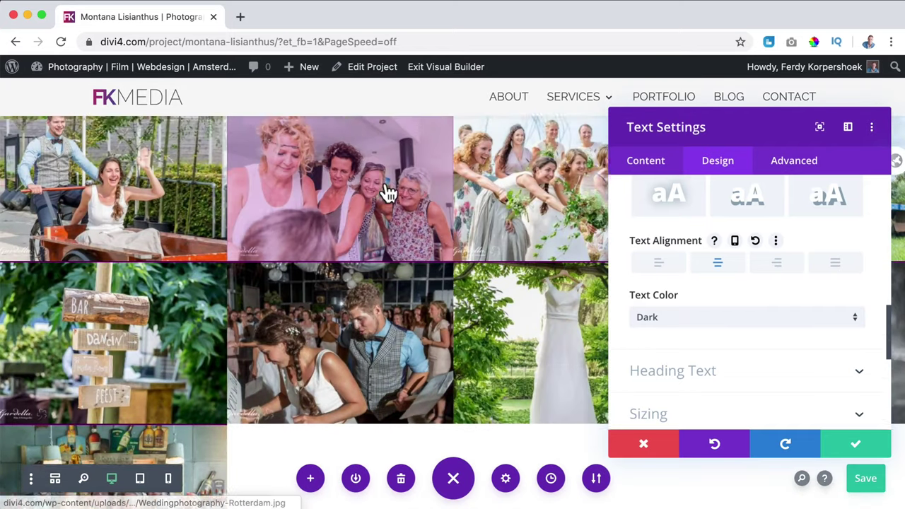
scroll(388, 187, up, 3)
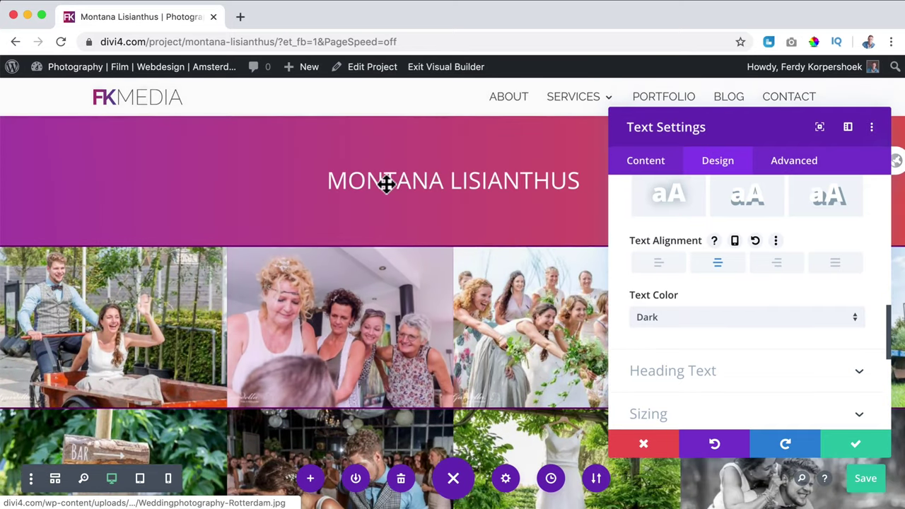
click(861, 447)
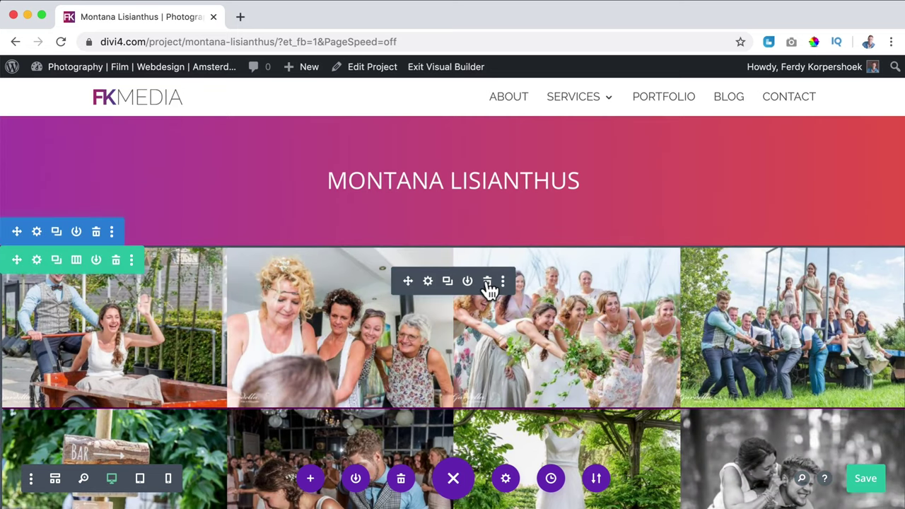
Step: Delete the wedding photo gallery module and insert a Video module in its place
click(487, 284)
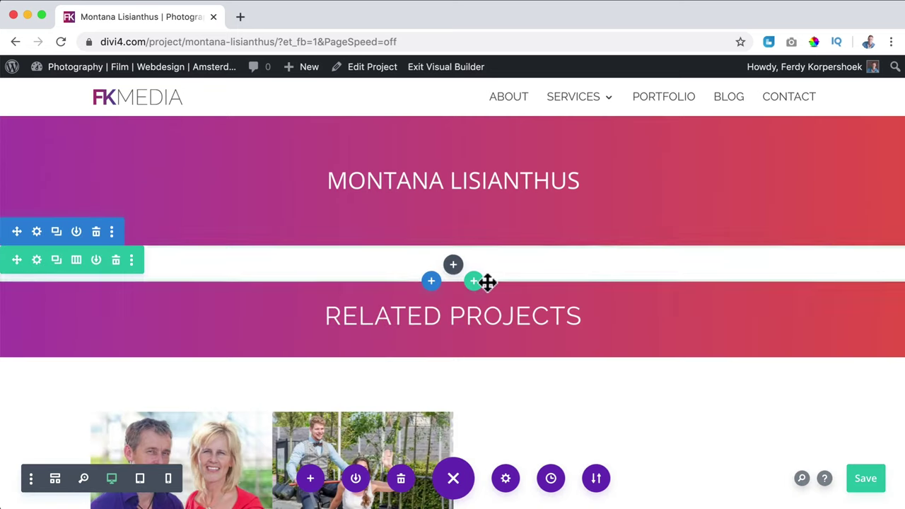
click(454, 268)
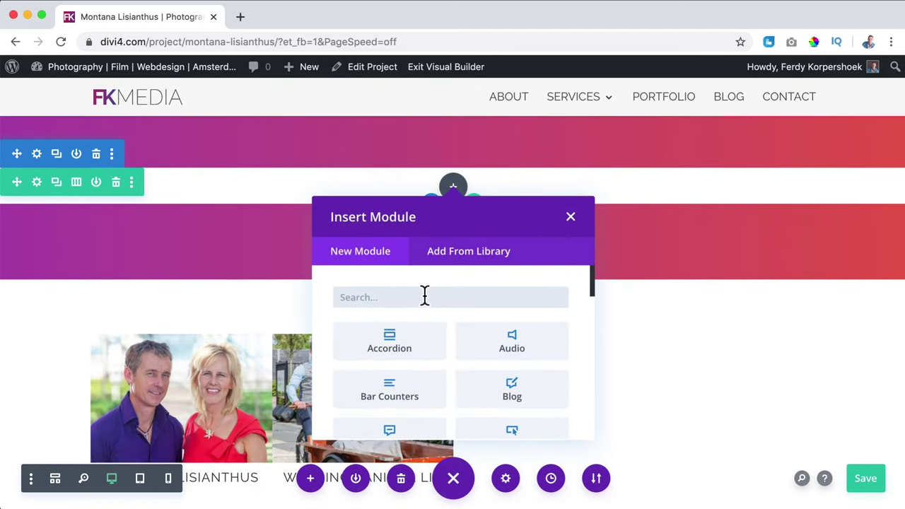
text(video)
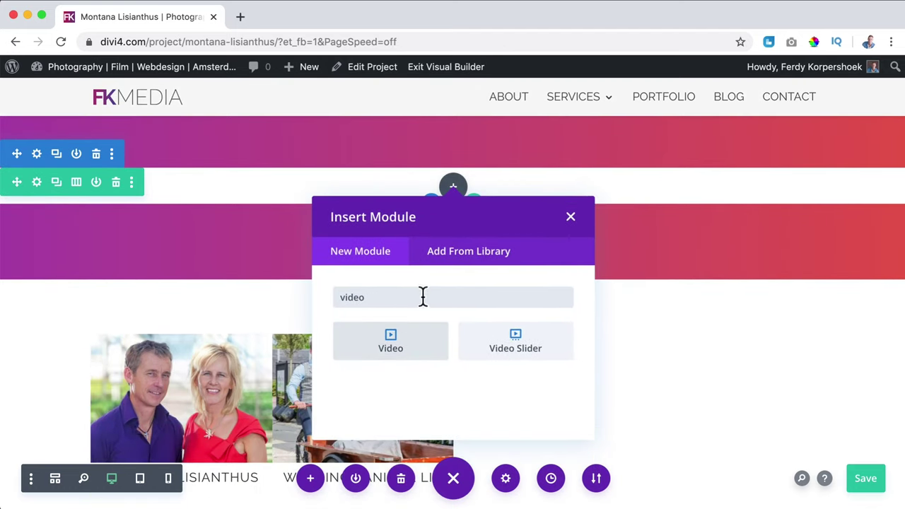
click(393, 342)
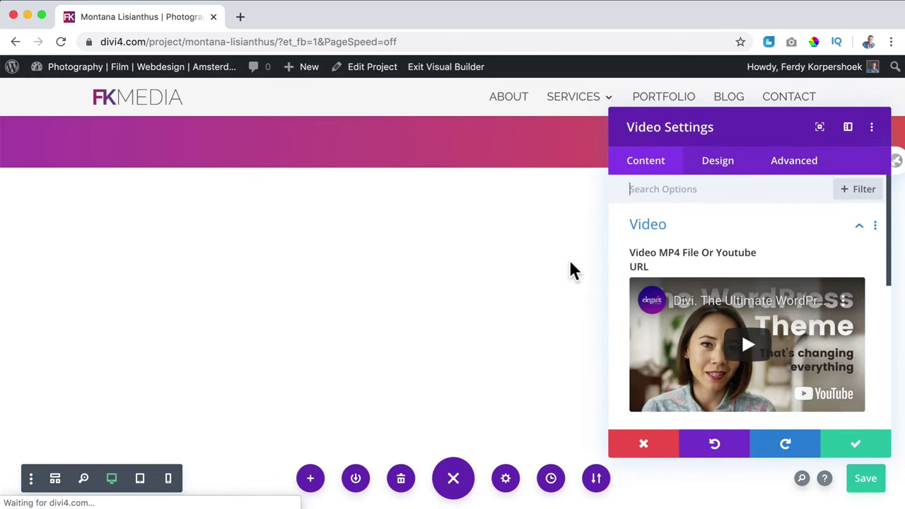
Step: Copy the first Vimeo link from the Montana Vimeo Link document in the ImagesTutorial folder's 3. Portfolio > 2. Film > 01. Montana subfolder
key(super+n)
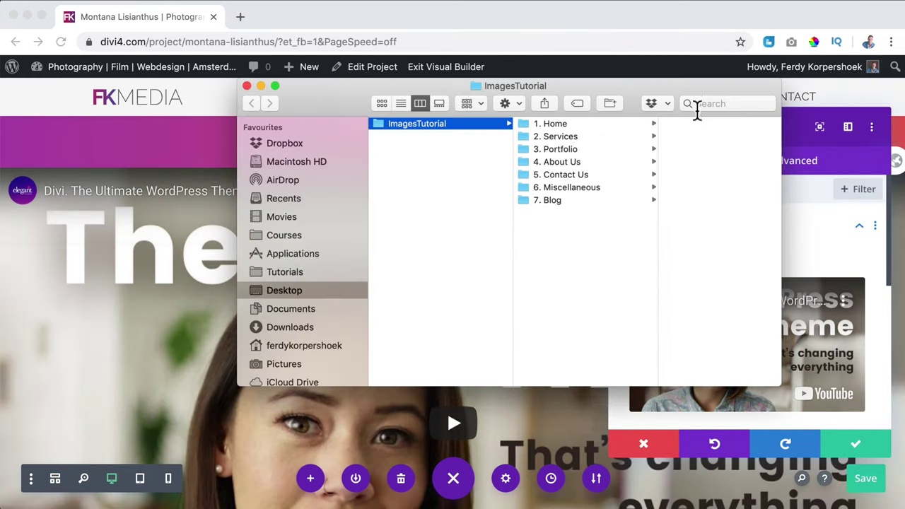
click(566, 149)
click(683, 136)
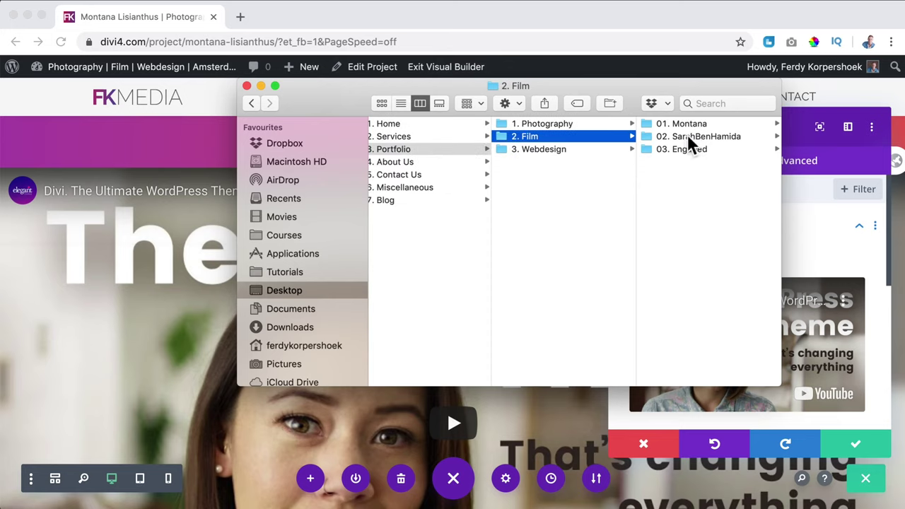
click(695, 123)
double_click(703, 123)
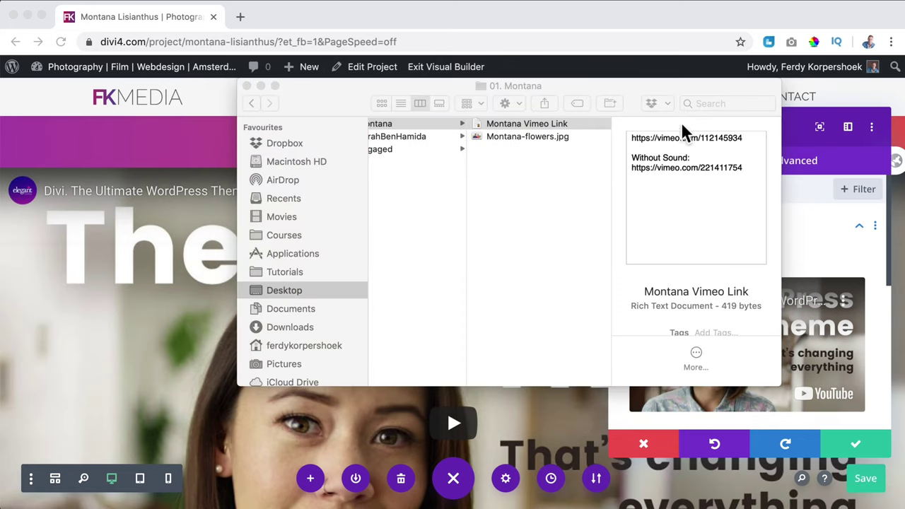
drag(236, 90, 133, 88)
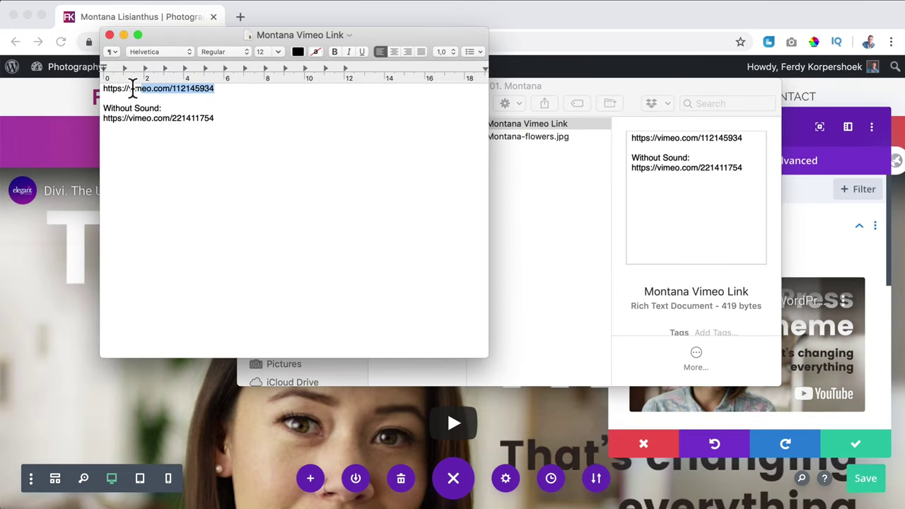
click(110, 35)
click(299, 16)
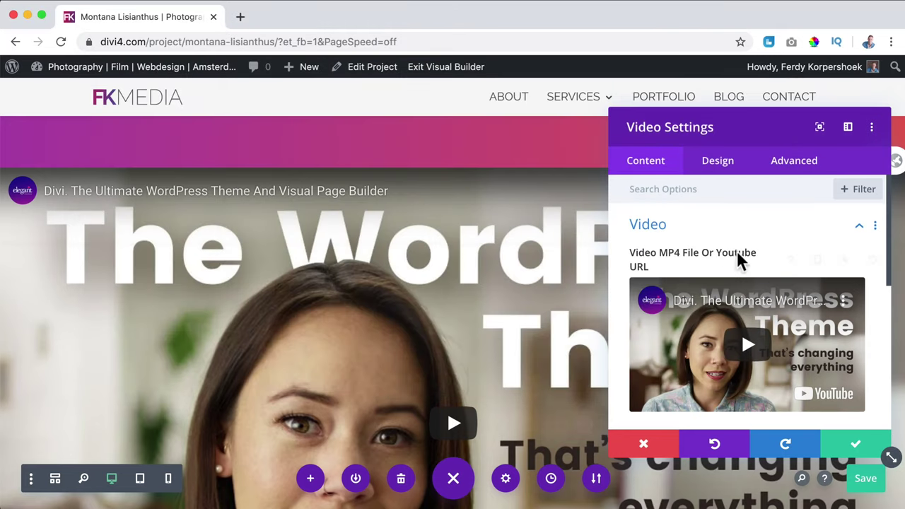
scroll(792, 289, down, 2)
scroll(792, 290, up, 2)
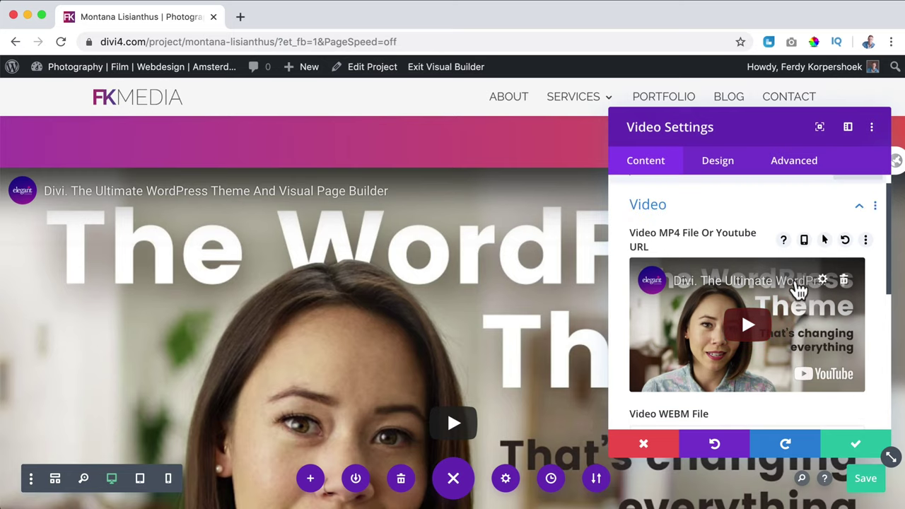
click(845, 281)
click(750, 321)
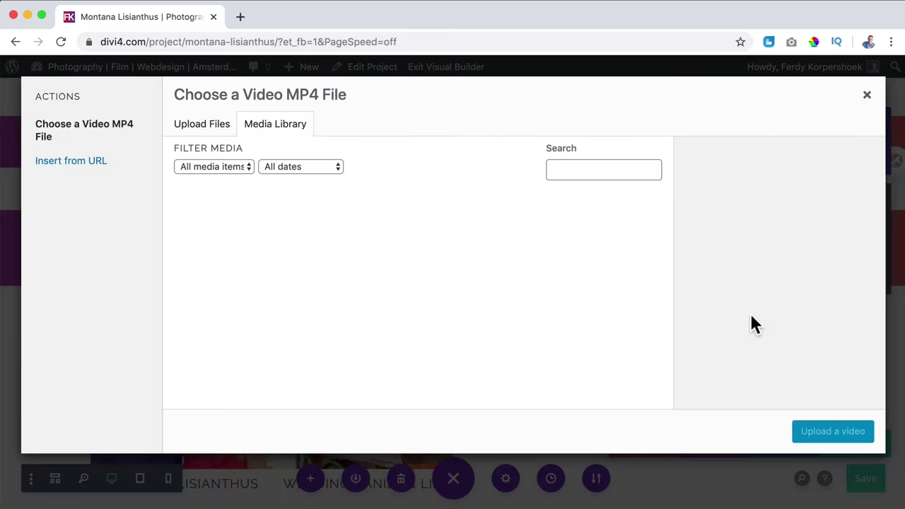
click(62, 162)
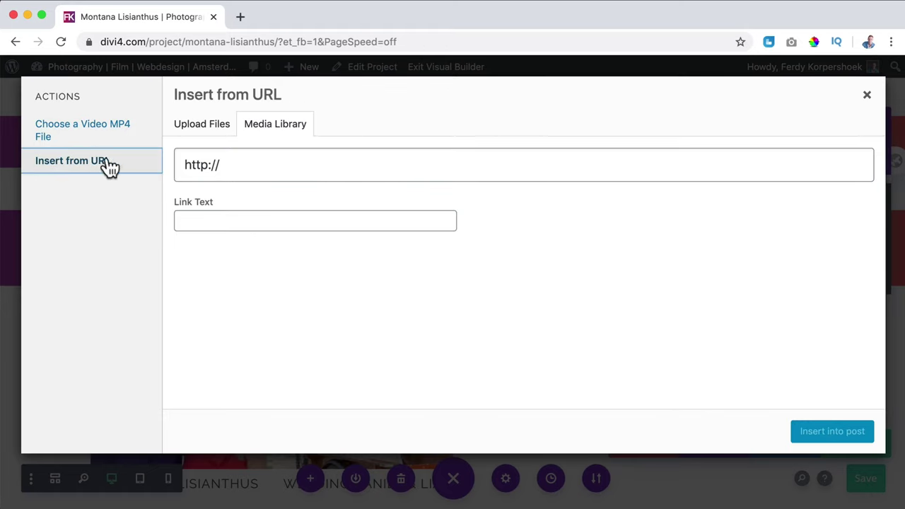
click(243, 163)
text(https://vimeo.com/112145934)
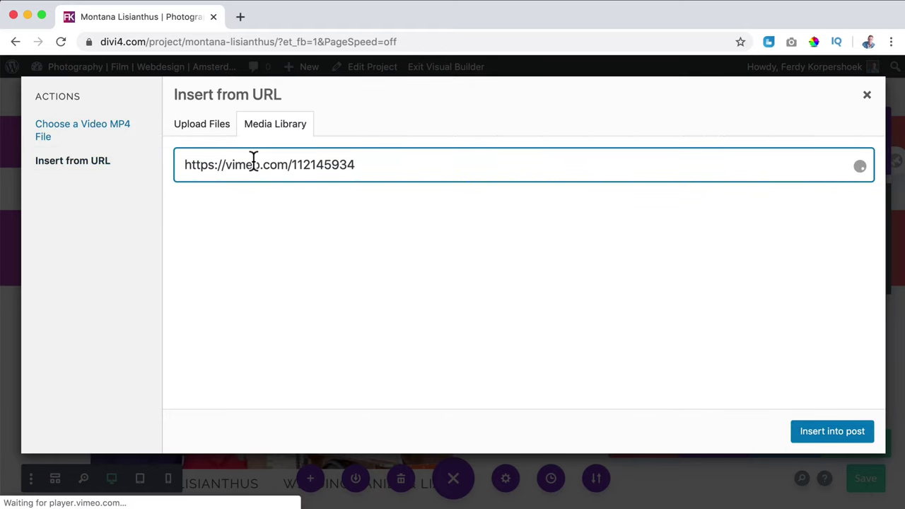
click(825, 431)
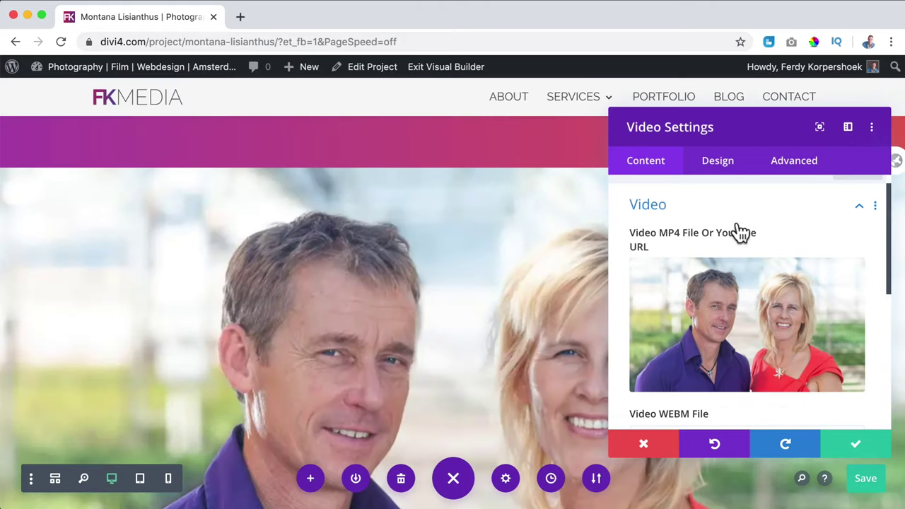
Step: Set the Video module's top, bottom, left and right margins to 50px in its design spacing settings
click(717, 162)
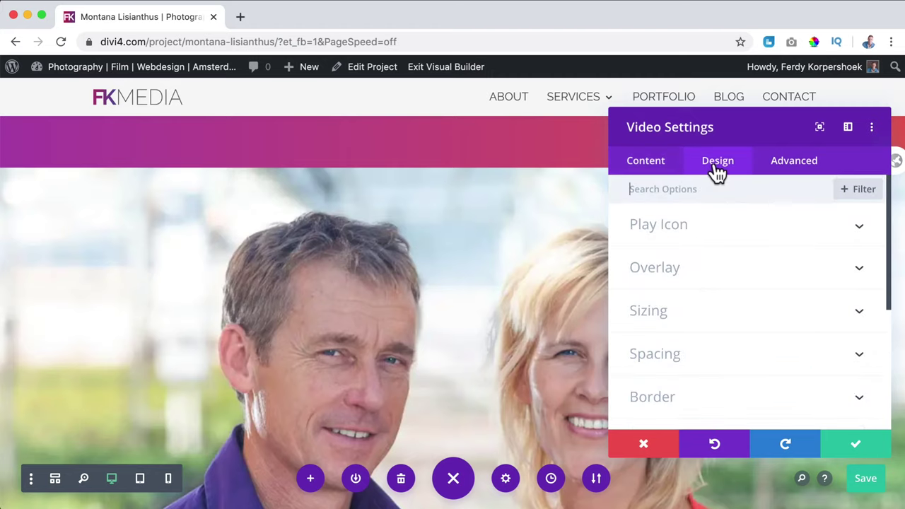
click(690, 355)
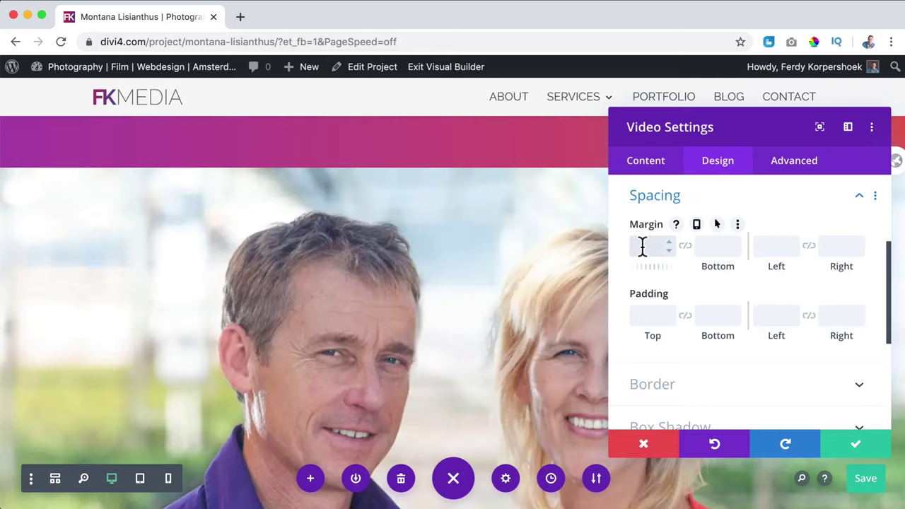
text(50)
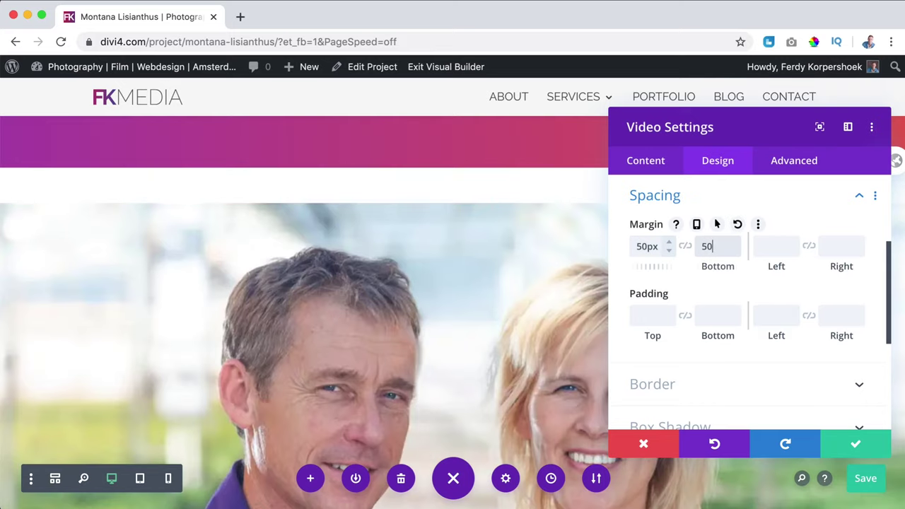
key(Tab)
text(50)
key(Tab)
text(50)
key(Tab)
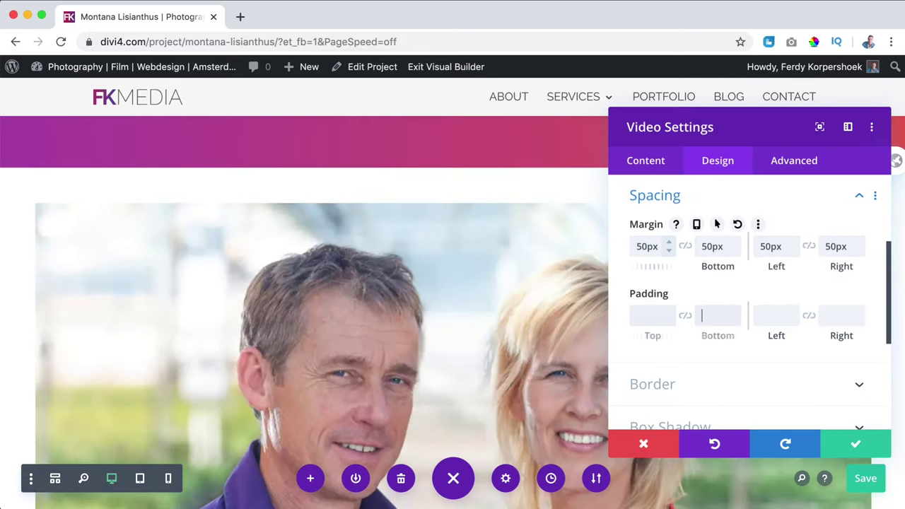
Step: Set the Video module's margins to 100px on all four sides and save the module's settings
click(794, 161)
click(719, 163)
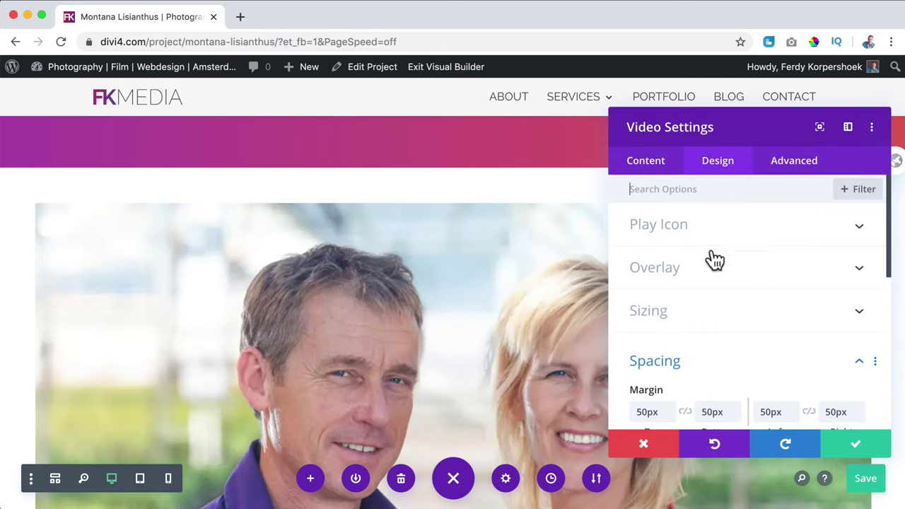
scroll(704, 339, down, 5)
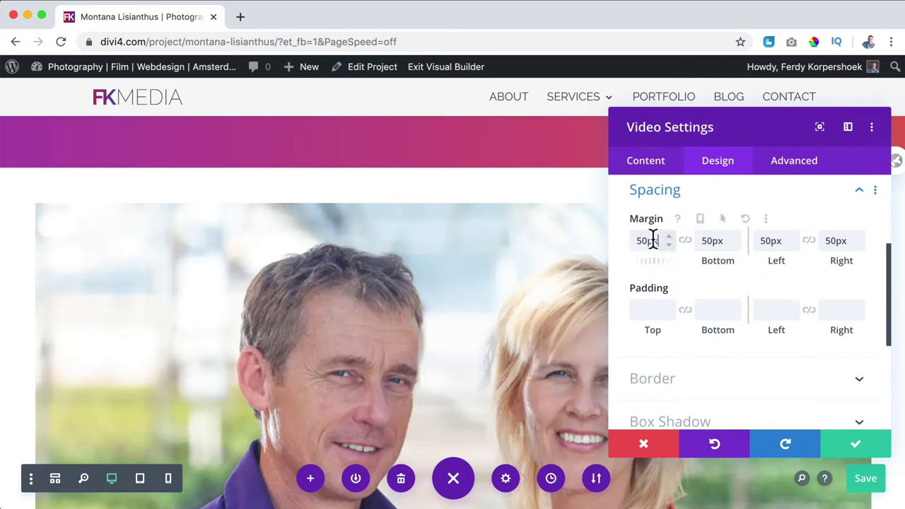
double_click(652, 240)
text(100px)
key(Tab)
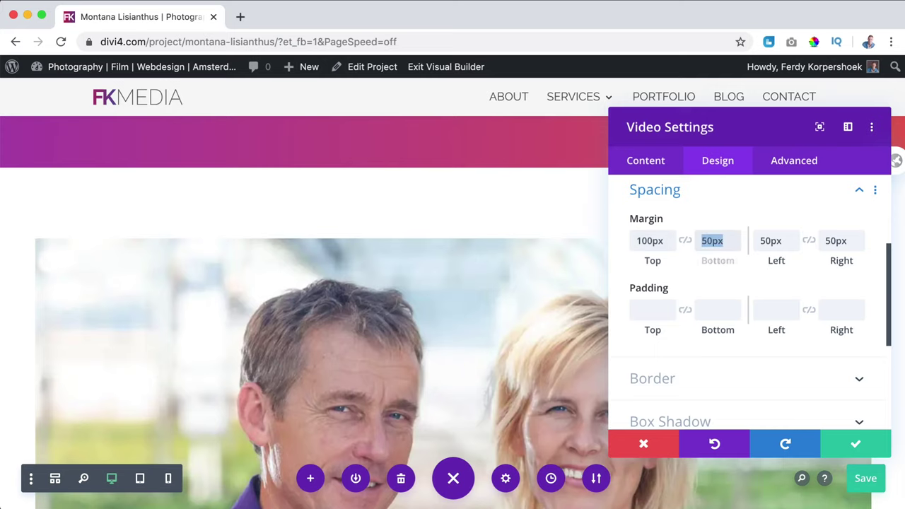
text(100px)
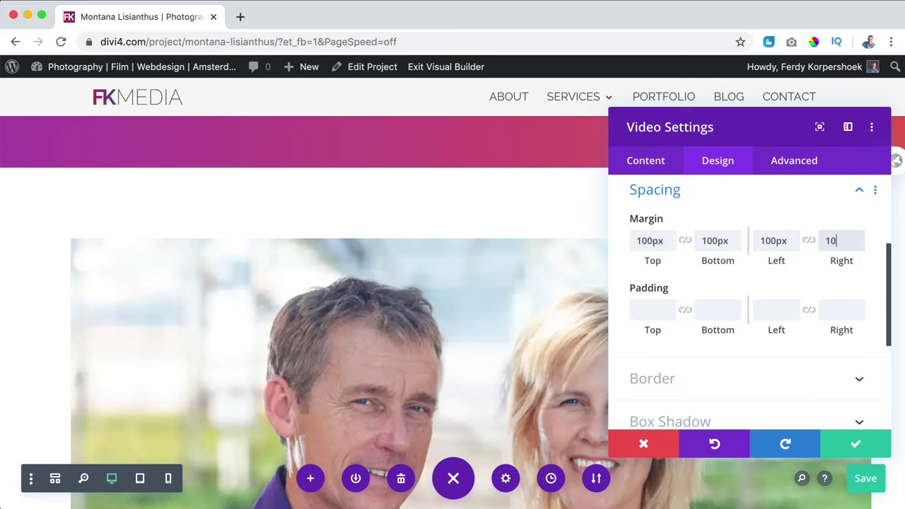
key(Tab)
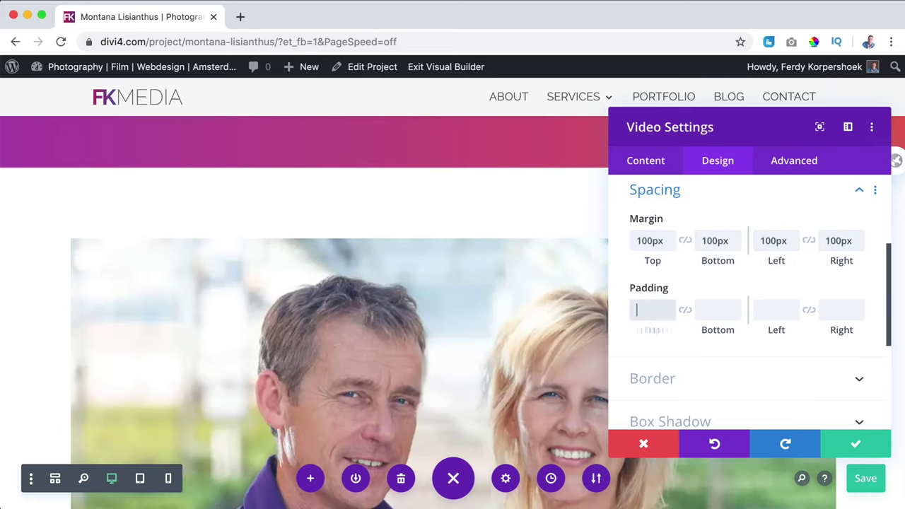
click(875, 446)
Step: Save the Montana Lisianthus project page and exit the Visual Builder
scroll(706, 297, down, 10)
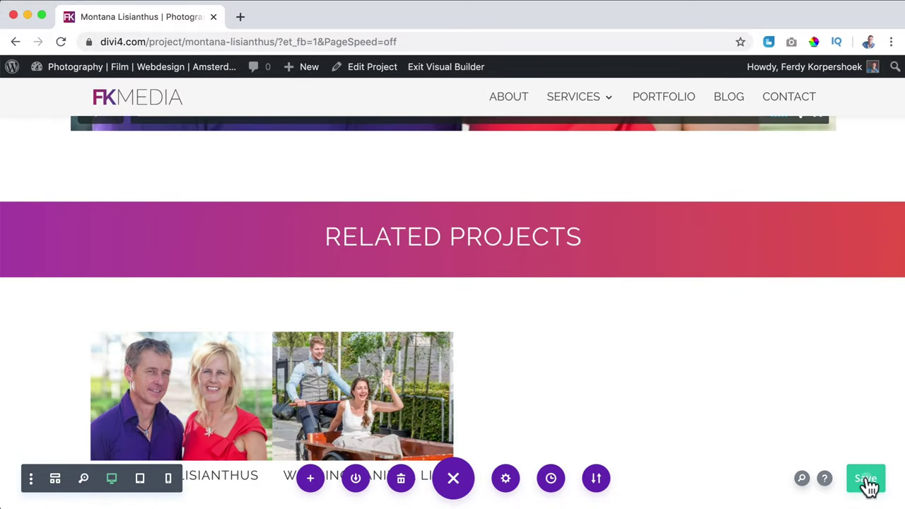
click(866, 481)
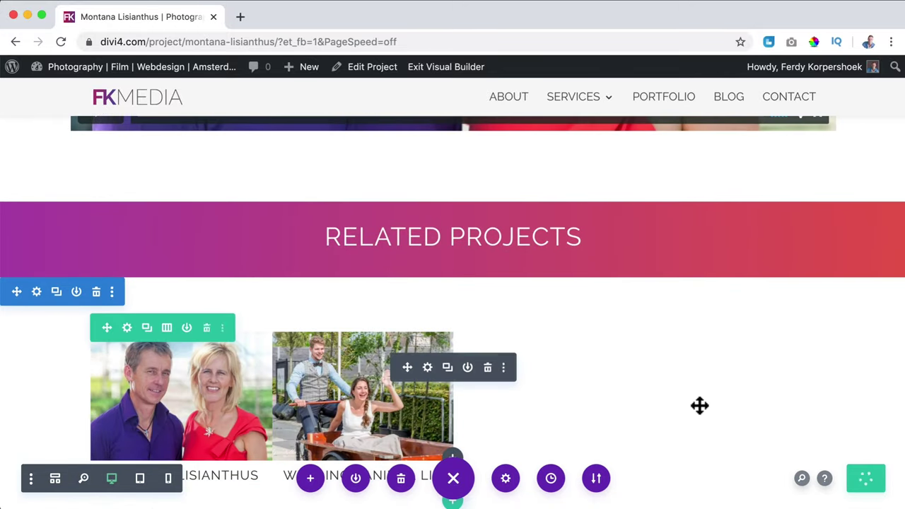
scroll(610, 378, up, 15)
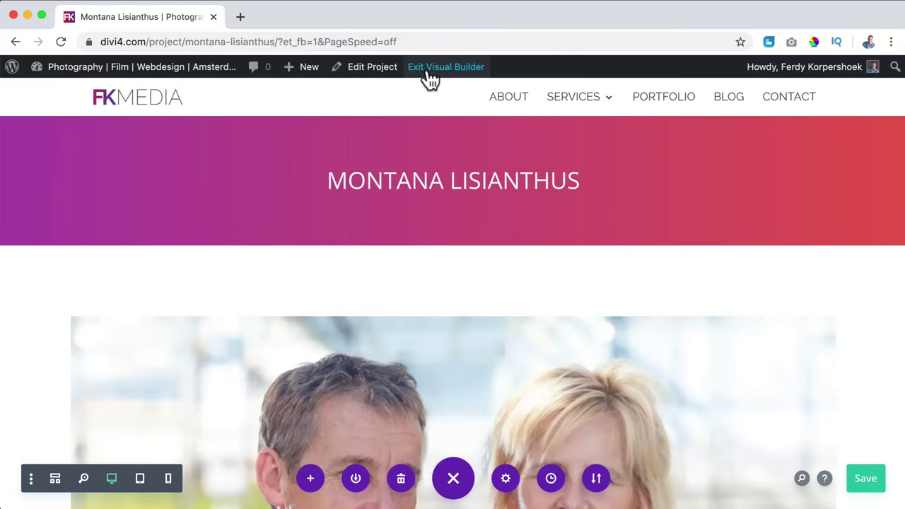
click(437, 71)
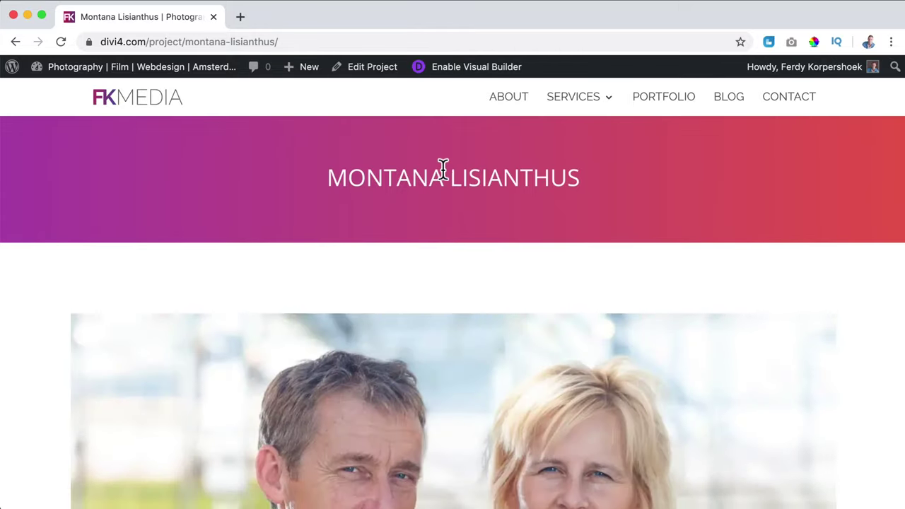
Step: Check the live project page by briefly playing and pausing the video and viewing the related projects section
scroll(441, 169, down, 5)
scroll(441, 177, down, 1)
click(98, 283)
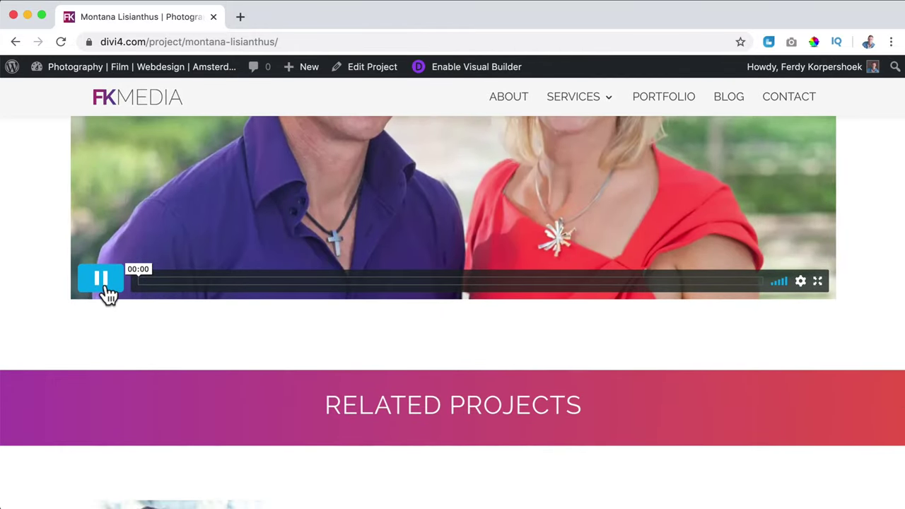
scroll(106, 293, up, 3)
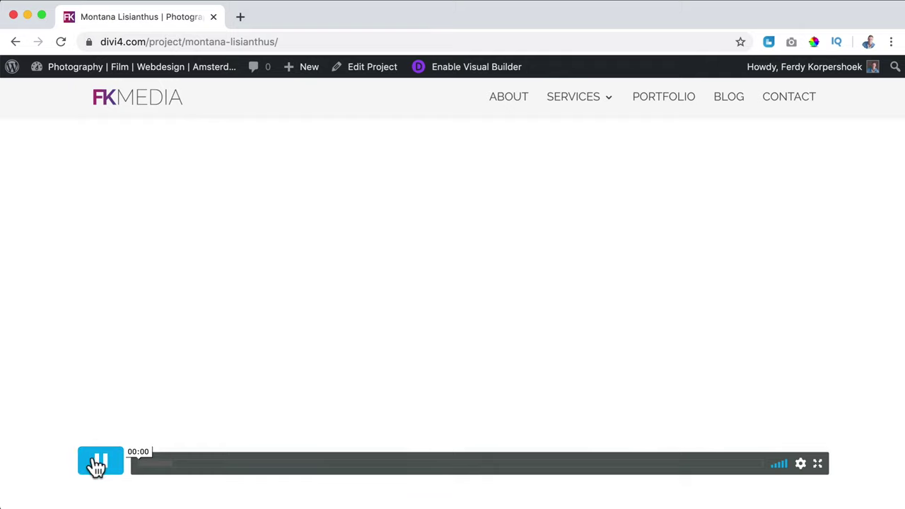
click(101, 463)
scroll(455, 338, down, 7)
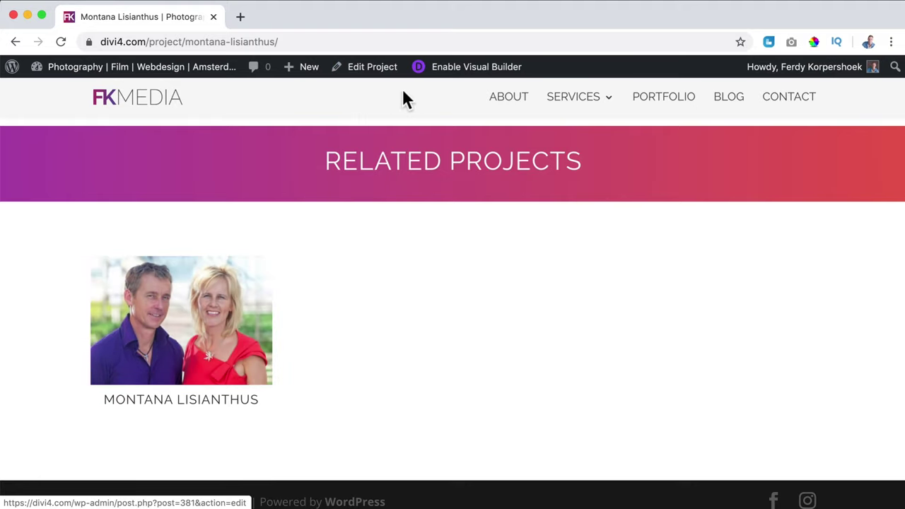
scroll(359, 311, up, 15)
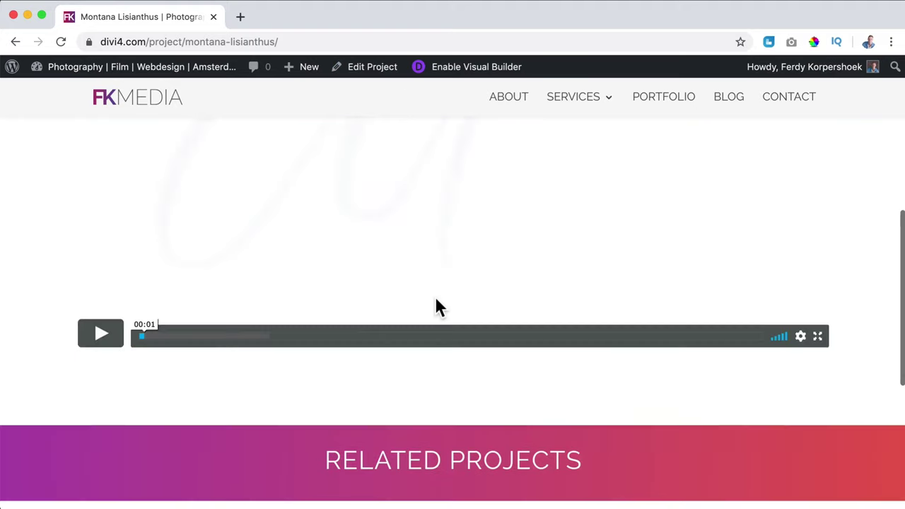
Step: Create a new project and title it Jayley Cosmetics
mouse_move(299, 71)
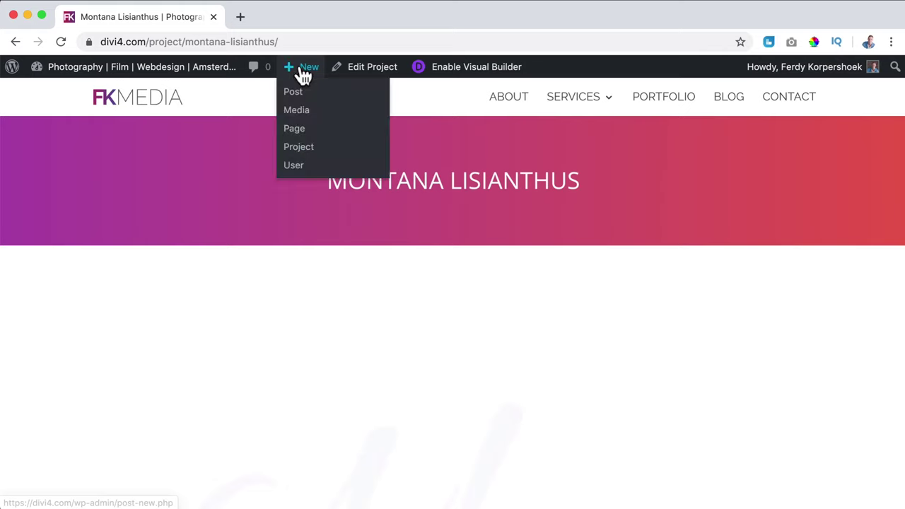
click(299, 147)
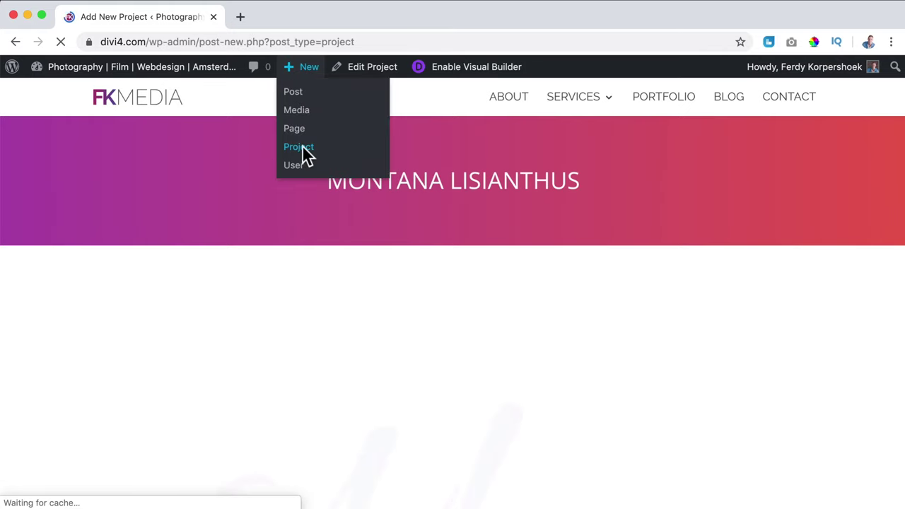
text(J)
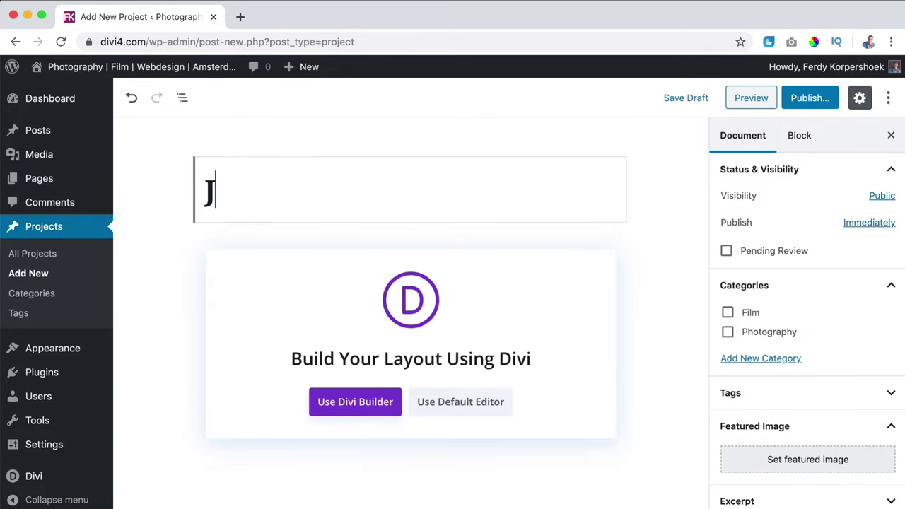
text(ayley Cosme)
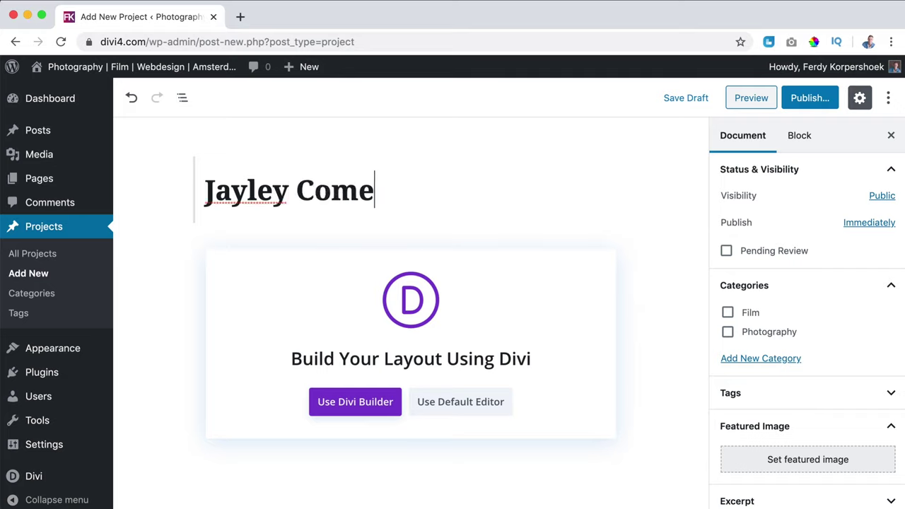
key(BackSpace)
key(BackSpace)
text(smetics)
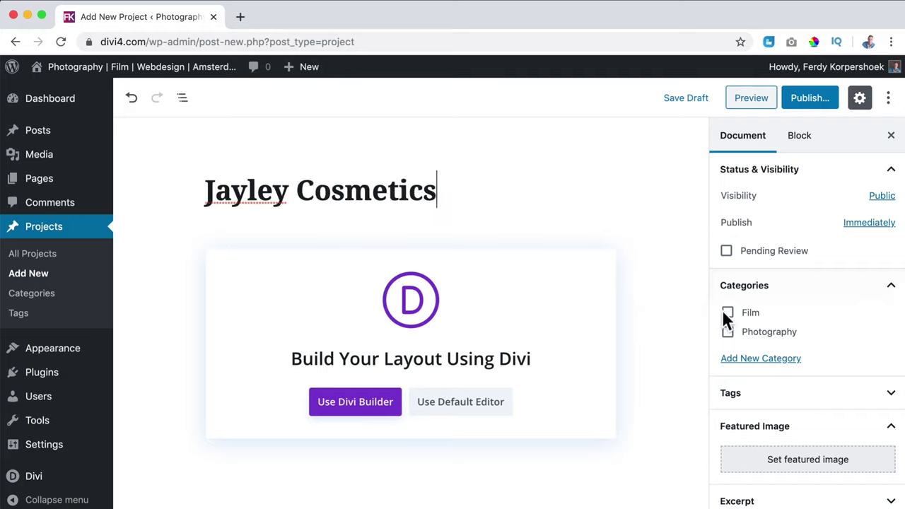
Step: Add a new project category named Webdesign without a parent category and assign it to the project
click(761, 366)
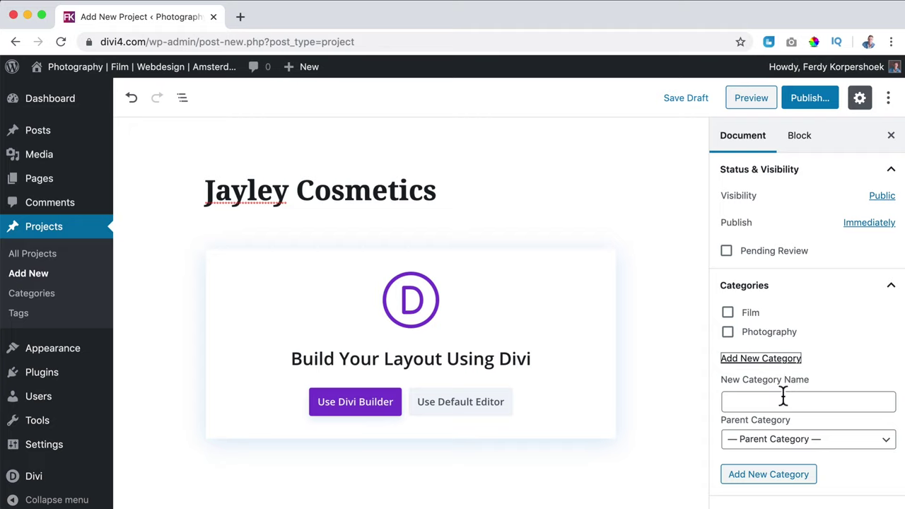
click(783, 399)
text(Webdesign)
key(Tab)
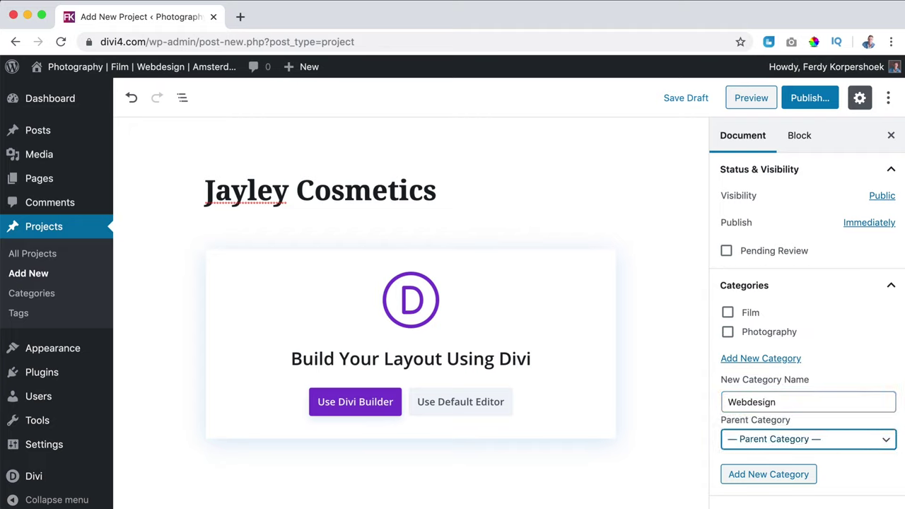
click(766, 478)
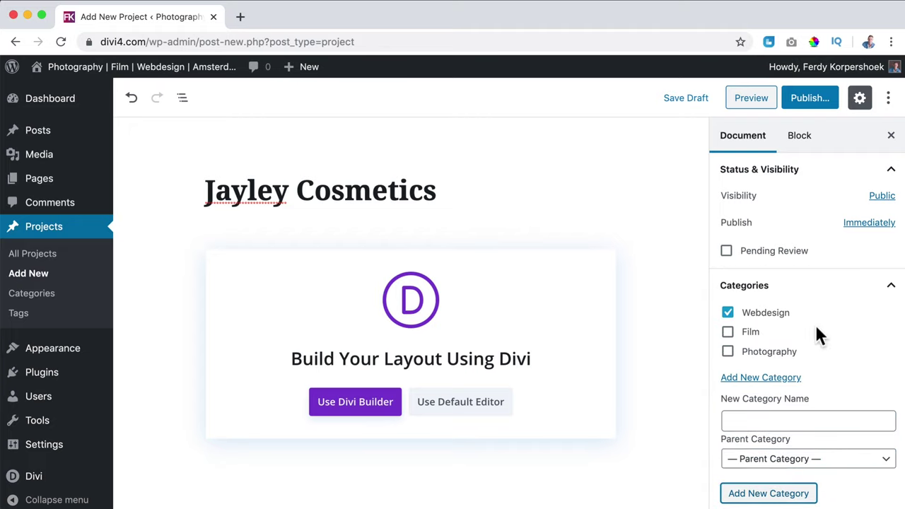
Step: Upload Jayley-Cosmetics.jpg from the 3. Webdesign folder and set it as the project's featured image
scroll(797, 340, down, 5)
click(784, 292)
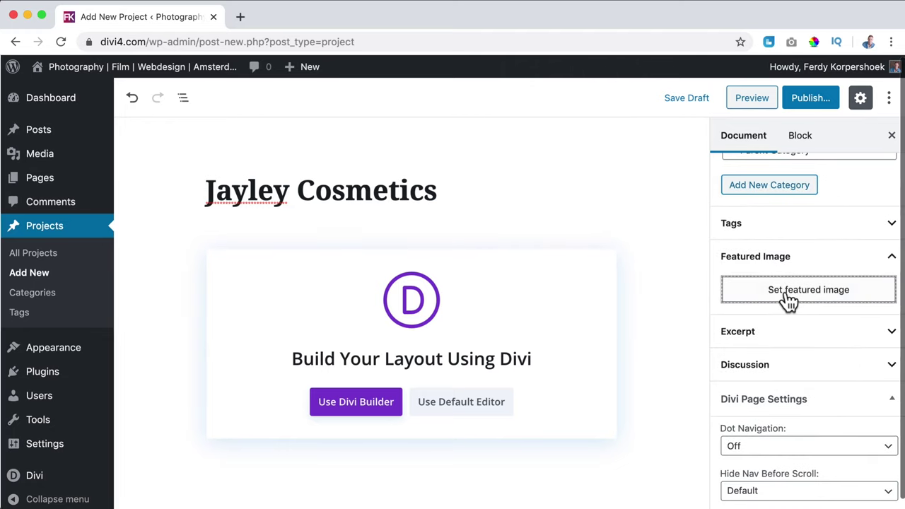
click(84, 134)
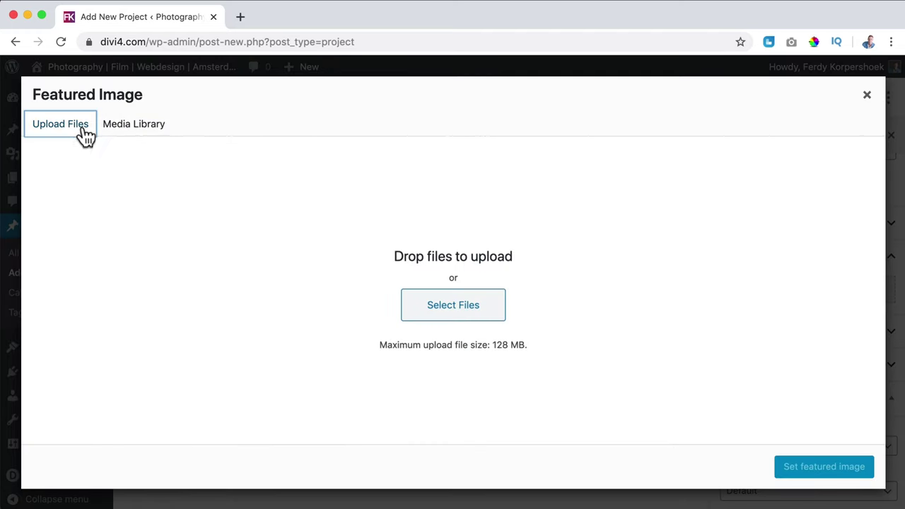
click(478, 306)
click(394, 70)
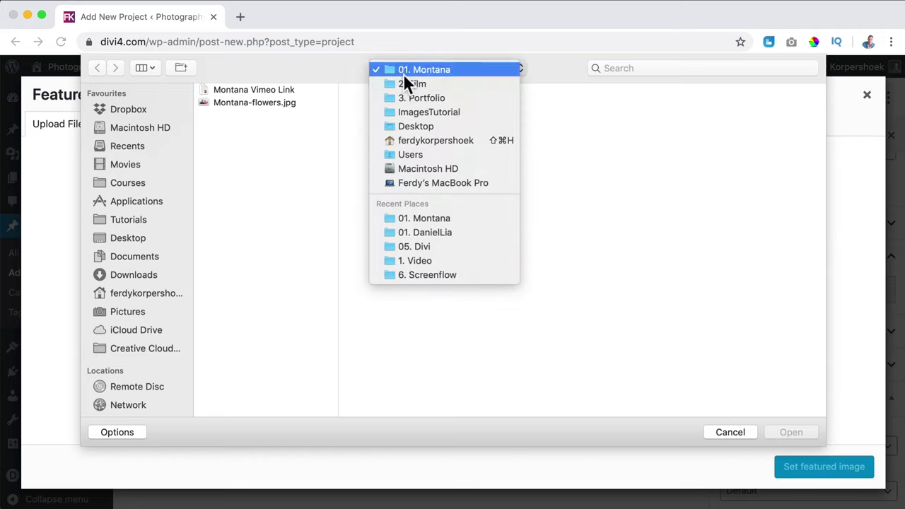
click(404, 78)
click(537, 115)
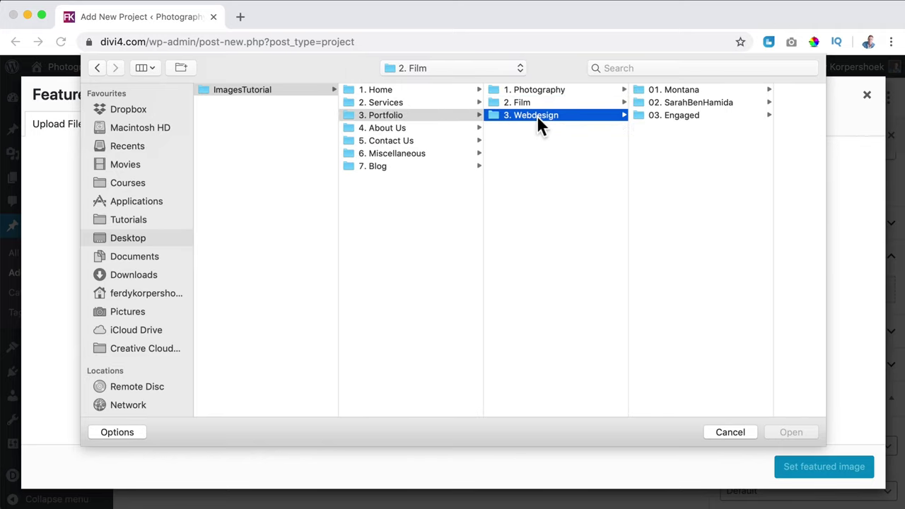
click(667, 113)
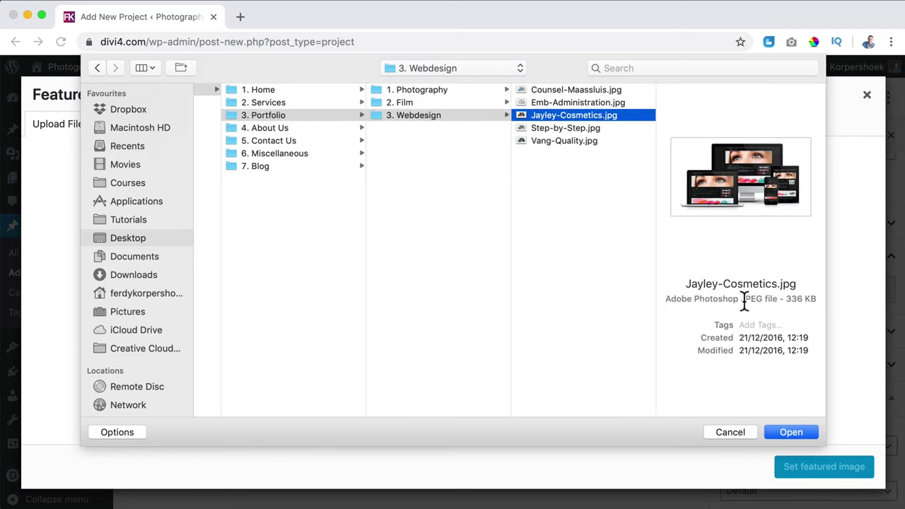
click(789, 433)
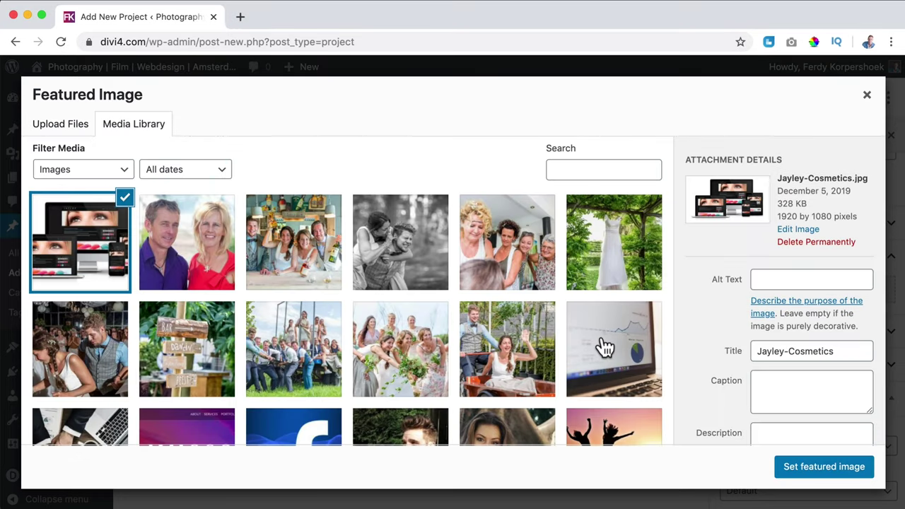
click(828, 469)
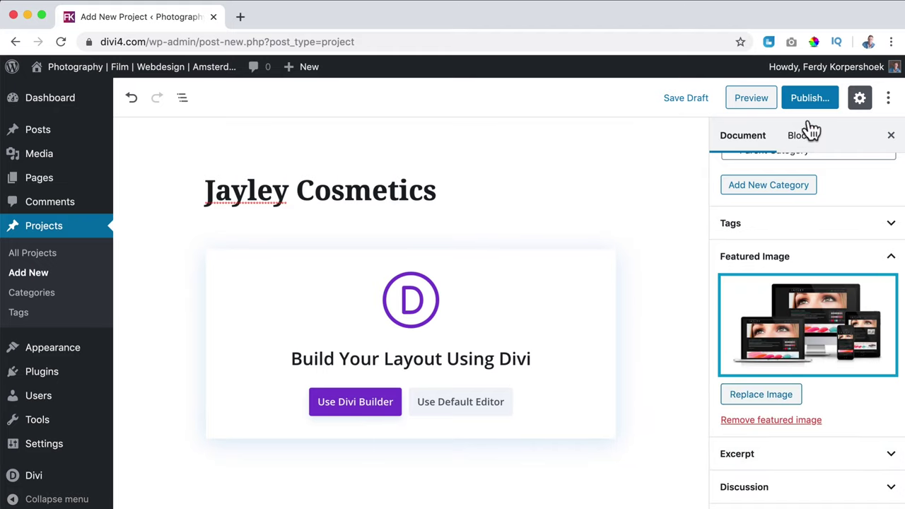
Step: Publish the project and start its Divi layout by cloning the existing Montana Lisianthus project
click(808, 97)
click(817, 95)
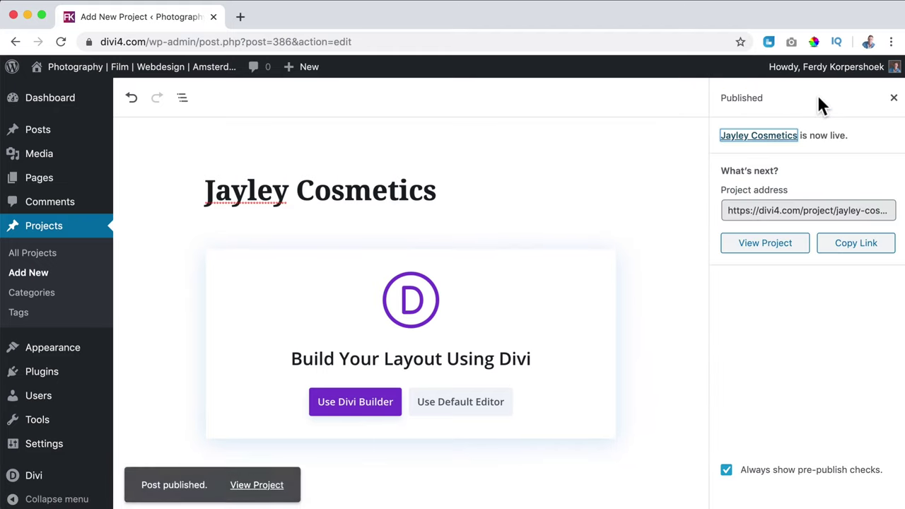
click(357, 405)
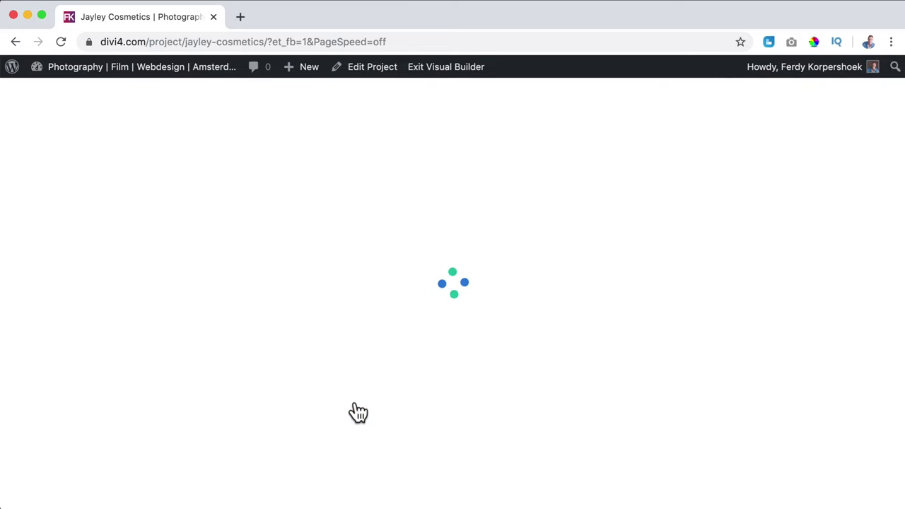
click(711, 223)
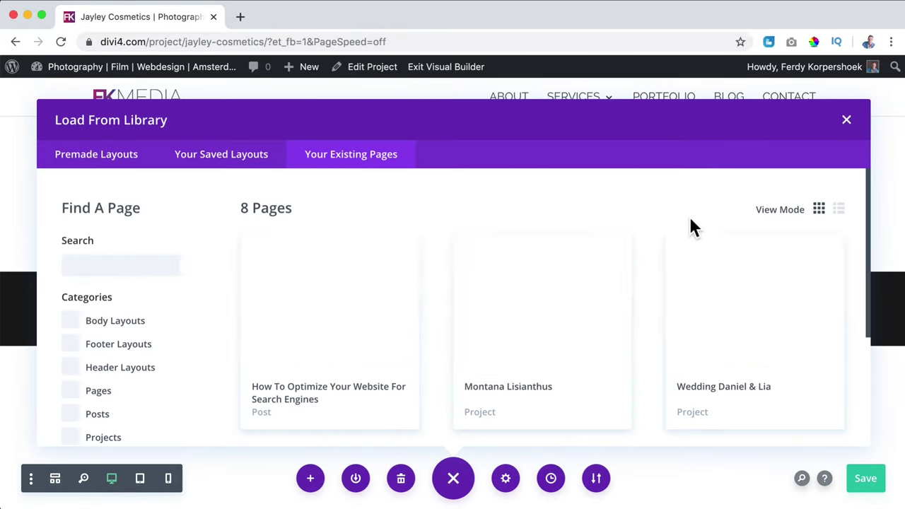
click(563, 281)
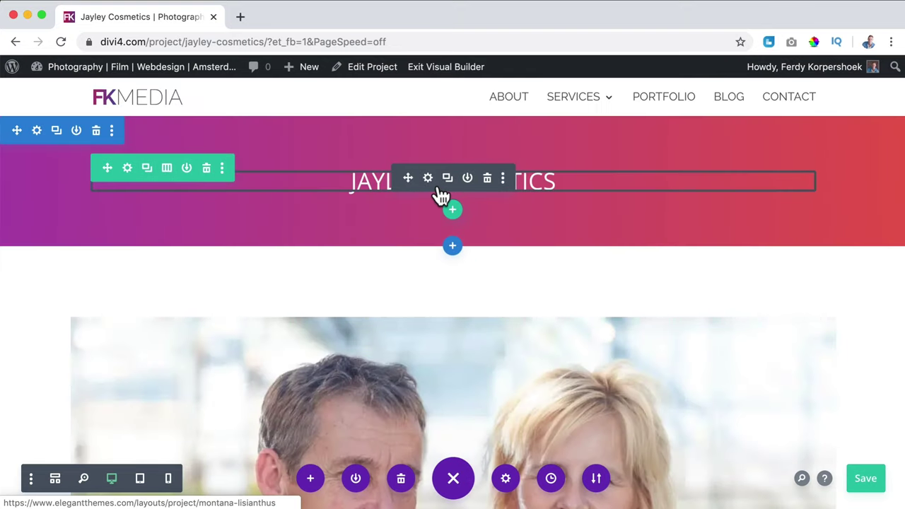
Step: Replace the cloned Montana video module with an Image module showing Jayley-Cosmetics.jpg from the media library
scroll(441, 195, down, 5)
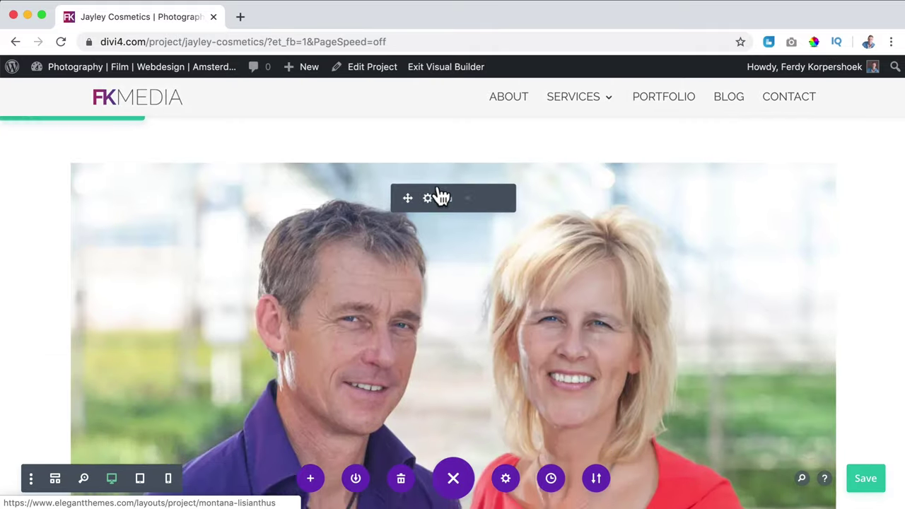
click(488, 185)
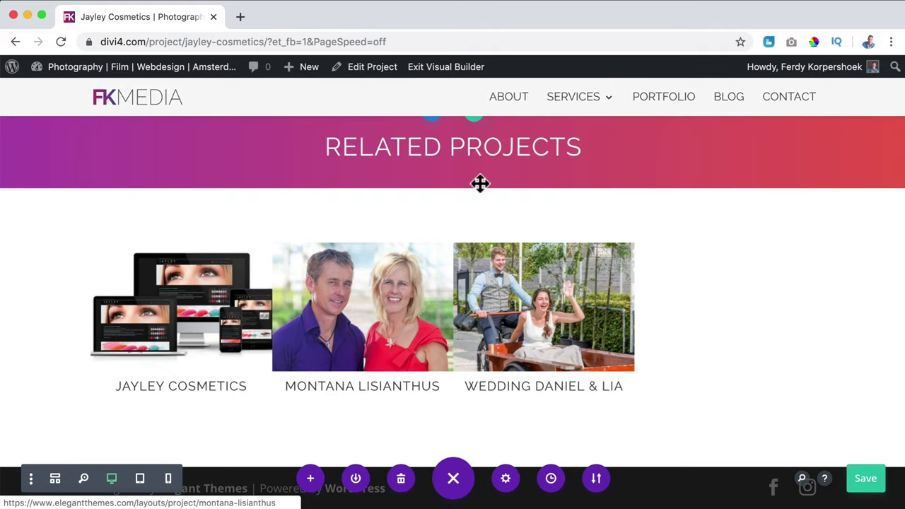
scroll(478, 184, up, 3)
click(453, 217)
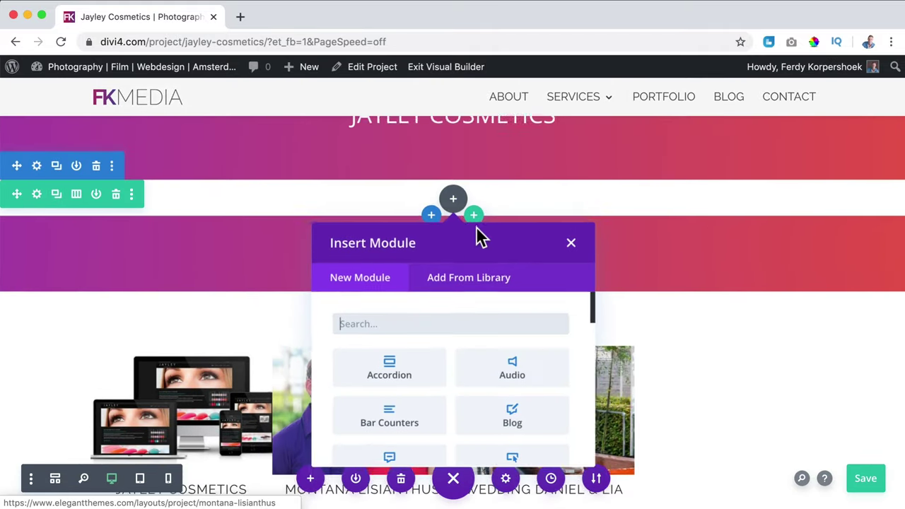
text(image)
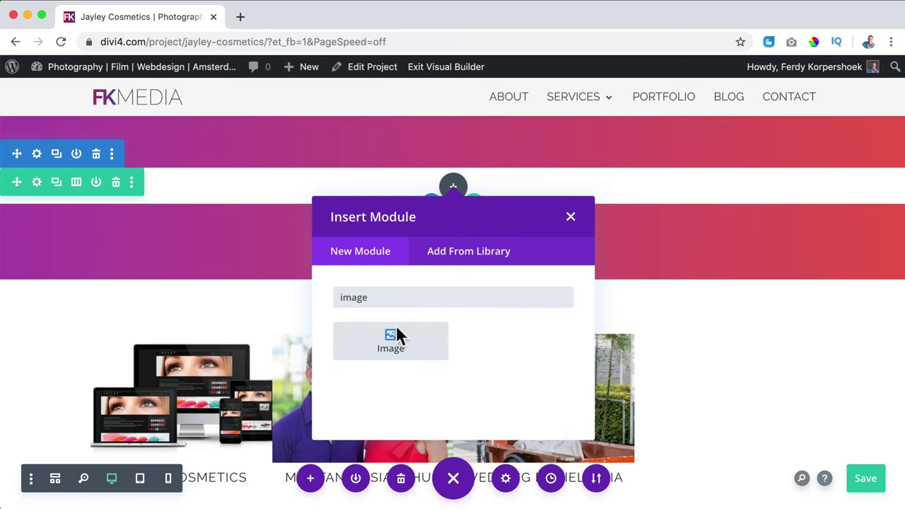
click(396, 329)
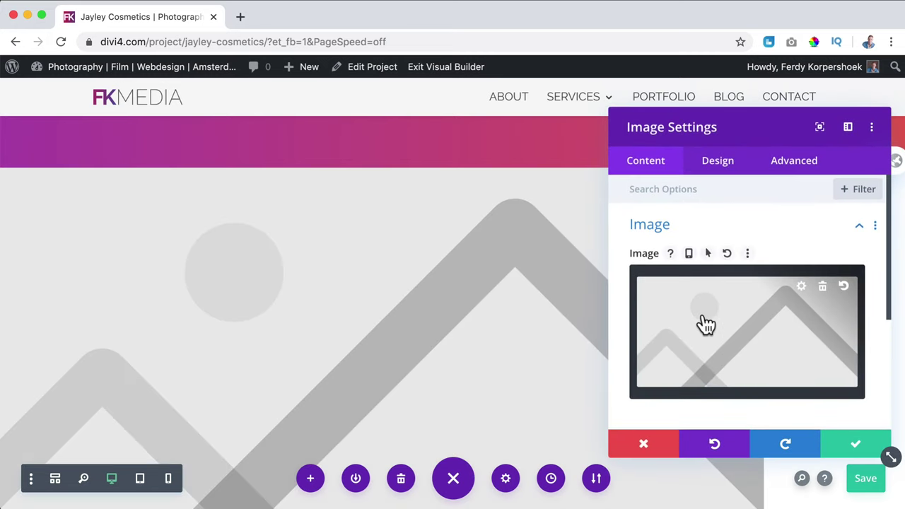
click(705, 324)
click(251, 242)
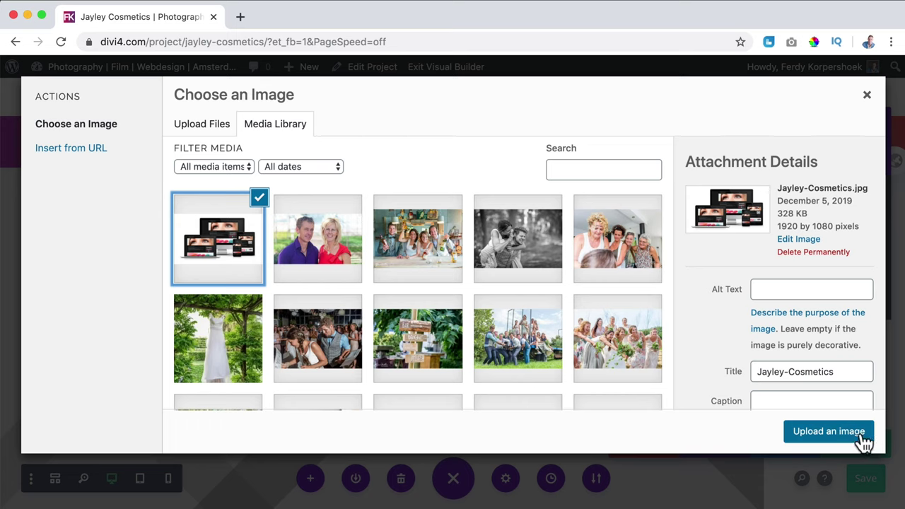
click(828, 431)
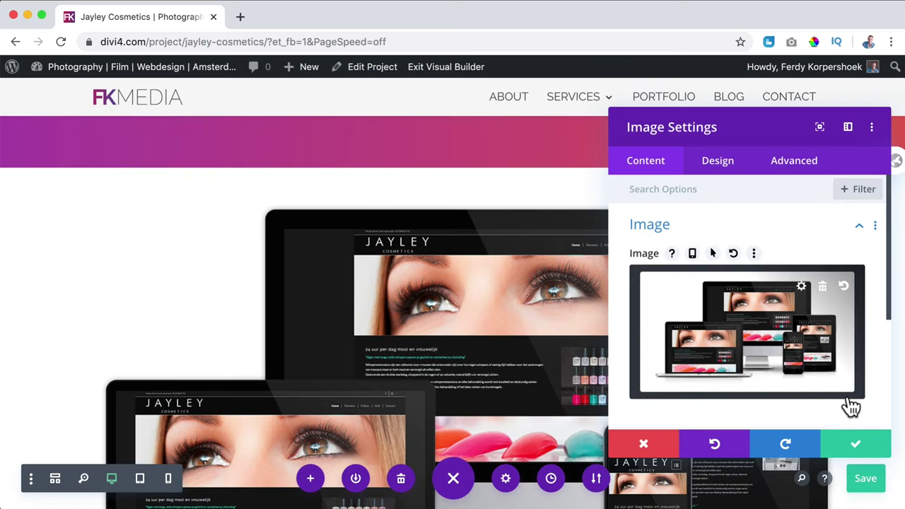
click(685, 232)
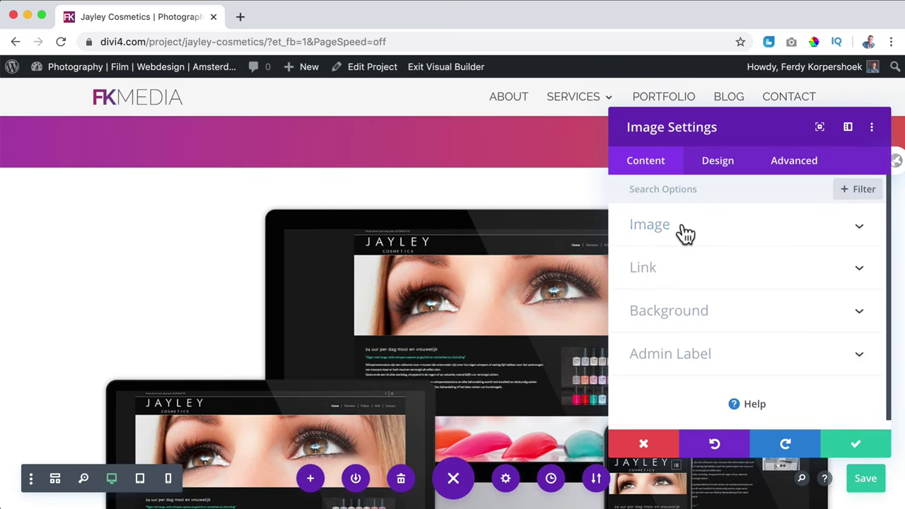
click(676, 272)
click(676, 300)
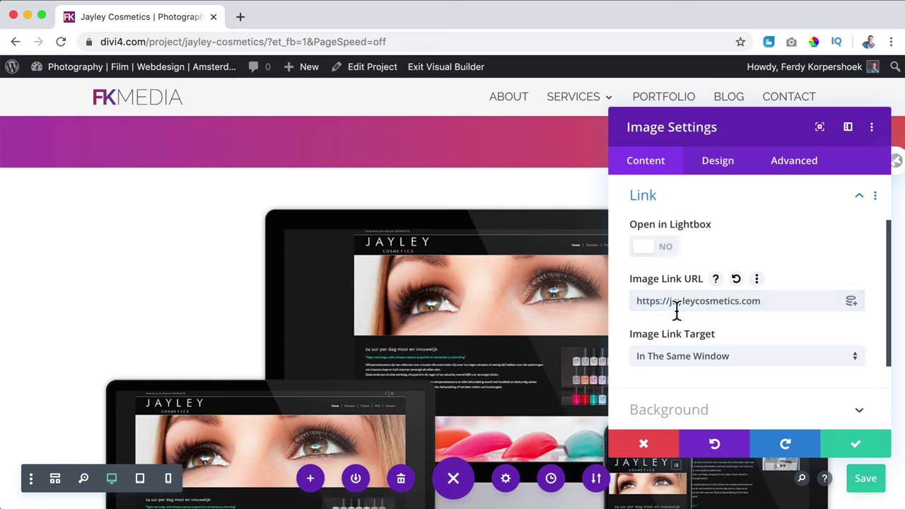
click(679, 363)
click(684, 393)
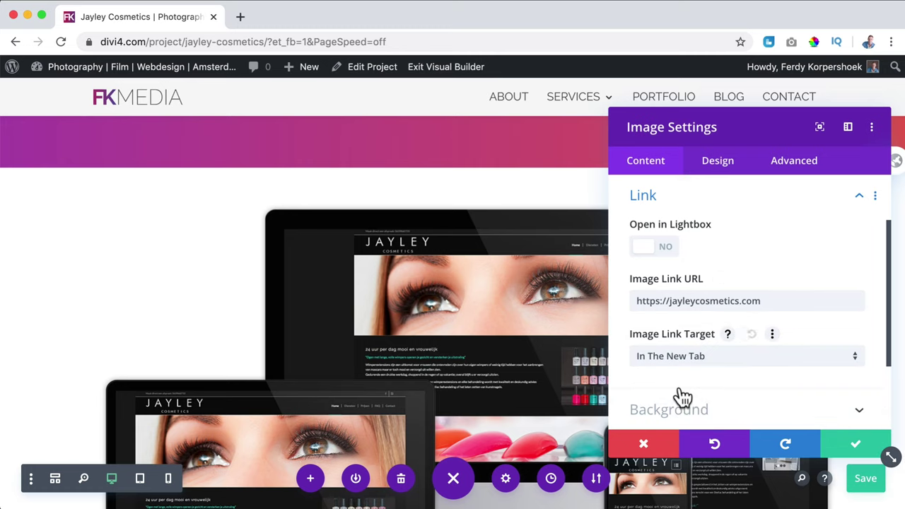
click(875, 452)
Step: Save the Jayley Cosmetics page, exit the Visual Builder and look over the live project page
scroll(738, 310, down, 5)
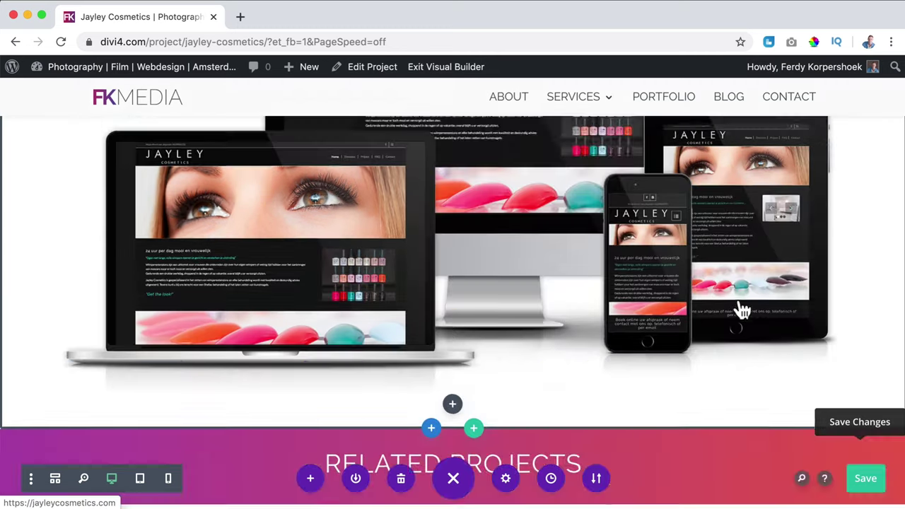
scroll(742, 309, down, 3)
click(863, 483)
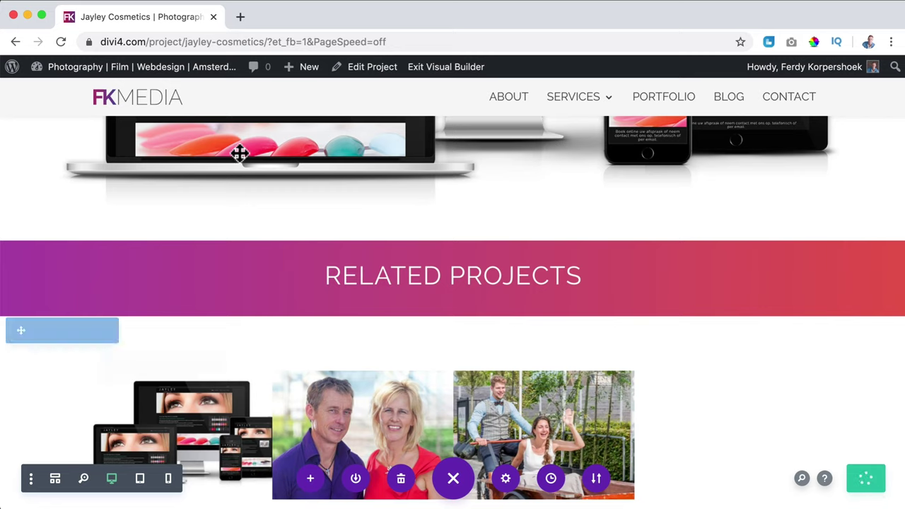
click(447, 68)
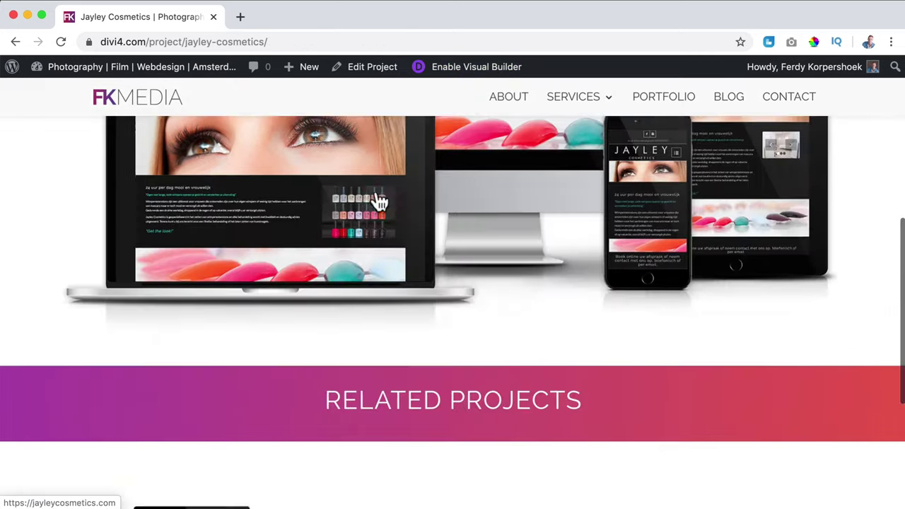
scroll(380, 204, down, 5)
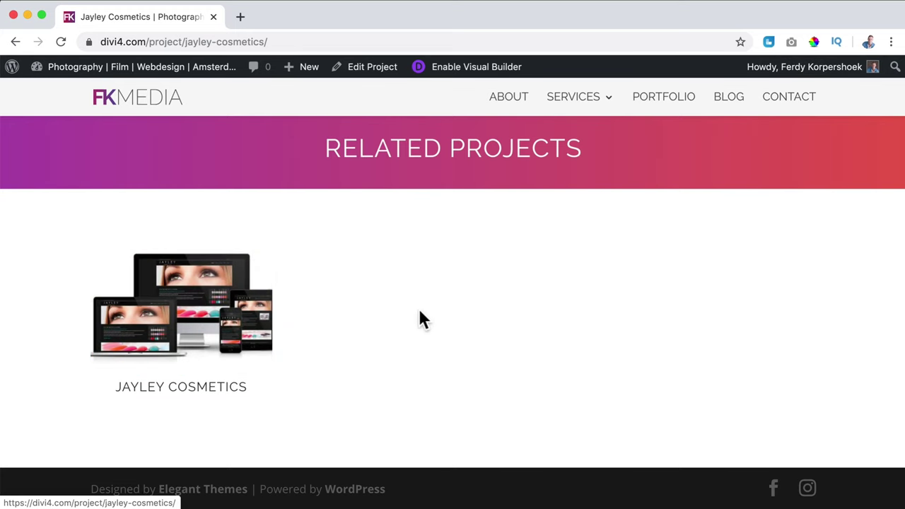
scroll(420, 317, up, 10)
scroll(415, 319, down, 2)
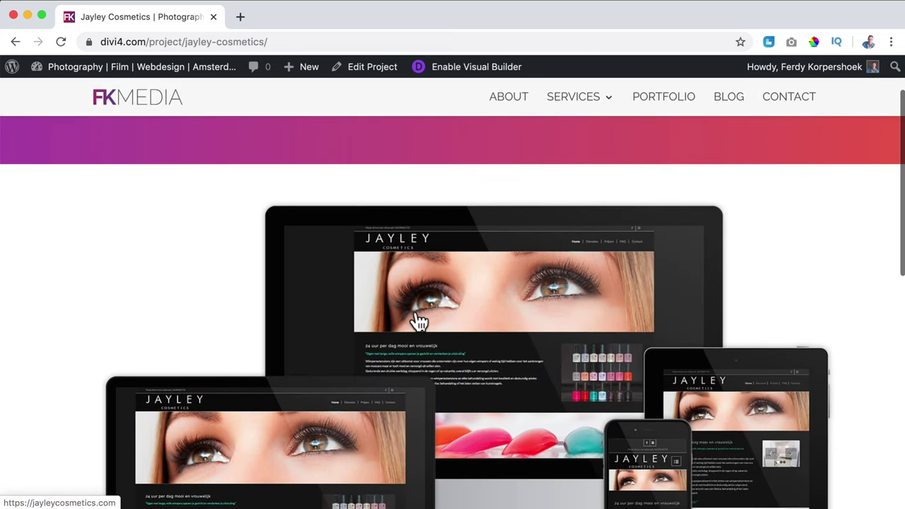
scroll(417, 317, up, 3)
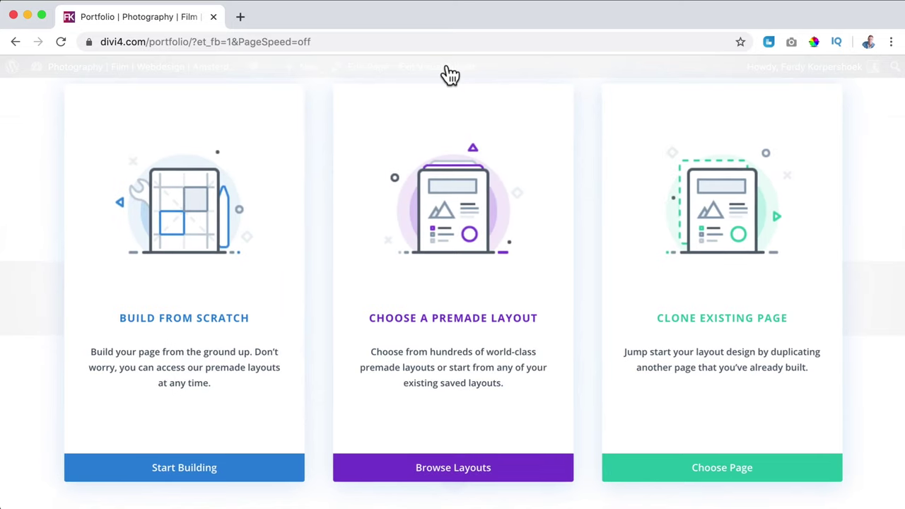
Step: Clone the Jayley Cosmetics layout onto the Portfolio page and delete its image section and the Related Projects heading section
click(715, 250)
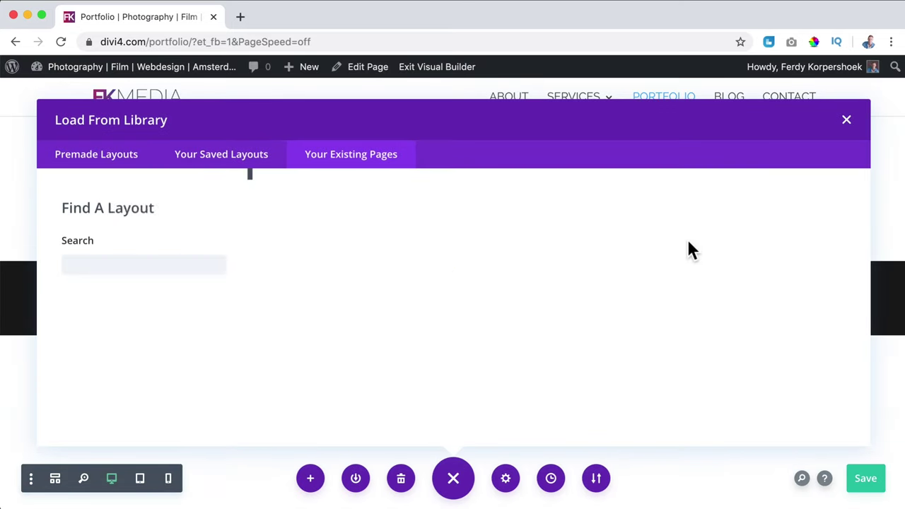
click(547, 288)
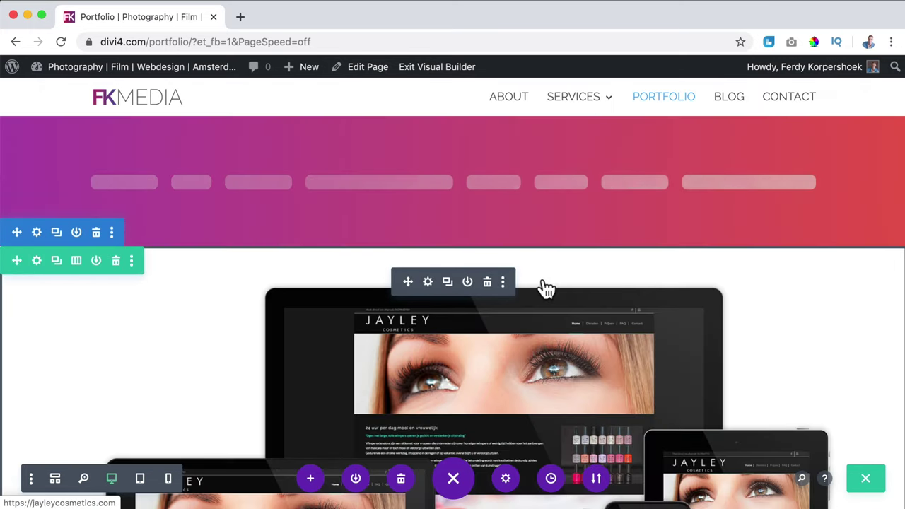
click(487, 282)
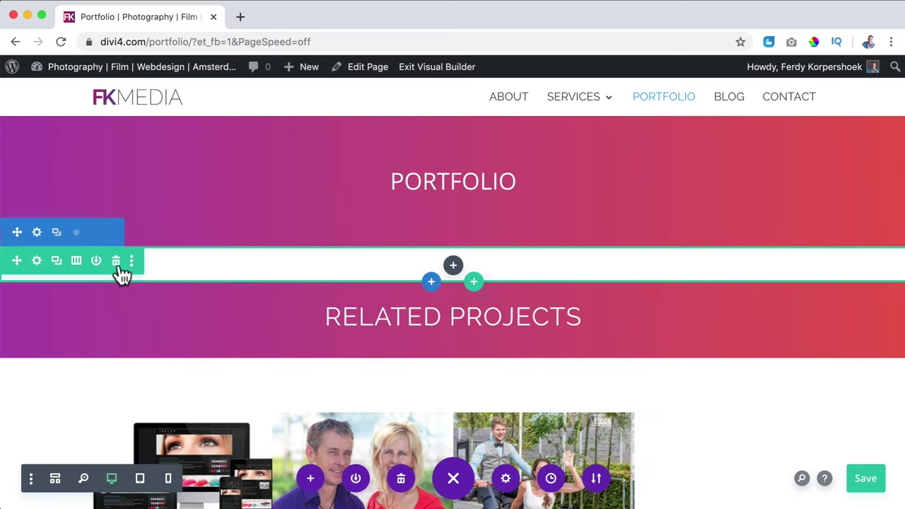
click(97, 282)
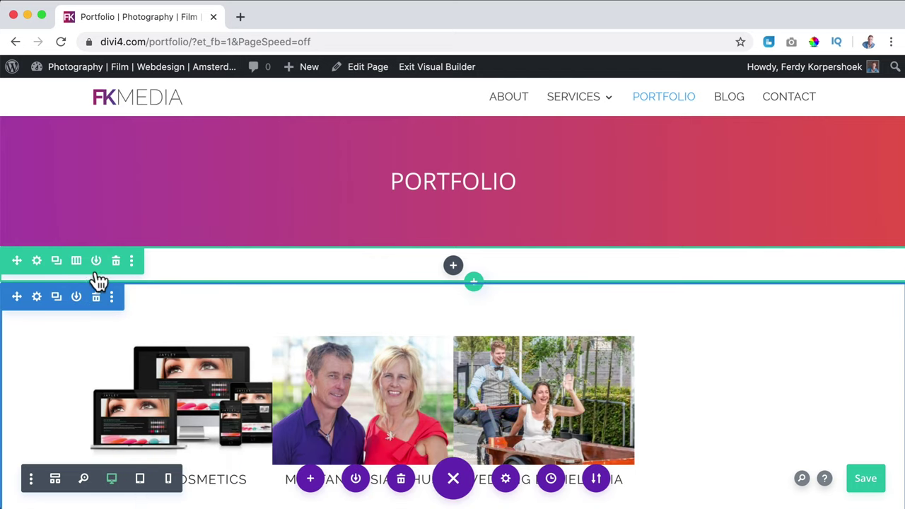
click(116, 260)
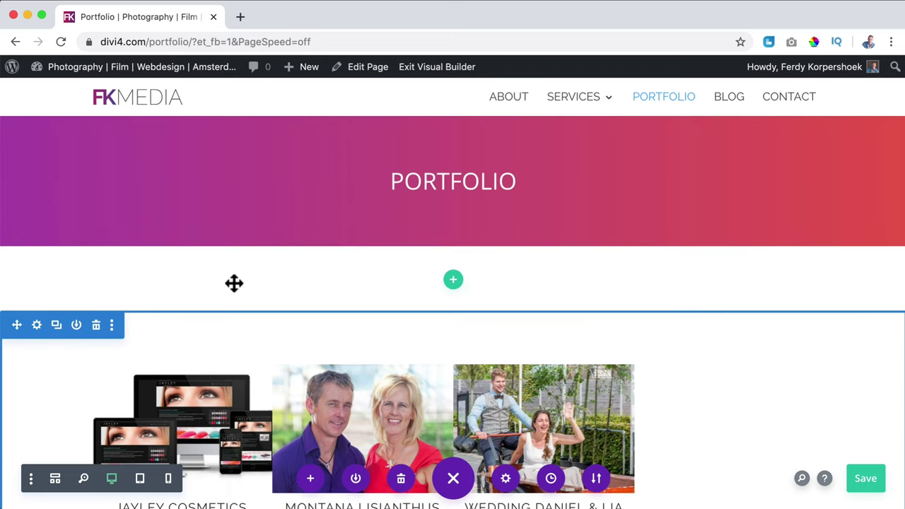
click(96, 233)
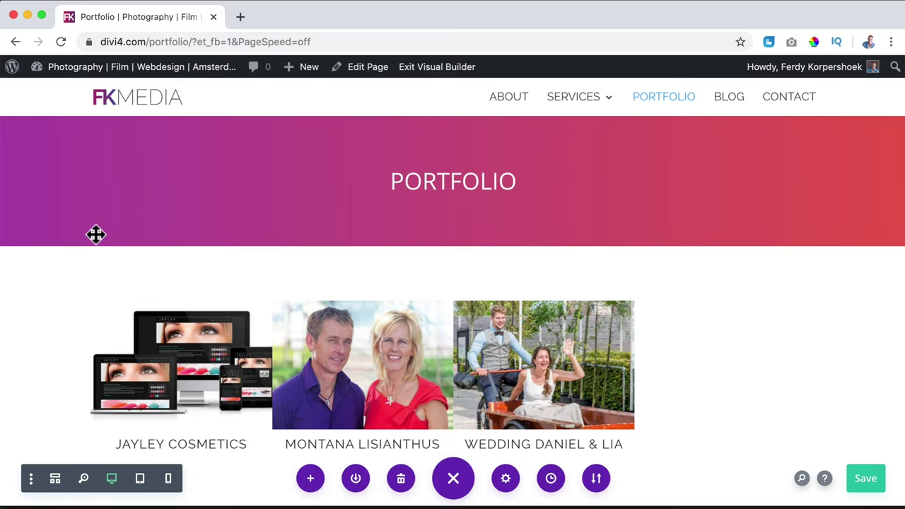
Step: Replace the old portfolio module in the row below the page header with a Filterable Portfolio module
scroll(481, 283, down, 2)
click(487, 269)
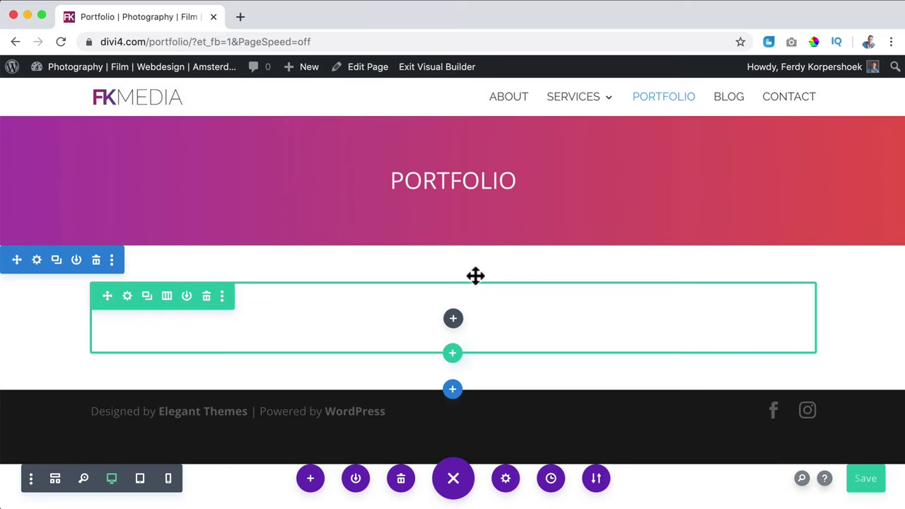
click(457, 323)
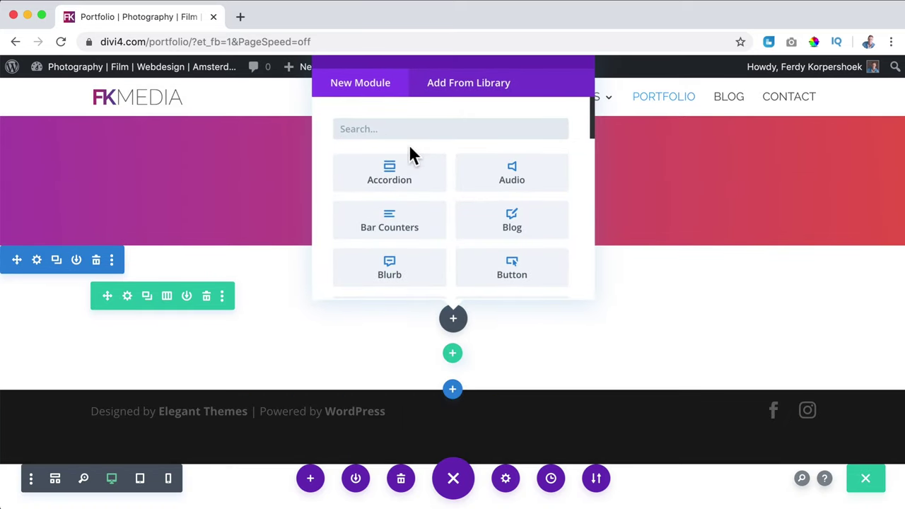
text(filter)
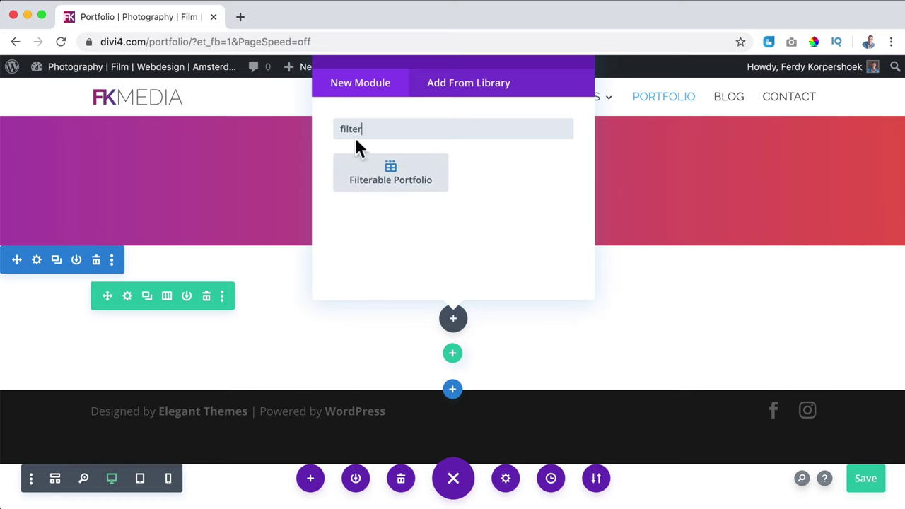
click(382, 176)
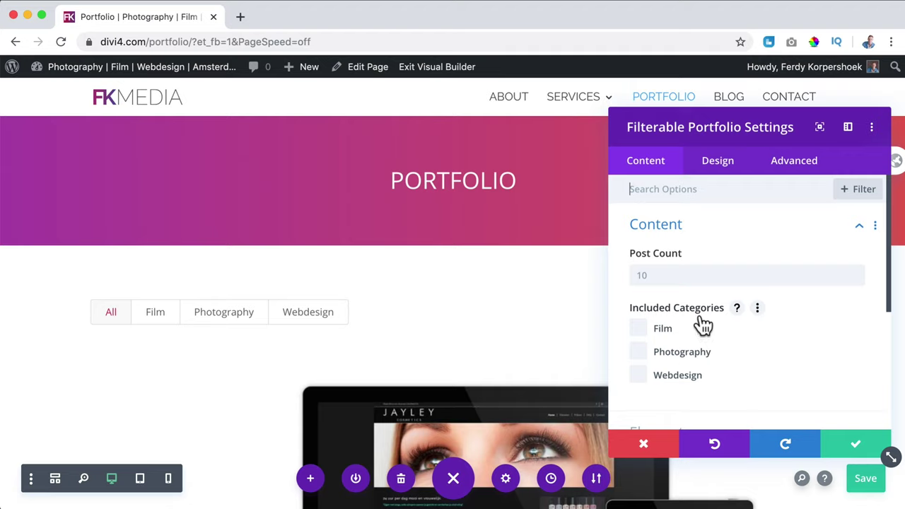
Step: Set the filterable portfolio's post count to 9 and turn off Show Categories and Show Pagination
click(690, 276)
text(9)
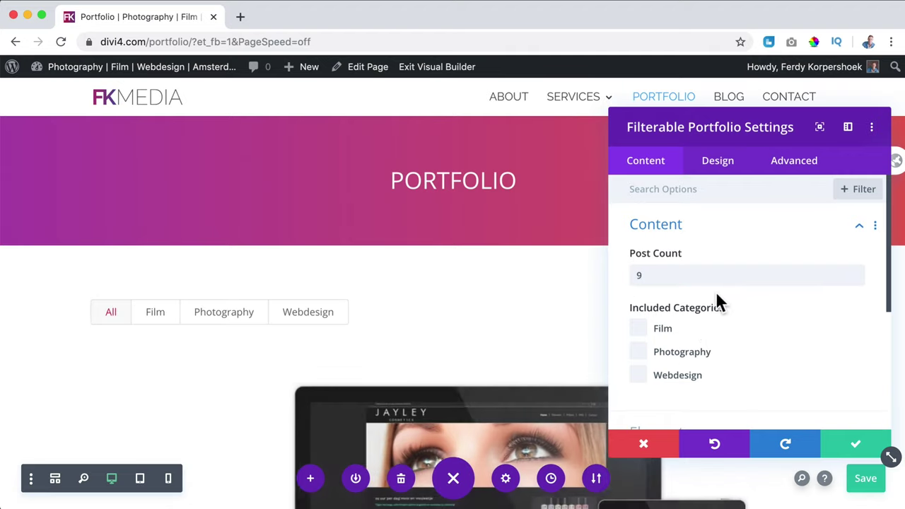
scroll(716, 291, down, 2)
click(710, 337)
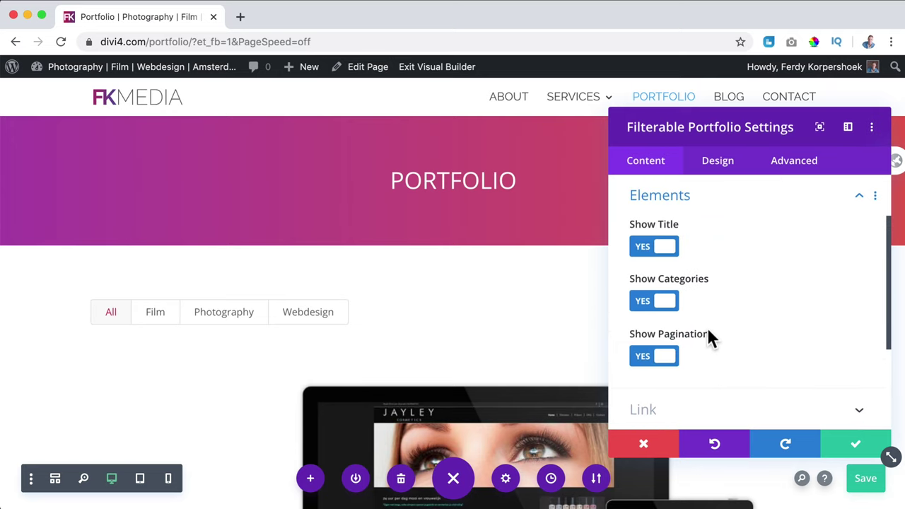
scroll(471, 323, down, 3)
scroll(474, 332, down, 5)
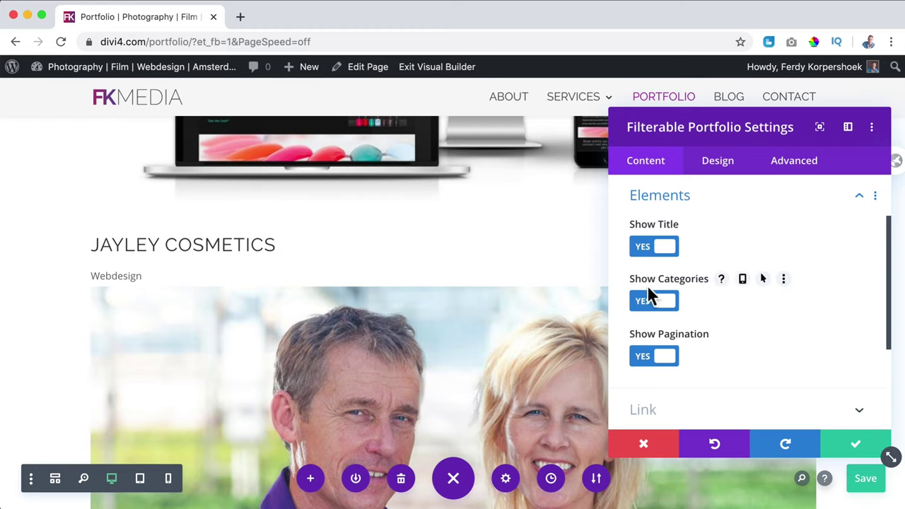
click(649, 304)
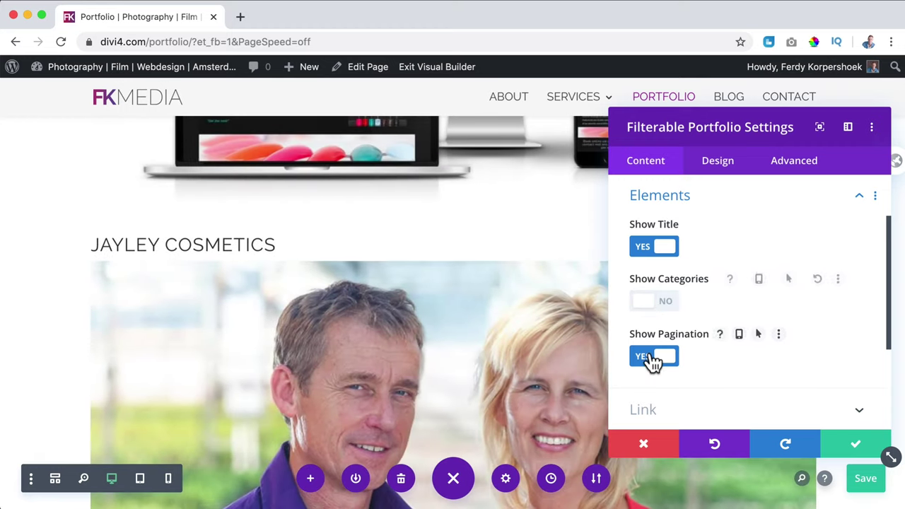
click(651, 359)
scroll(704, 339, down, 3)
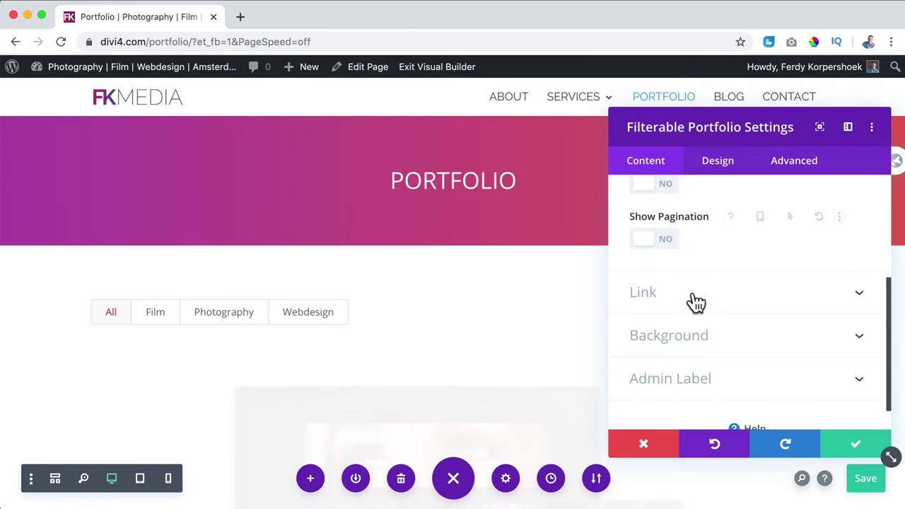
click(694, 299)
scroll(731, 304, down, 1)
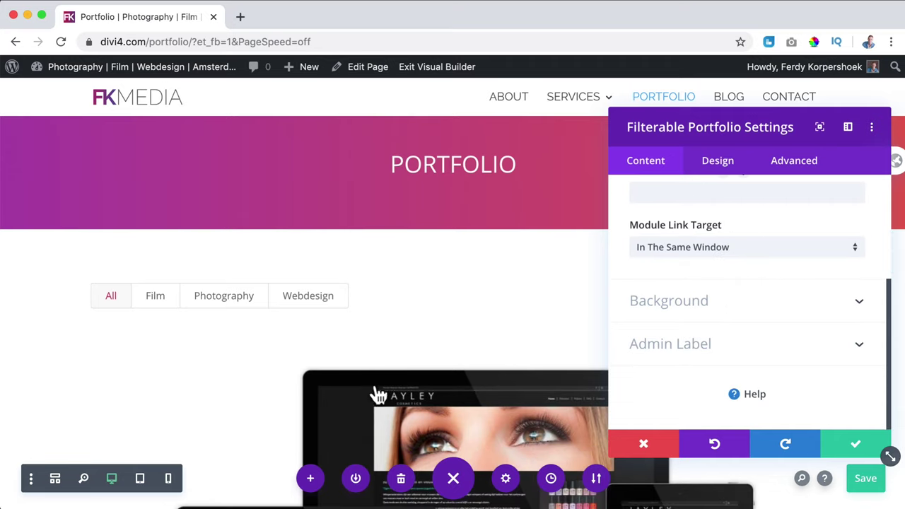
scroll(691, 354, up, 5)
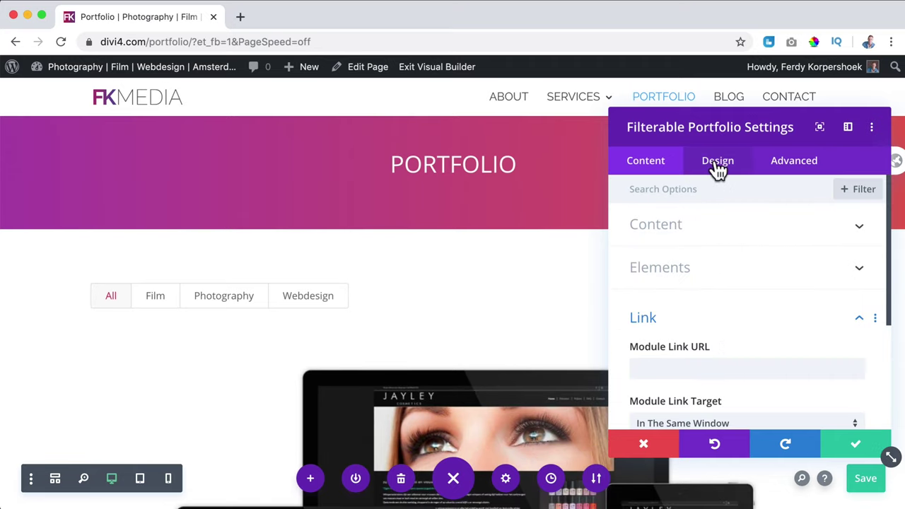
Step: Set the filterable portfolio's layout to Grid and move the settings window slightly
click(717, 167)
click(696, 226)
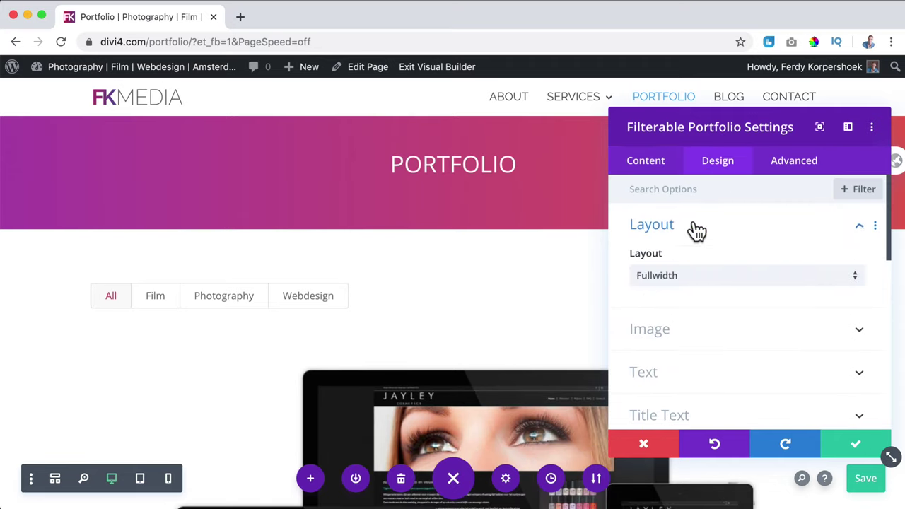
click(689, 283)
click(676, 313)
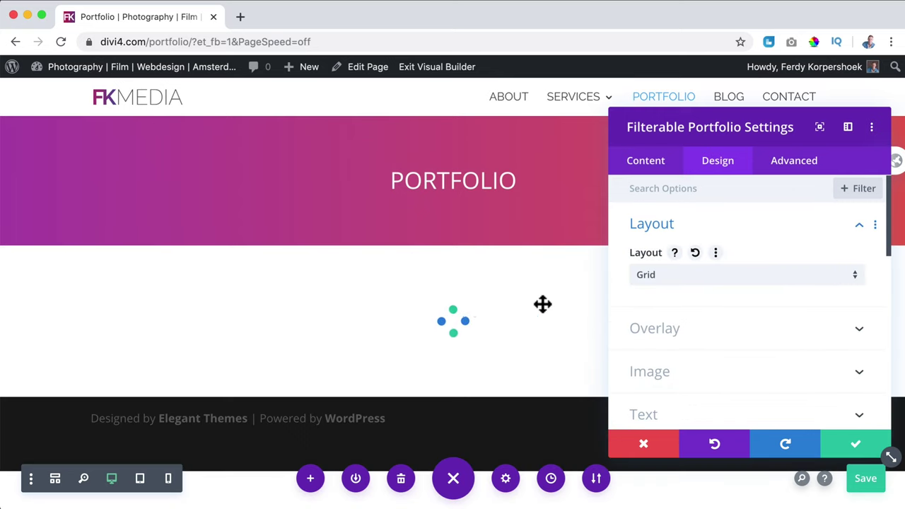
scroll(499, 294, down, 3)
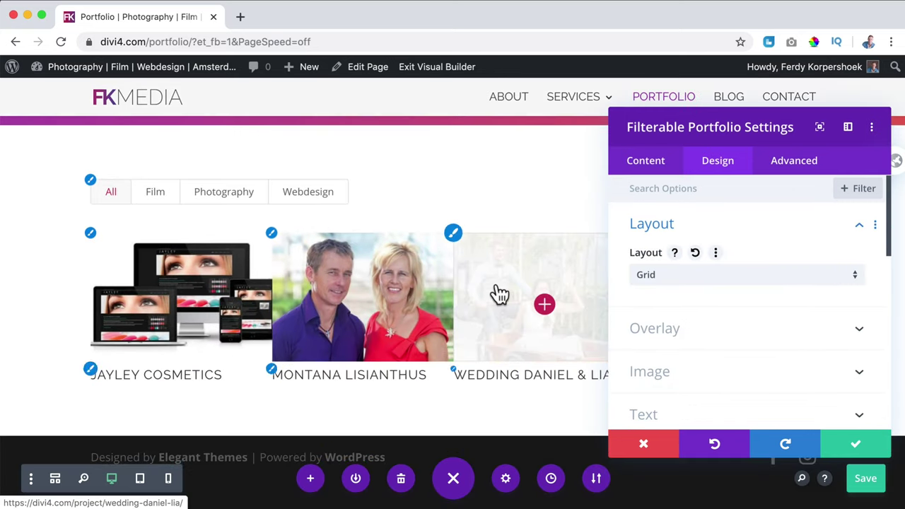
drag(733, 128, 710, 117)
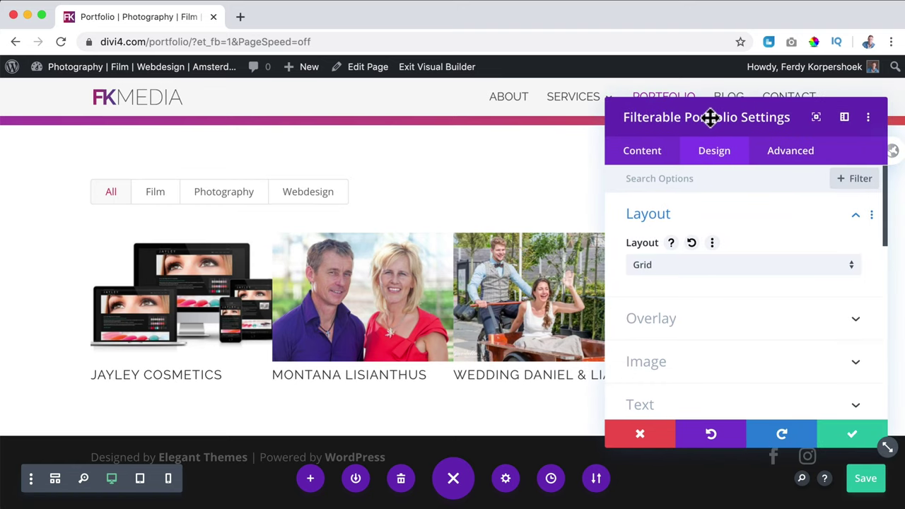
Step: Make the overlay's zoom icon color fully transparent white, rgba(255,255,255,0)
scroll(704, 304, down, 2)
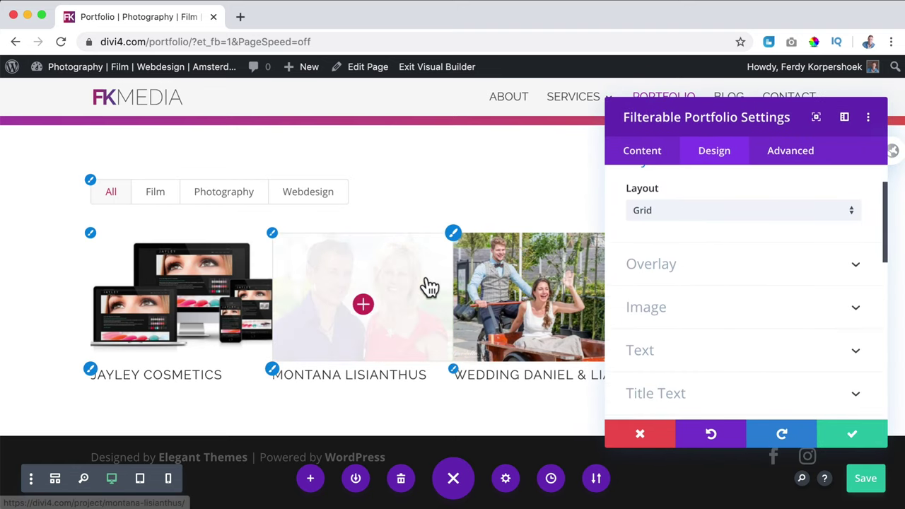
click(668, 273)
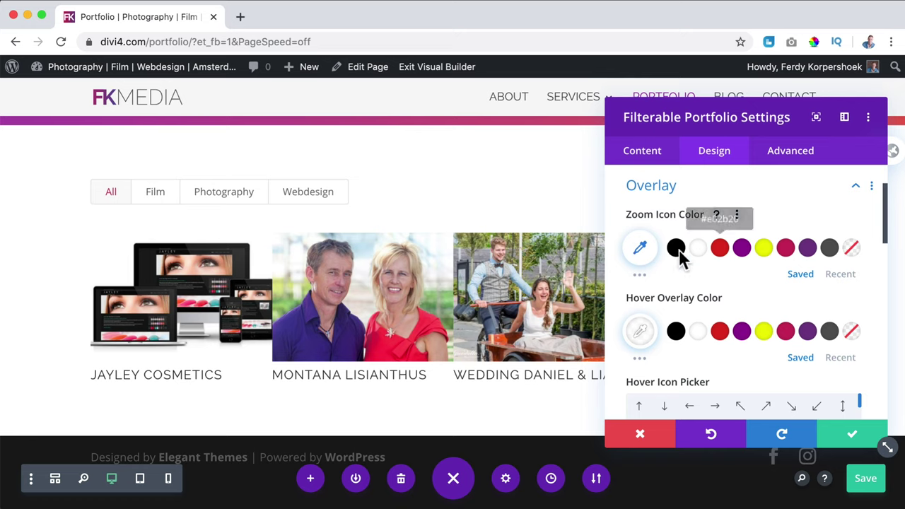
click(697, 251)
click(640, 250)
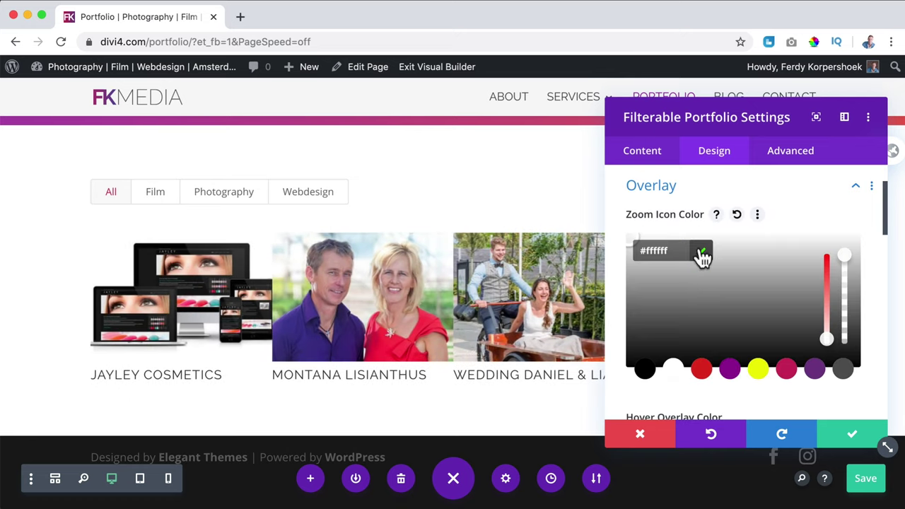
drag(843, 364, 842, 354)
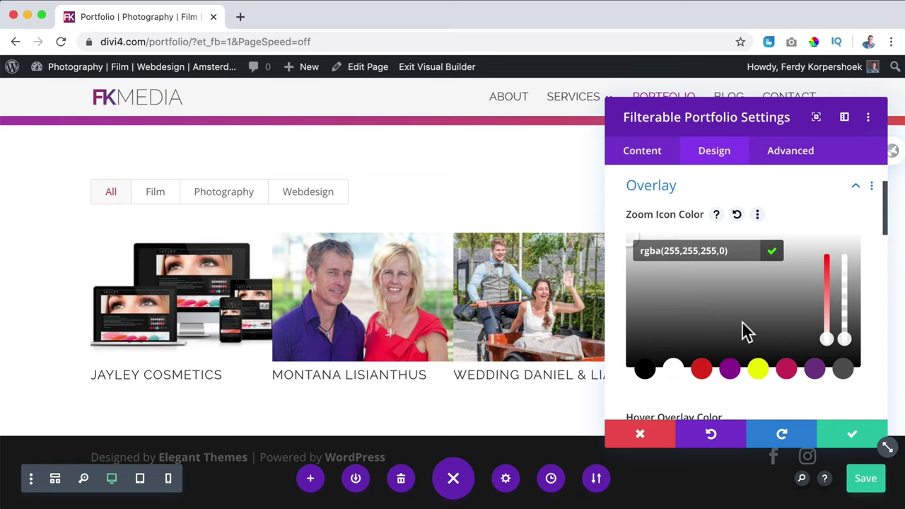
click(737, 393)
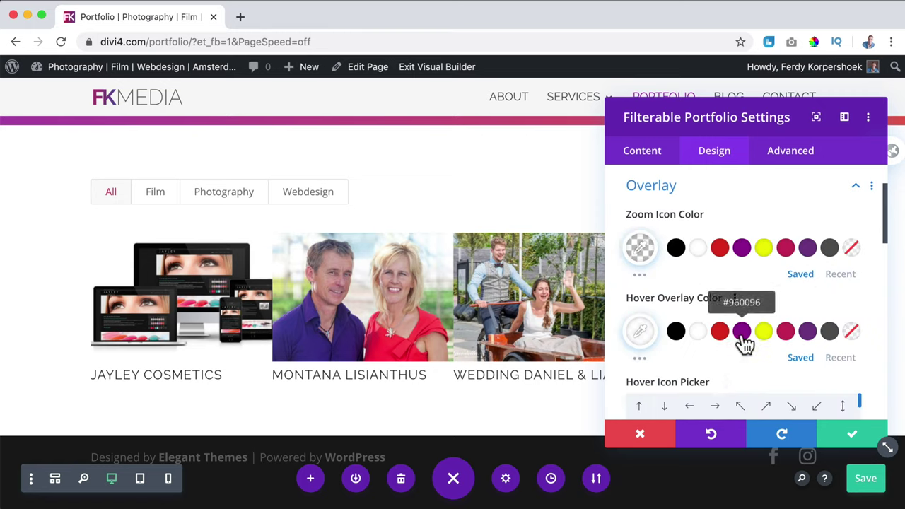
Step: Set the hover overlay color to purple #960096 with its opacity lowered to 0.18
click(741, 332)
click(648, 340)
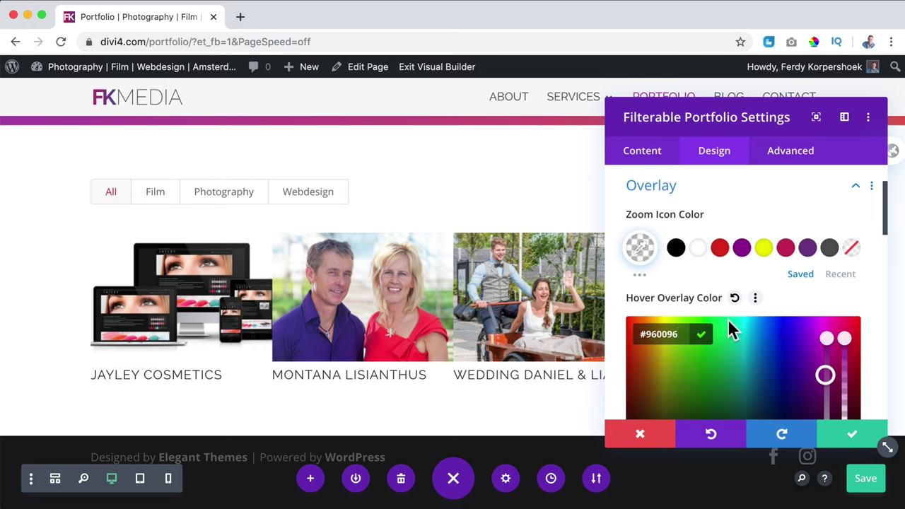
drag(848, 372, 846, 406)
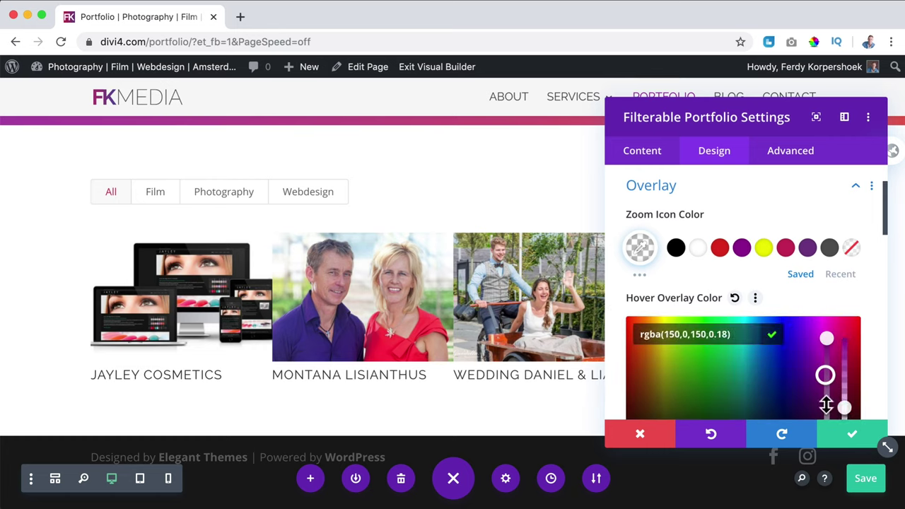
click(694, 275)
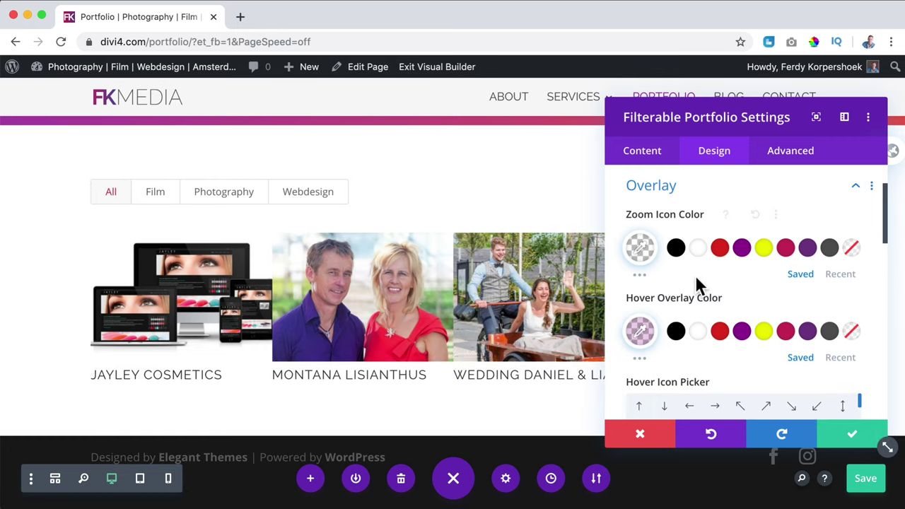
Step: Pick a hover icon for the portfolio overlay from the icon set
scroll(692, 277, down, 3)
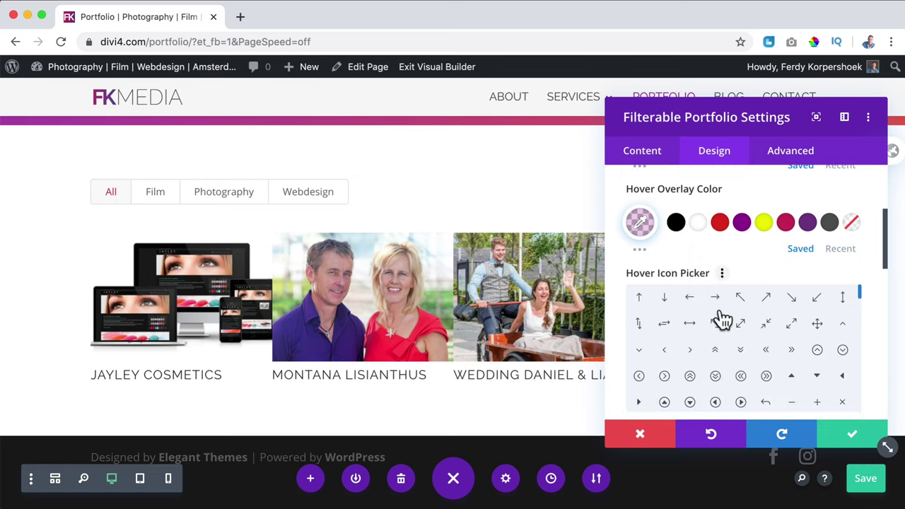
scroll(707, 322, down, 6)
scroll(615, 322, down, 2)
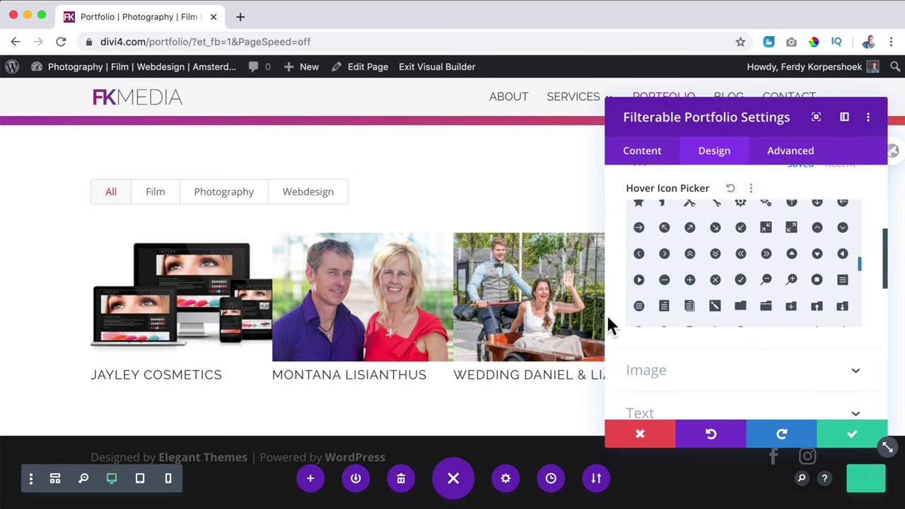
scroll(608, 314, down, 2)
click(687, 272)
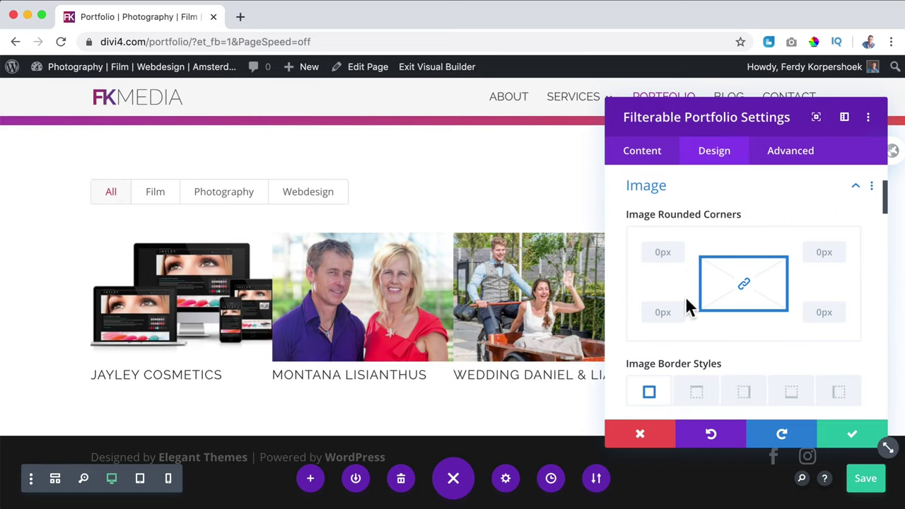
scroll(686, 289, down, 5)
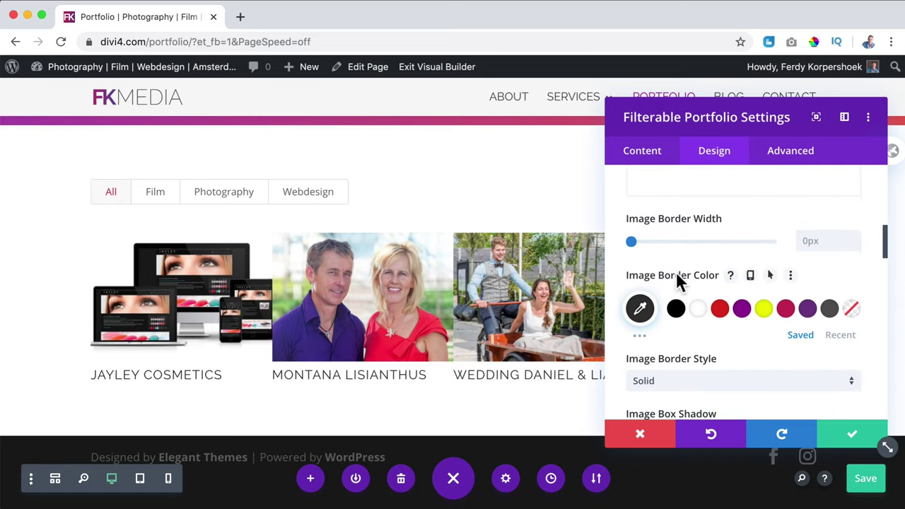
scroll(678, 262, down, 6)
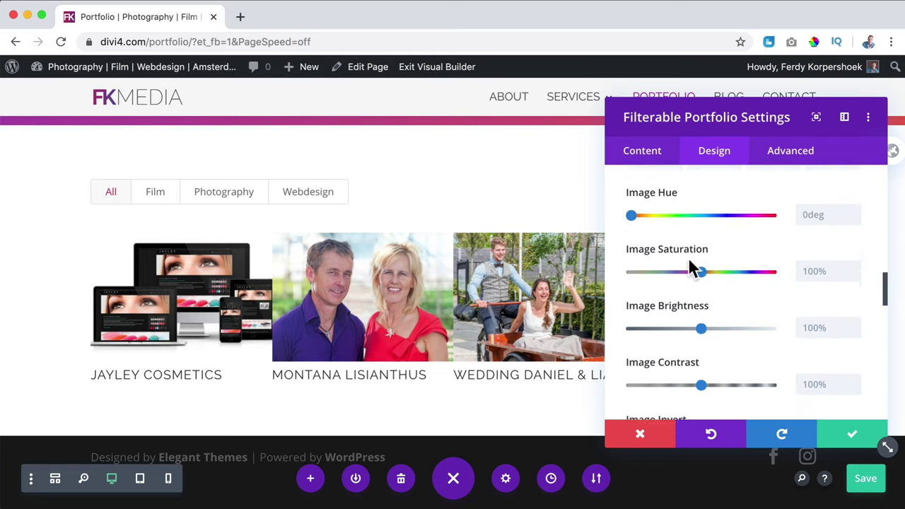
scroll(689, 263, down, 10)
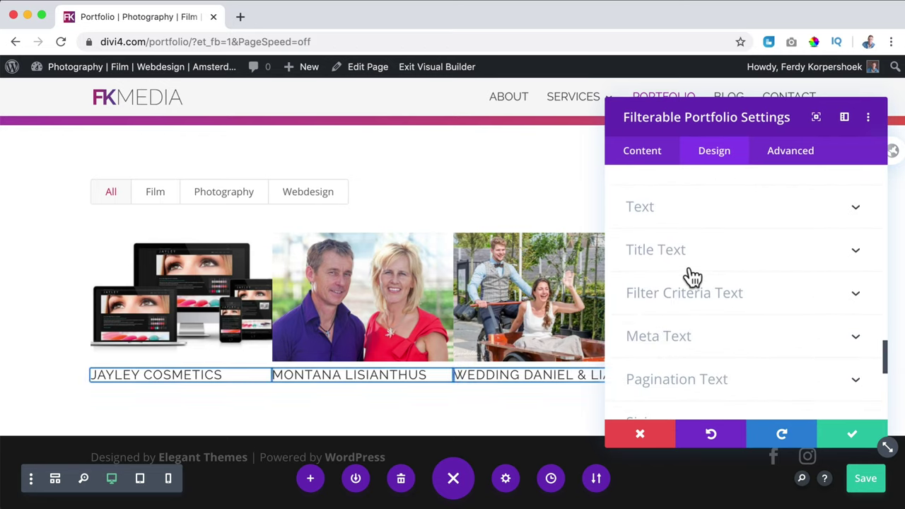
Step: Center the text alignment of the filterable portfolio module
scroll(689, 276, up, 1)
click(662, 215)
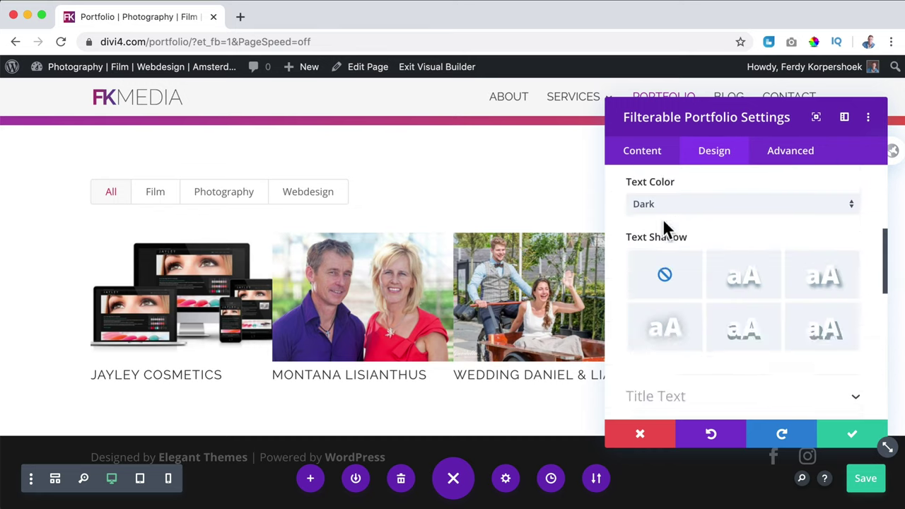
scroll(678, 240, up, 2)
click(714, 238)
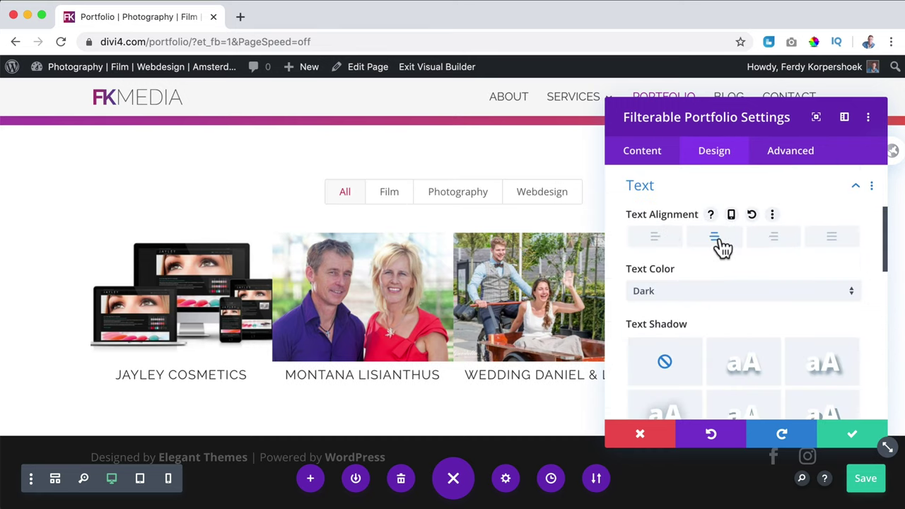
Step: Style the filter criteria text as uppercase and color it purple #960096
scroll(722, 247, down, 5)
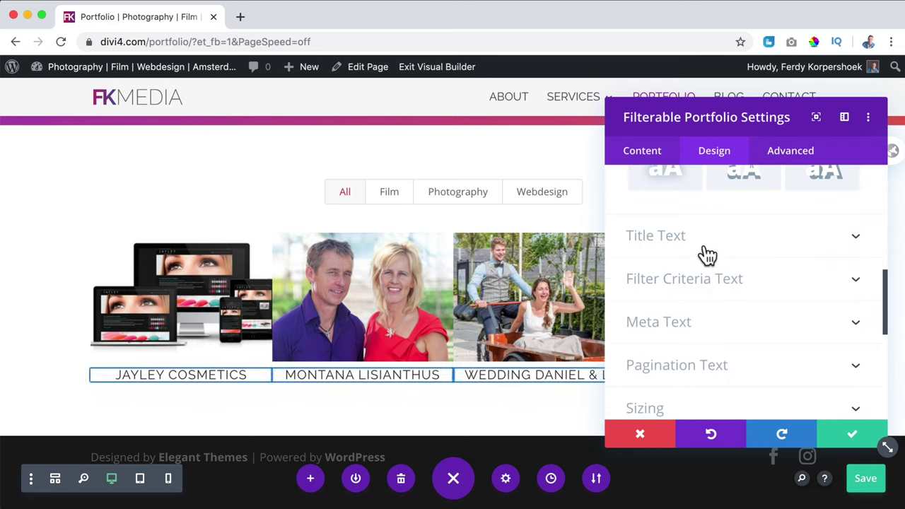
click(705, 280)
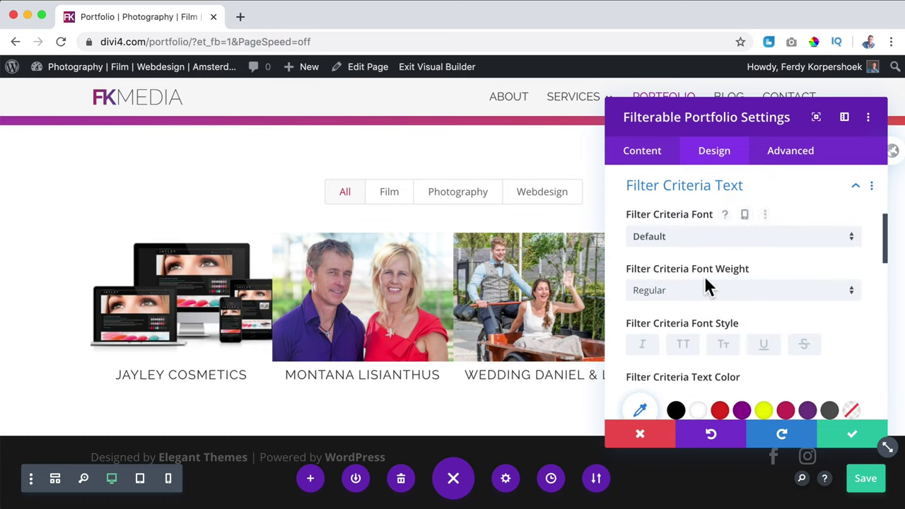
click(685, 347)
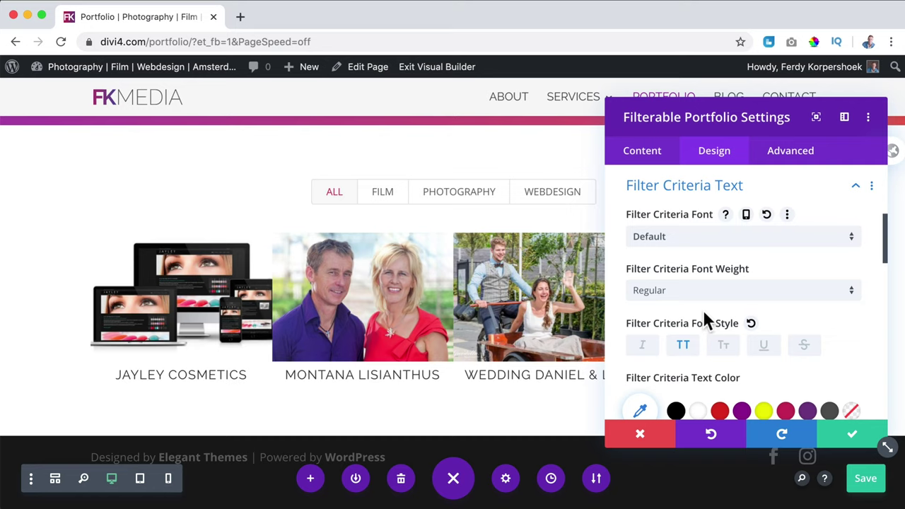
scroll(703, 297, down, 3)
click(742, 313)
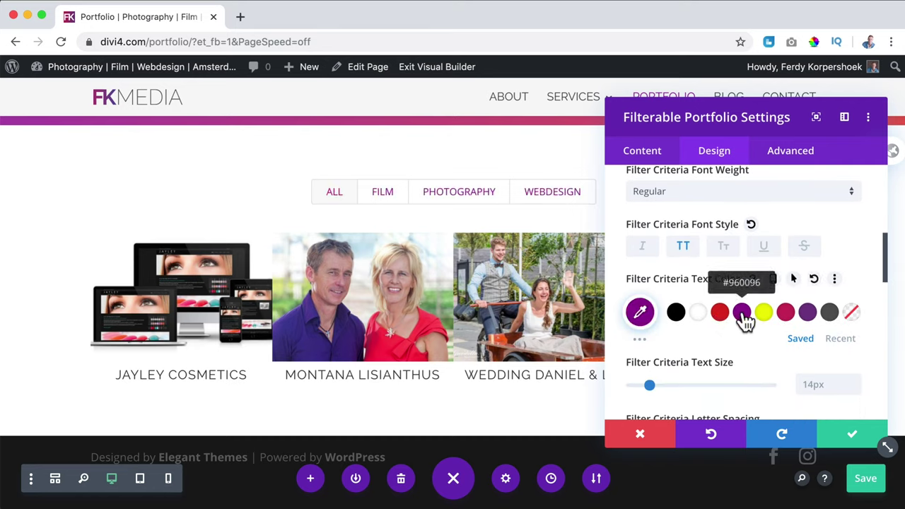
Step: Set the filter criteria text color to black #000000 with a text size of 14px
click(723, 315)
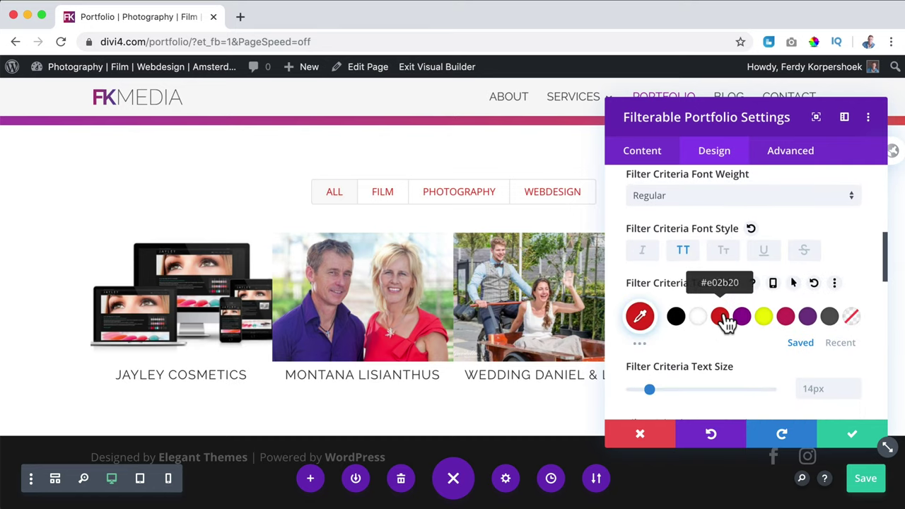
click(677, 317)
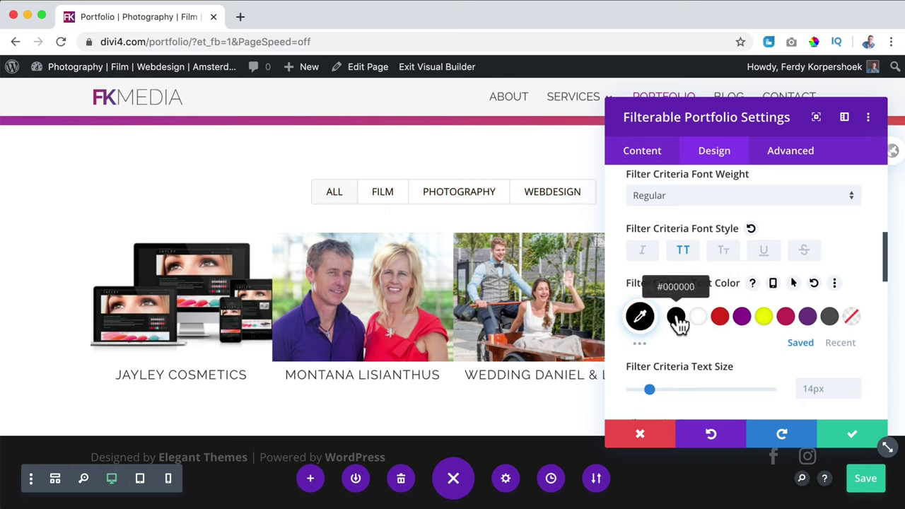
scroll(715, 311, down, 2)
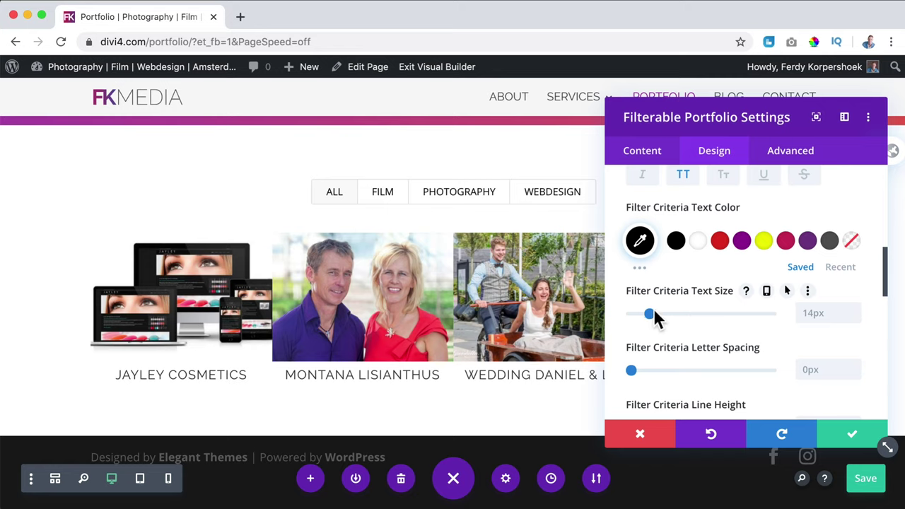
drag(655, 313, 648, 312)
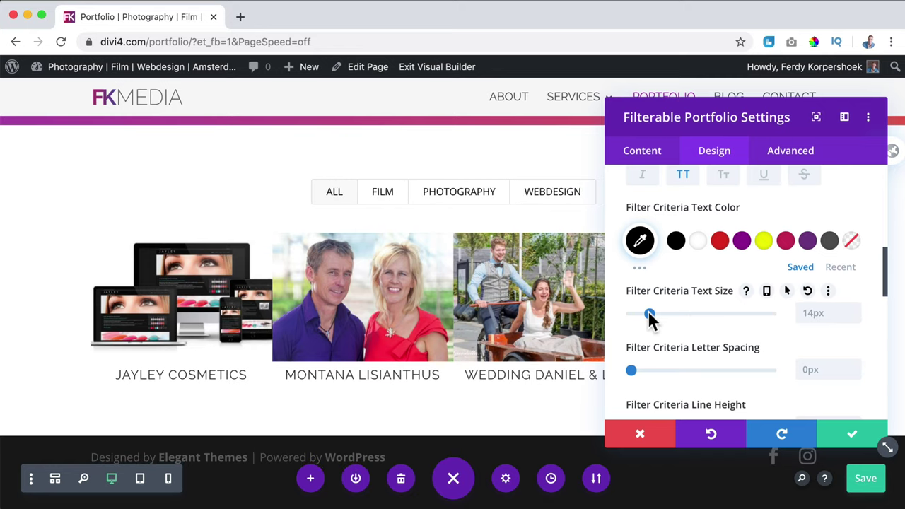
Step: Set the portfolio module's margin on all sides and its padding to 0px, and save the module settings
scroll(680, 322, down, 8)
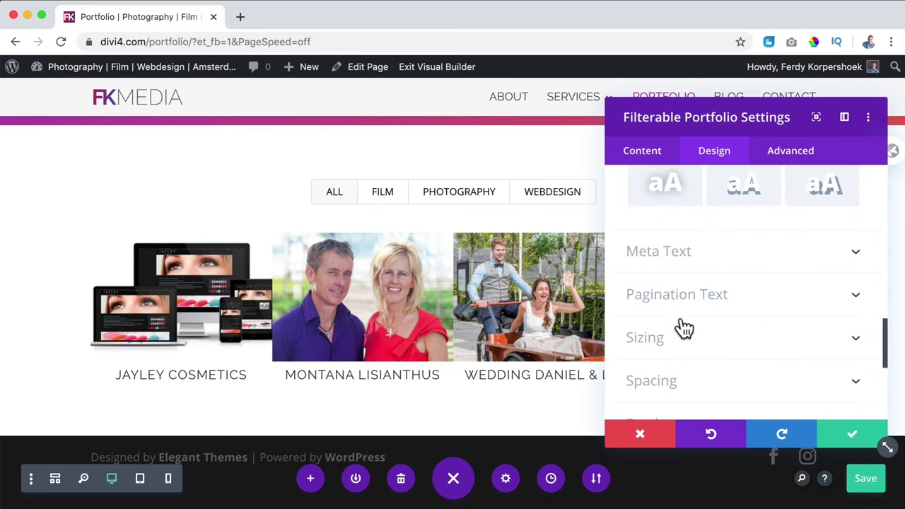
scroll(683, 326, down, 2)
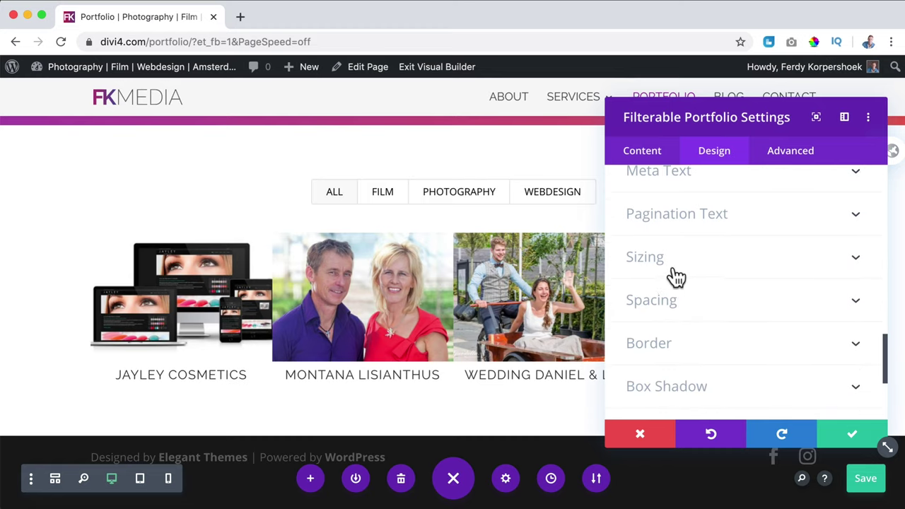
click(676, 300)
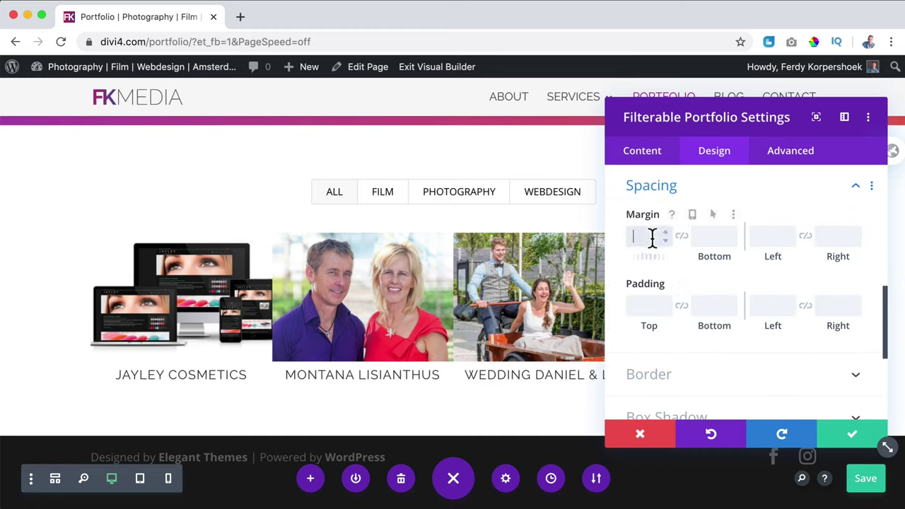
key(Tab)
text(0)
key(Tab)
text(0)
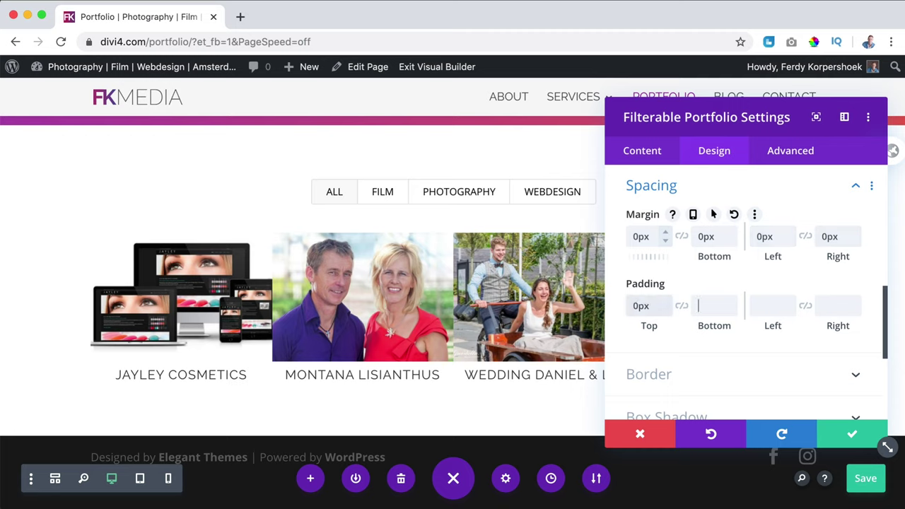
text(0)
scroll(746, 296, down, 5)
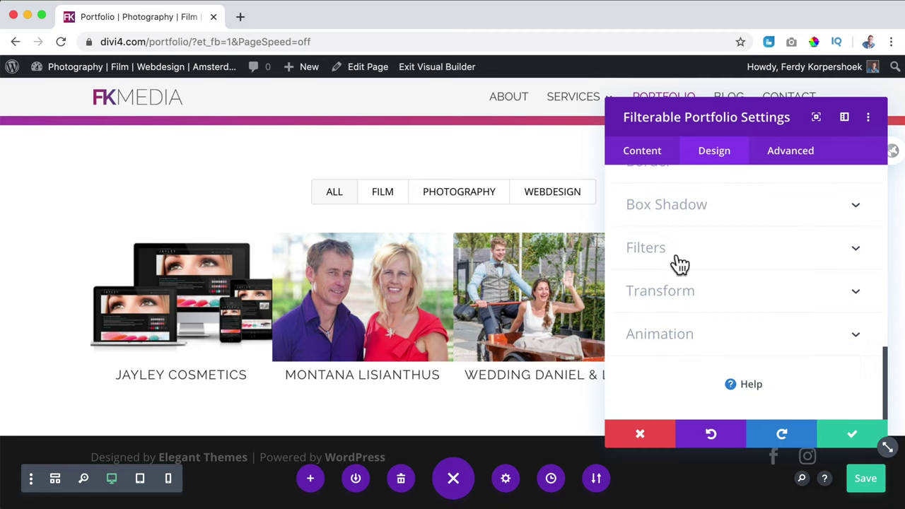
scroll(678, 263, up, 10)
scroll(678, 263, down, 3)
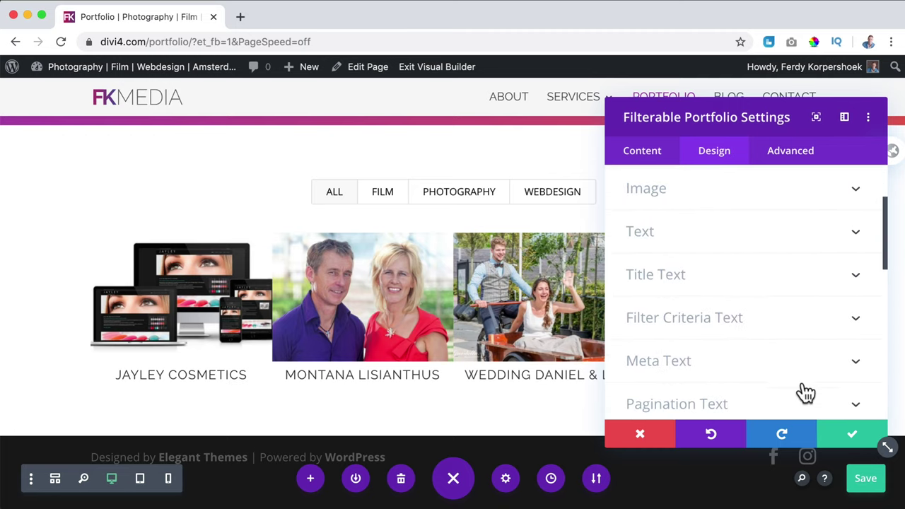
click(841, 434)
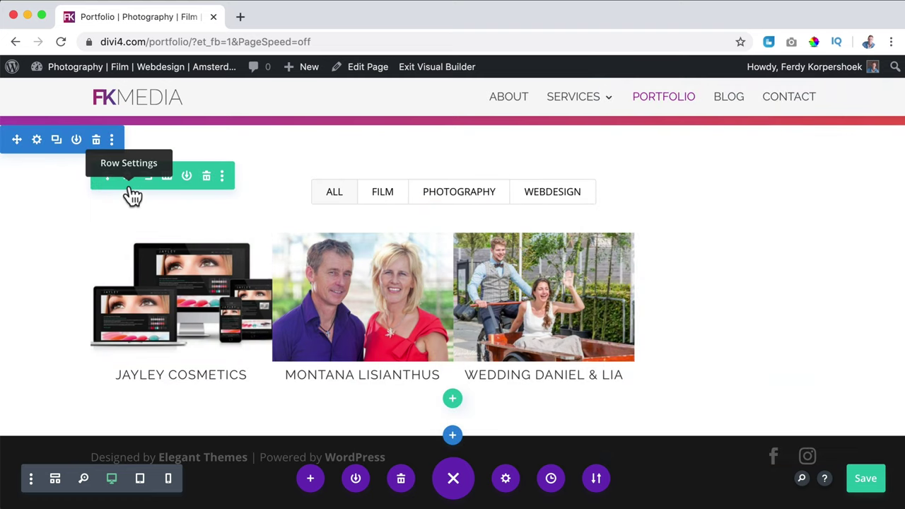
Step: Set the gutter width to 2 in the sizing options of the row holding the portfolio
click(128, 176)
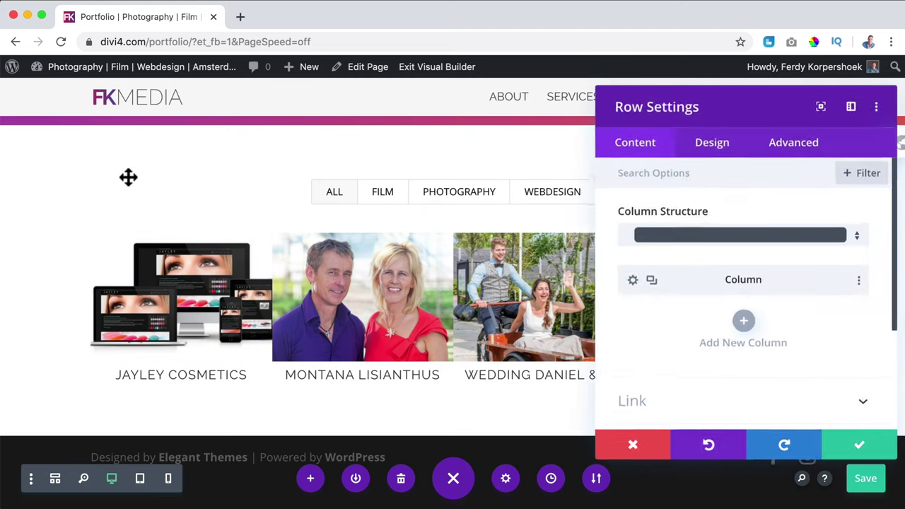
click(712, 159)
click(704, 226)
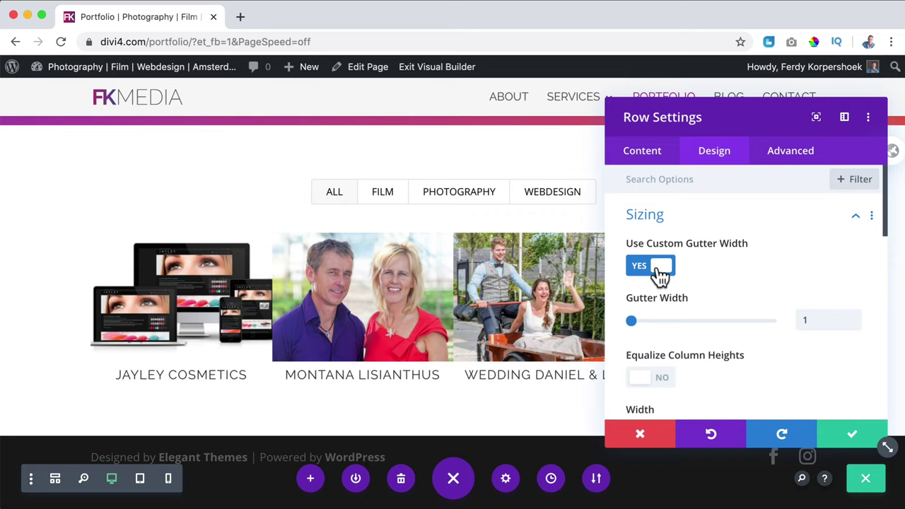
click(654, 321)
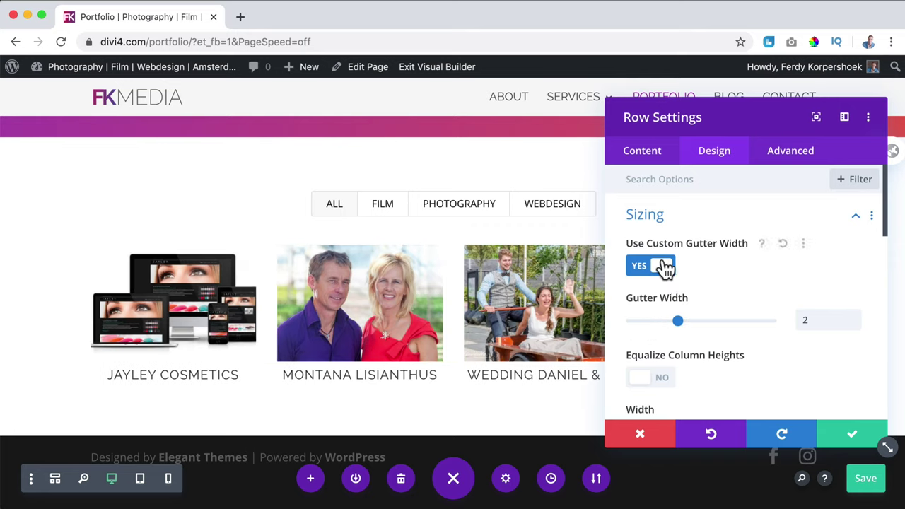
Step: Set the row's width to 100% and its max width to 2560px, and save the row and the page
scroll(664, 262, down, 2)
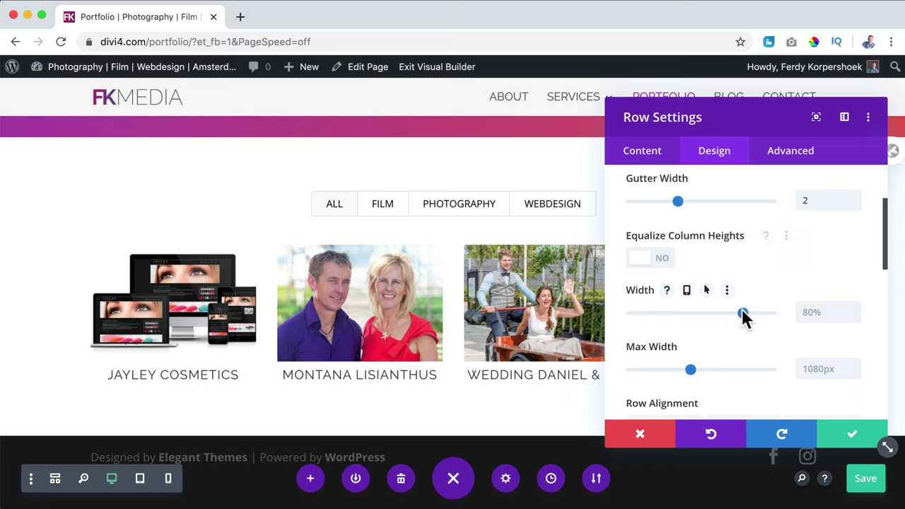
drag(742, 313, 820, 318)
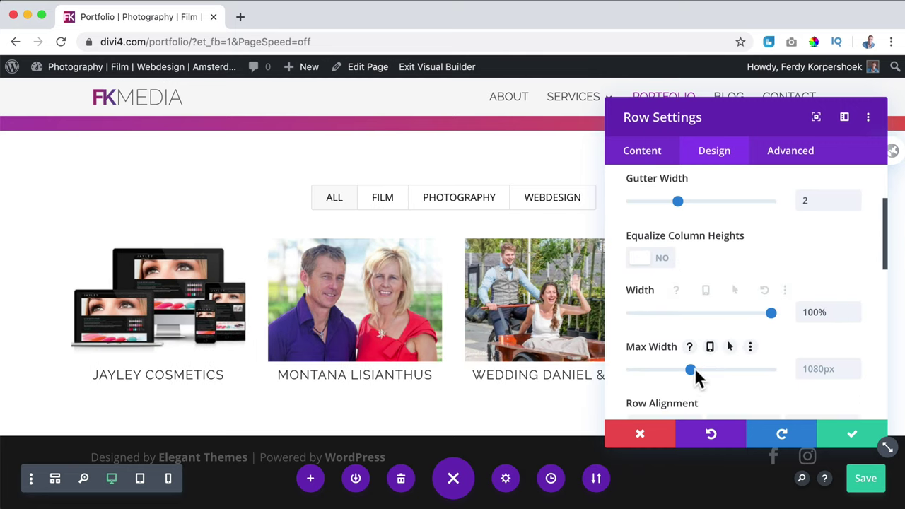
drag(692, 370, 802, 374)
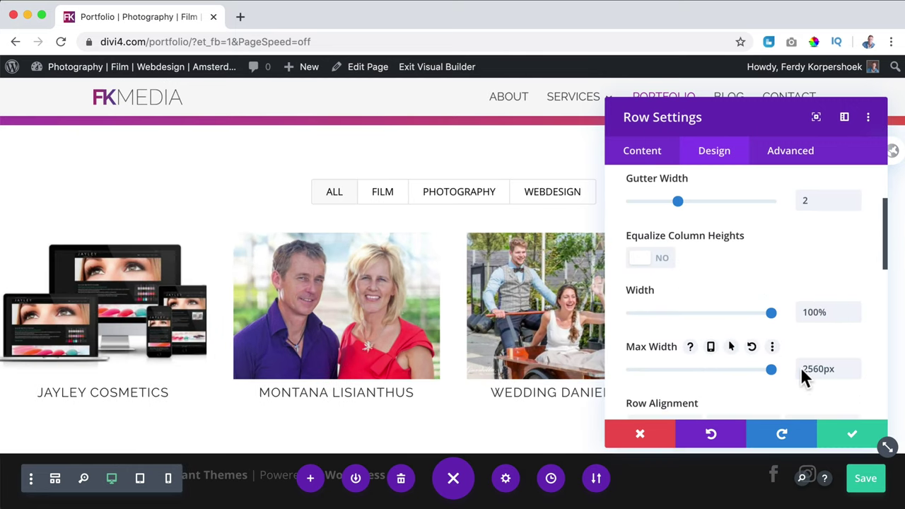
click(836, 442)
click(865, 484)
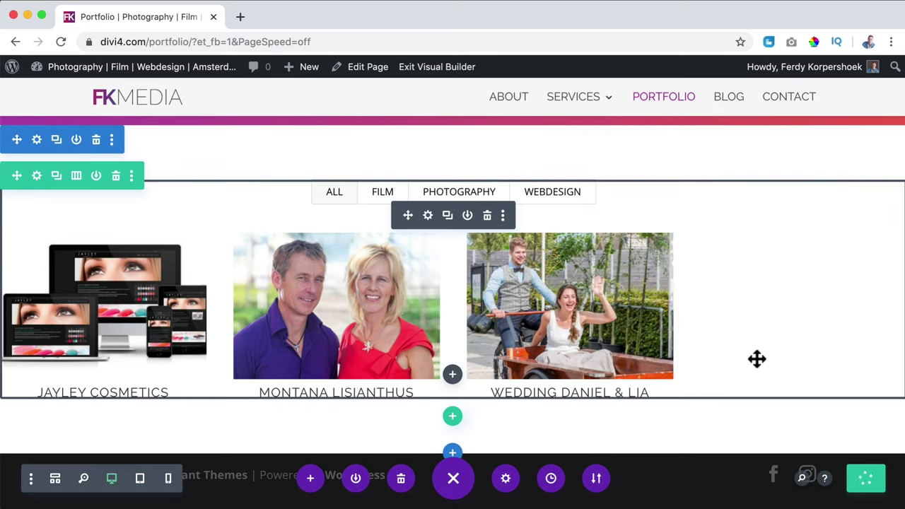
Step: Exit the Visual Builder and load the live Portfolio page from the site navigation
scroll(612, 289, down, 1)
scroll(566, 212, up, 4)
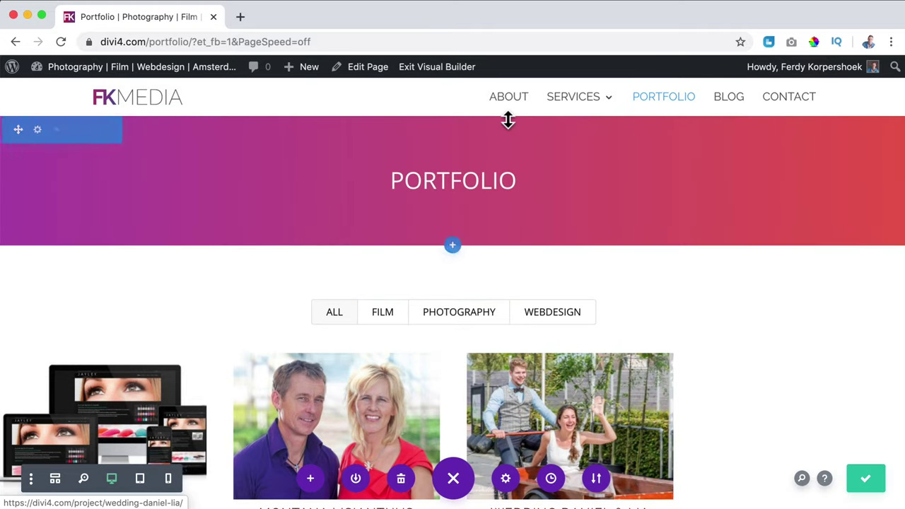
click(445, 74)
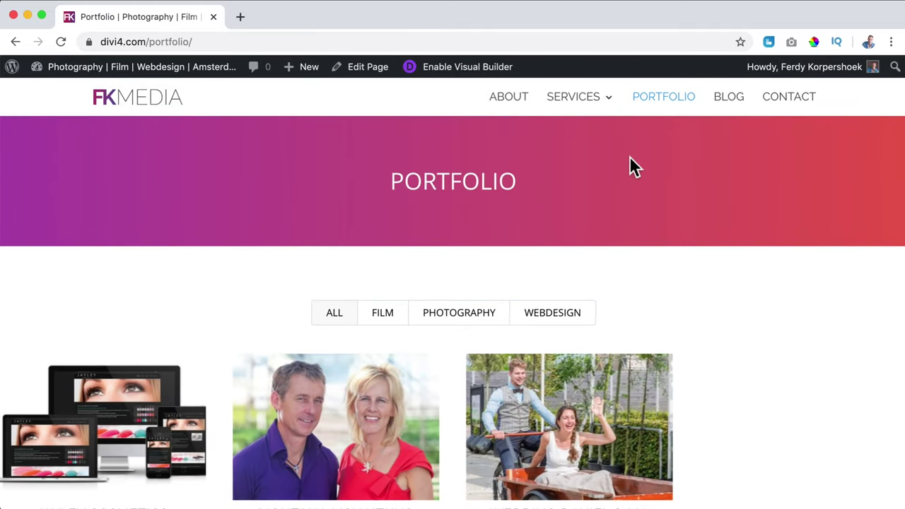
click(734, 102)
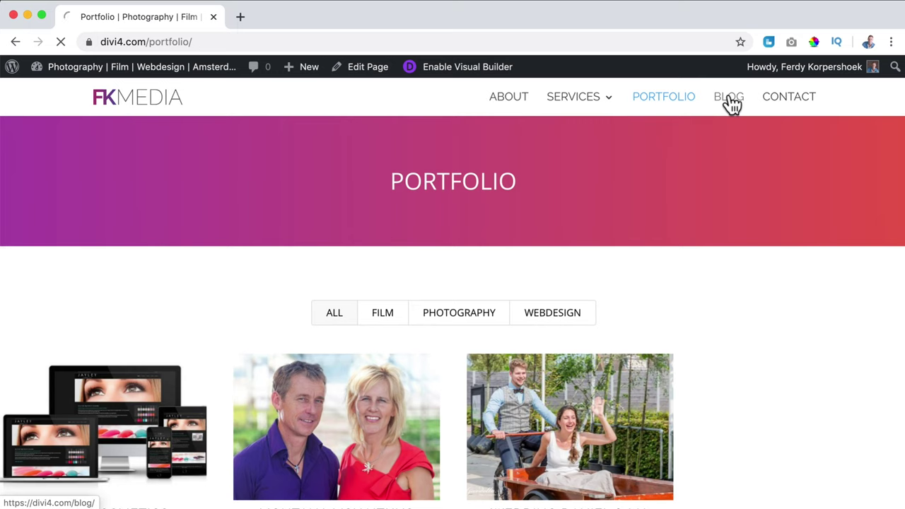
click(665, 99)
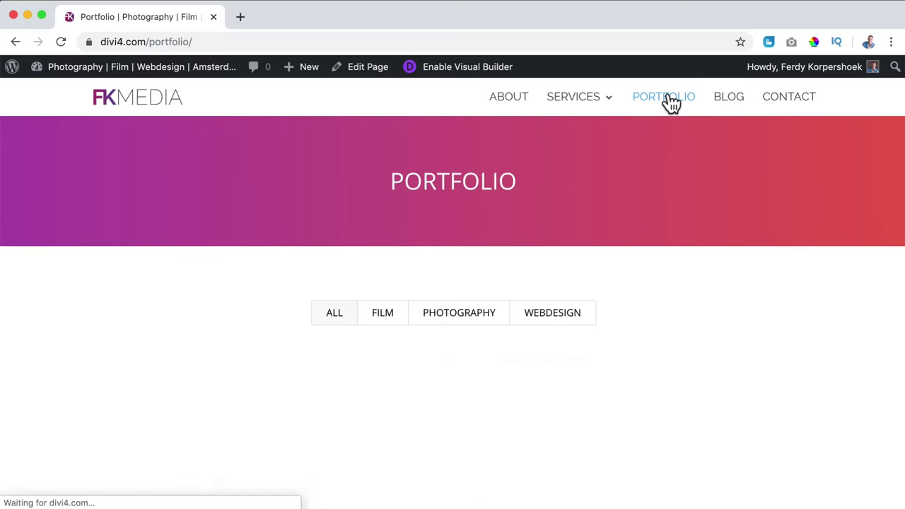
Step: Open the wedding project from the portfolio and review its photo gallery and related projects section
scroll(494, 187, down, 2)
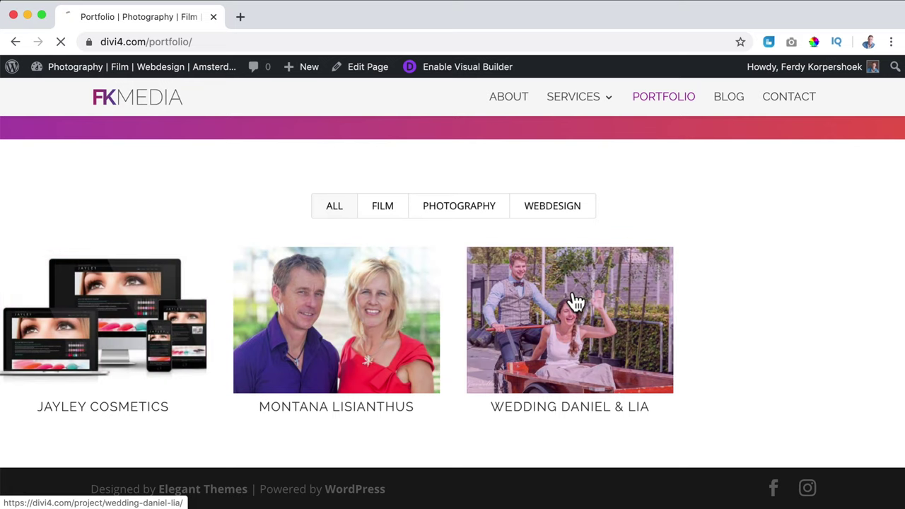
scroll(519, 270, down, 5)
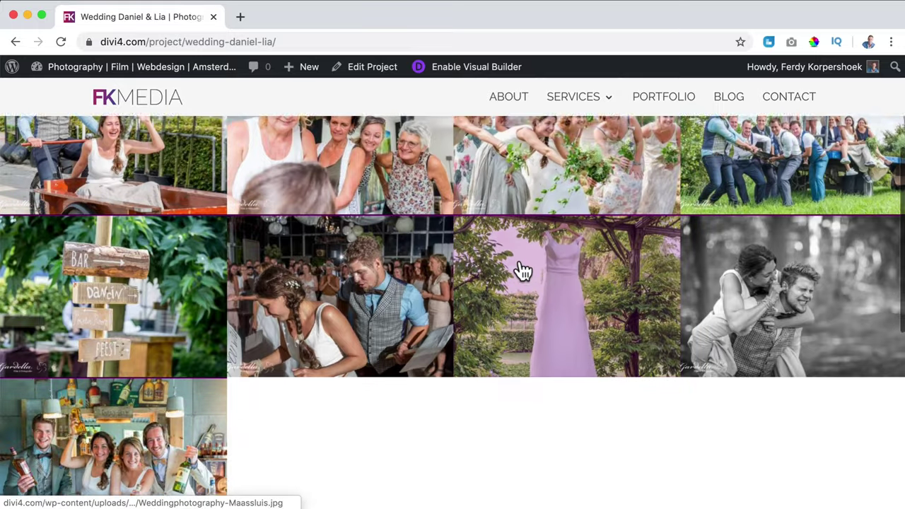
scroll(520, 270, down, 5)
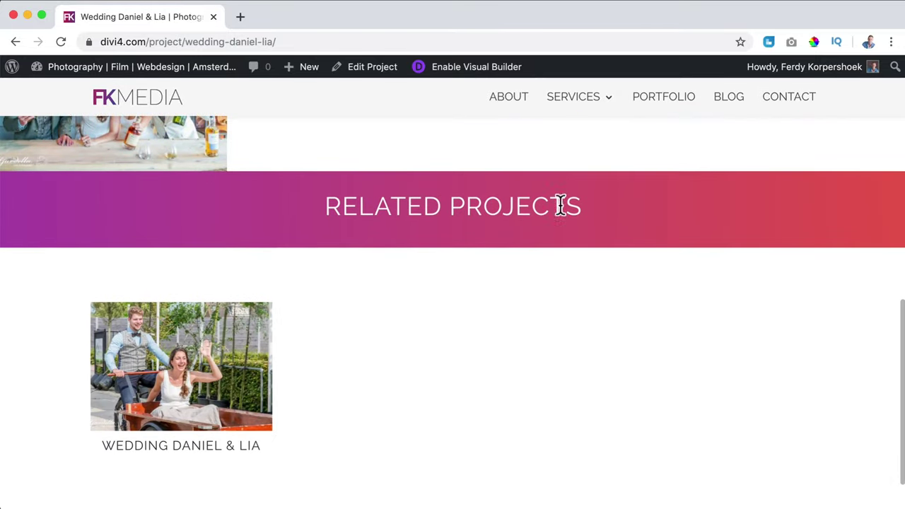
scroll(361, 359, down, 2)
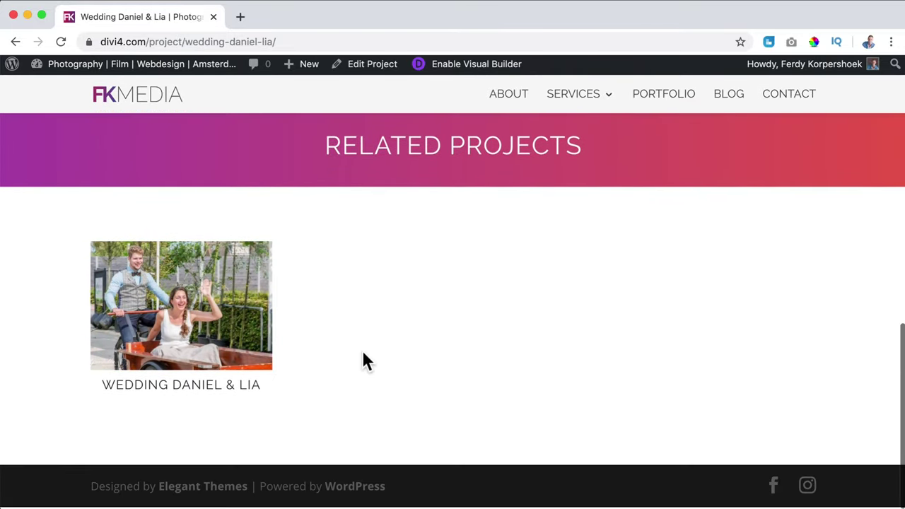
scroll(456, 335, up, 15)
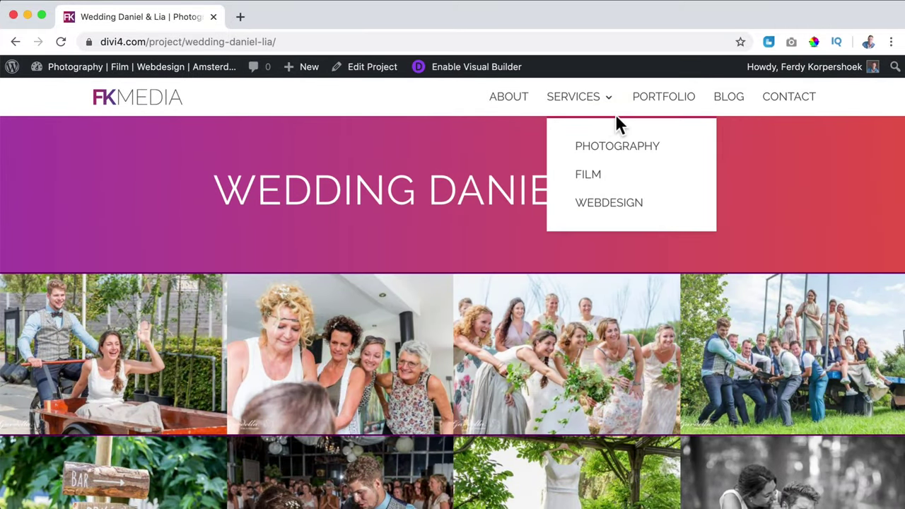
scroll(749, 240, down, 3)
scroll(742, 247, up, 3)
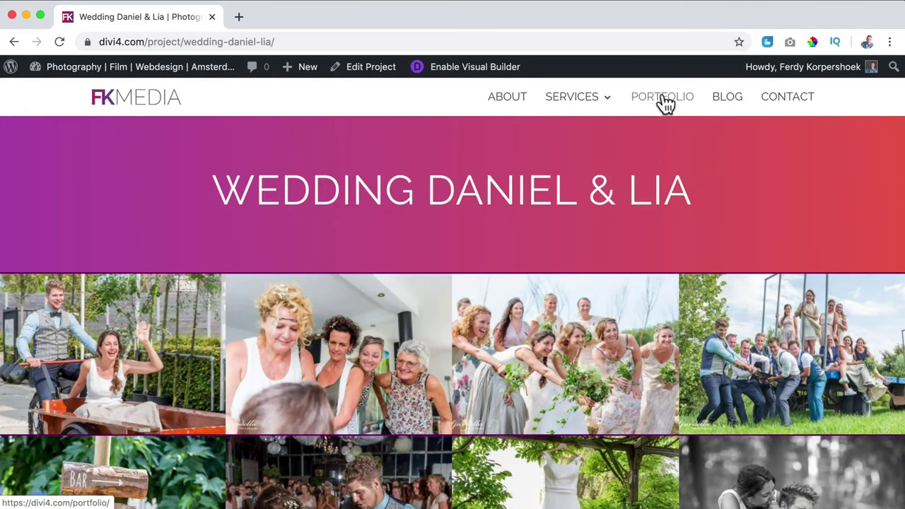
Step: Return to the Portfolio page and test its Film, Photography and Webdesign filters
click(665, 103)
scroll(397, 173, down, 5)
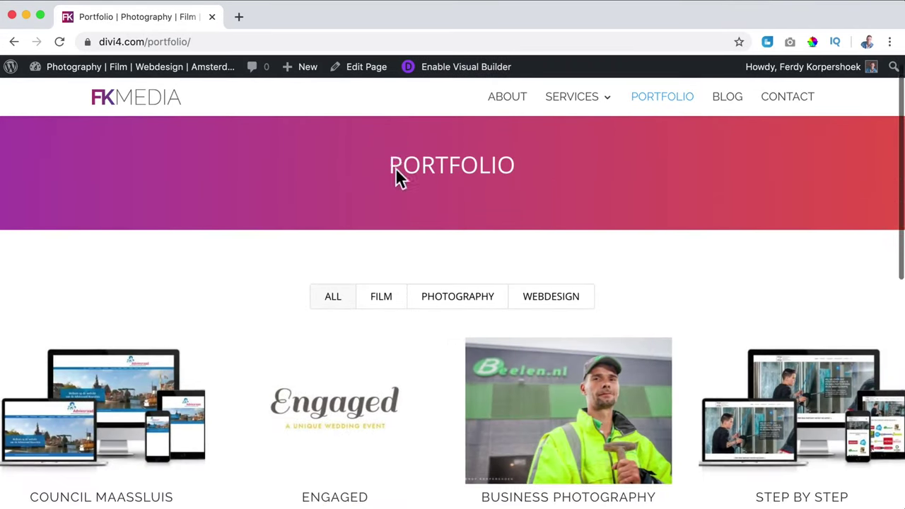
scroll(397, 173, up, 1)
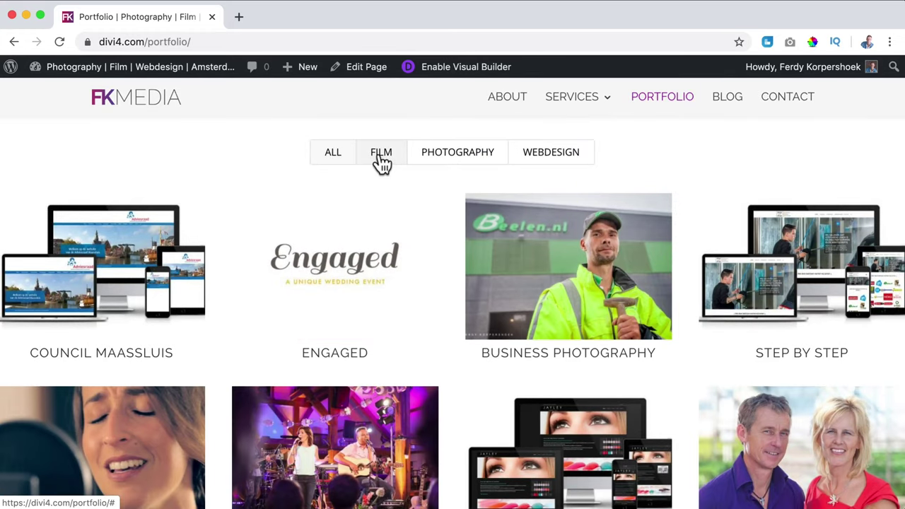
click(381, 161)
click(439, 211)
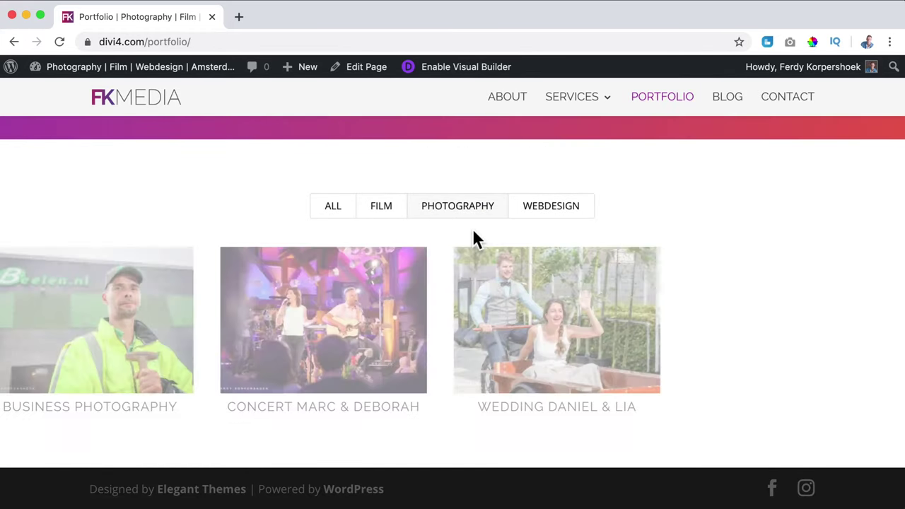
click(546, 211)
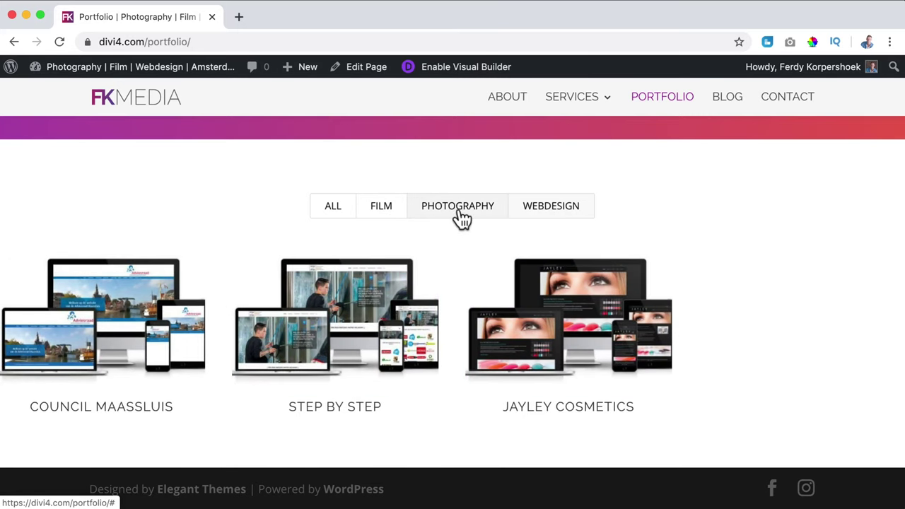
Step: Open the wedding project from the Photography filter in the project editor and check its category settings
click(460, 217)
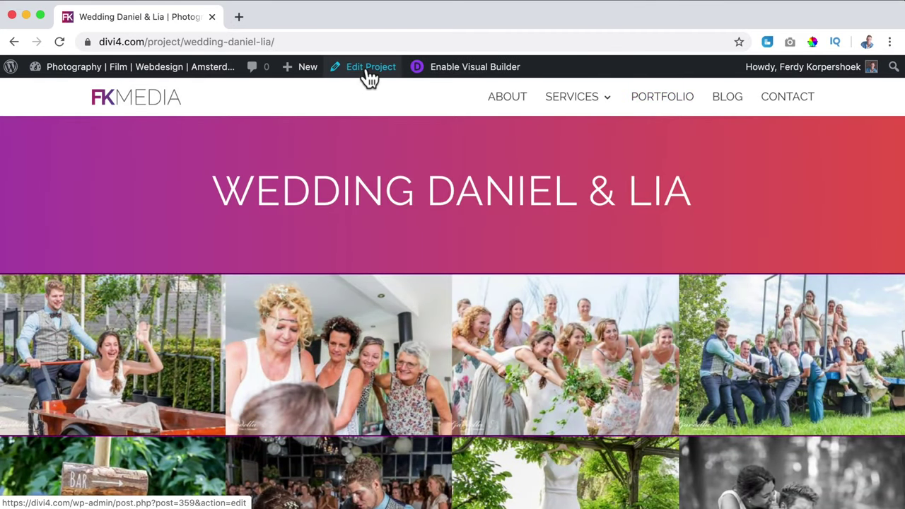
click(365, 67)
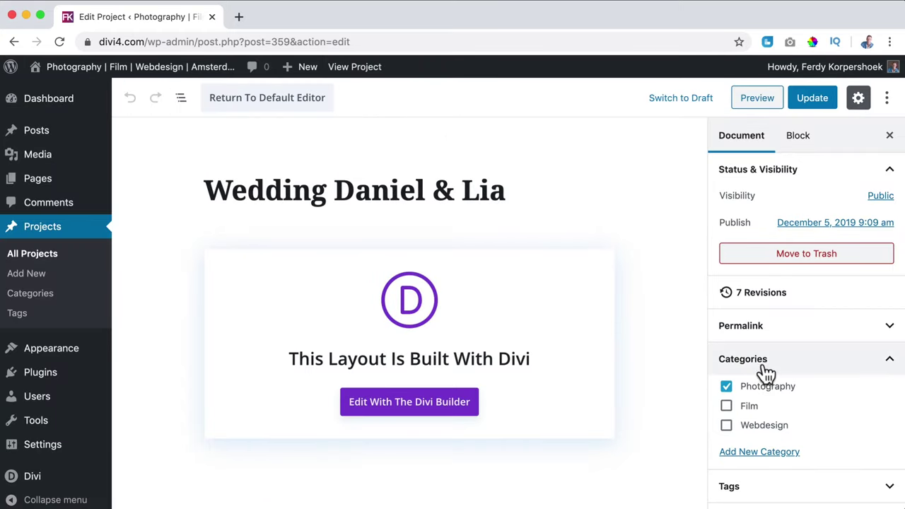
scroll(763, 369, down, 1)
scroll(760, 343, down, 2)
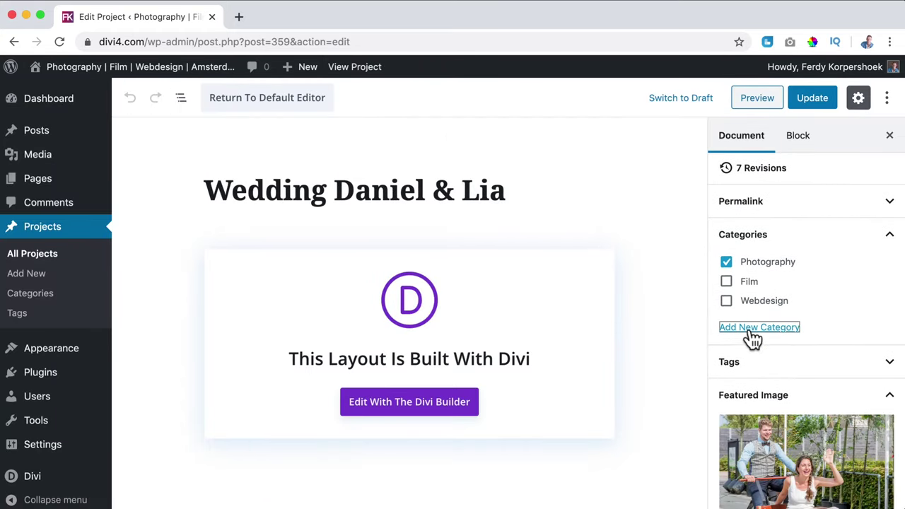
Step: Add a new project category Wedding under the parent category Photography and update the wedding project
click(751, 333)
click(776, 369)
text(We)
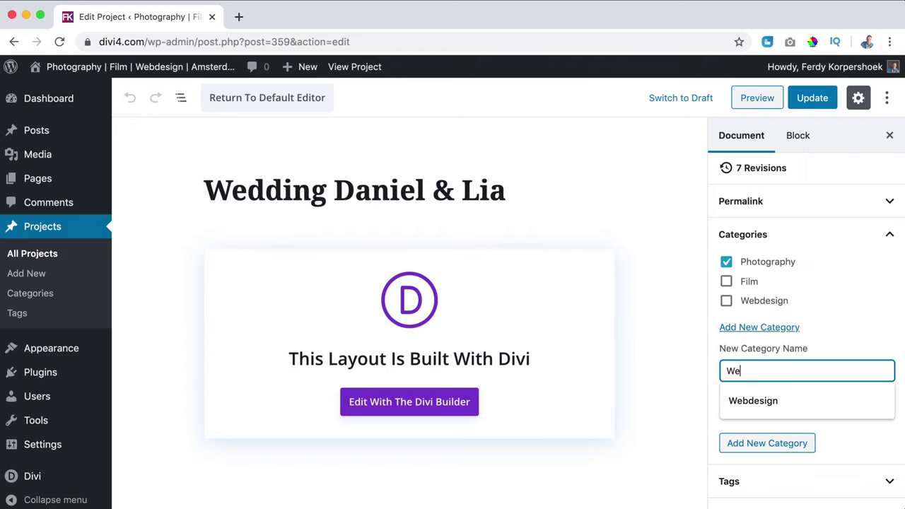
text(dding)
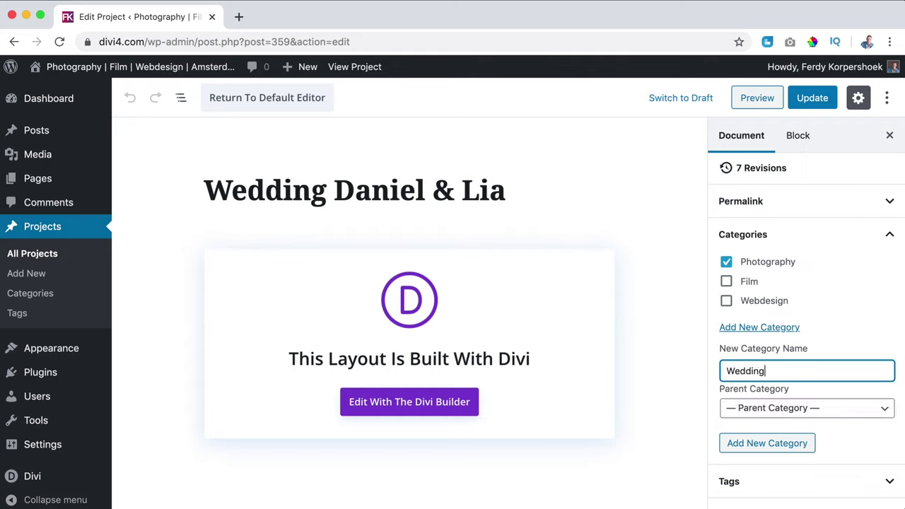
click(777, 414)
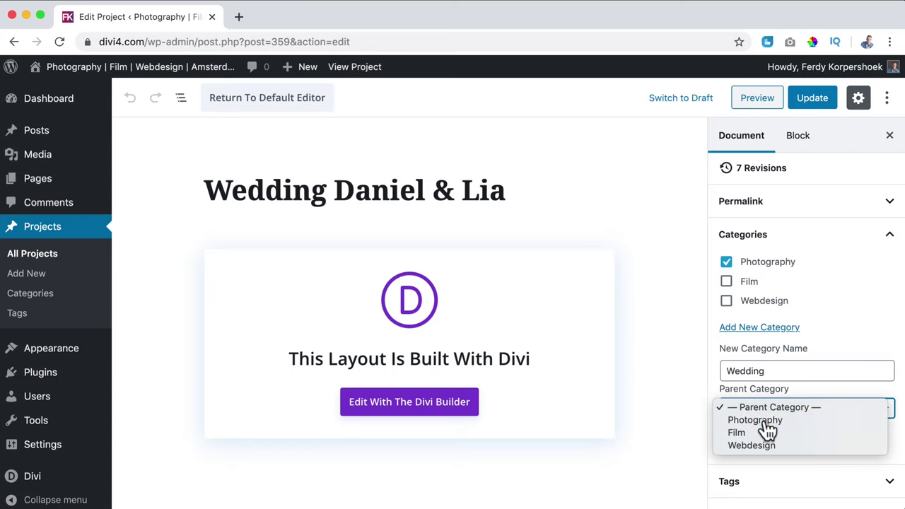
click(769, 422)
click(764, 446)
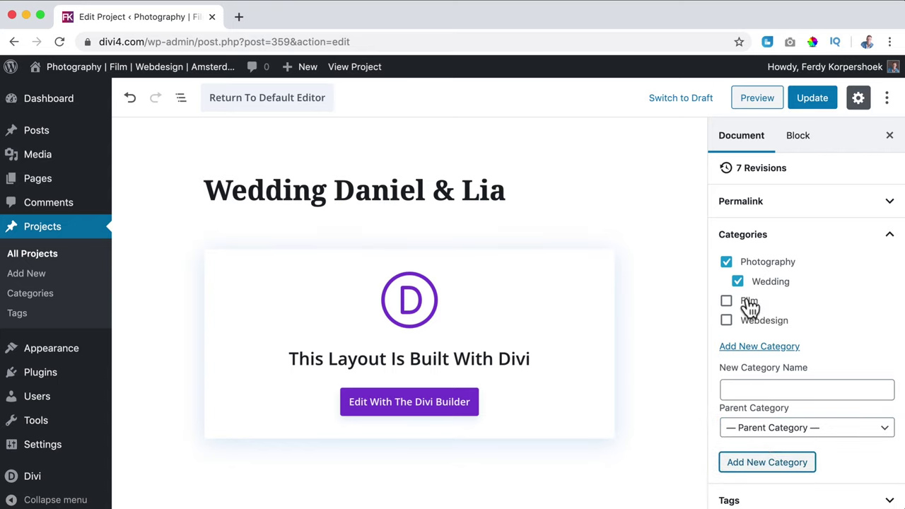
click(813, 101)
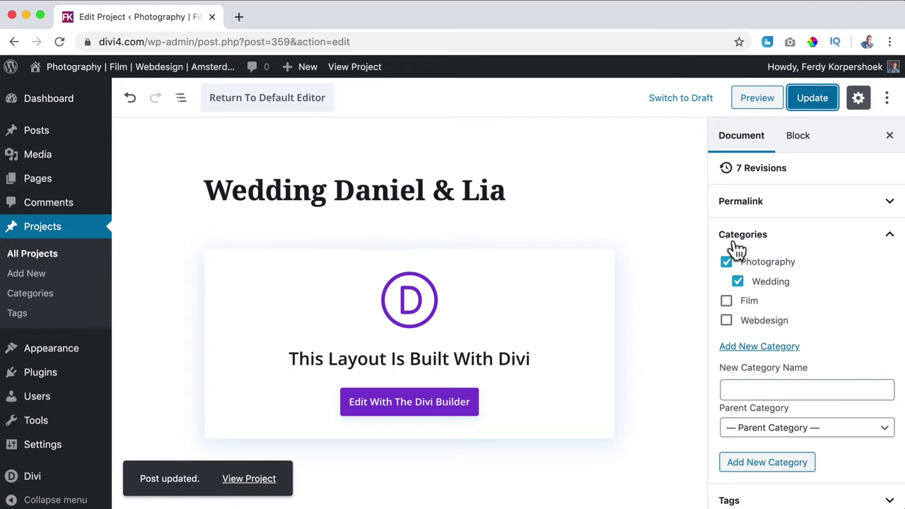
Step: View the live project, return to the Portfolio page and test the Wedding filter
click(359, 71)
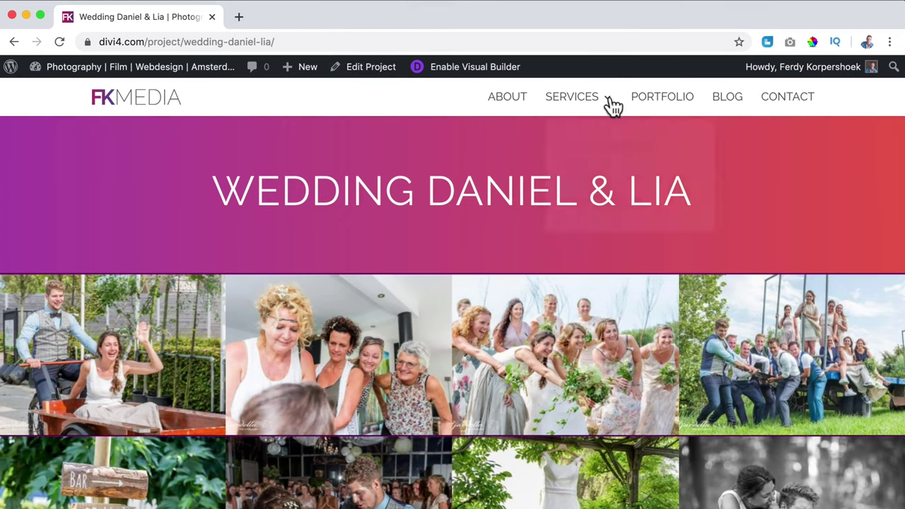
click(659, 105)
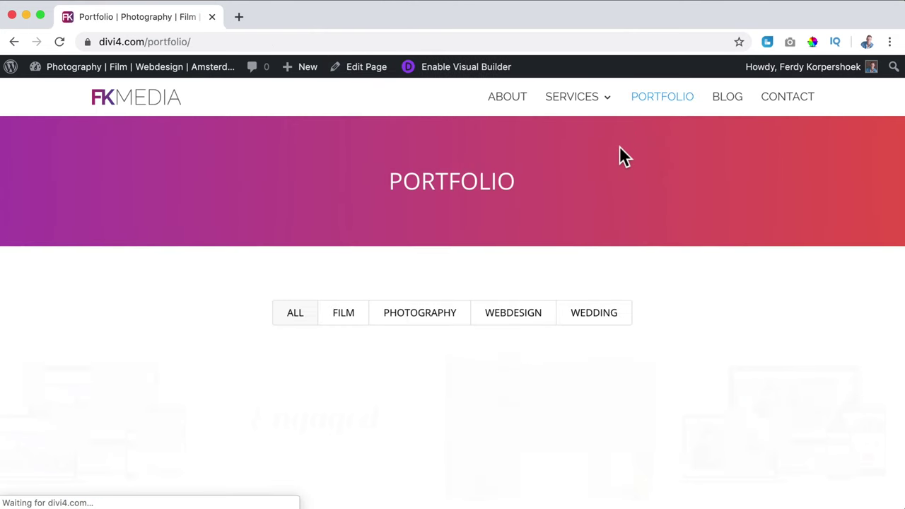
scroll(435, 277, down, 2)
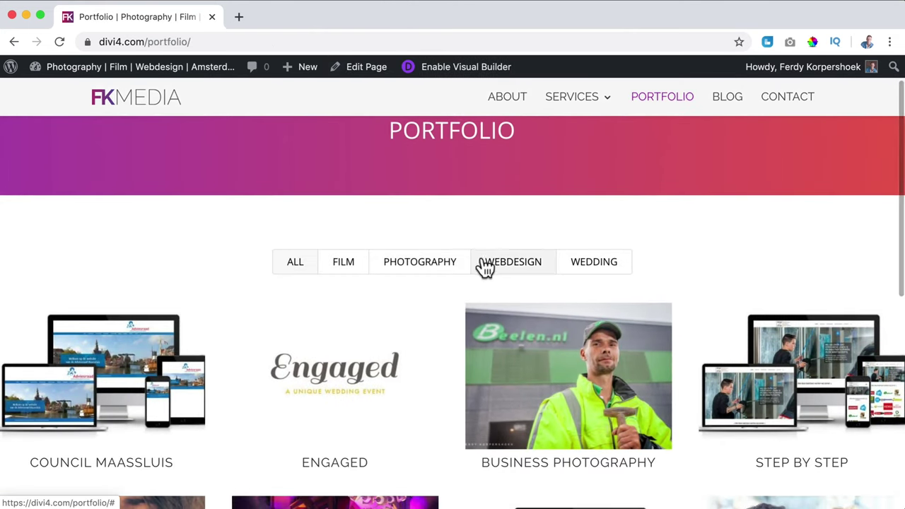
click(604, 271)
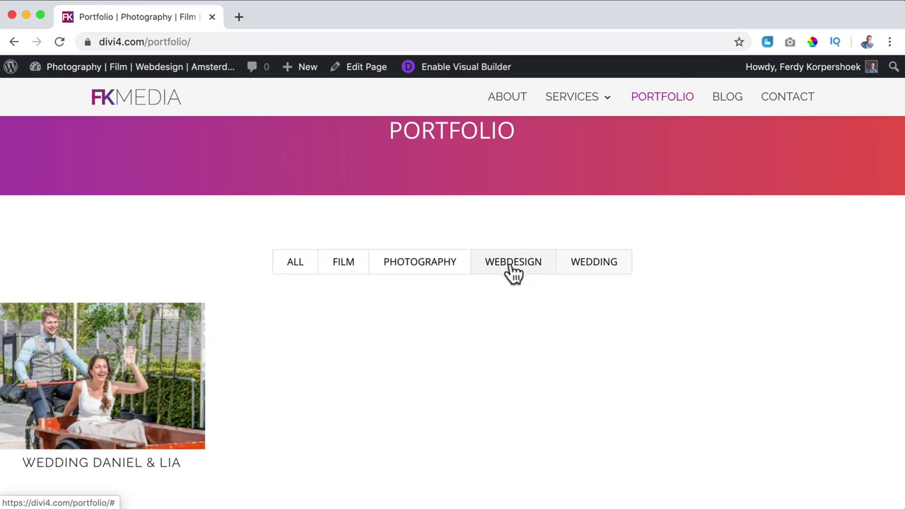
Step: Limit the Filterable Portfolio module to the Film, Photography and Webdesign categories, save the page and exit the Visual Builder
click(455, 69)
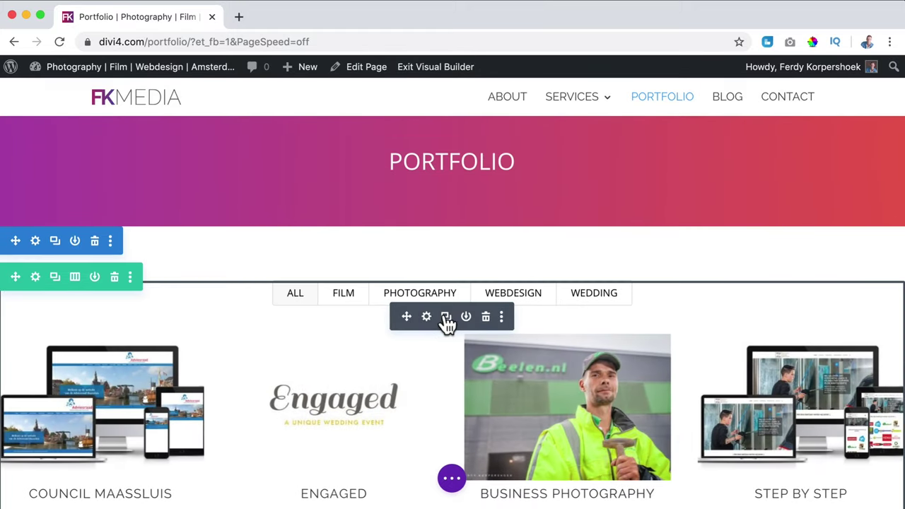
click(431, 316)
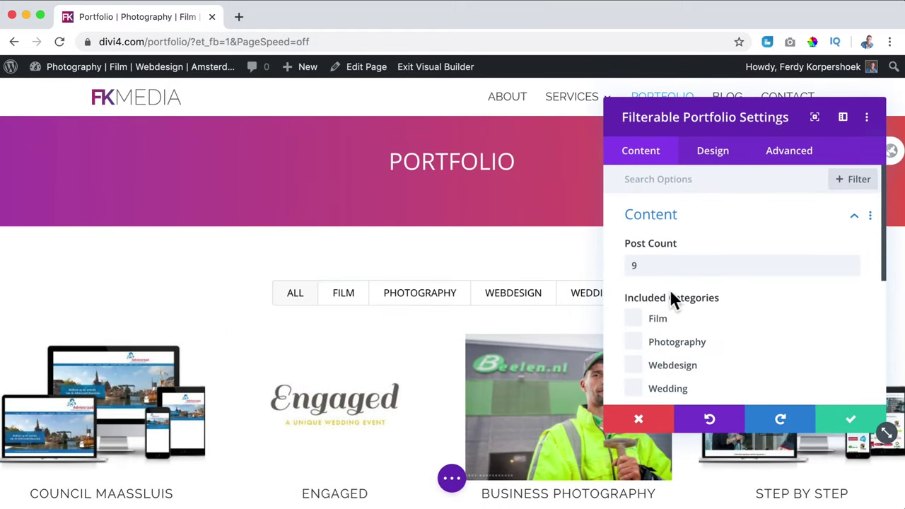
scroll(650, 318, down, 2)
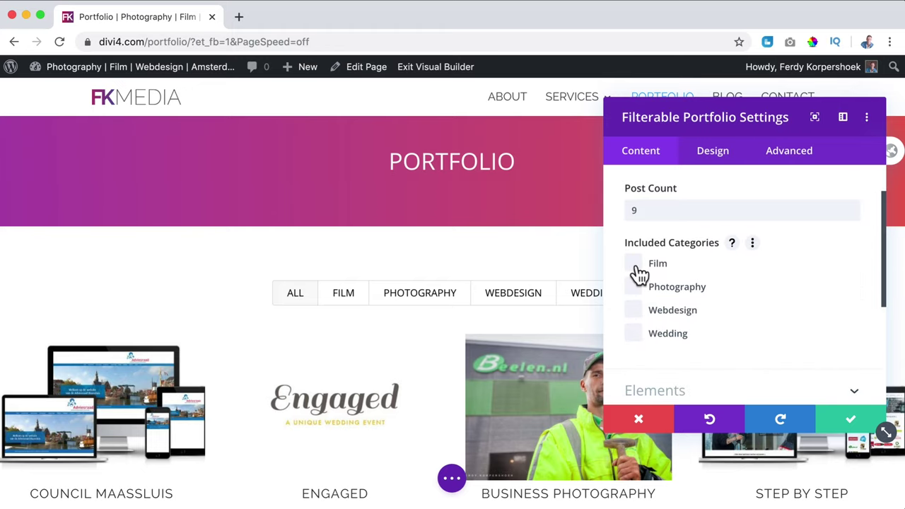
click(633, 264)
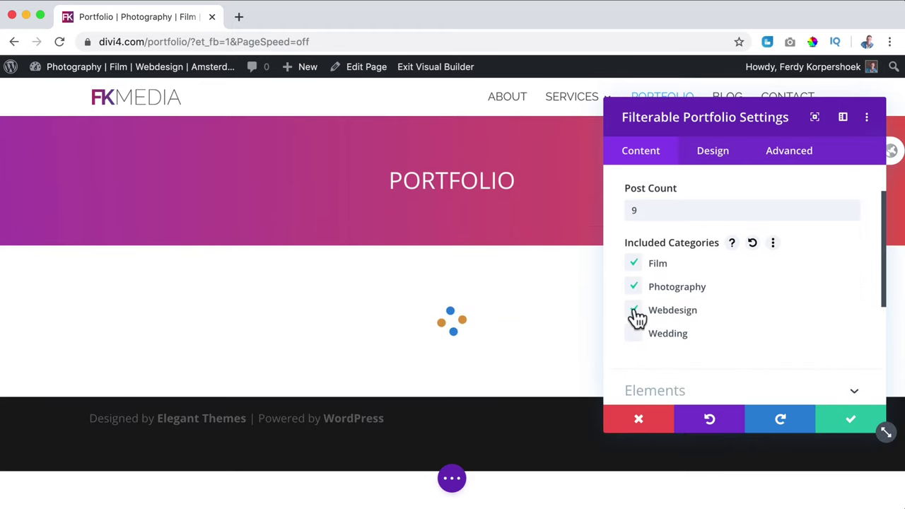
click(848, 424)
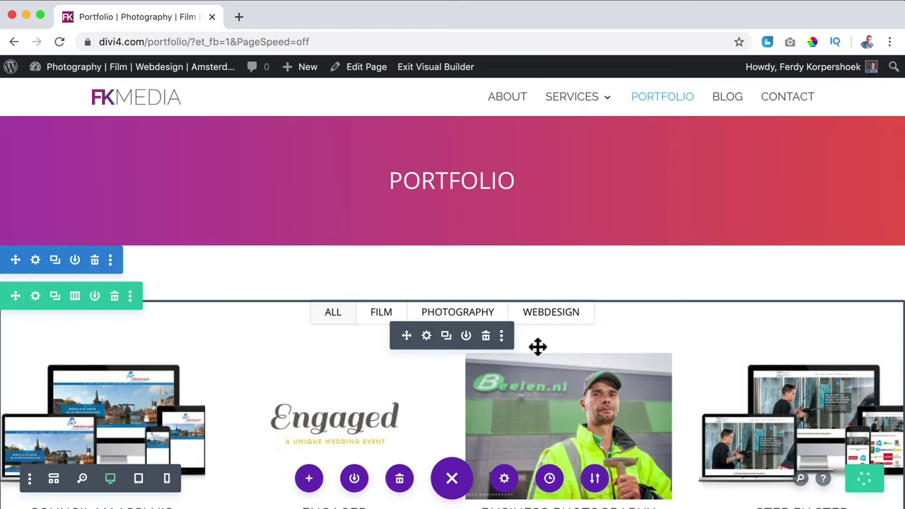
click(431, 69)
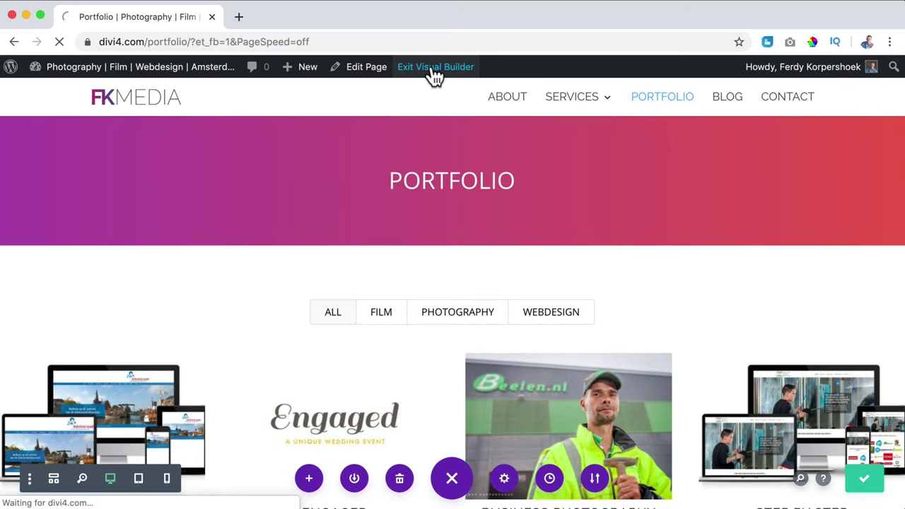
Step: Examine the live Portfolio page's filter bar and how many projects each row of the grid holds
scroll(643, 422, down, 3)
scroll(641, 422, down, 2)
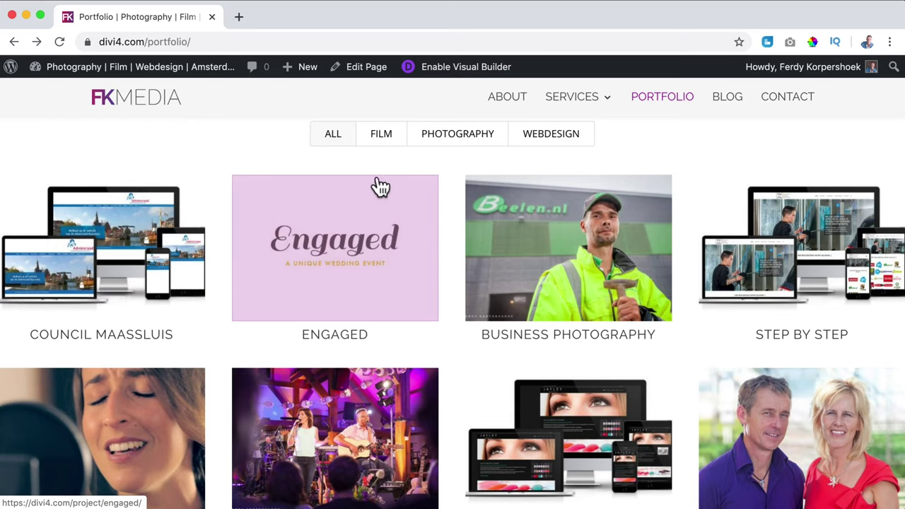
click(239, 17)
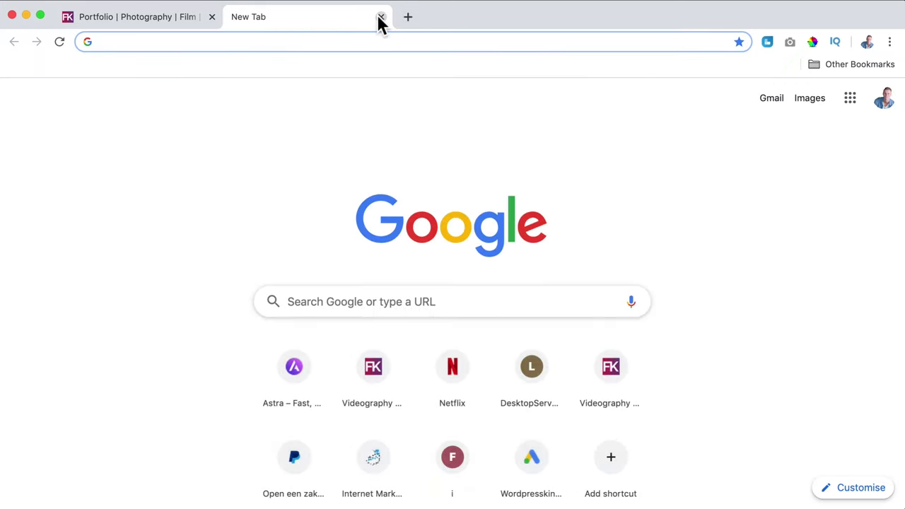
key(ctrl+shift+Tab)
scroll(550, 254, down, 4)
scroll(548, 251, up, 8)
scroll(523, 258, down, 1)
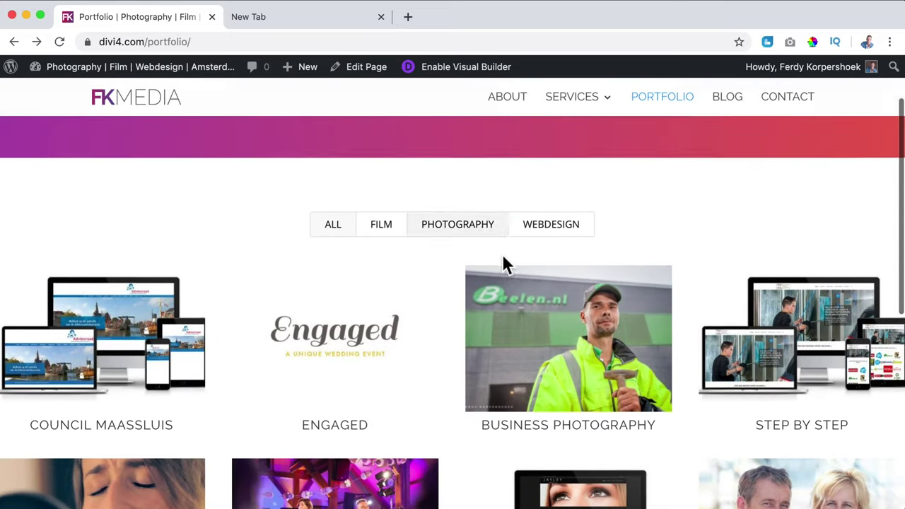
scroll(502, 260, down, 1)
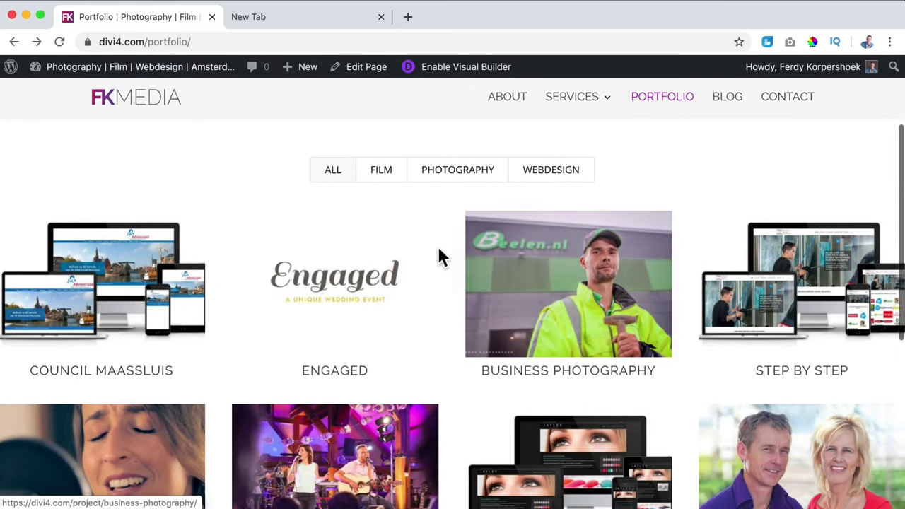
Step: Search Google in the new browser tab for how to show 3 rows in Divi's filterable portfolio
click(286, 21)
text(divi h)
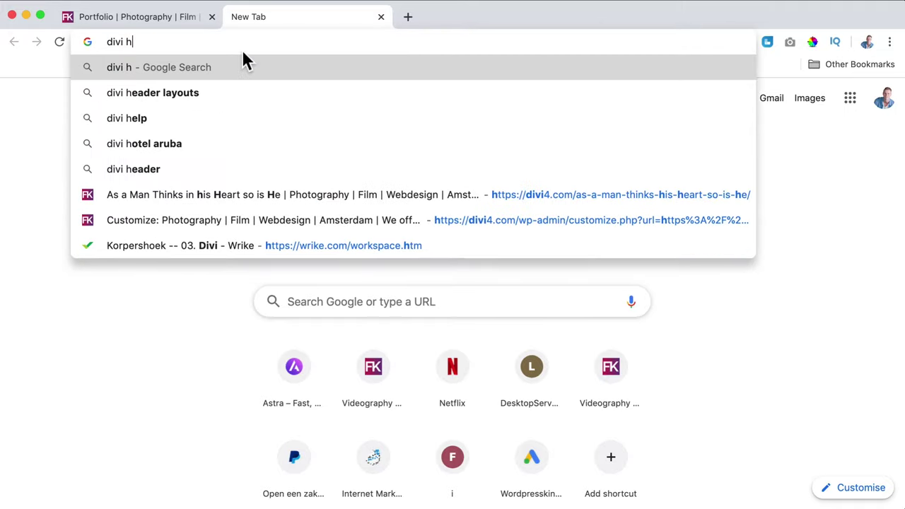
key(BackSpace)
text(show )
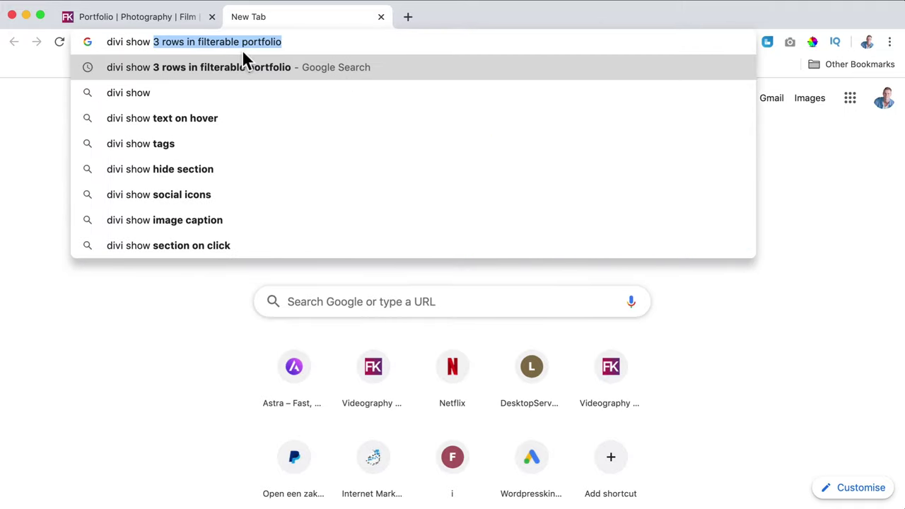
text(3 rows in a)
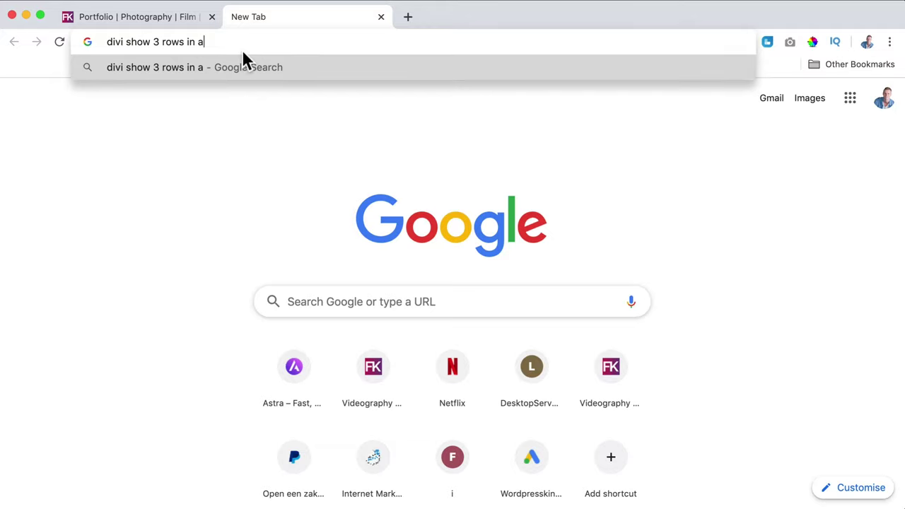
key(BackSpace)
text(filterb)
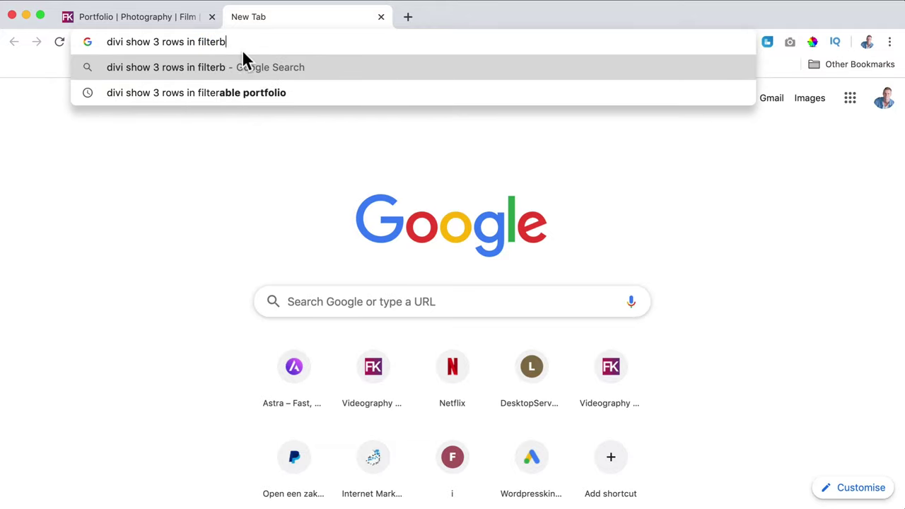
key(BackSpace)
text(able portfolii)
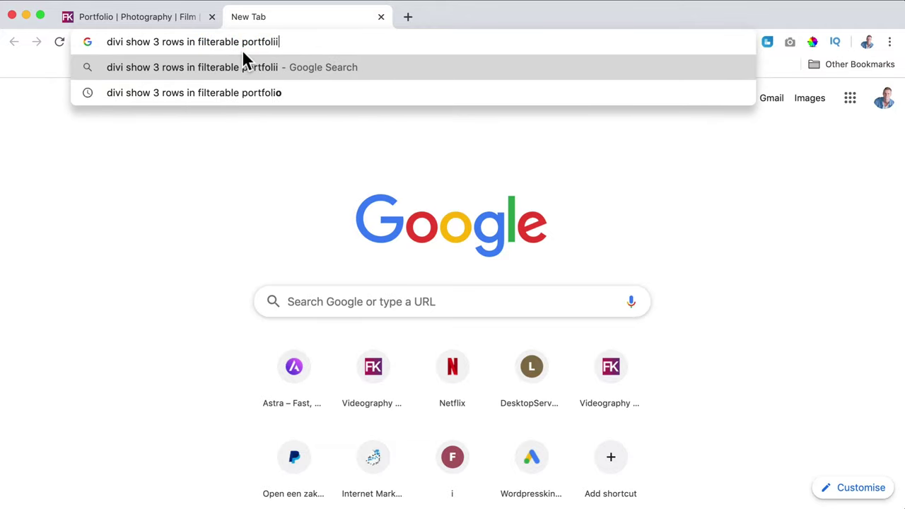
key(Return)
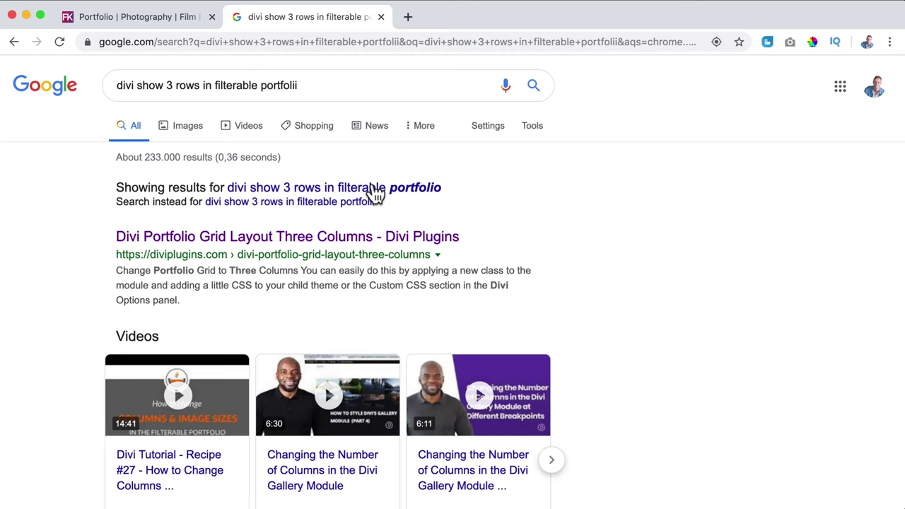
Step: Open the Divi Plugins article on the three-column portfolio grid, copy its full CSS block and check the class name it requires
click(222, 241)
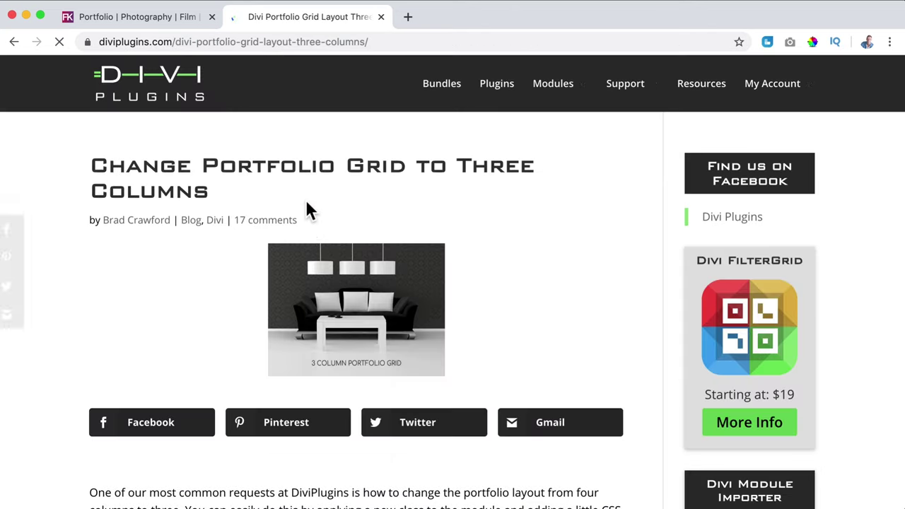
scroll(306, 205, down, 3)
scroll(305, 205, down, 5)
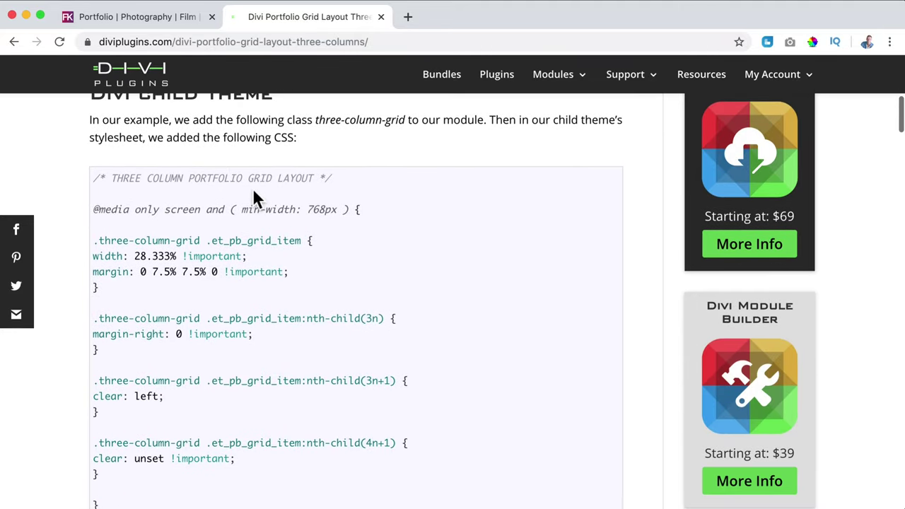
scroll(169, 201, down, 1)
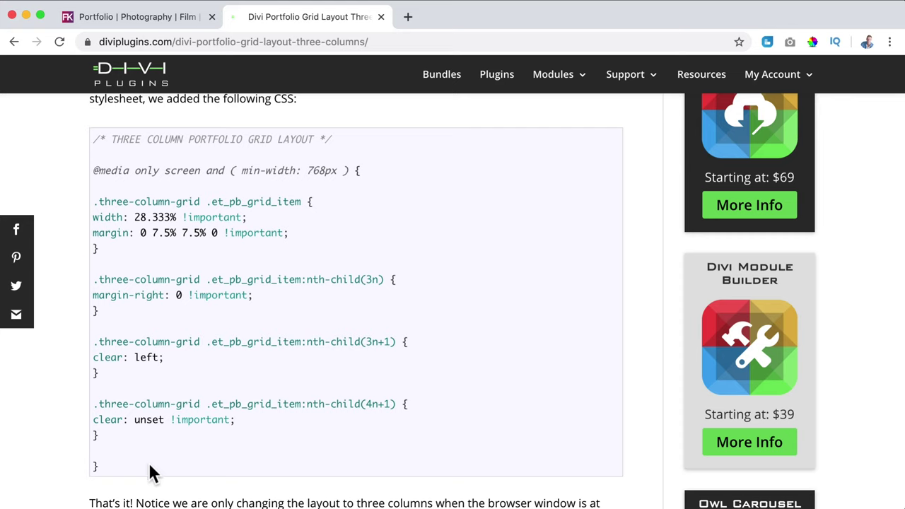
drag(152, 472, 93, 137)
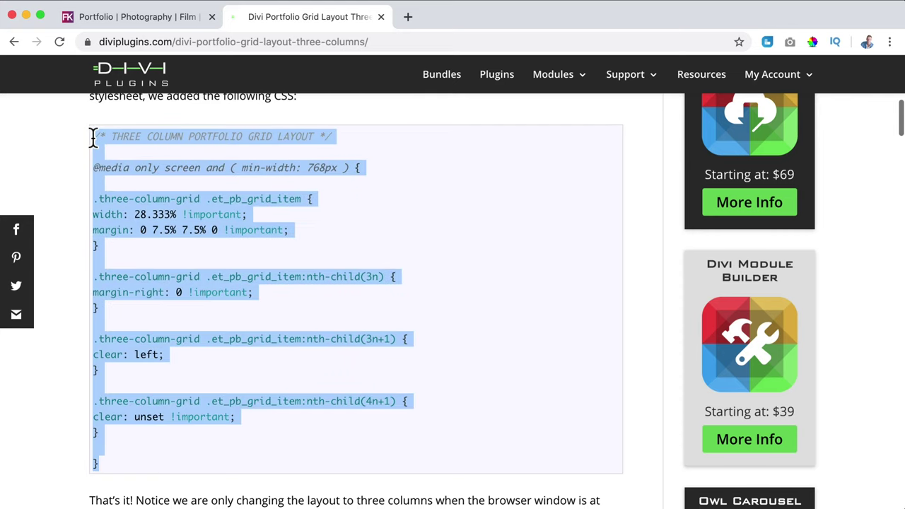
scroll(190, 195, up, 2)
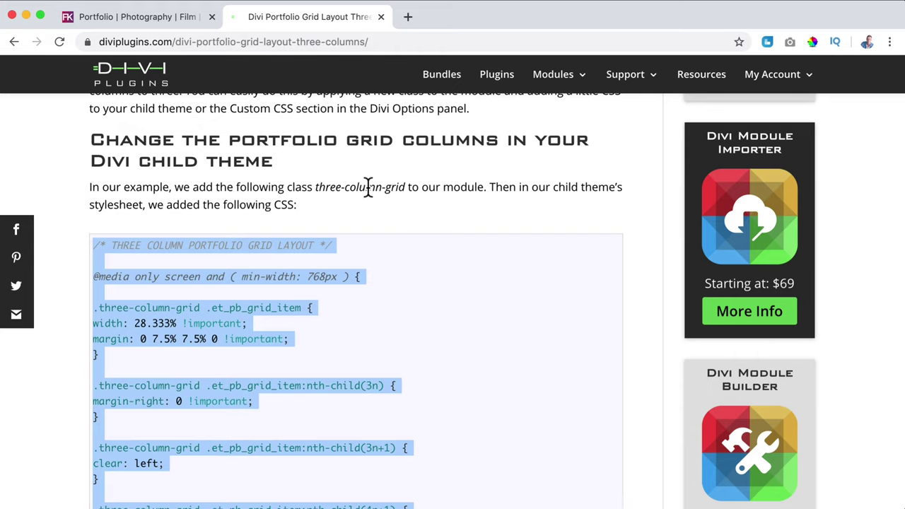
Step: Open the Portfolio page's Theme Customizer and paste the copied three-column grid code below the existing Additional CSS
click(134, 17)
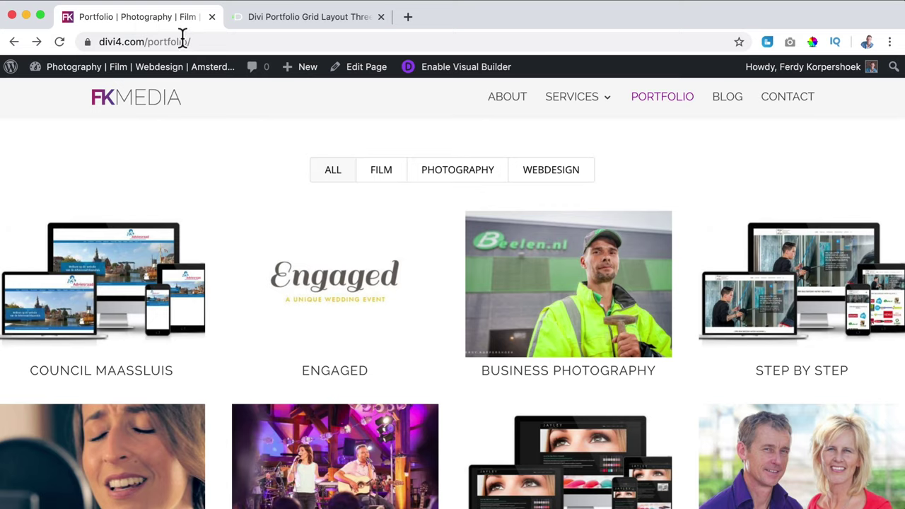
mouse_move(122, 70)
click(85, 167)
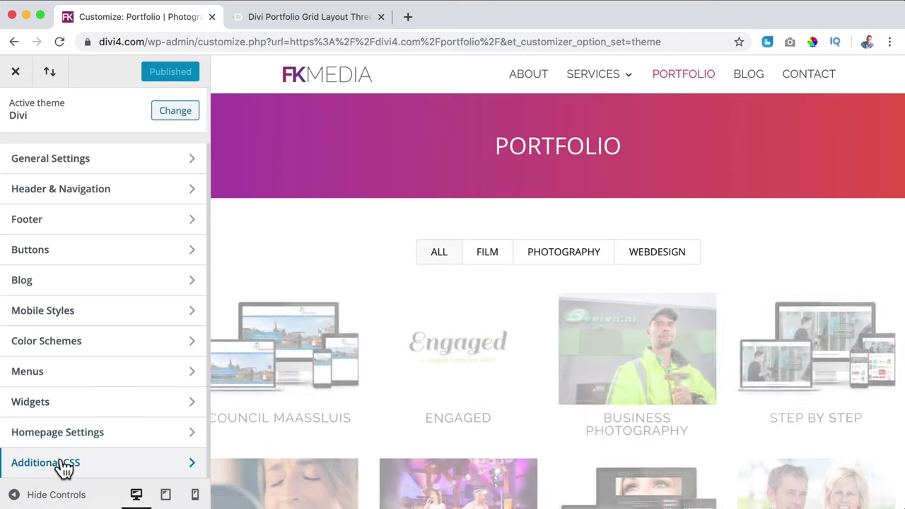
click(86, 464)
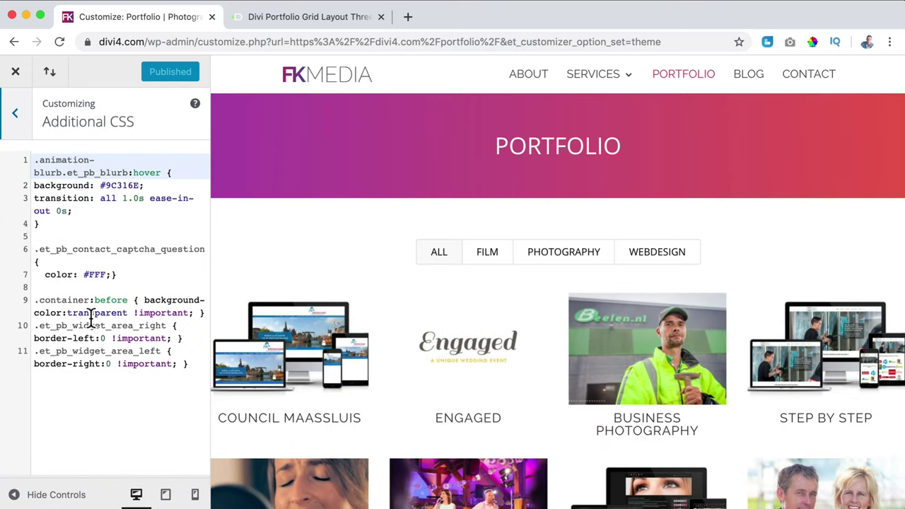
click(181, 408)
key(Return)
key(Return)
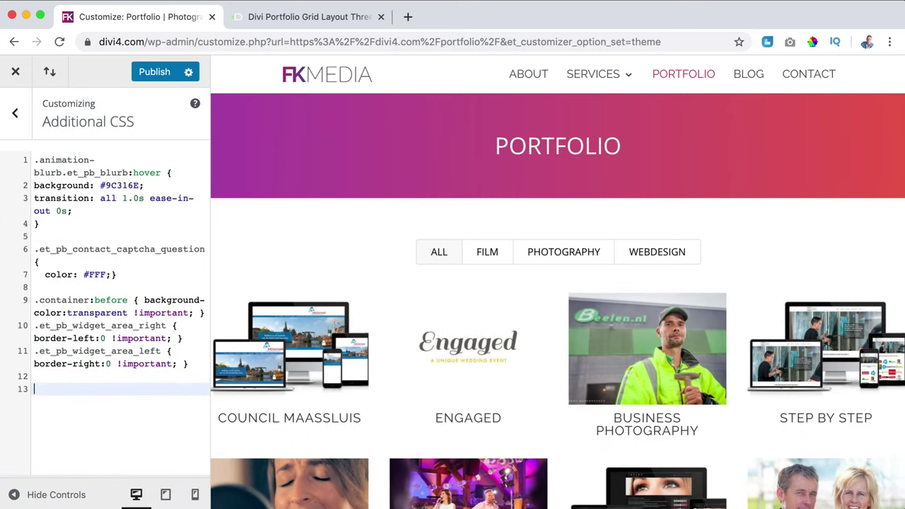
key(super+v)
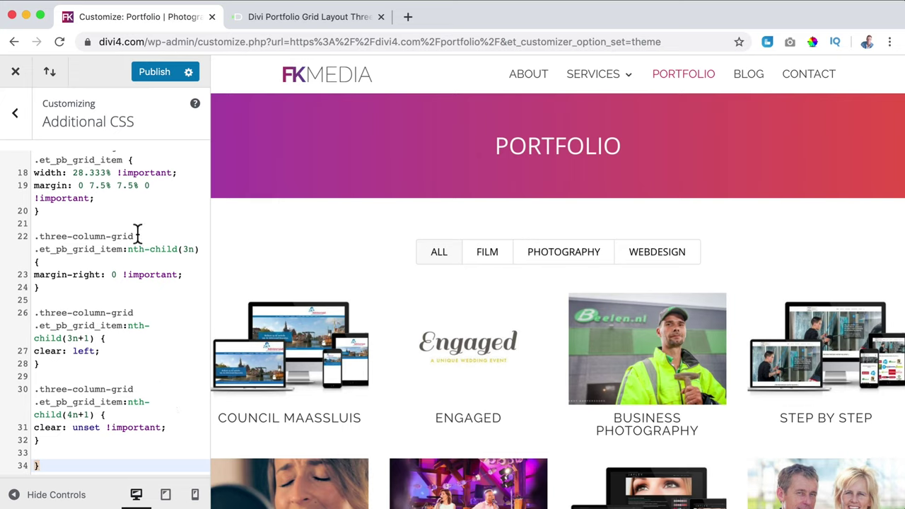
Step: Copy the class name three-column-grid from the Additional CSS and publish the customizer changes
drag(137, 235, 102, 236)
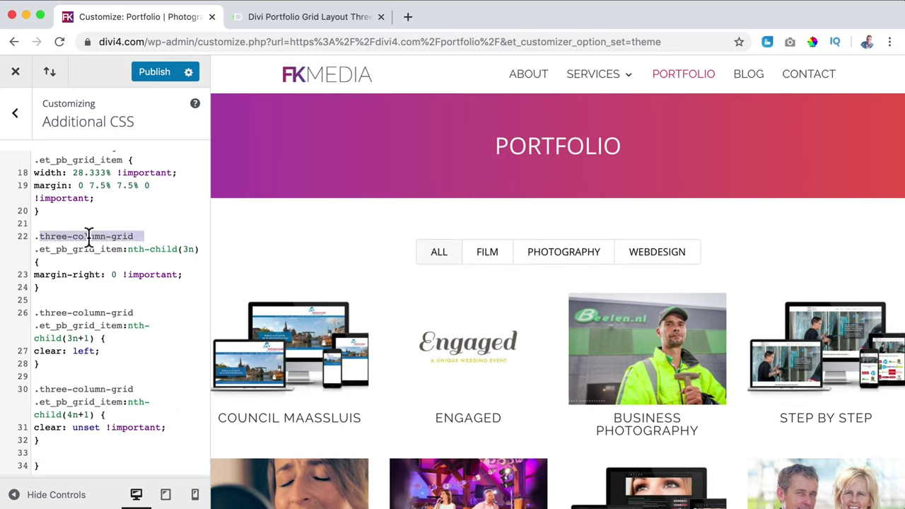
click(152, 74)
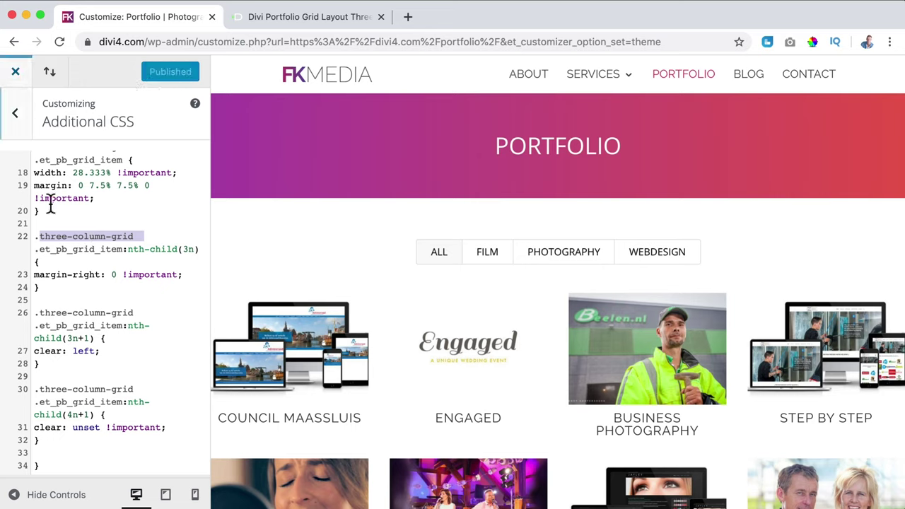
click(455, 259)
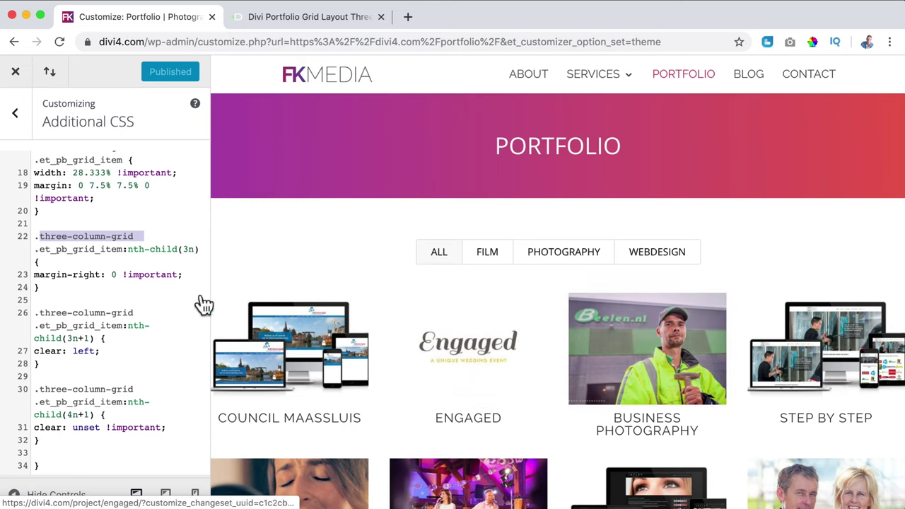
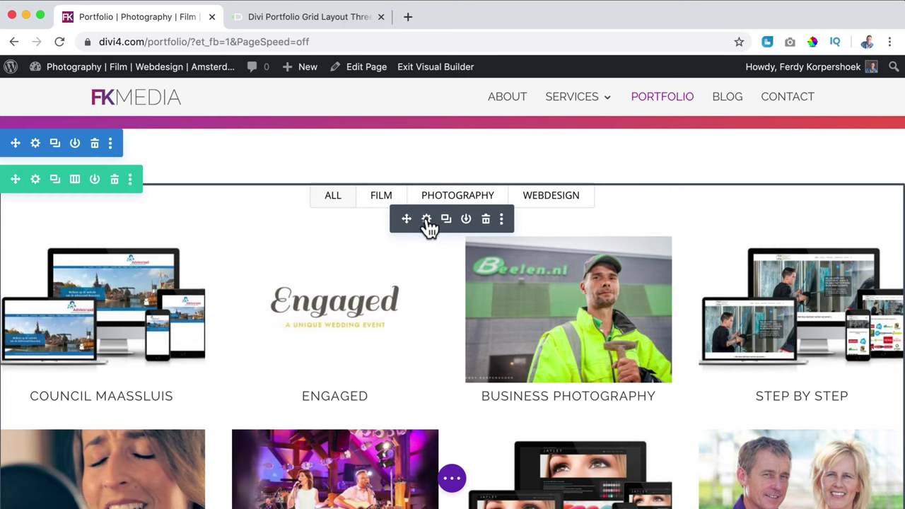
Step: Assign the CSS class three-column-grid to the Filterable Portfolio module and save the page
click(427, 219)
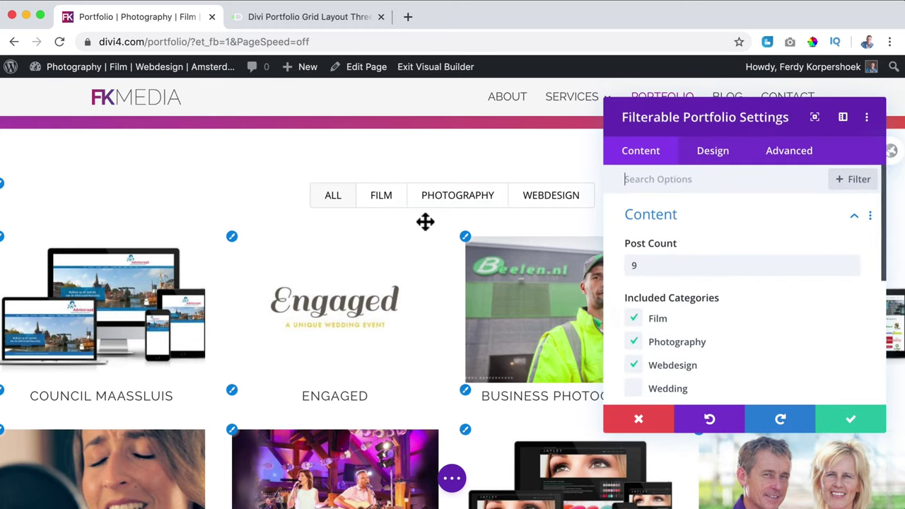
drag(686, 123, 151, 137)
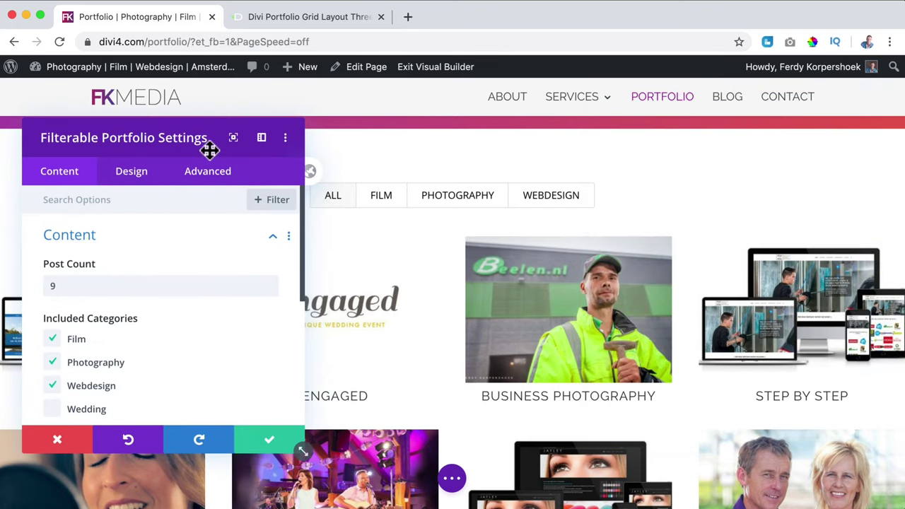
click(186, 175)
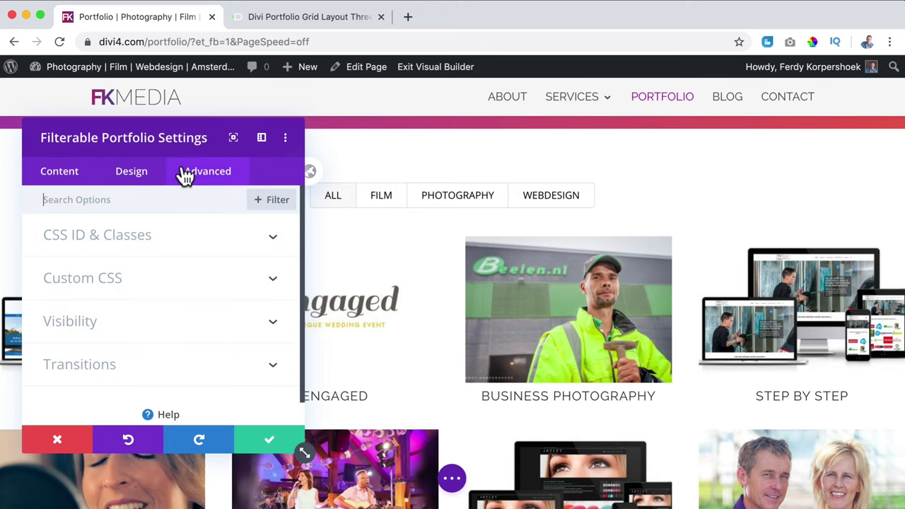
click(142, 241)
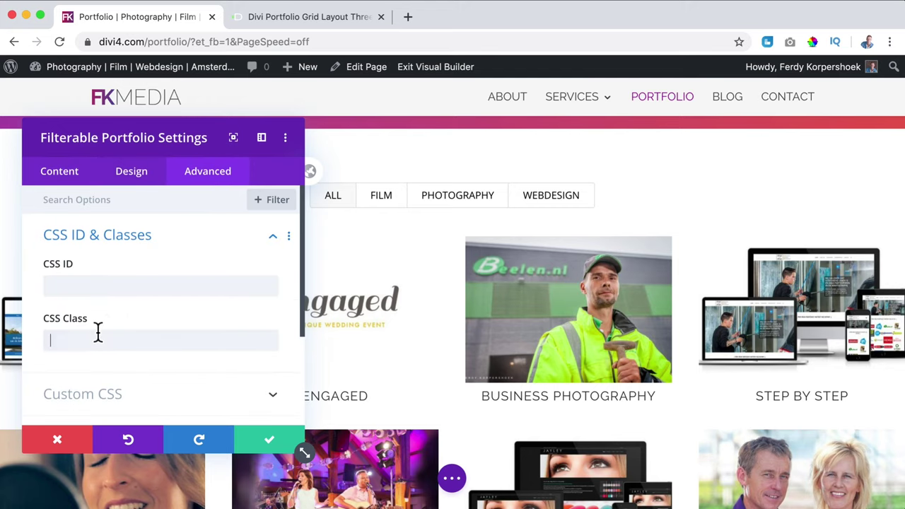
text(three-column-grid)
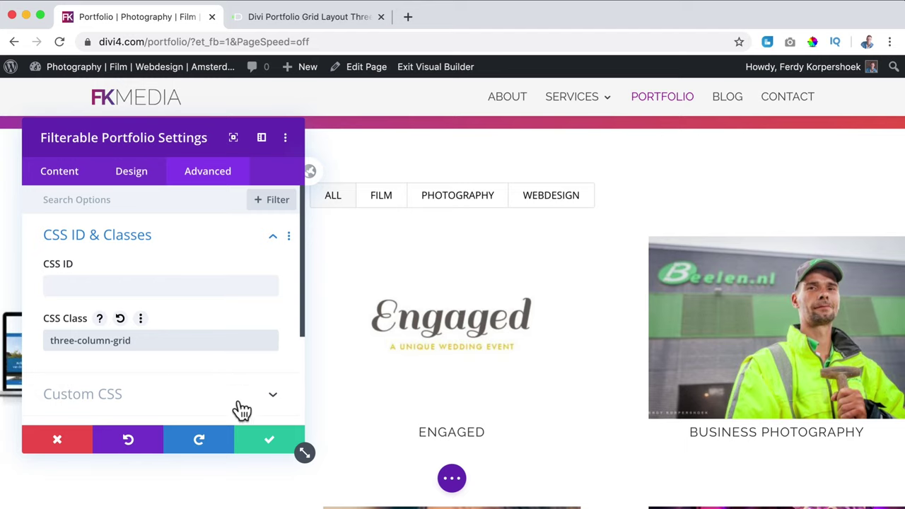
click(270, 442)
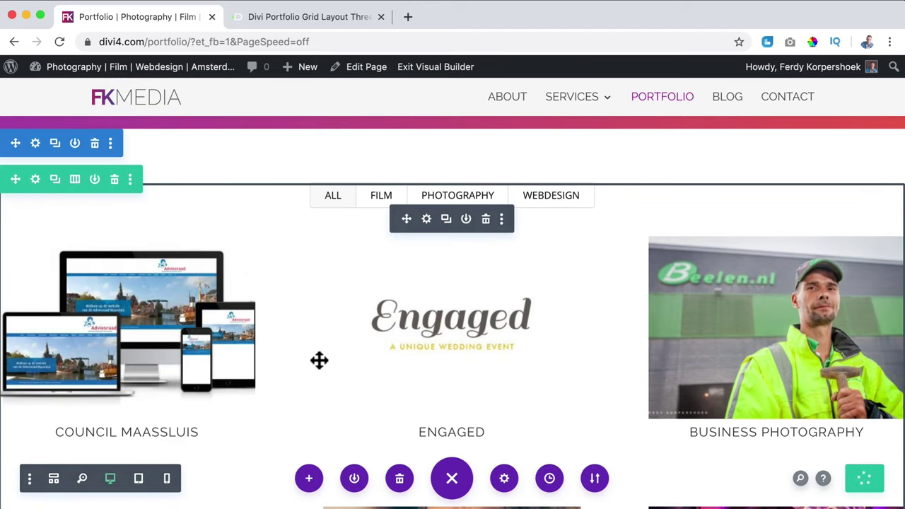
Step: Check the portfolio grid's rows, set the portfolio row's width to 90% and save the page
scroll(354, 320, down, 8)
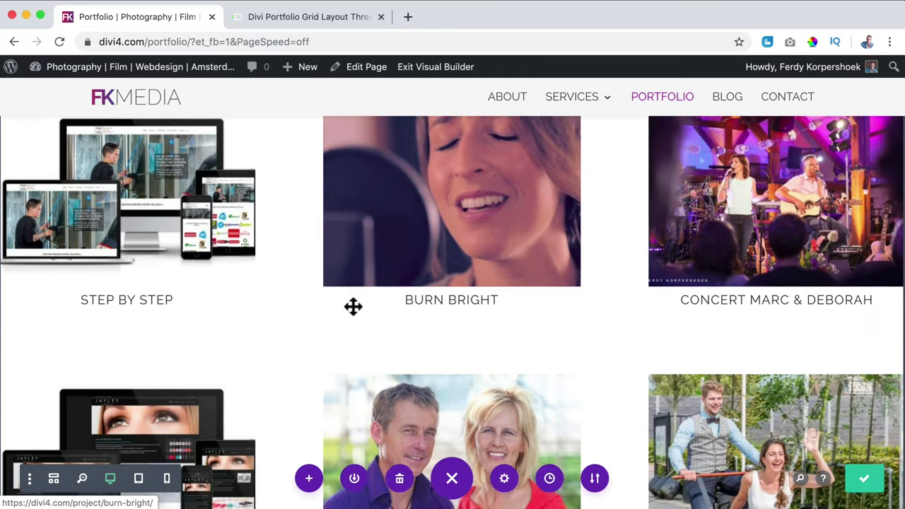
scroll(353, 307, down, 2)
scroll(349, 313, up, 9)
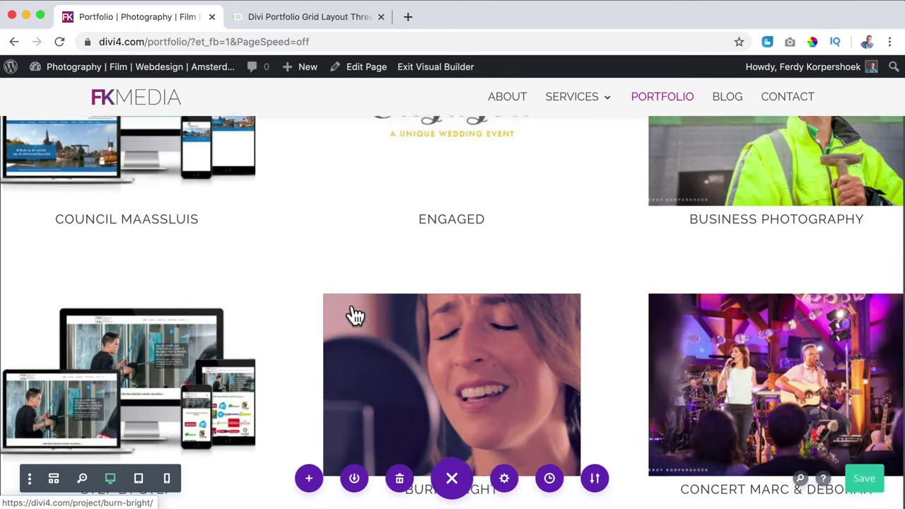
scroll(355, 316, down, 1)
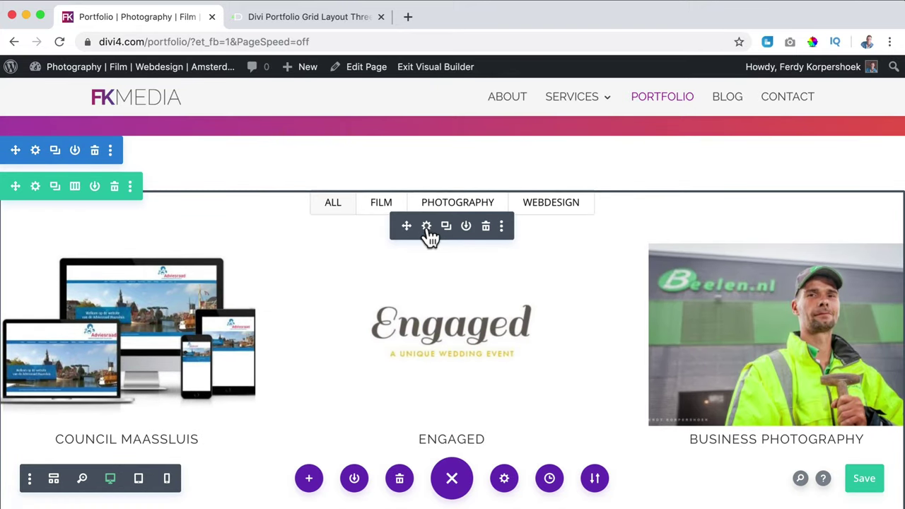
scroll(339, 195, up, 1)
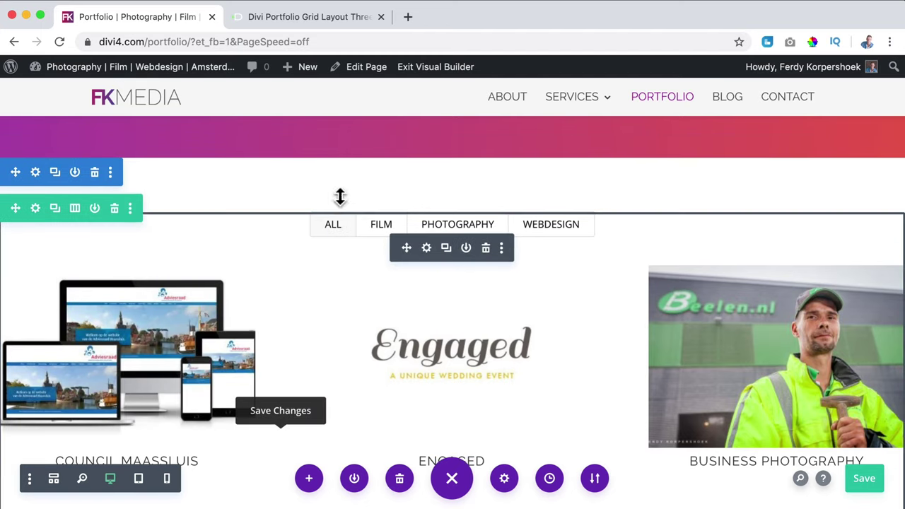
click(35, 232)
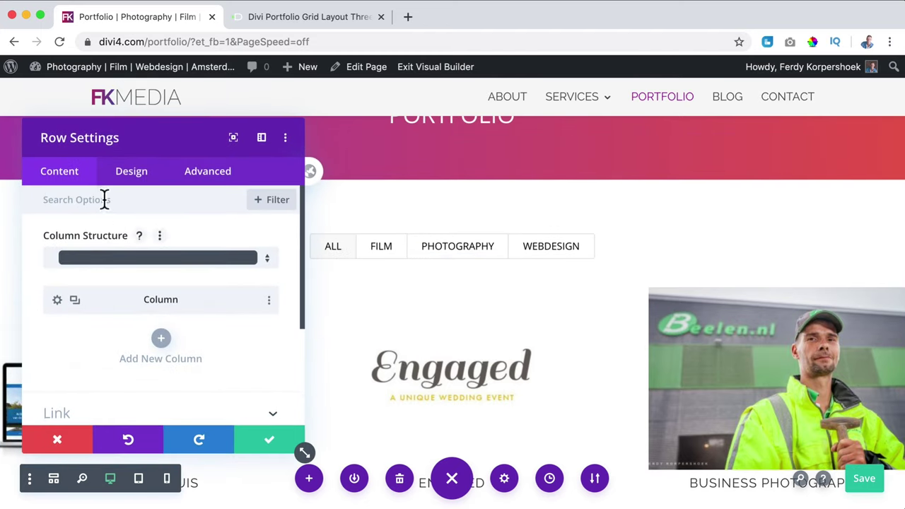
click(128, 175)
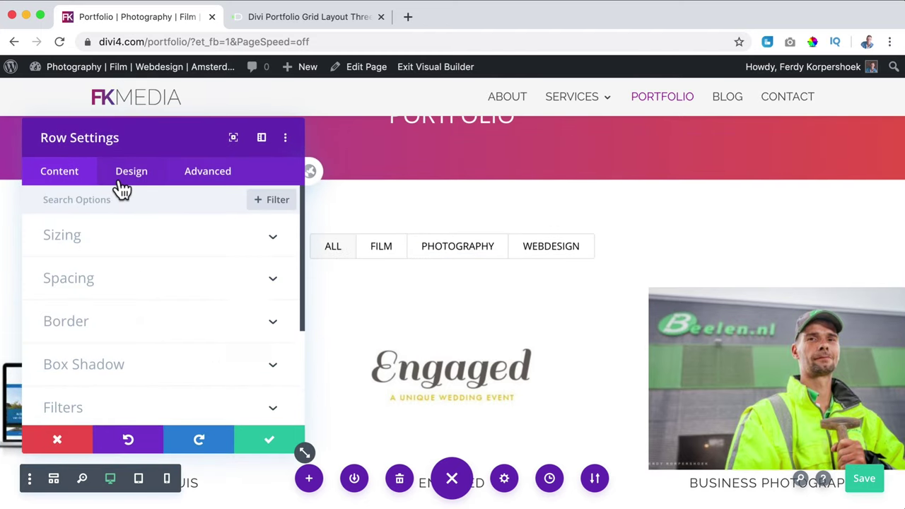
click(125, 247)
scroll(236, 329, down, 4)
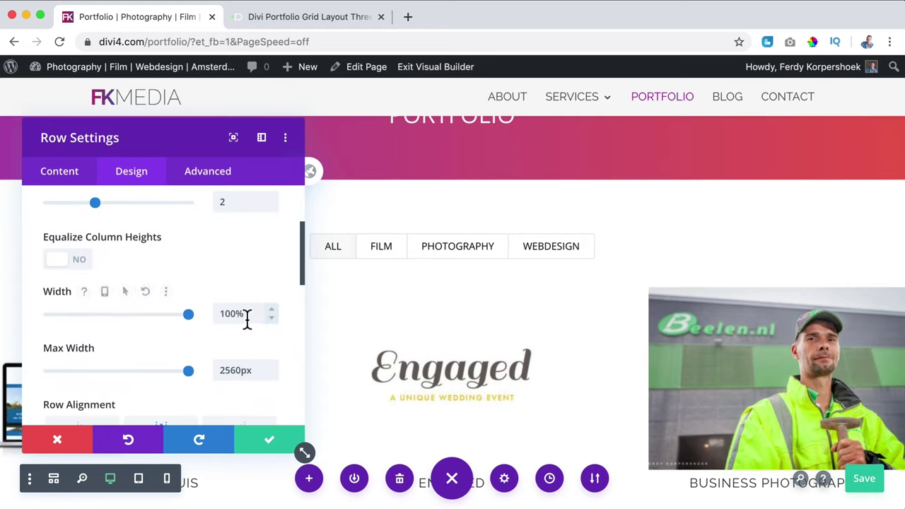
drag(247, 316, 219, 313)
text(90%)
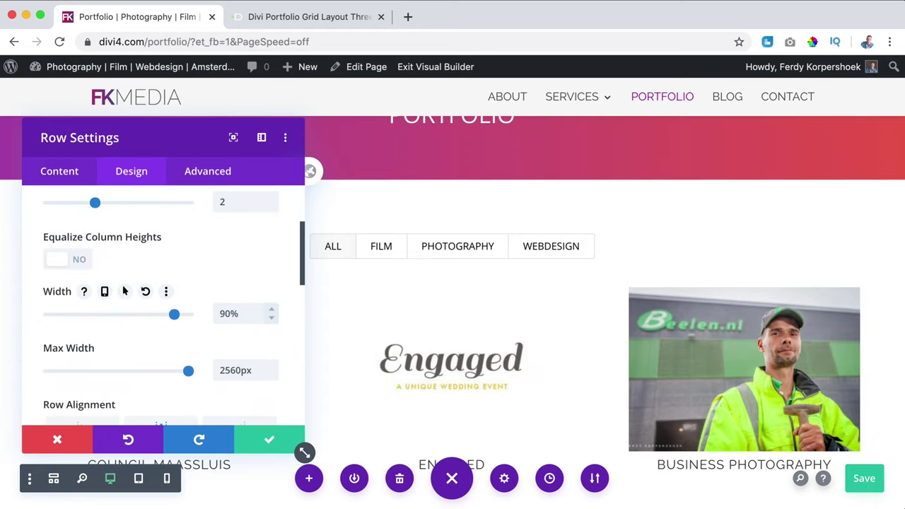
click(271, 441)
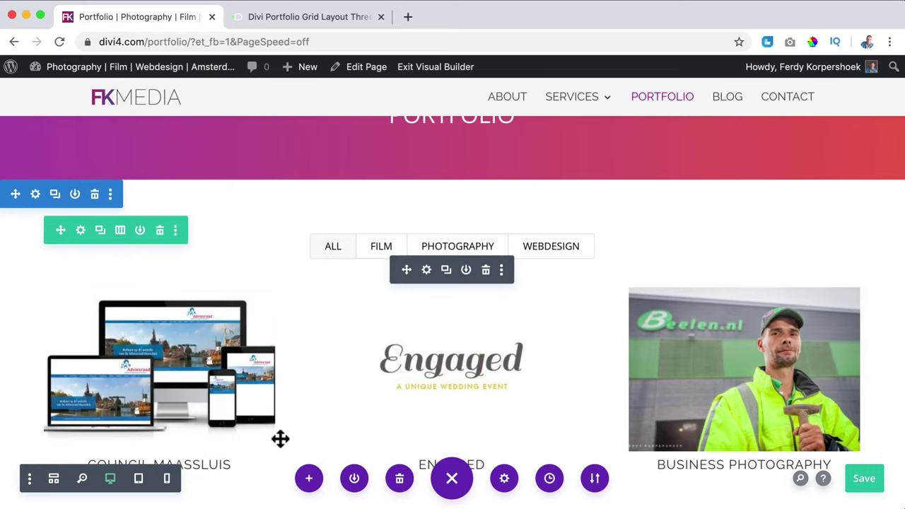
key(ctrl+s)
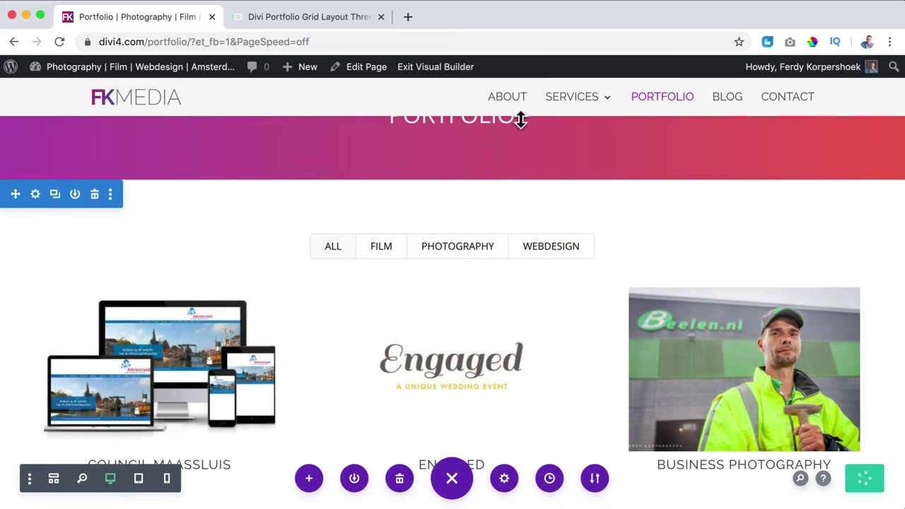
Step: Exit the Visual Builder and examine the project grid's layout and side margins on the live Portfolio page
click(434, 68)
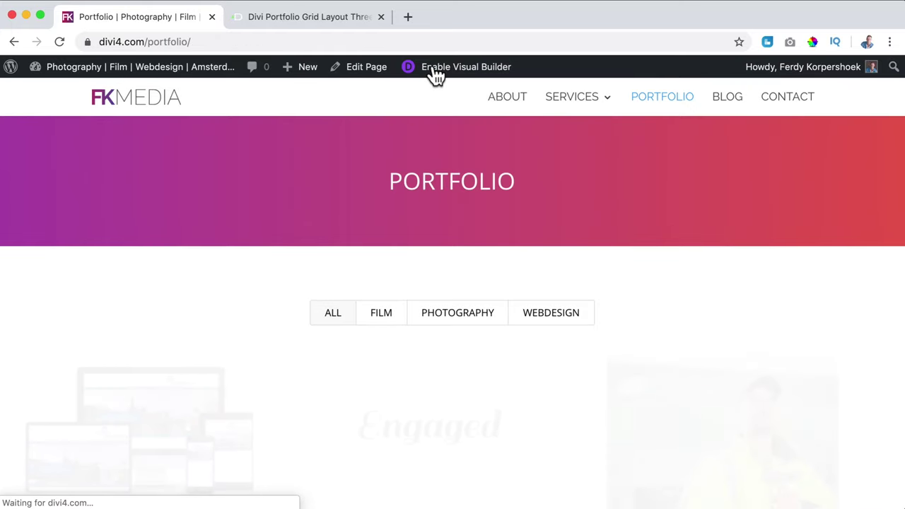
scroll(62, 185, down, 10)
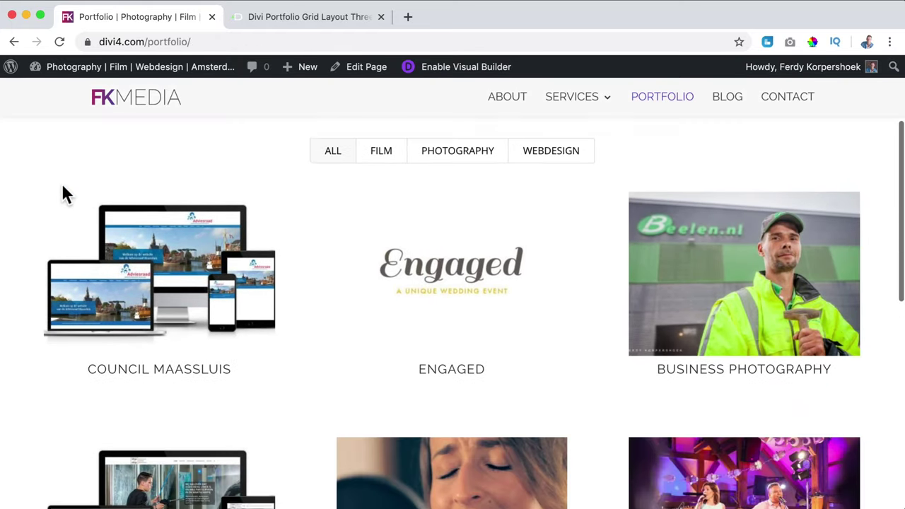
scroll(62, 185, down, 4)
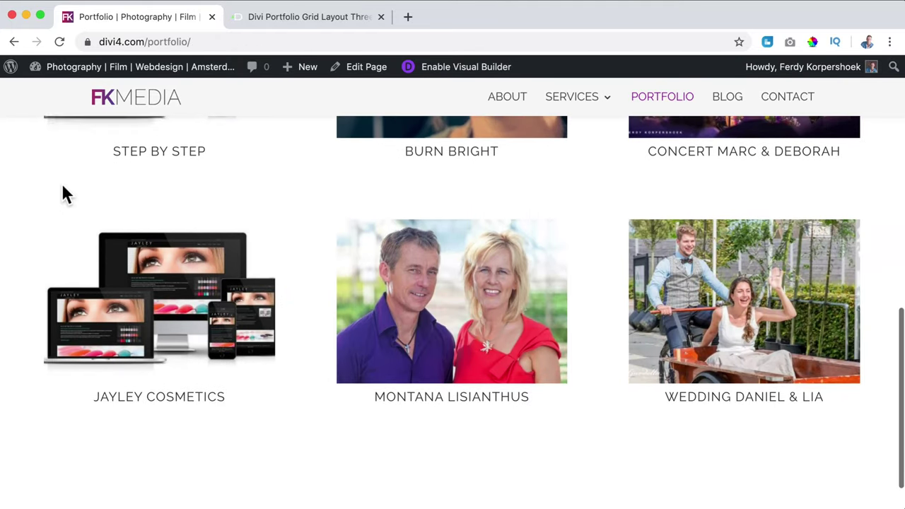
scroll(62, 191, up, 10)
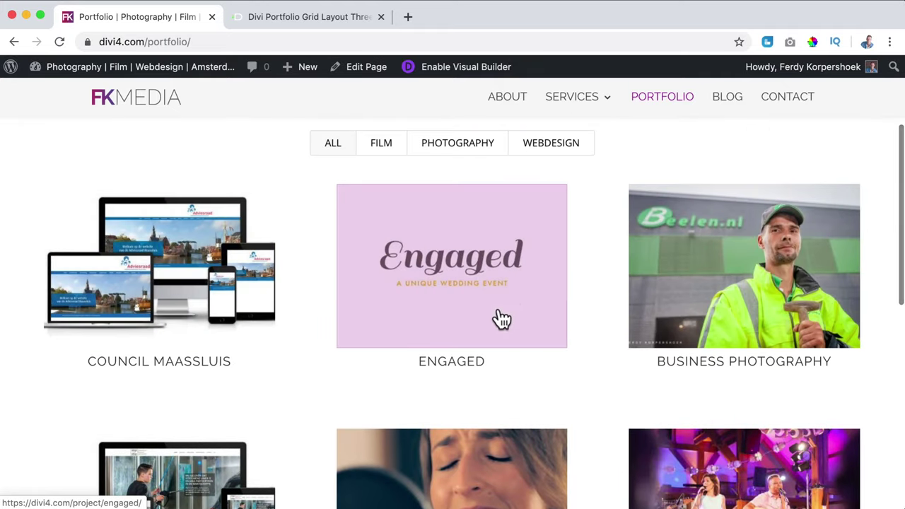
scroll(677, 303, up, 2)
scroll(677, 300, up, 2)
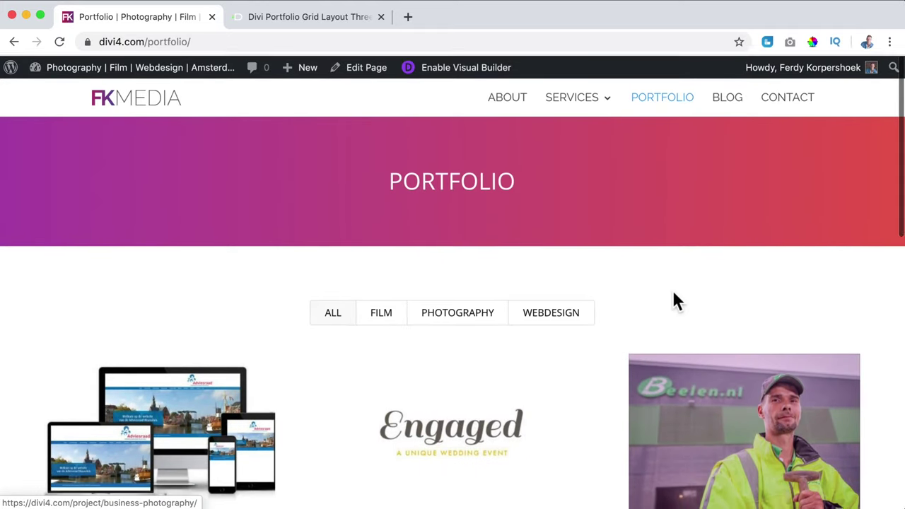
scroll(657, 311, down, 3)
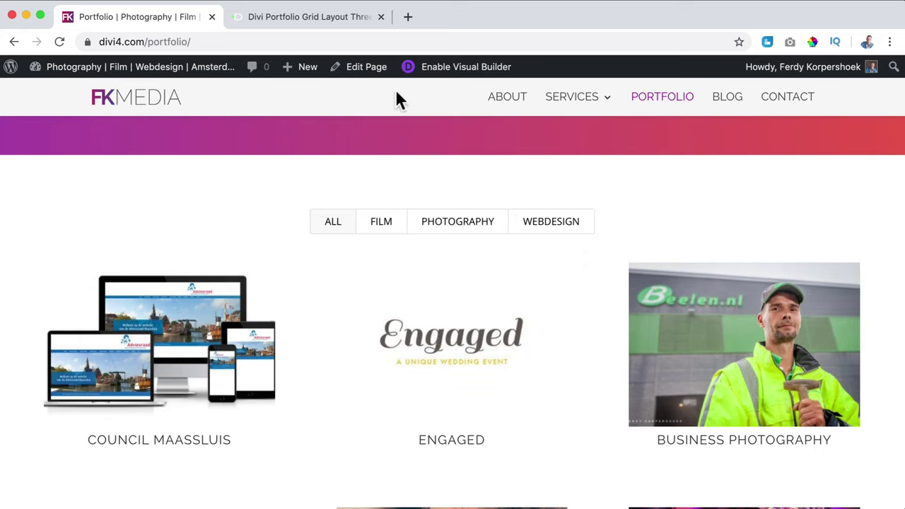
Step: Reopen the Portfolio page in the Visual Builder and set the portfolio row's width to 80%
click(433, 70)
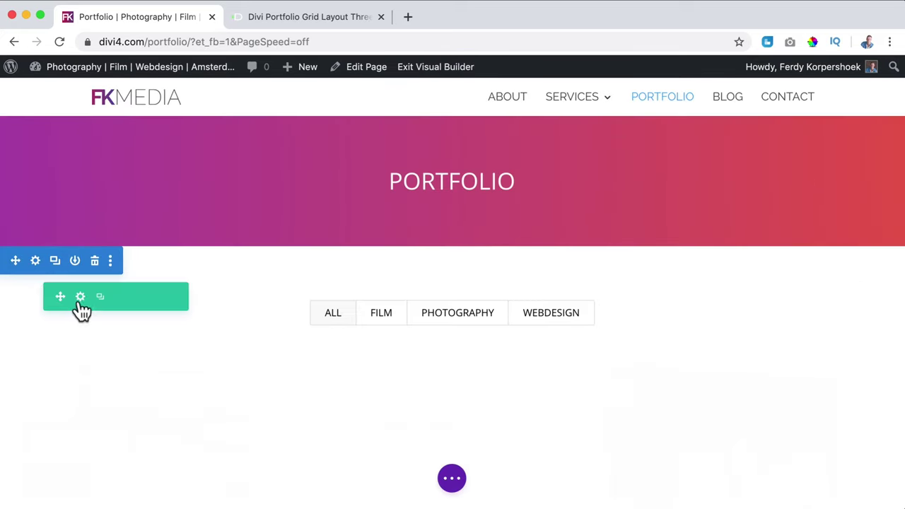
click(82, 303)
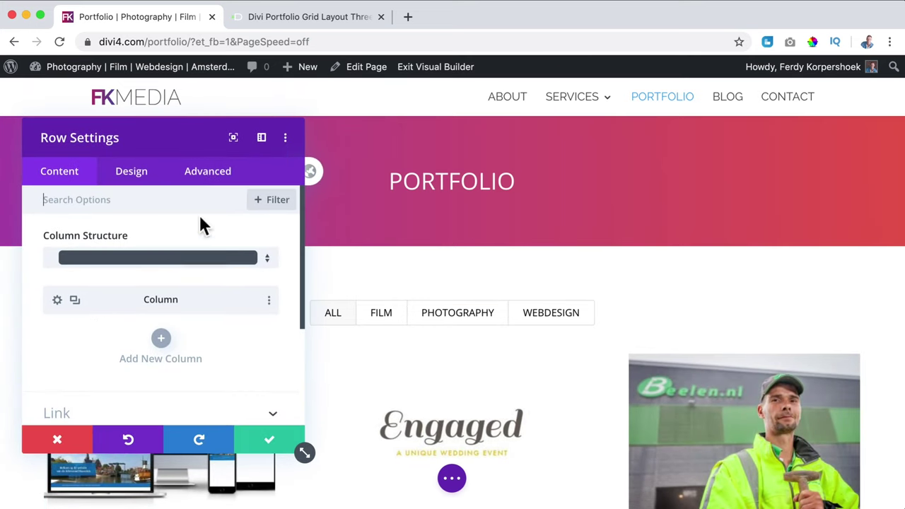
click(134, 173)
click(128, 238)
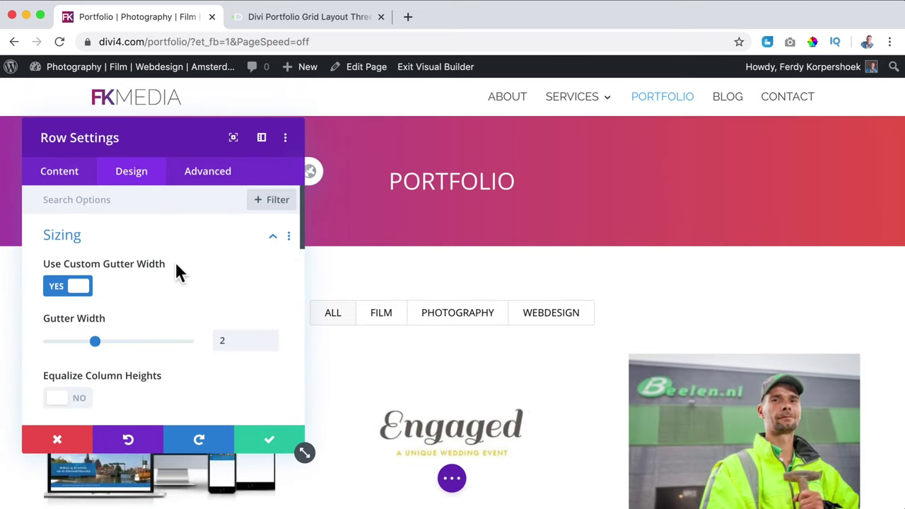
scroll(150, 332, down, 5)
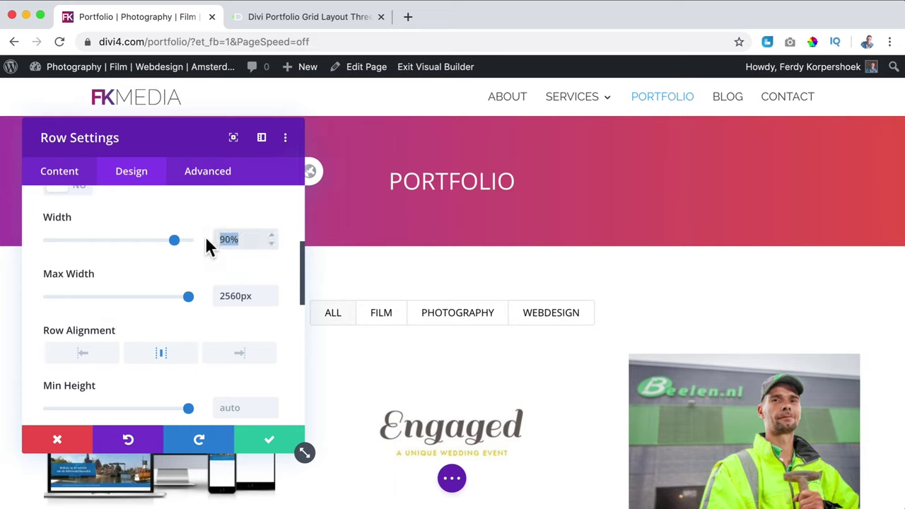
text(80)
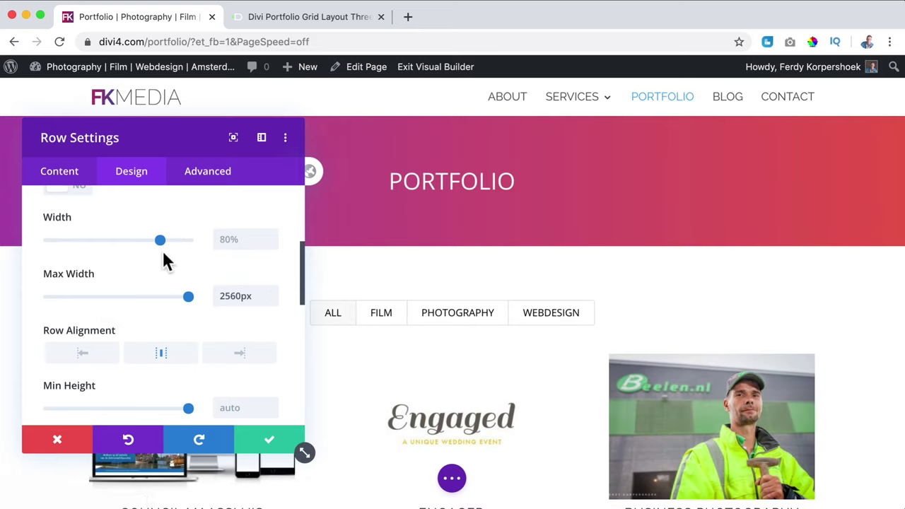
Step: Set the portfolio row's gutter width to 1 and save the page
scroll(162, 260, up, 2)
scroll(163, 260, up, 3)
click(232, 274)
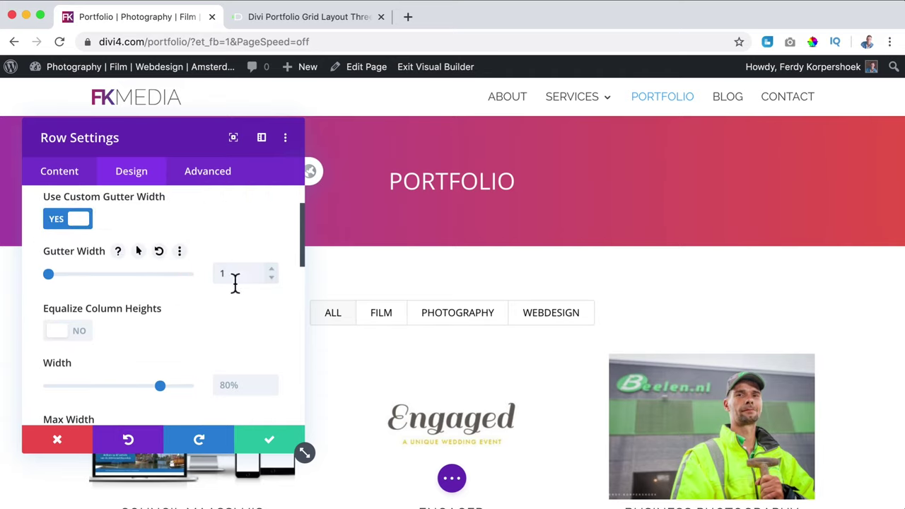
click(270, 443)
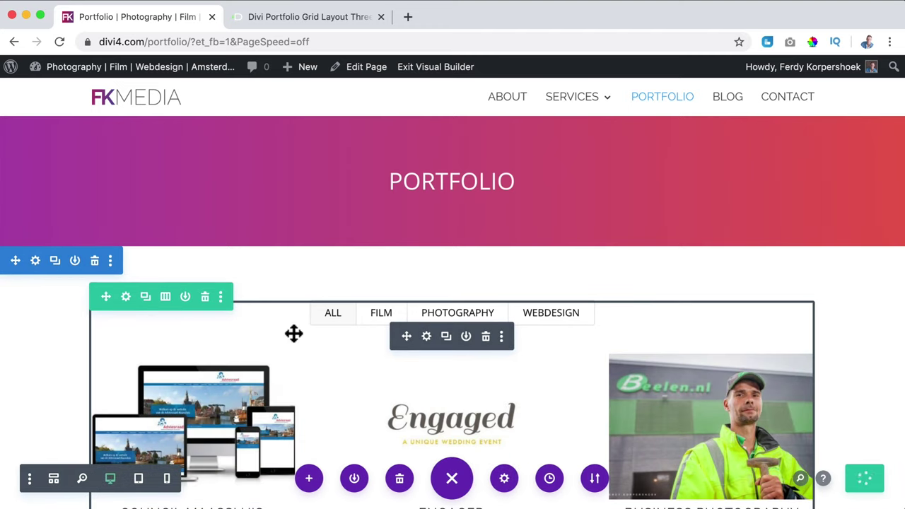
Step: Leave the Visual Builder and review all rows of the project grid down to the page footer
click(438, 72)
scroll(414, 140, down, 3)
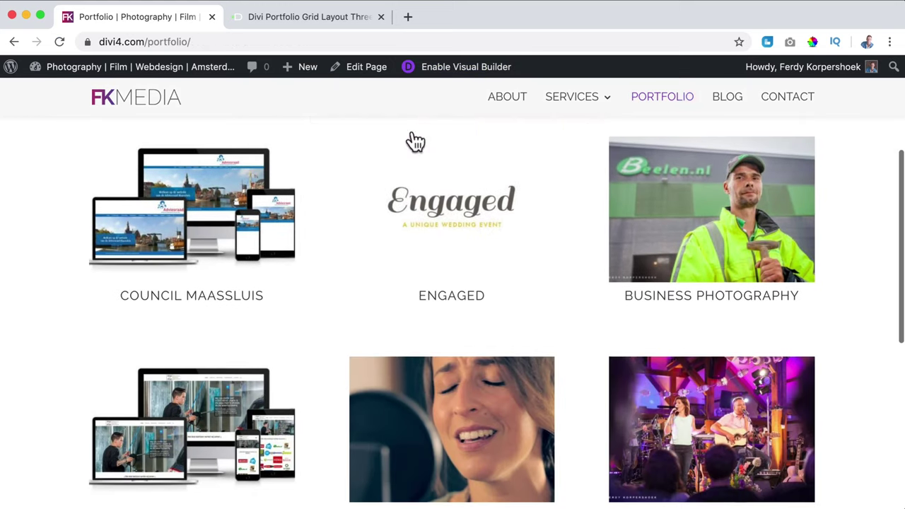
scroll(415, 141, down, 5)
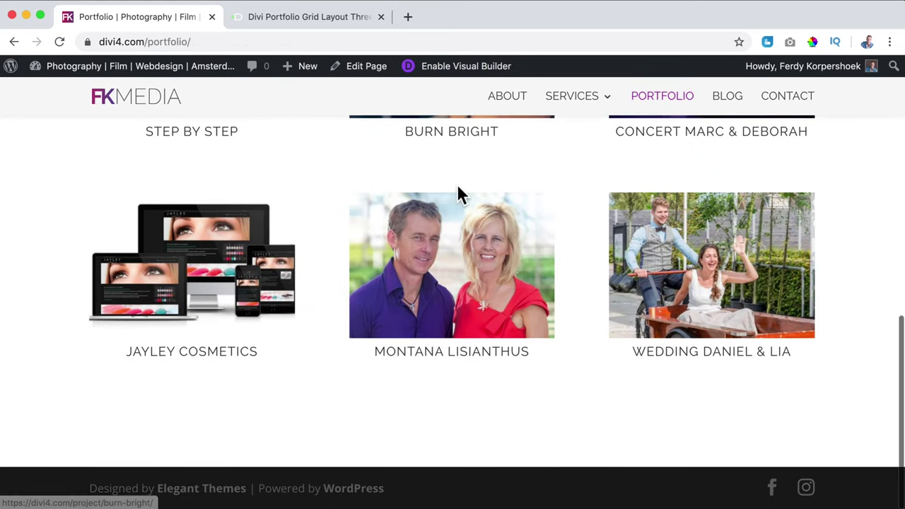
Step: Close the Divi Portfolio Grid Layout article and look over the project grid on the live Portfolio page
scroll(457, 195, up, 10)
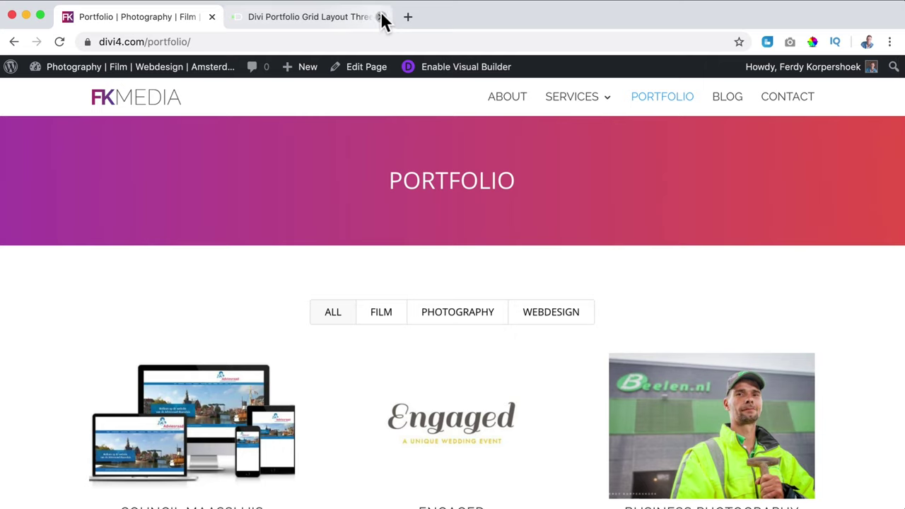
click(380, 17)
scroll(470, 256, down, 8)
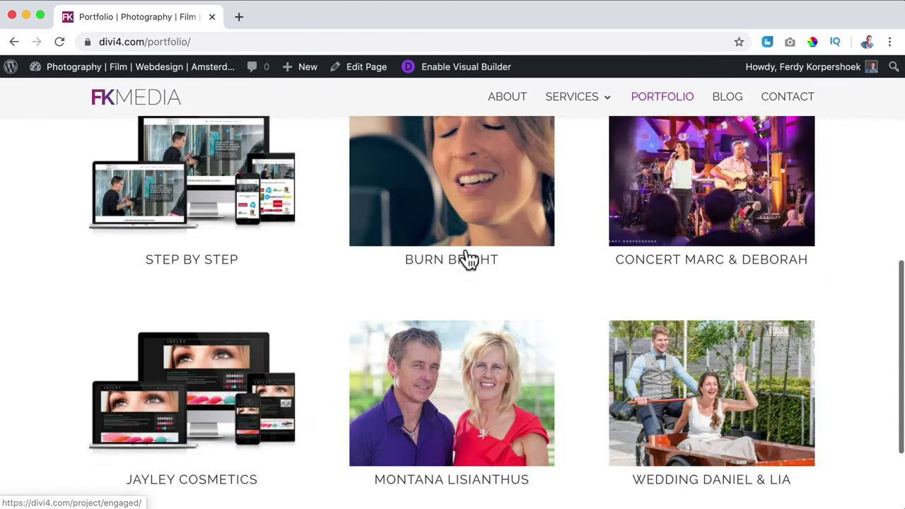
scroll(467, 259, up, 10)
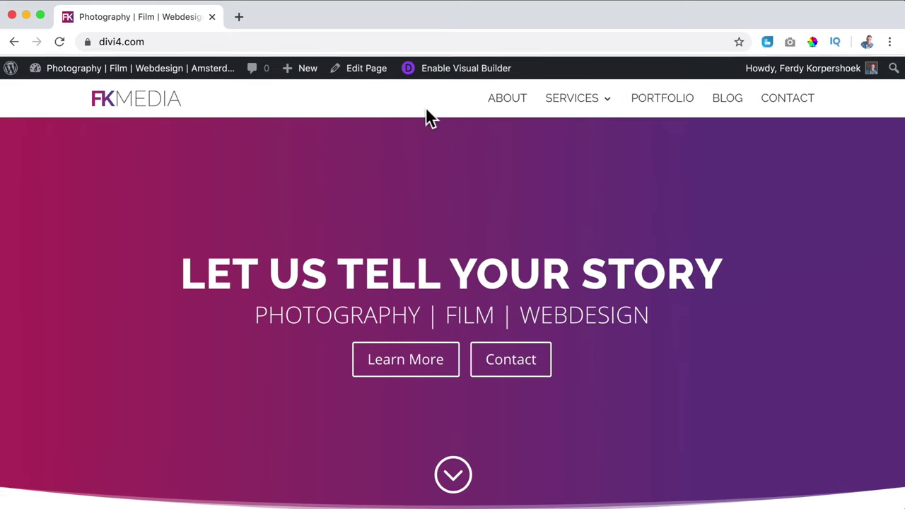
Step: Open the home page in the Visual Builder and add a regular section with a one-column row just above the footer
click(458, 71)
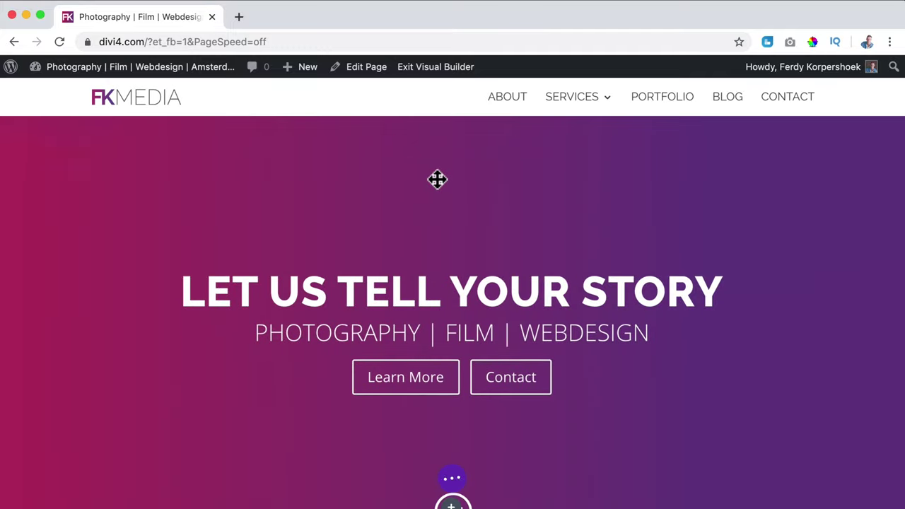
scroll(437, 179, down, 5)
scroll(437, 179, down, 10)
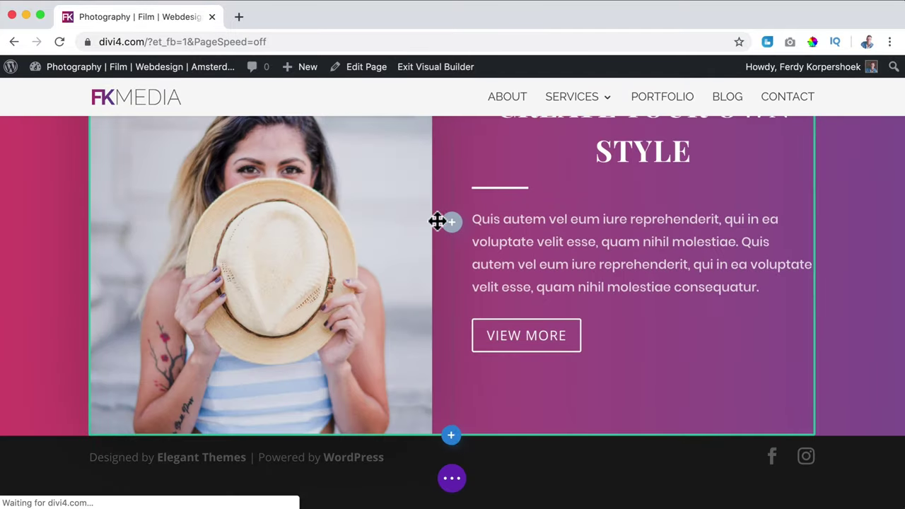
click(450, 435)
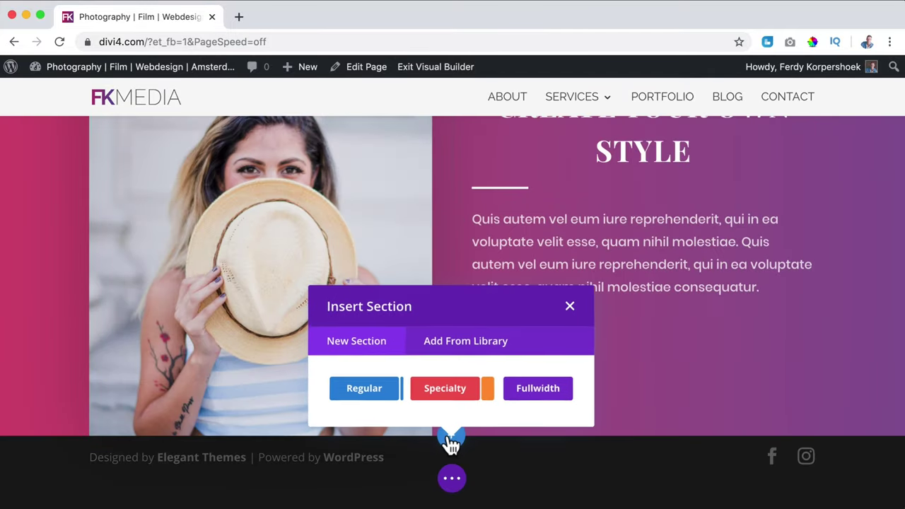
click(363, 390)
click(364, 216)
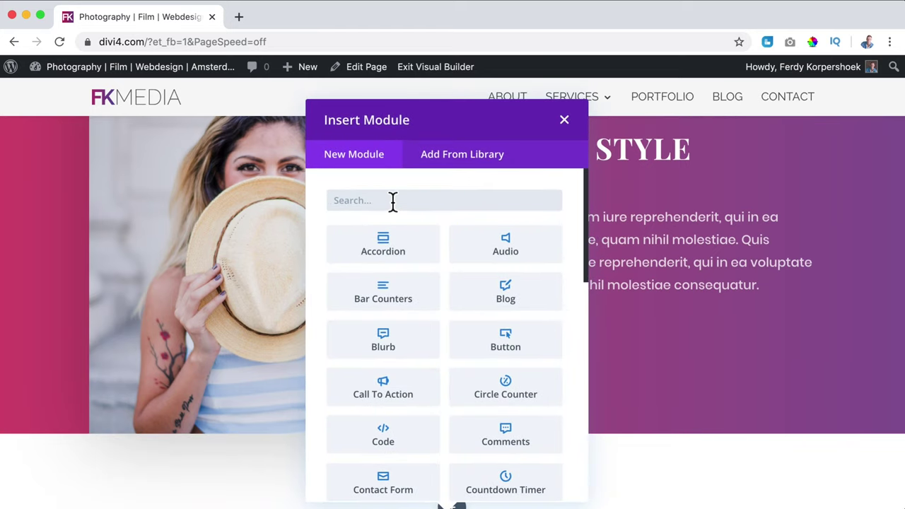
Step: Insert a Portfolio module into the new row, with a post count of 4 and All Categories included
text(port)
click(506, 244)
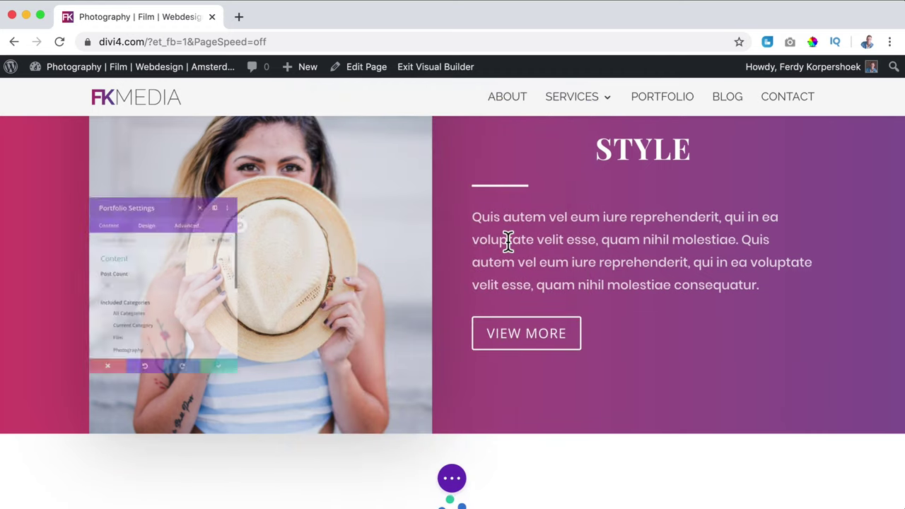
scroll(158, 268, down, 2)
click(104, 234)
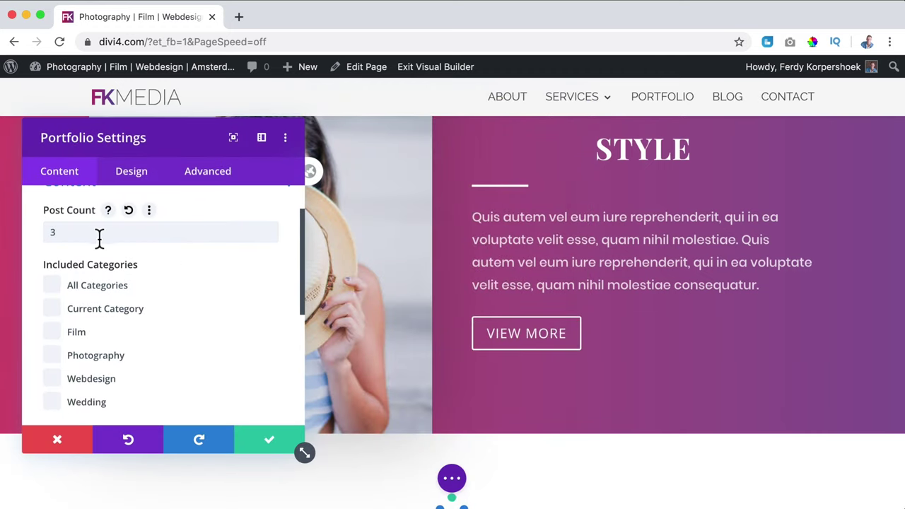
double_click(81, 233)
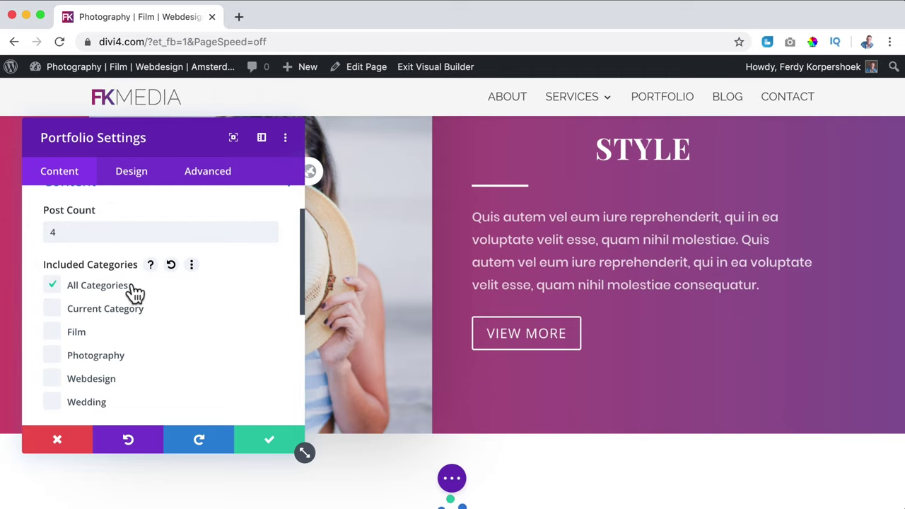
scroll(127, 258, up, 1)
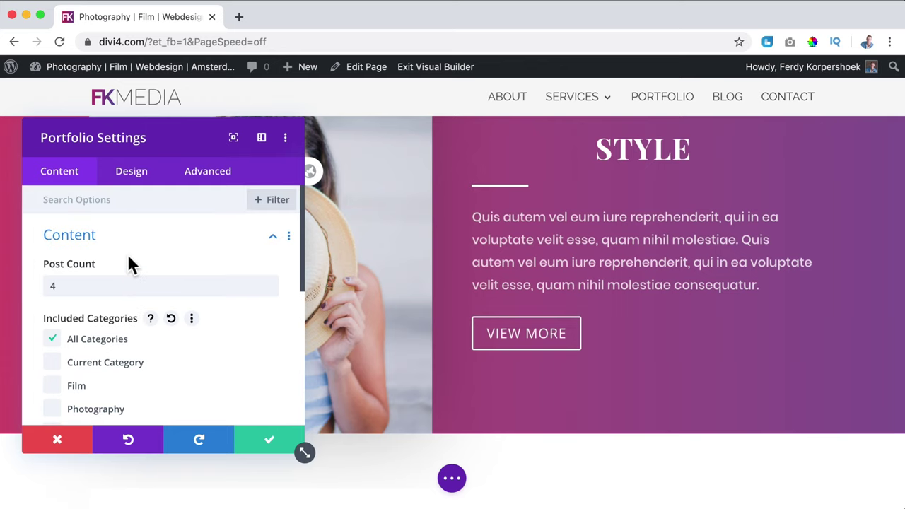
Step: Set the Portfolio module's layout to Grid and move its settings window off the first projects
scroll(127, 262, down, 6)
scroll(509, 360, down, 5)
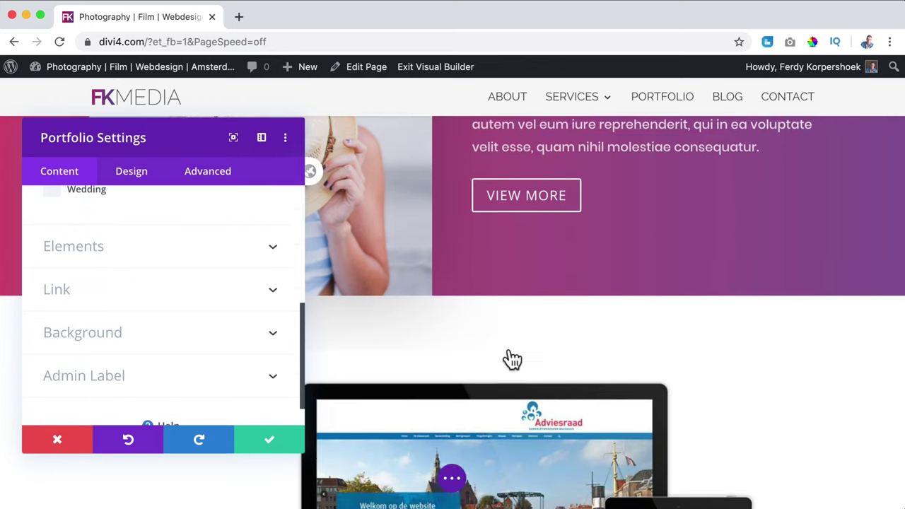
scroll(151, 307, up, 7)
click(132, 171)
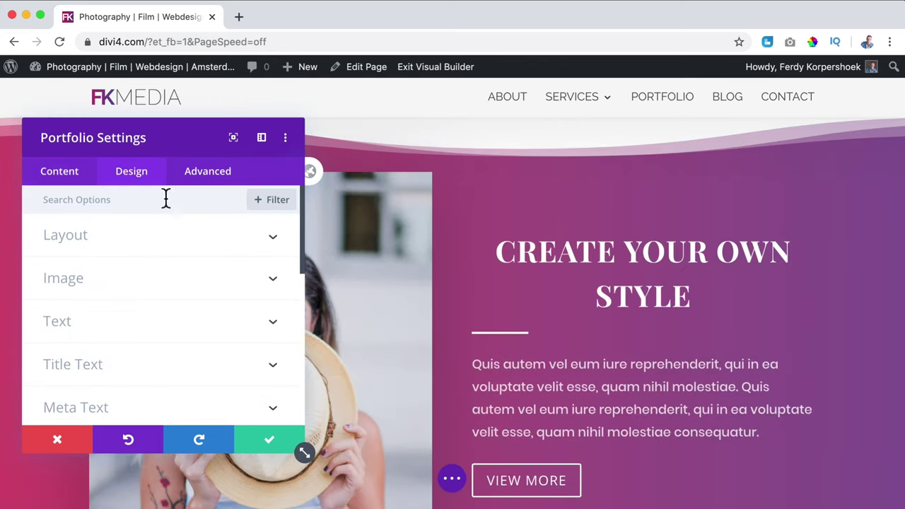
scroll(591, 335, down, 6)
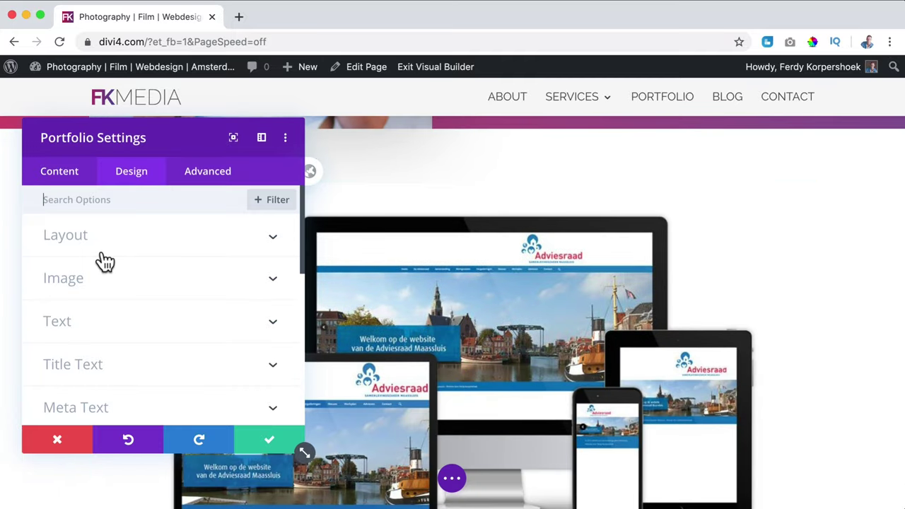
click(104, 259)
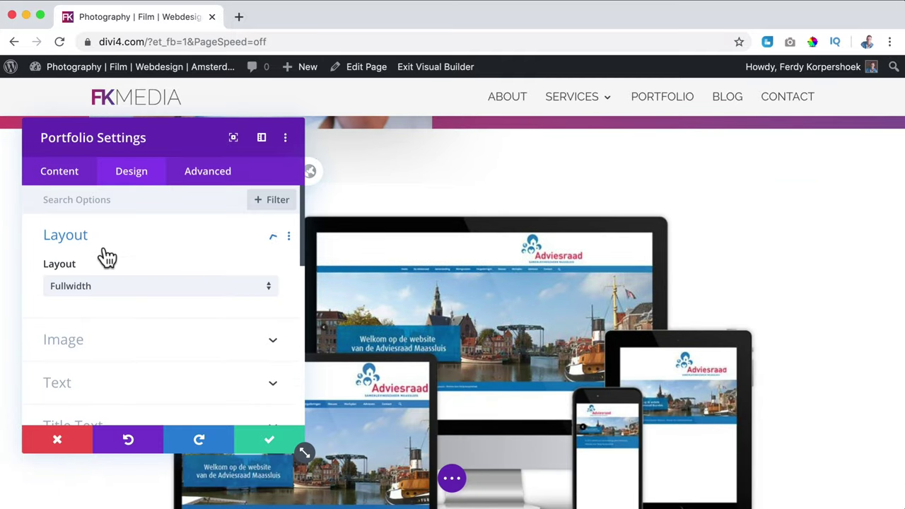
click(101, 289)
click(94, 321)
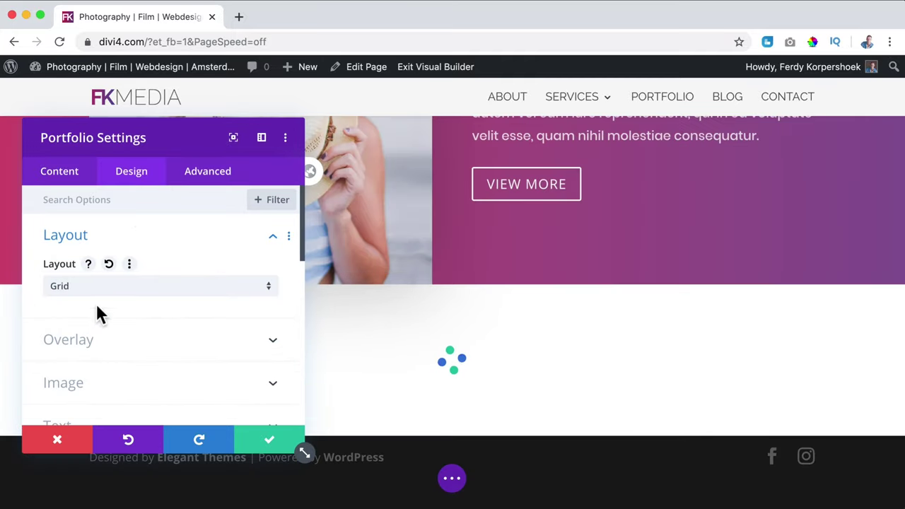
drag(134, 147, 705, 125)
scroll(700, 290, down, 2)
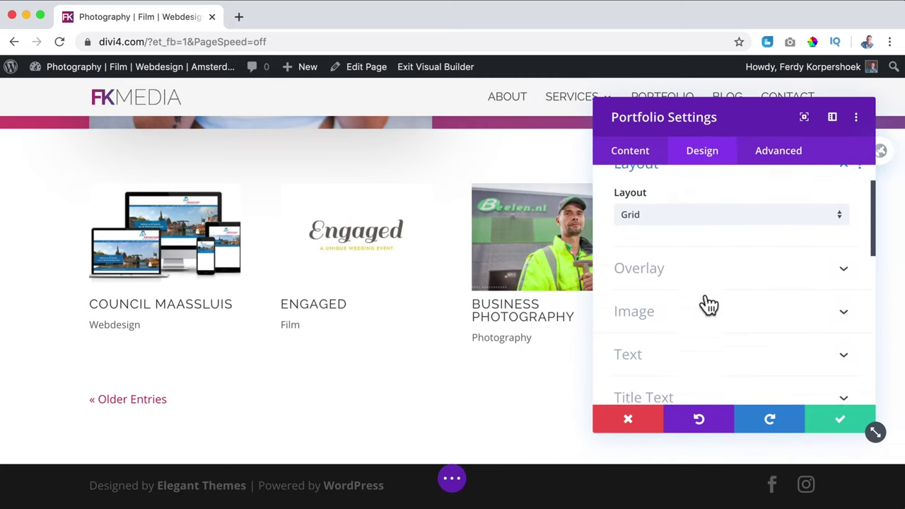
Step: Turn off the categories and pagination in the Portfolio module and save its settings
scroll(703, 304, up, 2)
click(637, 155)
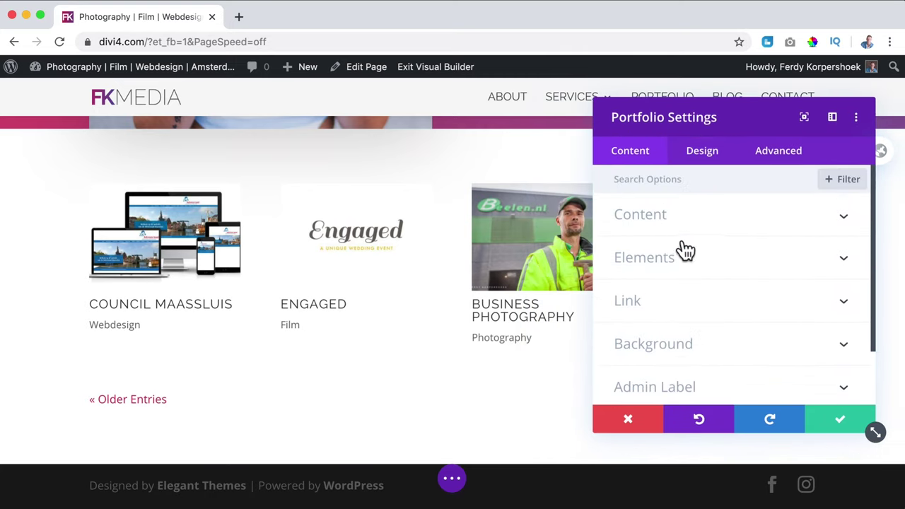
click(677, 228)
scroll(684, 272, down, 5)
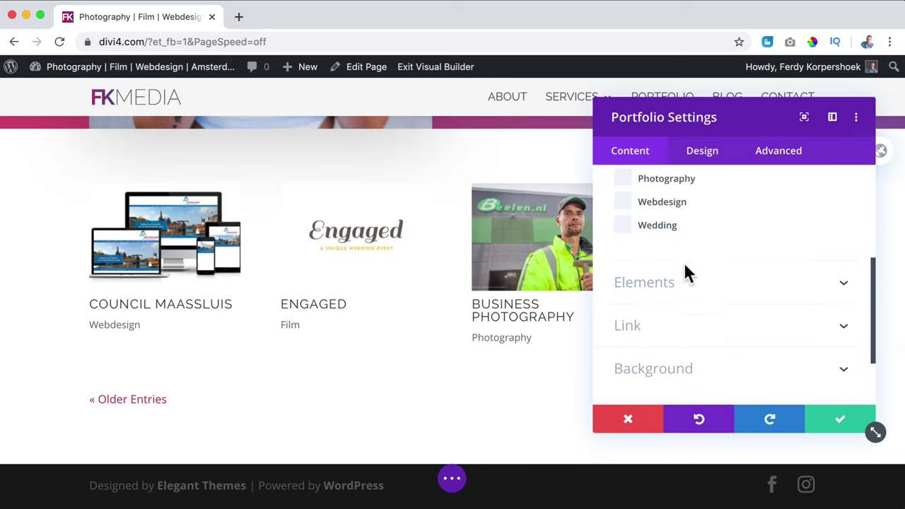
click(685, 277)
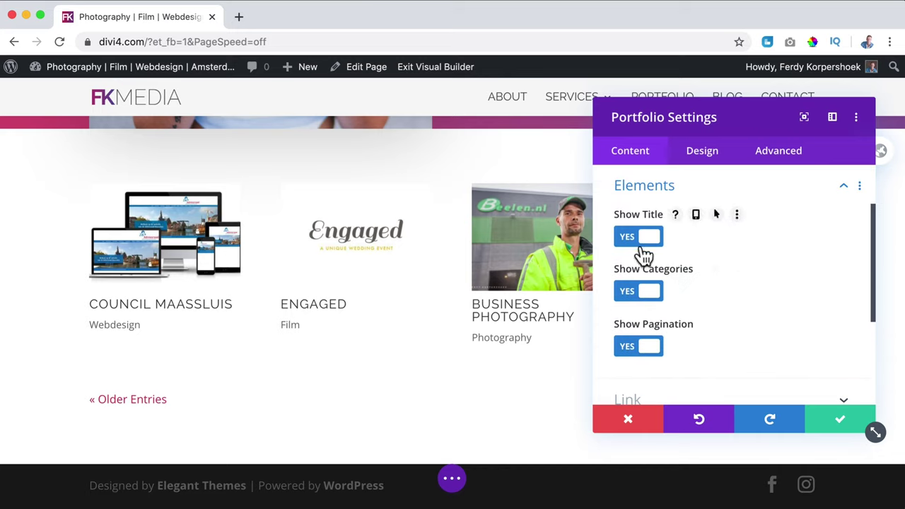
click(640, 297)
click(641, 347)
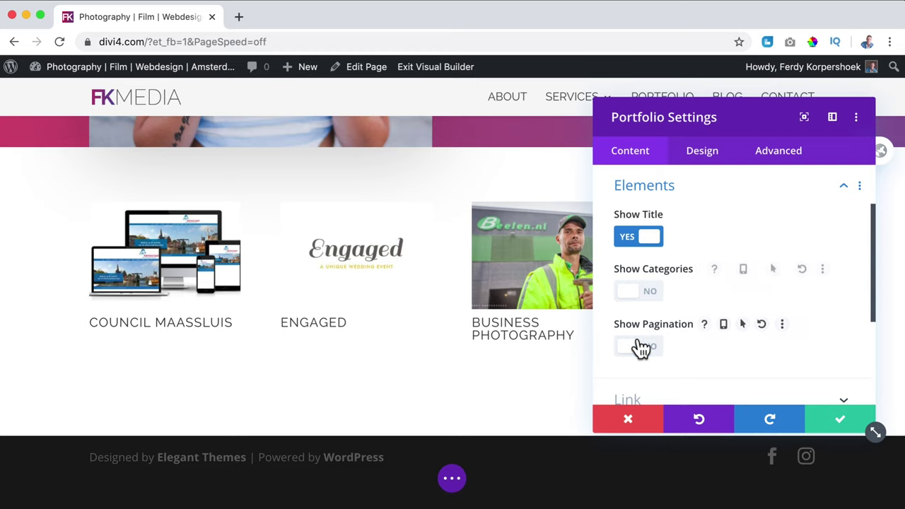
scroll(678, 282, up, 2)
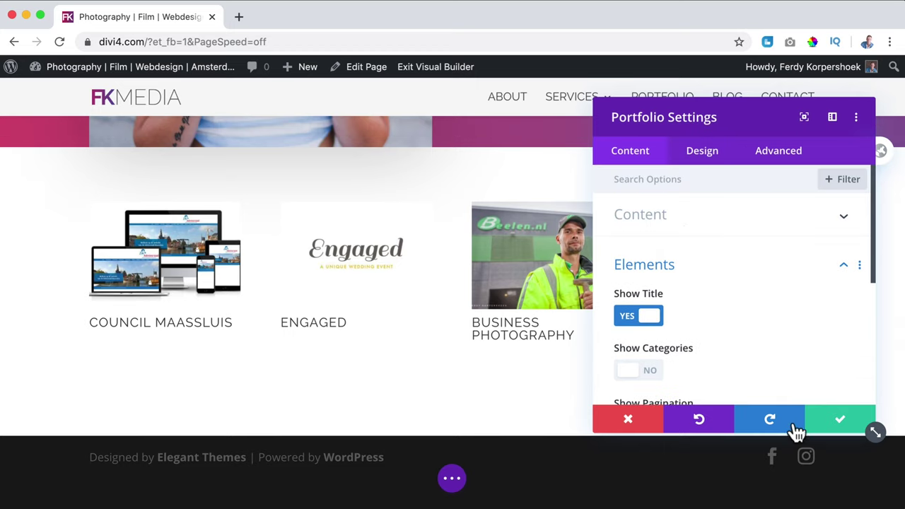
click(834, 418)
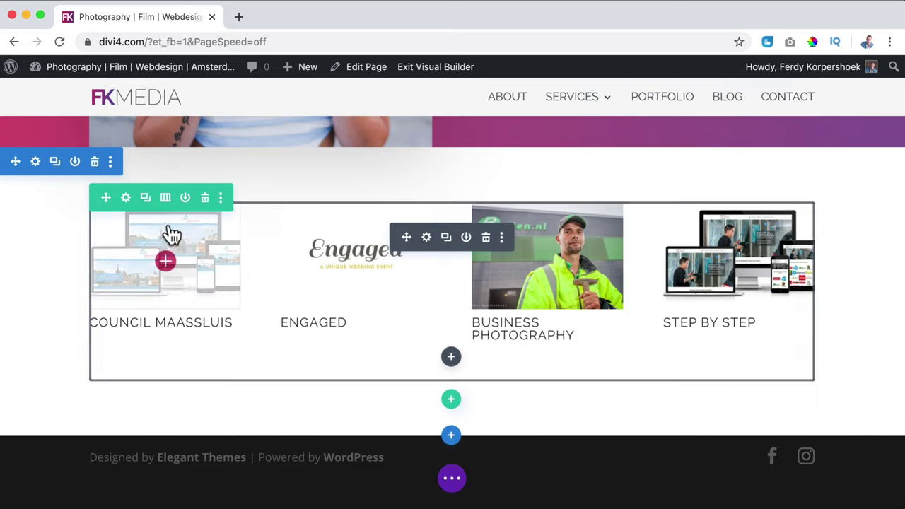
Step: Enable a custom gutter width for the row holding the portfolio and set it to 1
click(125, 198)
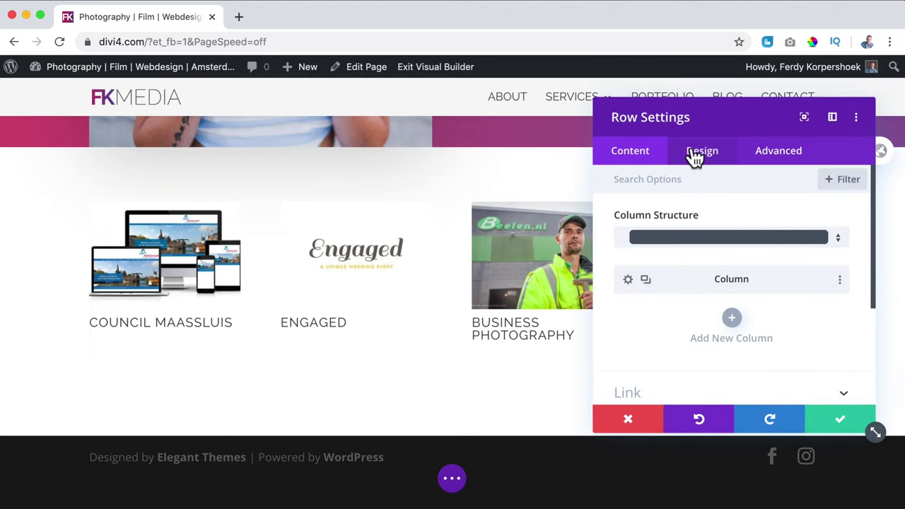
click(695, 153)
click(673, 225)
click(652, 267)
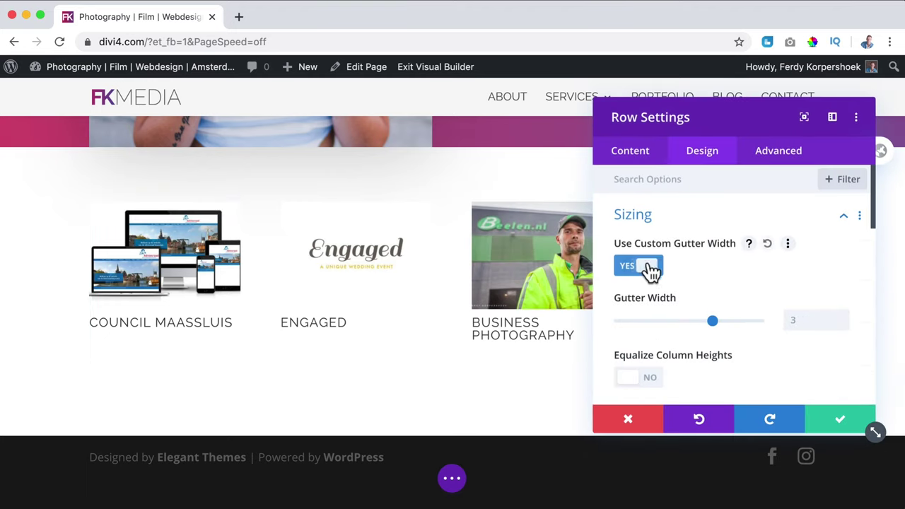
click(789, 318)
text(1)
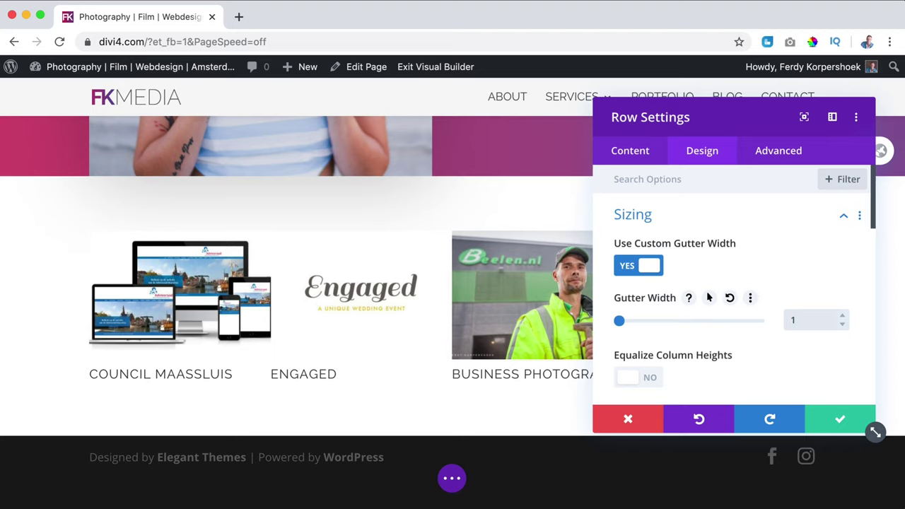
Step: Set the portfolio row's width to 90% and save the row settings
scroll(725, 315, down, 3)
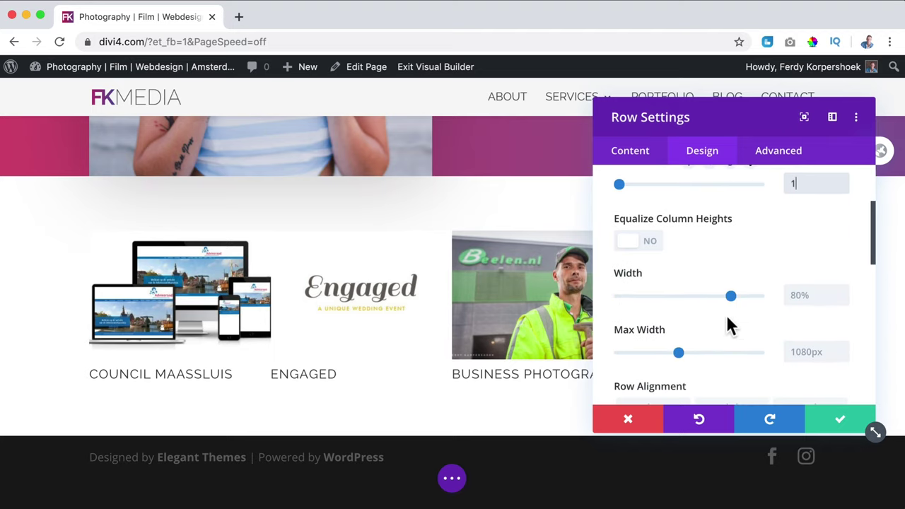
click(805, 280)
text(90)
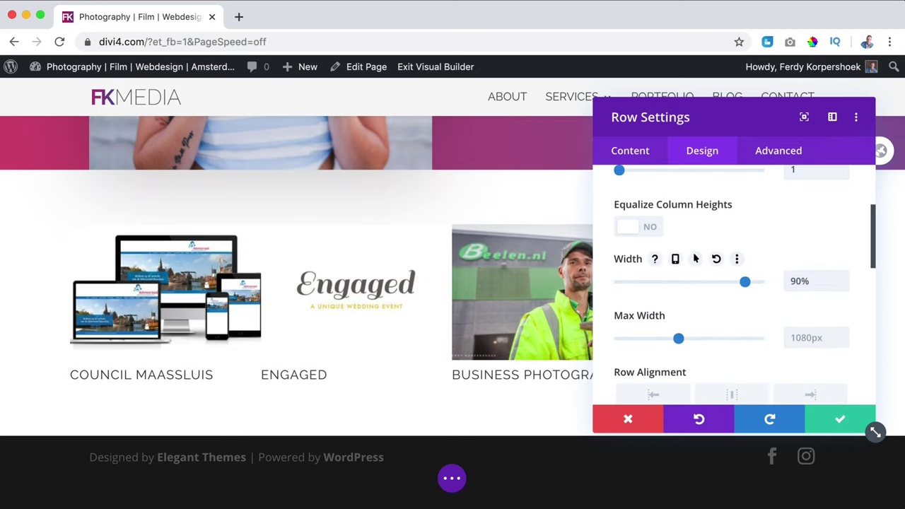
click(828, 417)
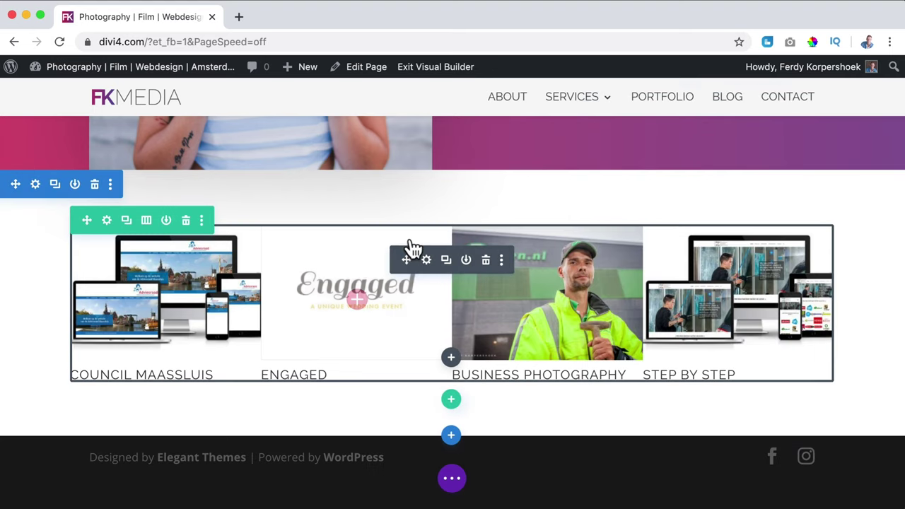
Step: Add a Text module below the portfolio with the body text "Latest Projects" and save it
click(451, 358)
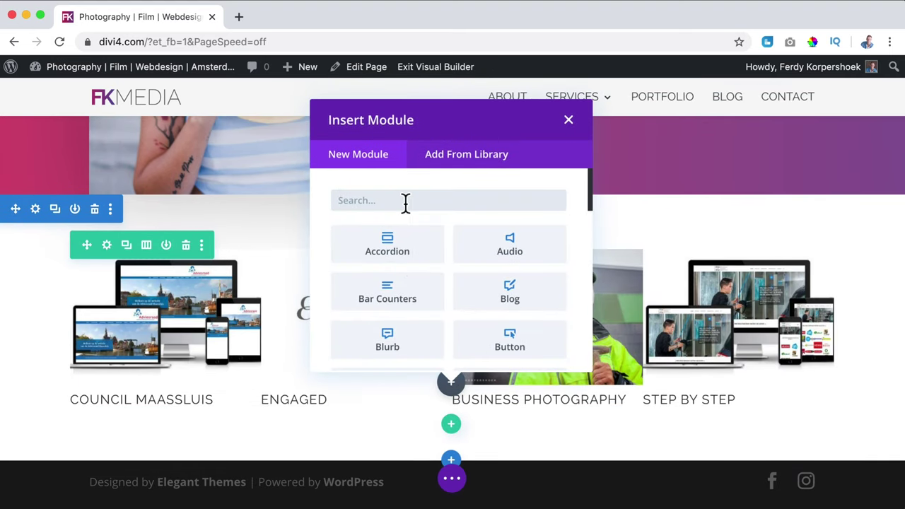
text(text)
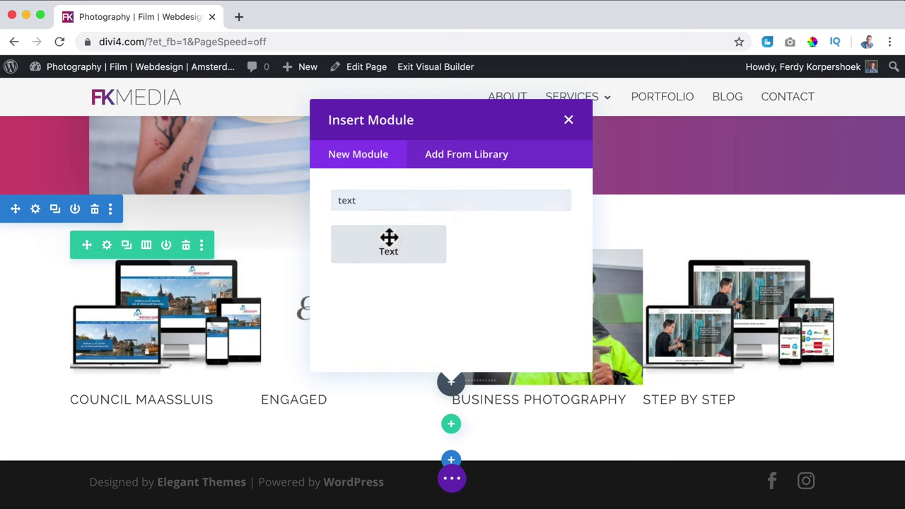
click(389, 240)
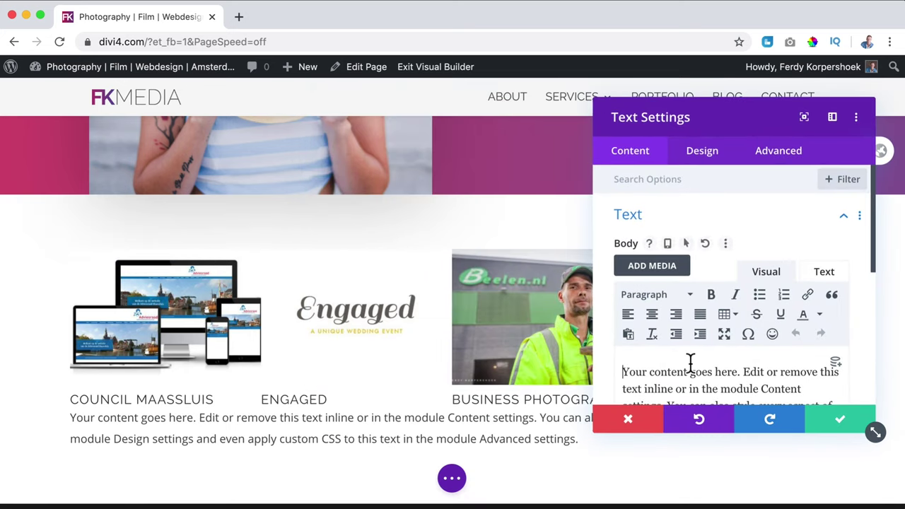
key(super+a)
text(La)
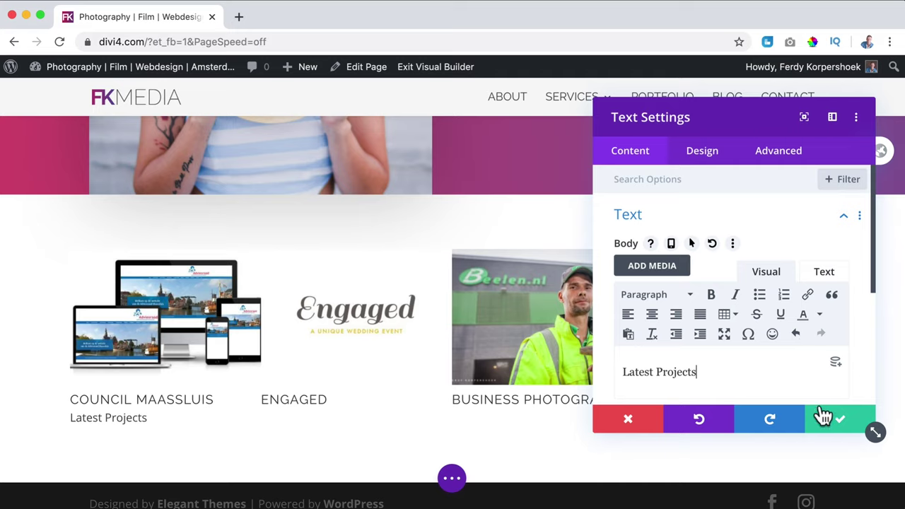
click(822, 415)
Step: Duplicate the "Companies We Have Worked For" heading module above the company logos
scroll(596, 323, up, 3)
scroll(594, 325, down, 12)
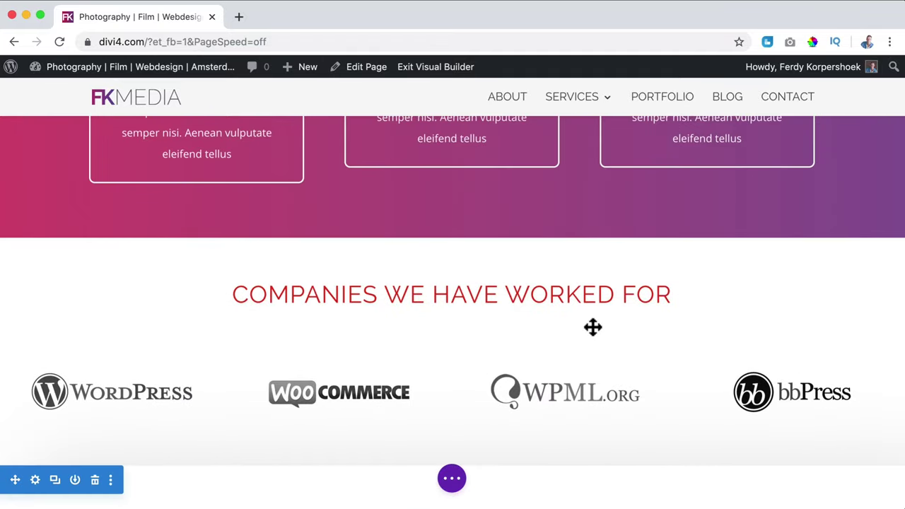
scroll(592, 327, up, 4)
scroll(592, 327, down, 4)
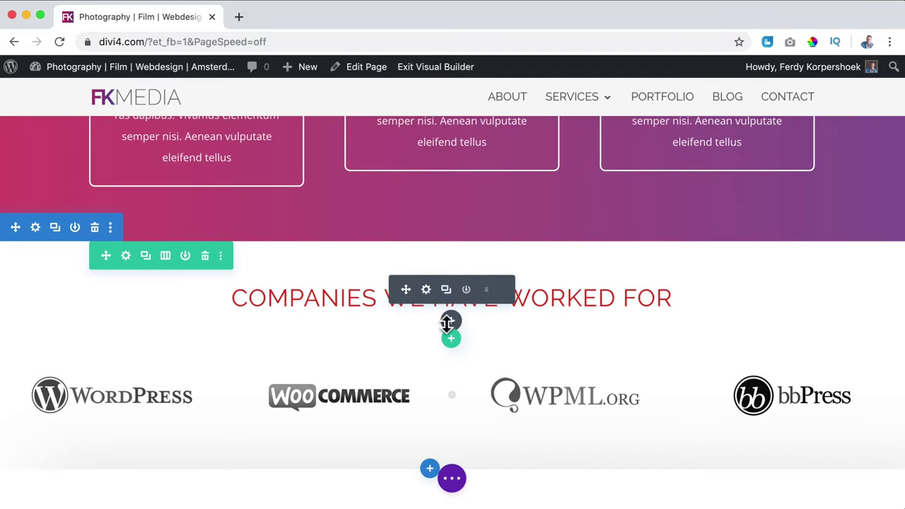
click(445, 291)
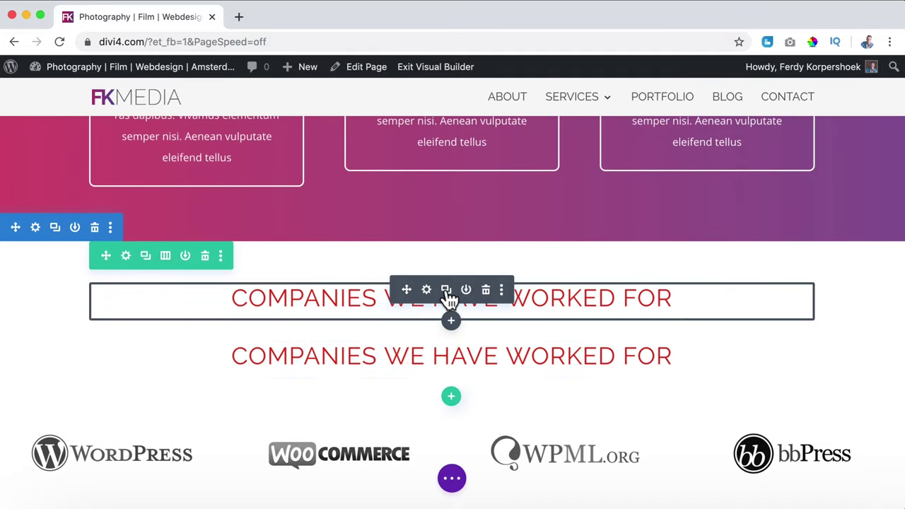
Step: Move the duplicated "Companies We Have Worked For" heading down the page into the portfolio row, directly above the portfolio grid
key(super+minus)
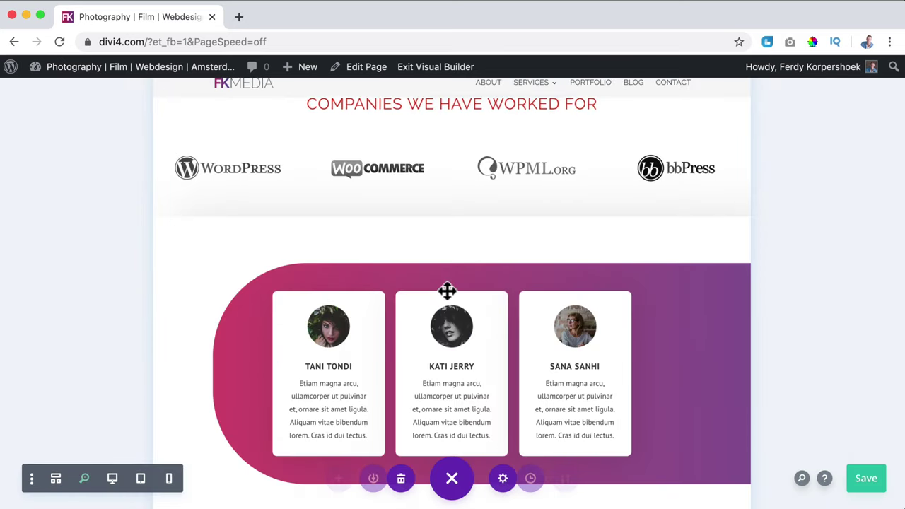
scroll(446, 290, up, 10)
scroll(437, 280, down, 10)
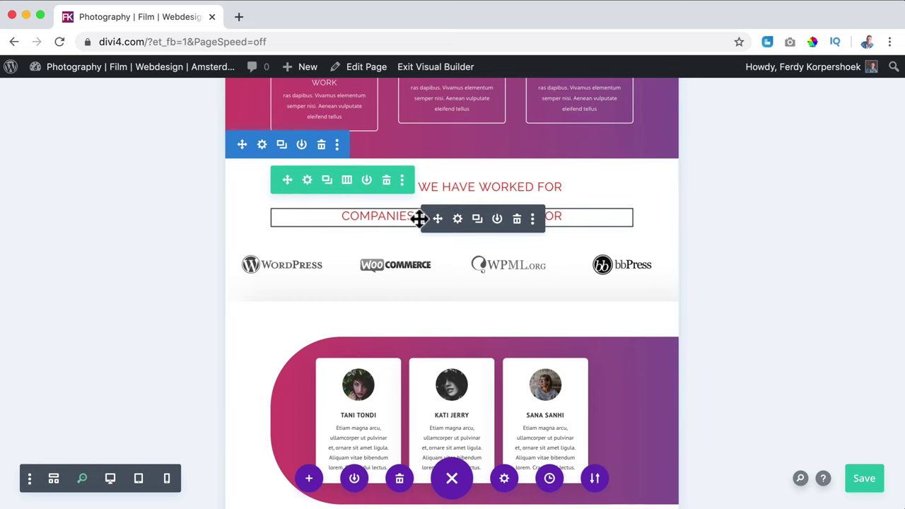
drag(438, 217, 440, 480)
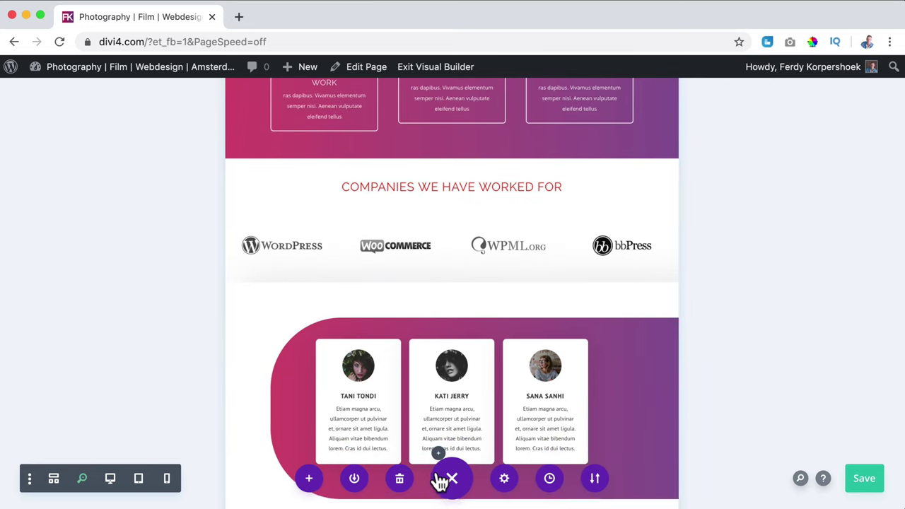
drag(437, 426, 466, 379)
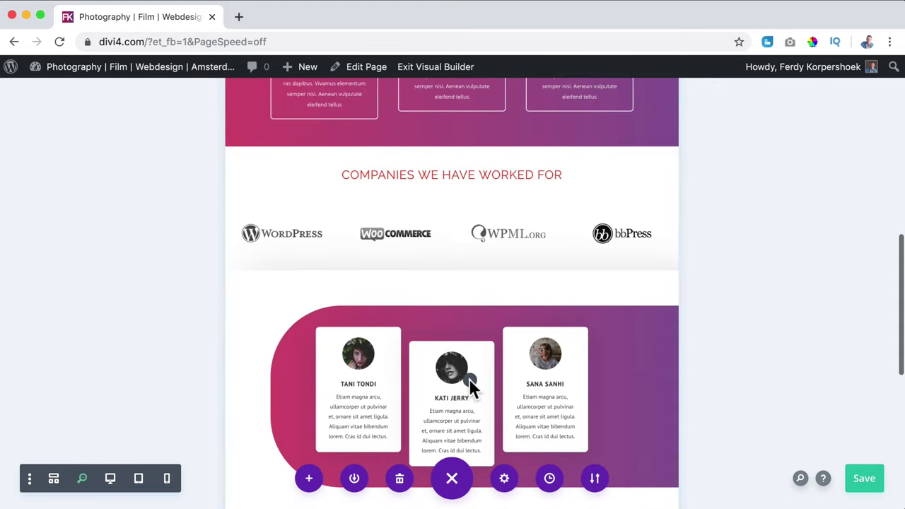
drag(461, 443, 450, 337)
scroll(449, 332, down, 1)
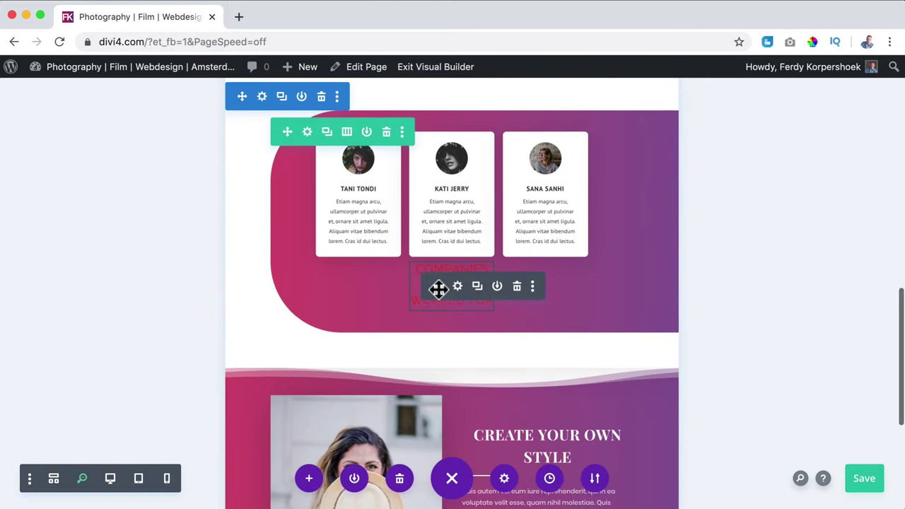
drag(437, 287, 493, 430)
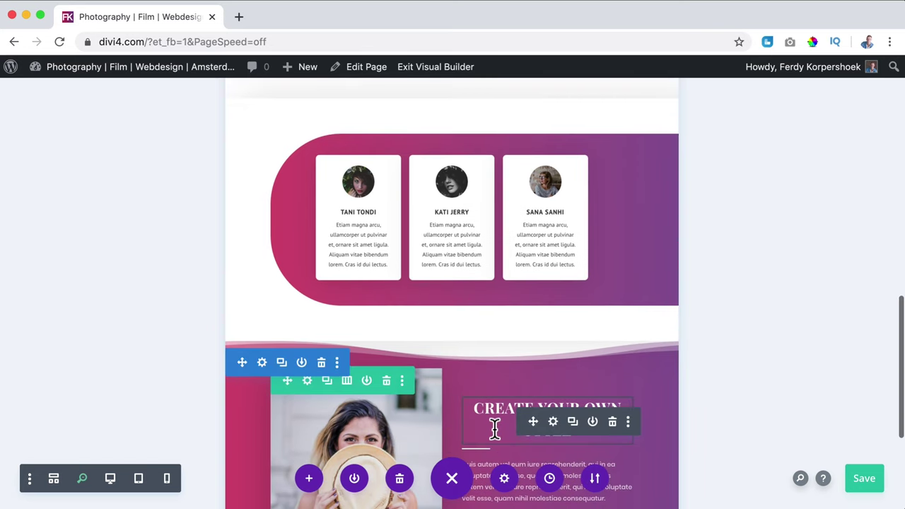
scroll(495, 429, down, 3)
mouse_move(525, 246)
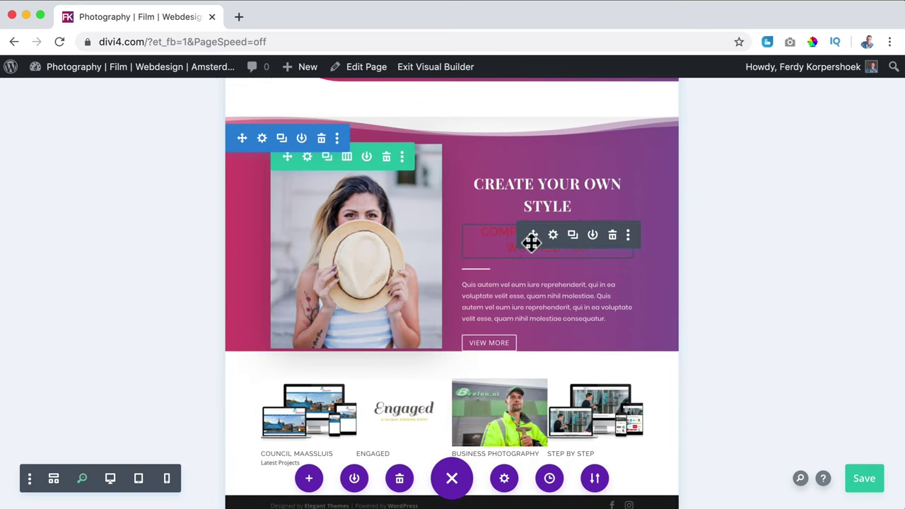
drag(532, 235, 455, 384)
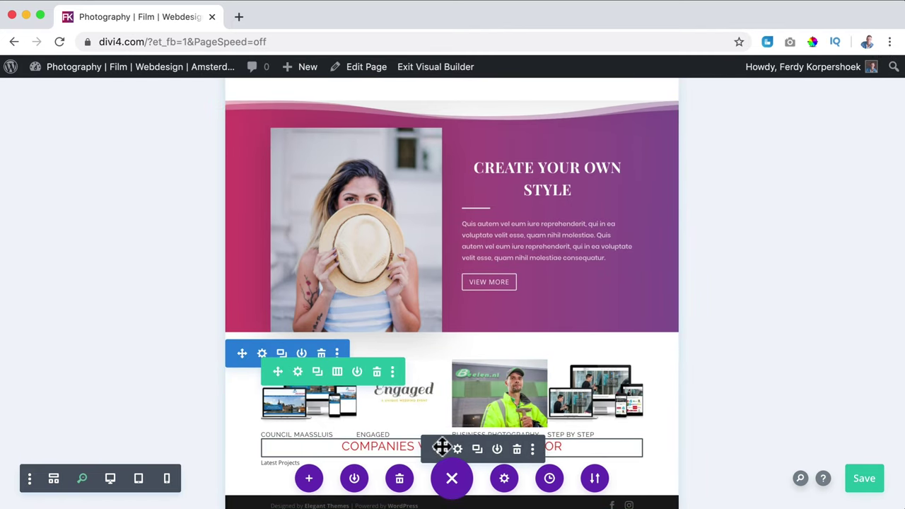
drag(436, 446, 406, 406)
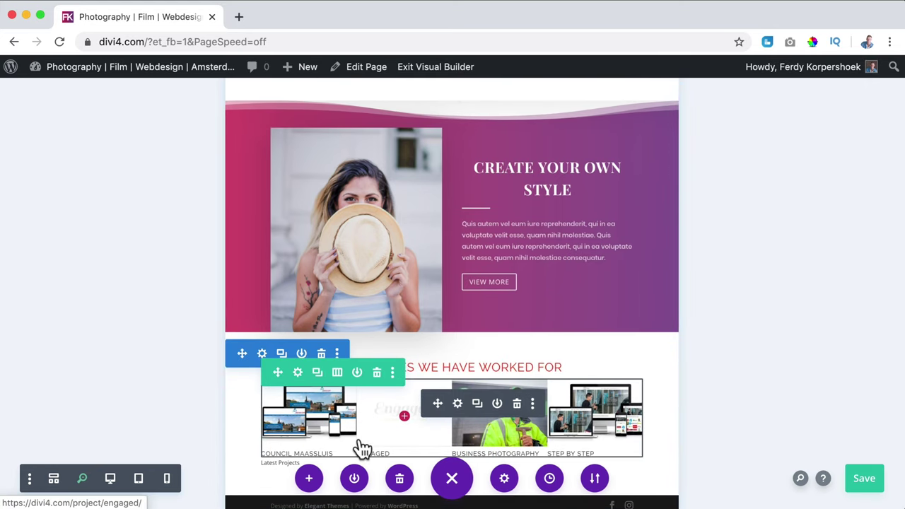
Step: Delete the plain "Latest Projects" Text module below the portfolio grid
key(ctrl+plus)
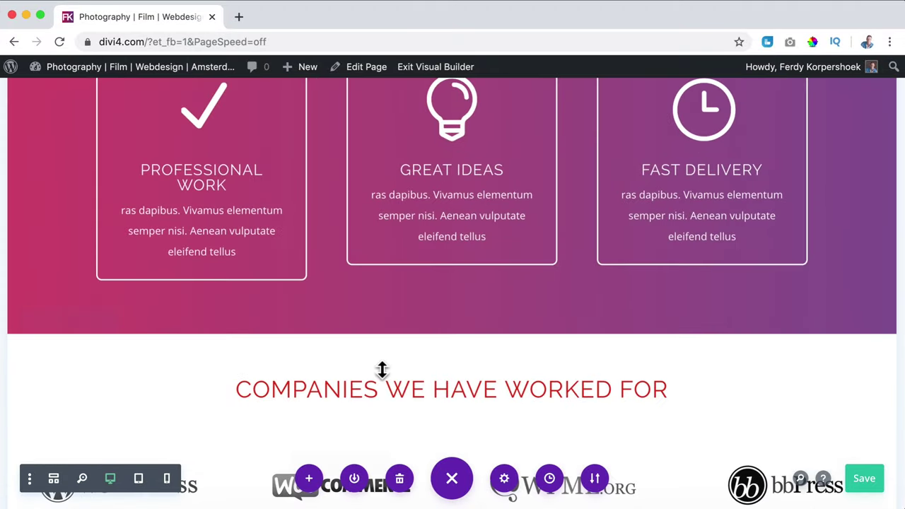
scroll(382, 368, down, 5)
scroll(382, 368, up, 6)
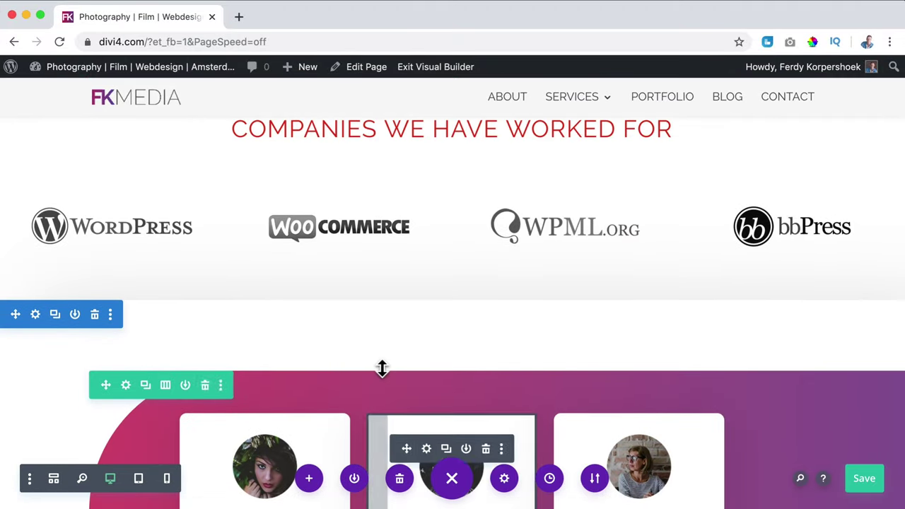
scroll(382, 368, down, 5)
scroll(382, 366, down, 8)
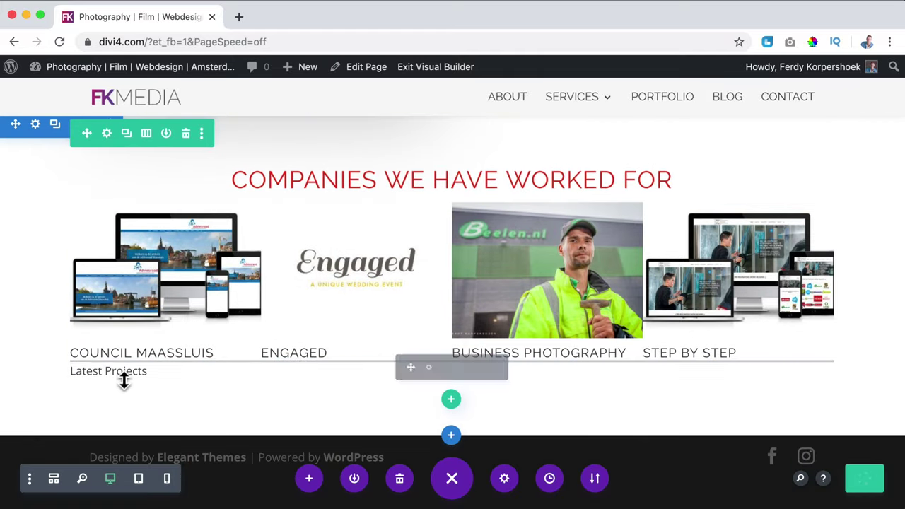
click(486, 368)
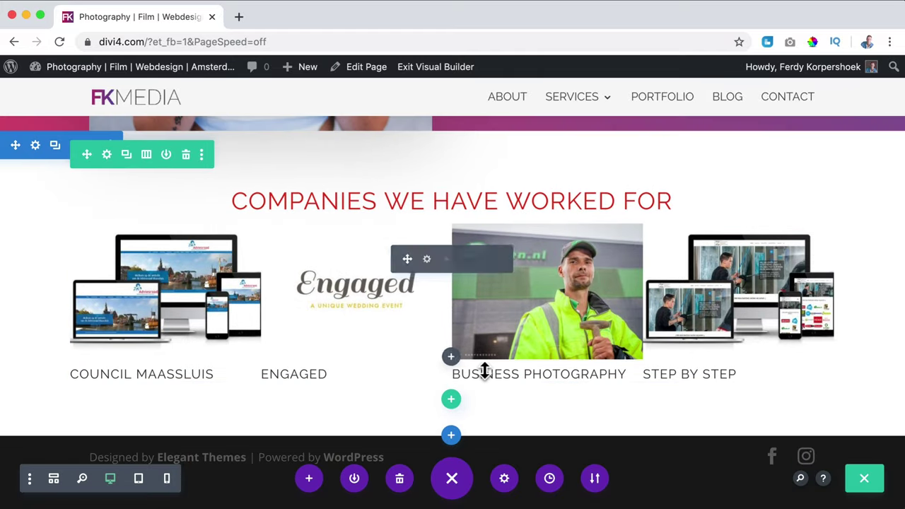
Step: Replace the text of the heading above the portfolio grid with "Latest Projects" and save the module
click(424, 191)
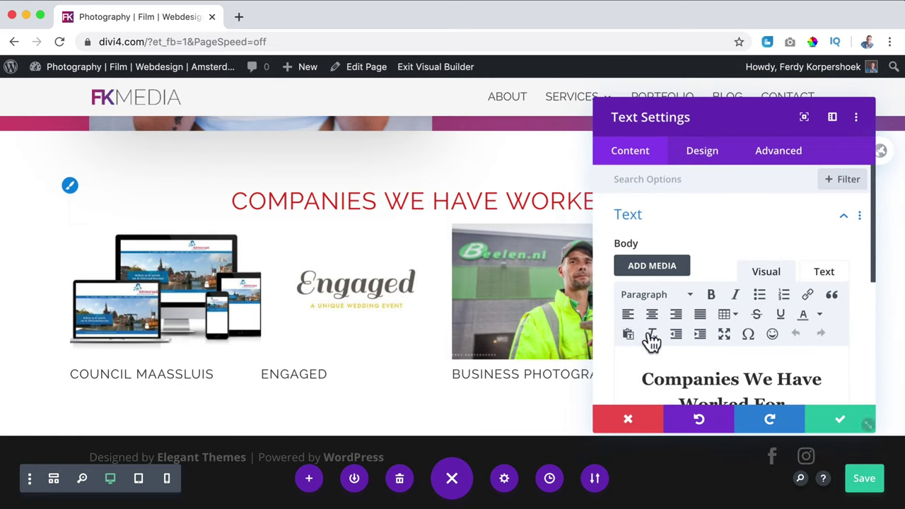
triple_click(681, 367)
text(LA)
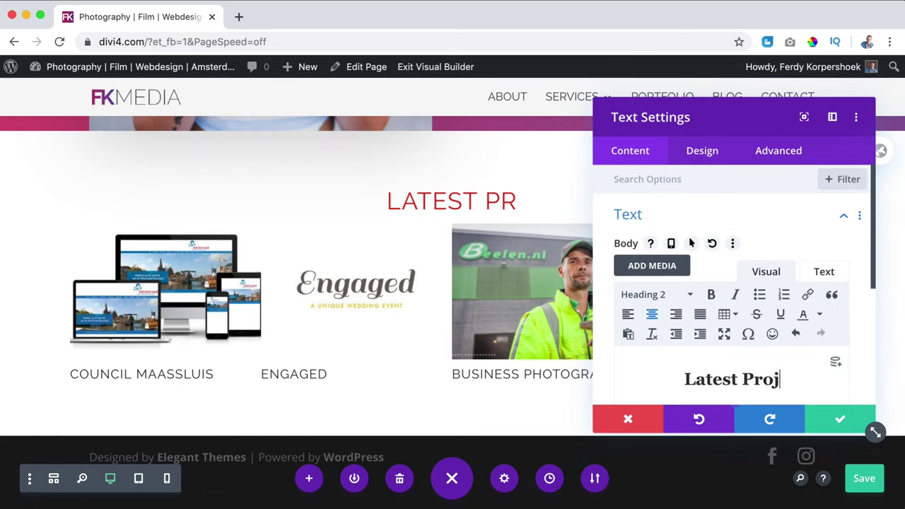
click(839, 422)
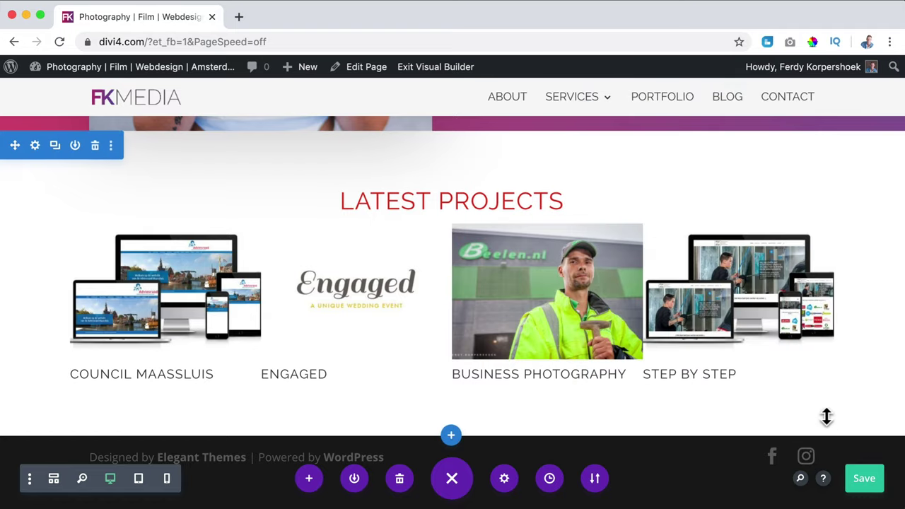